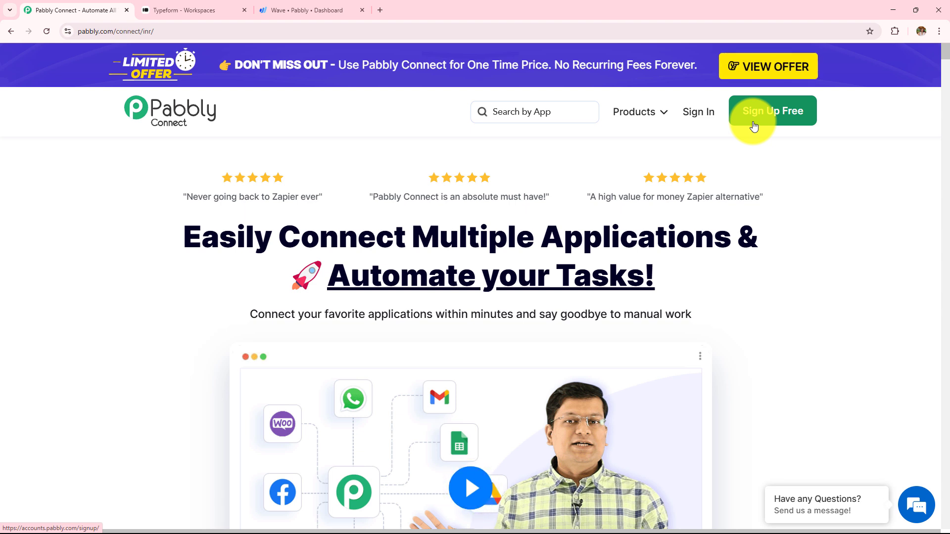
Sign in and launch Pabbly Connect from the All Pabbly Apps page
click(706, 117)
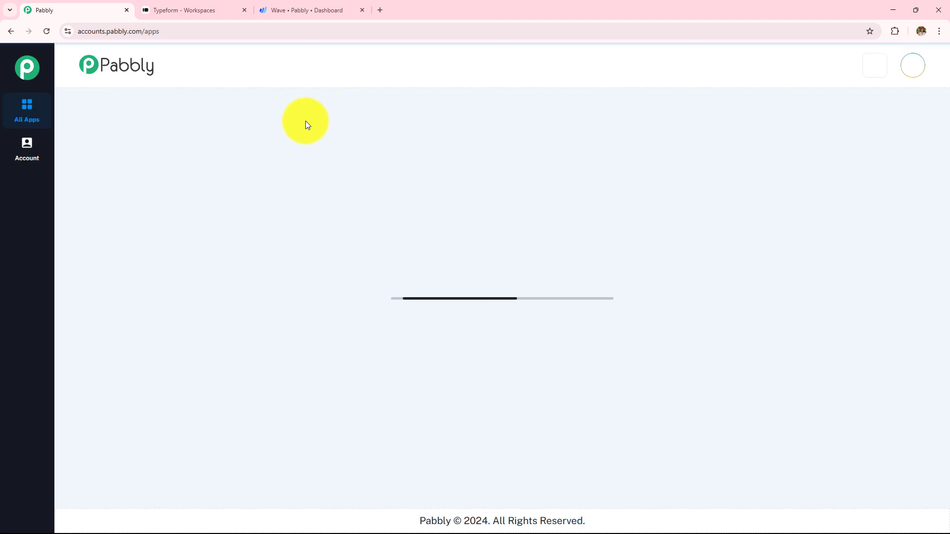
drag(75, 130, 244, 128)
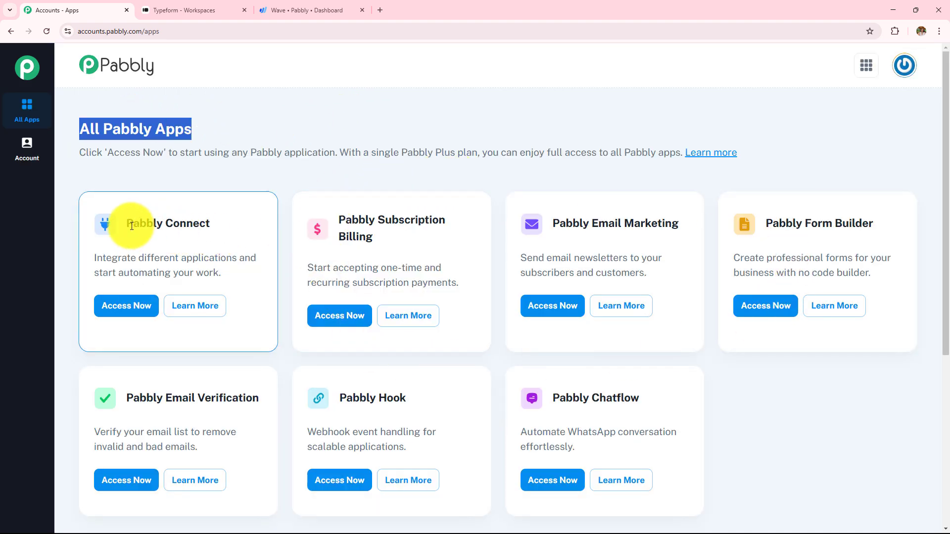
drag(126, 223, 224, 221)
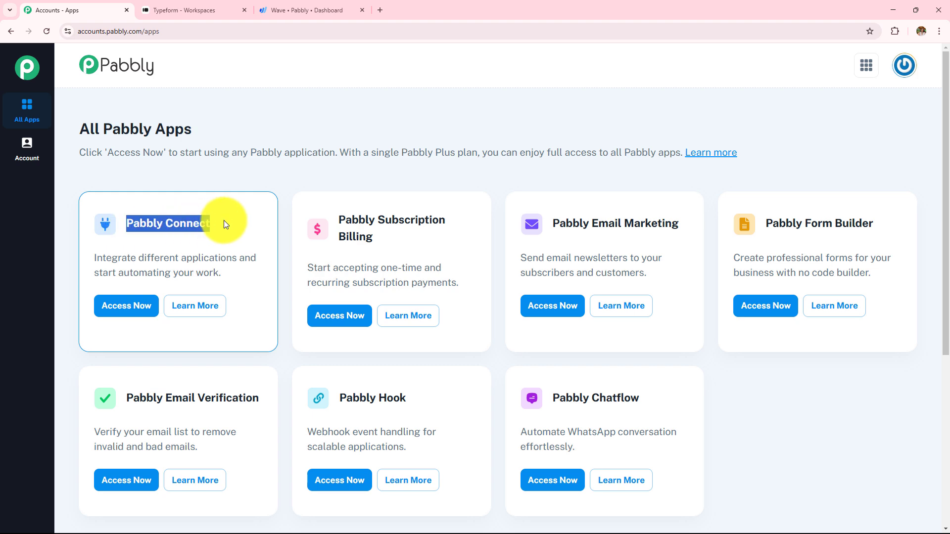
click(123, 310)
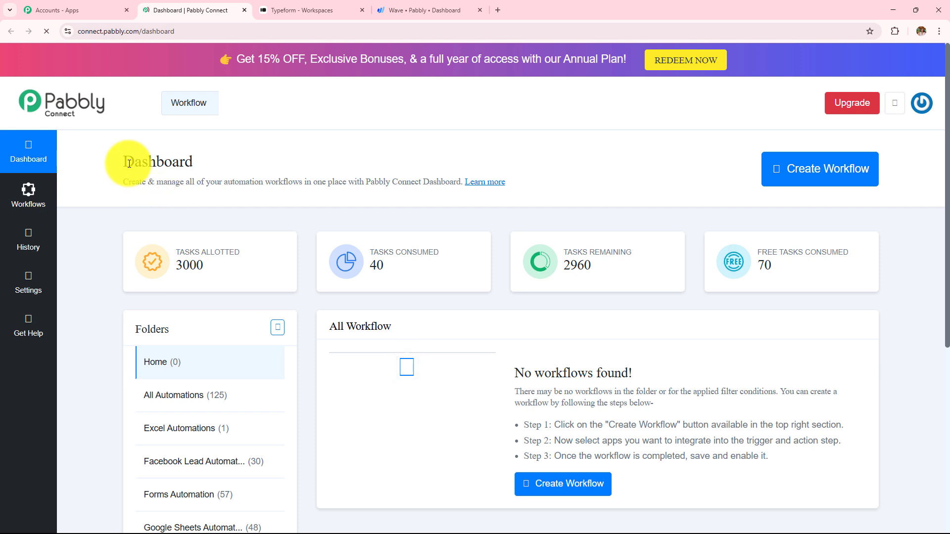
Review the dashboard's task count and empty Home folder, then open and dismiss the new folder form
drag(129, 161, 262, 161)
scroll(297, 171, down, 2)
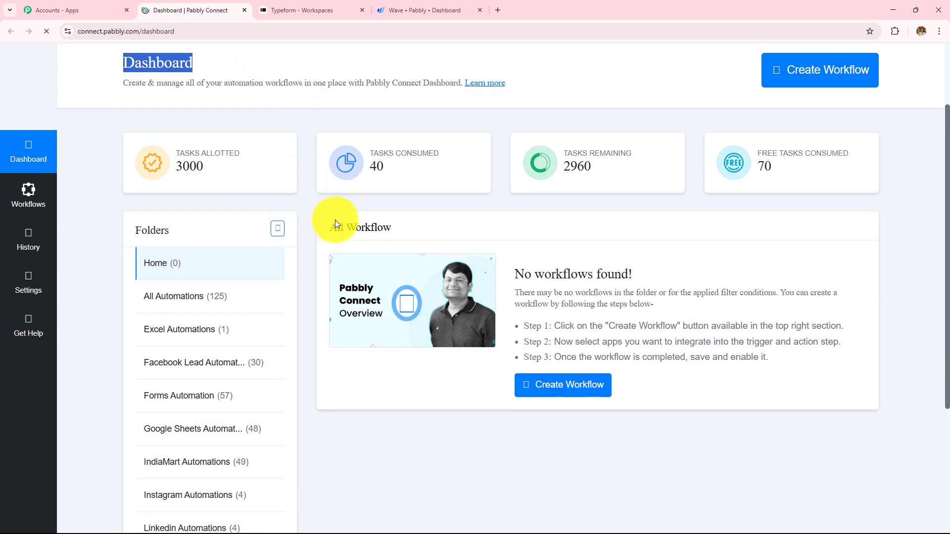
click(330, 227)
drag(330, 231, 430, 233)
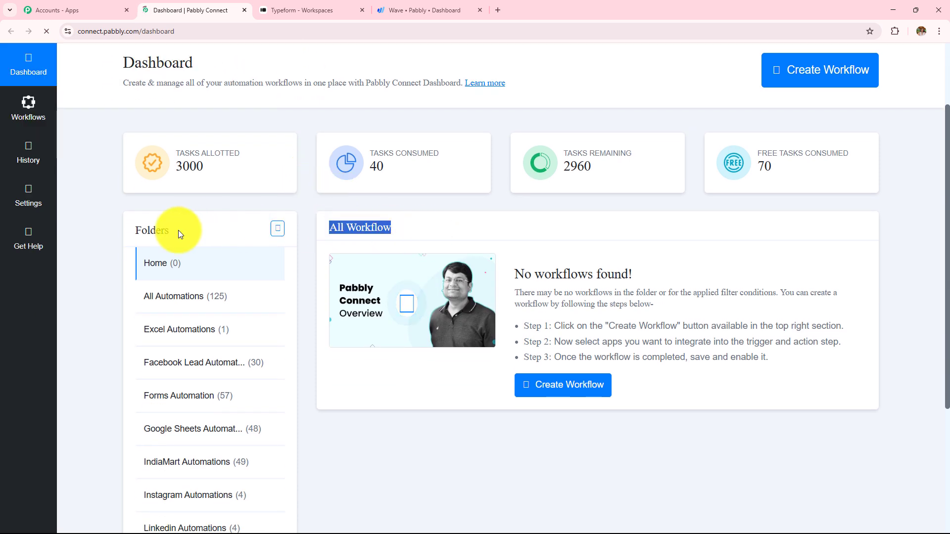
drag(137, 232, 198, 239)
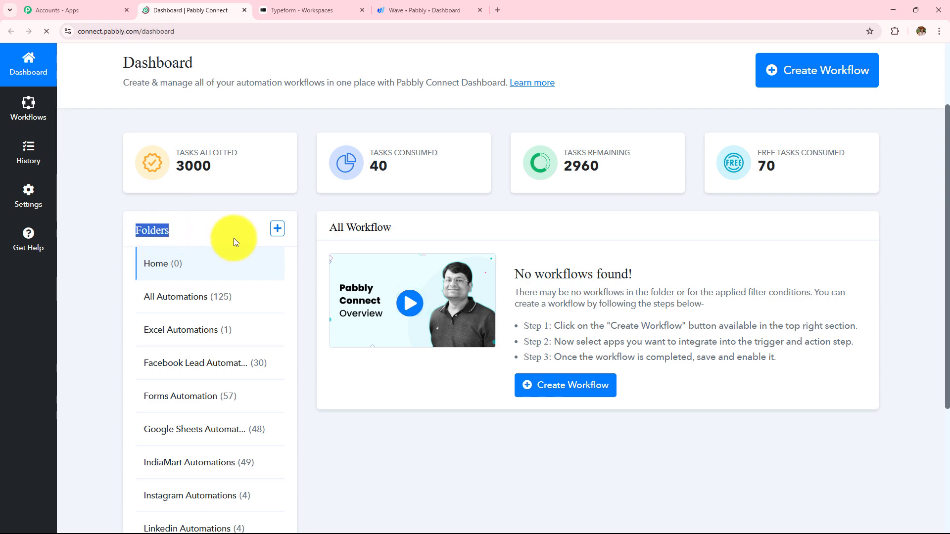
click(337, 460)
scroll(337, 459, up, 2)
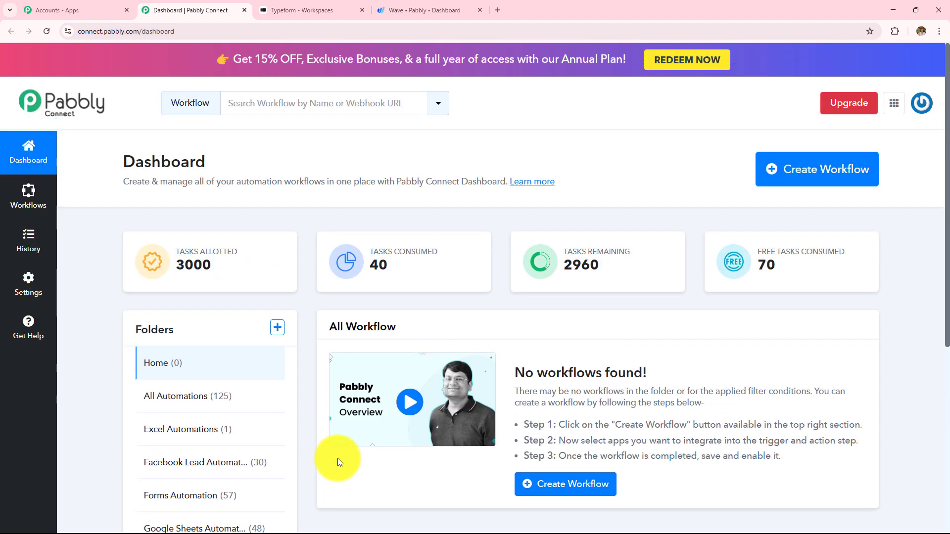
click(278, 328)
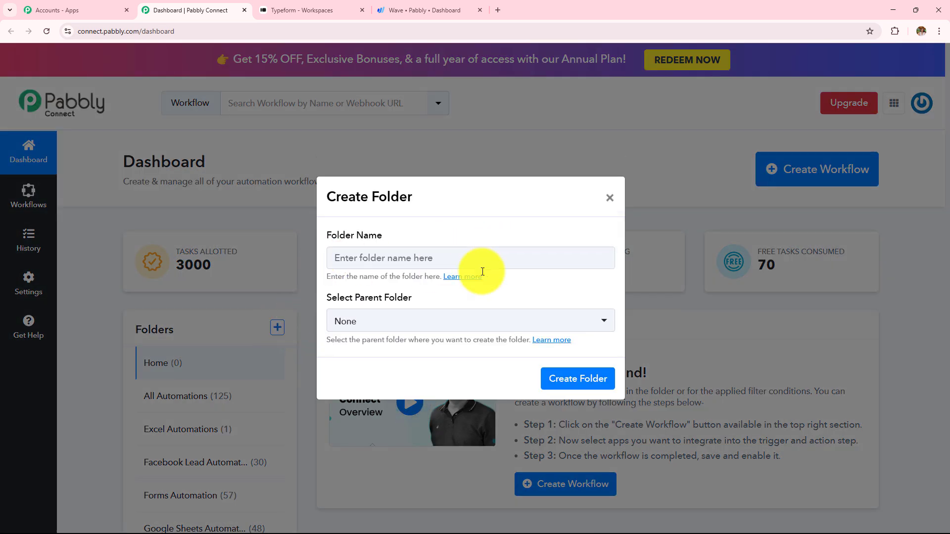
click(609, 198)
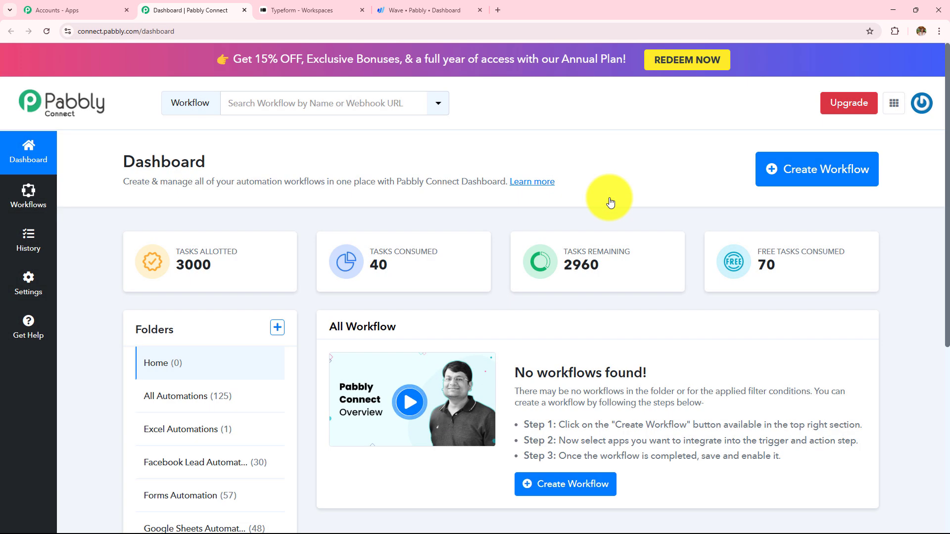
Create the workflow 'How to Create Wave Invoice on Typeform Submission' in the All Automations folder
click(785, 170)
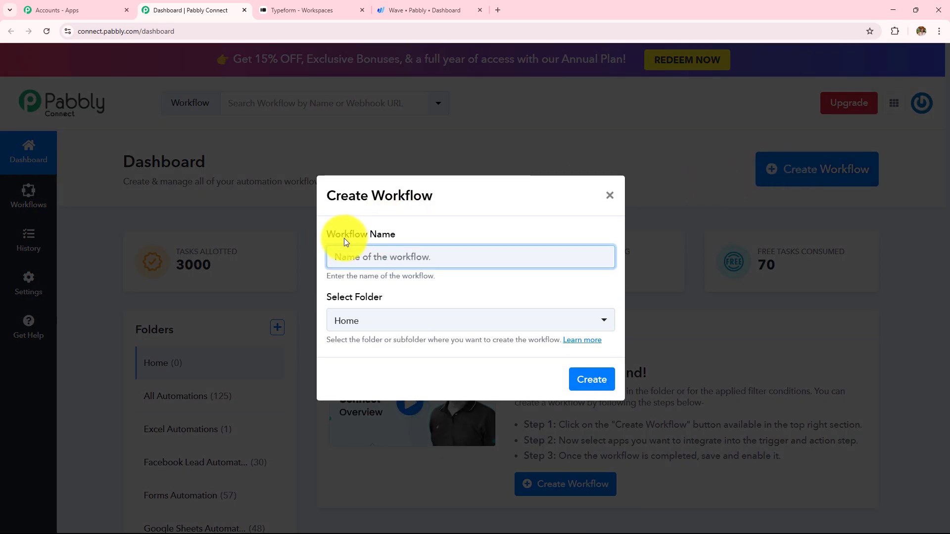
drag(326, 236, 461, 230)
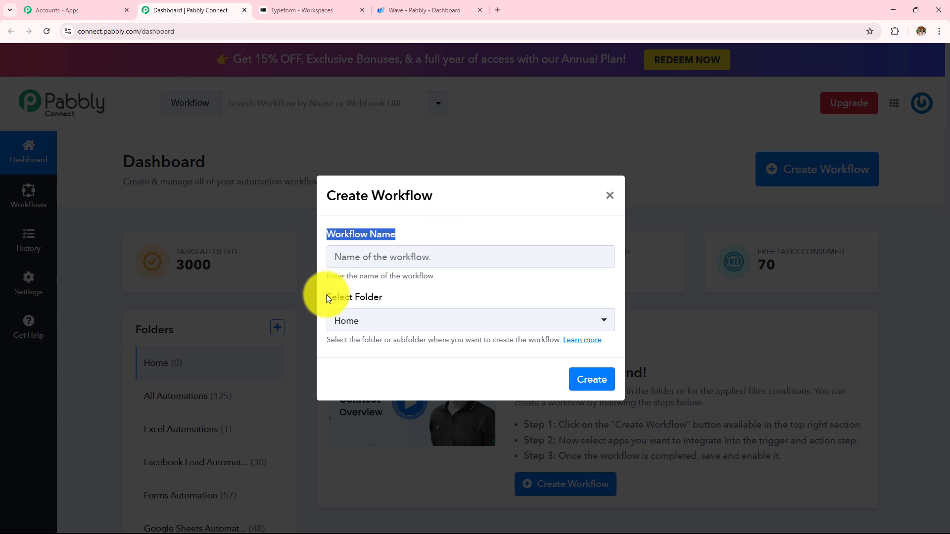
drag(325, 297, 412, 298)
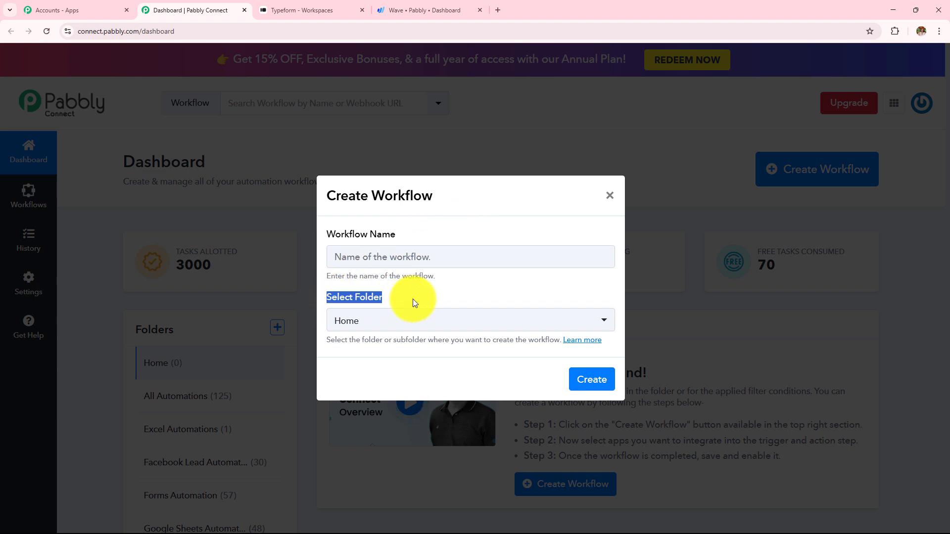
click(417, 256)
text(How to Create Wave Invoice on Typeform Submission)
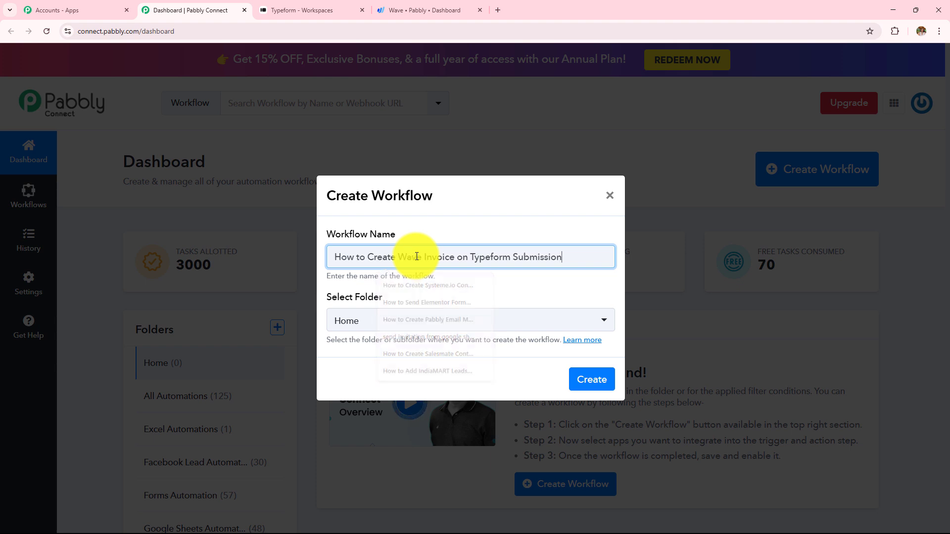
drag(564, 256, 332, 268)
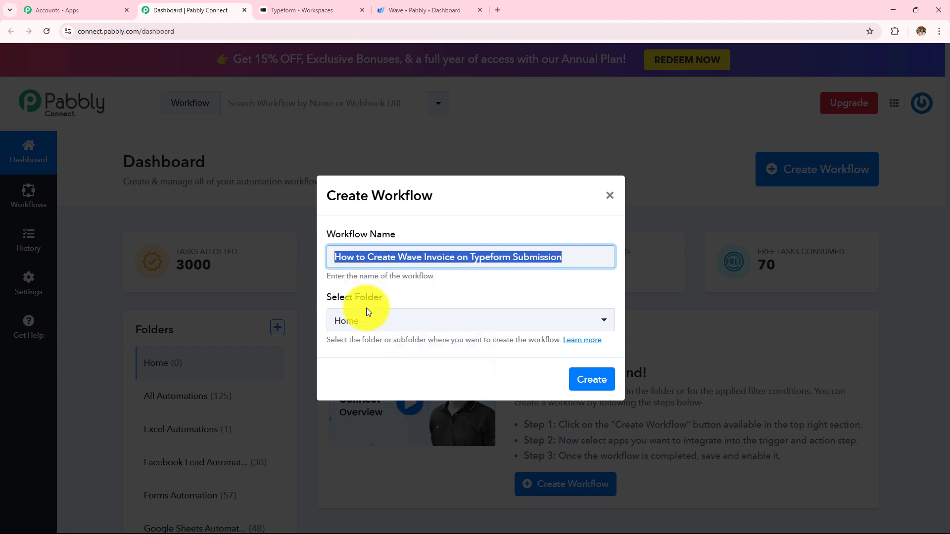
click(397, 333)
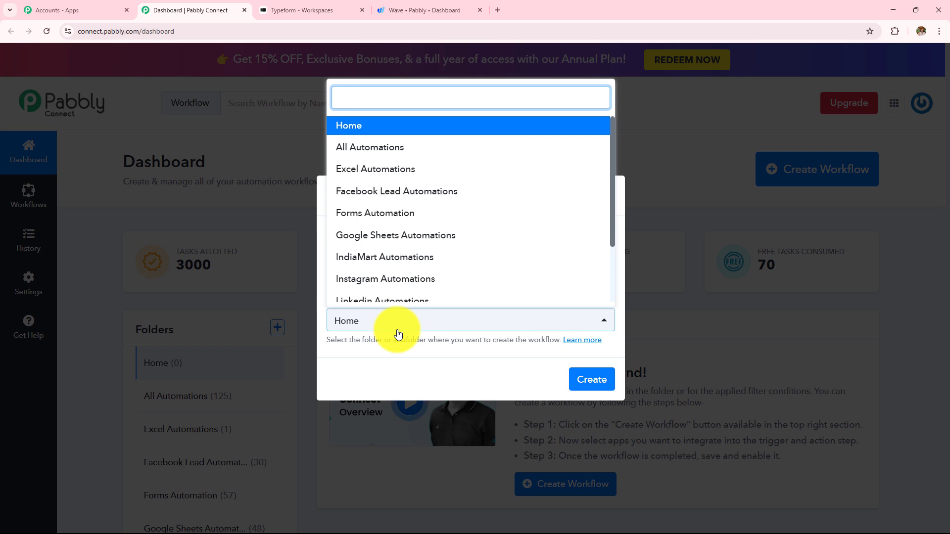
scroll(401, 231, down, 2)
scroll(399, 229, up, 3)
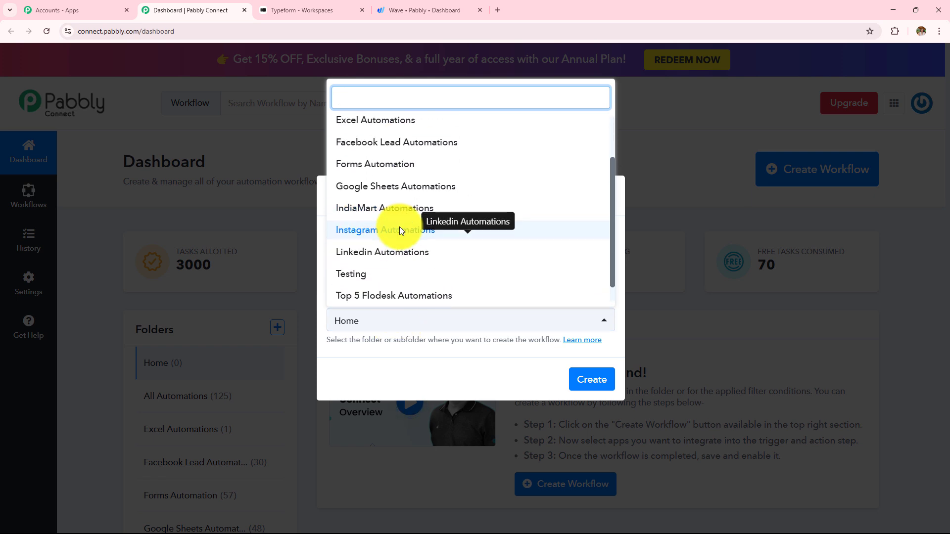
click(395, 159)
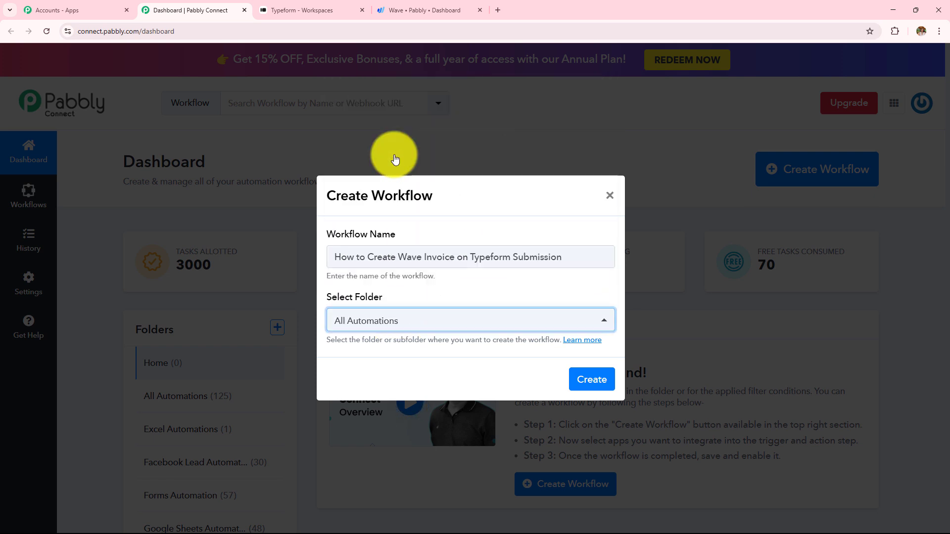
click(577, 377)
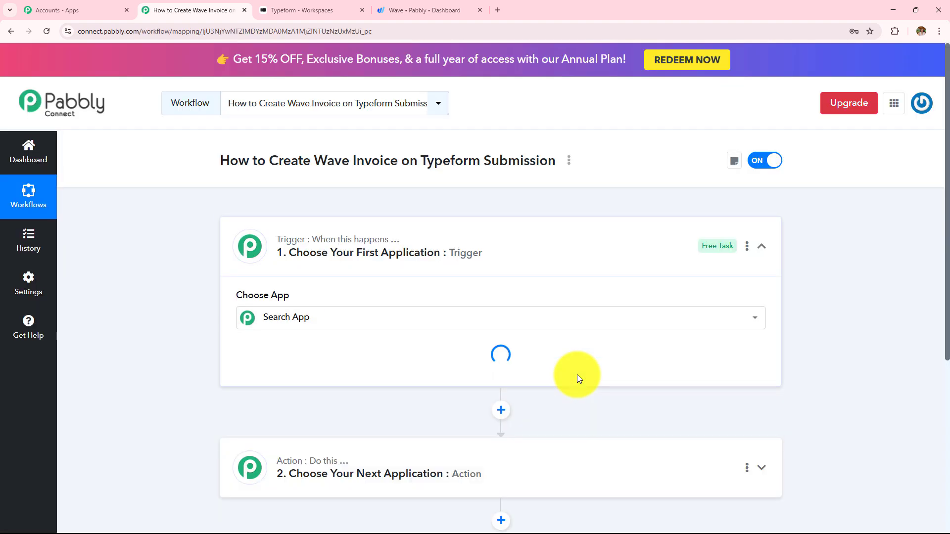
Collapse the trigger step and highlight the Wave Invoice and Typeform Submission parts of the title
click(506, 255)
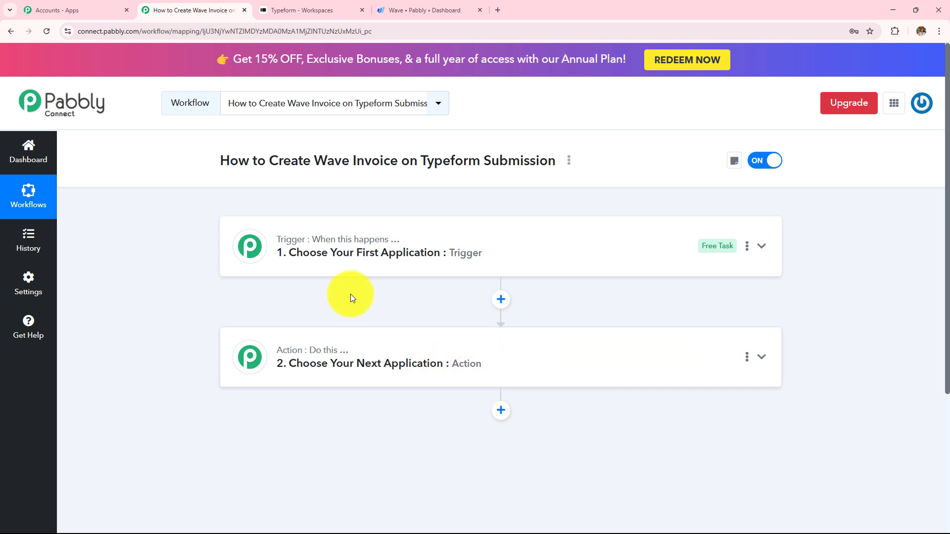
drag(269, 160, 541, 170)
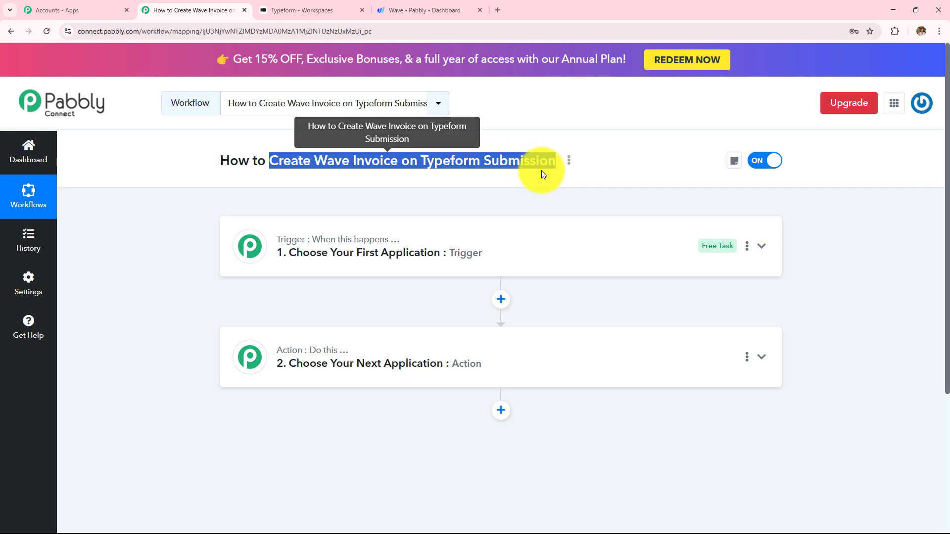
click(396, 204)
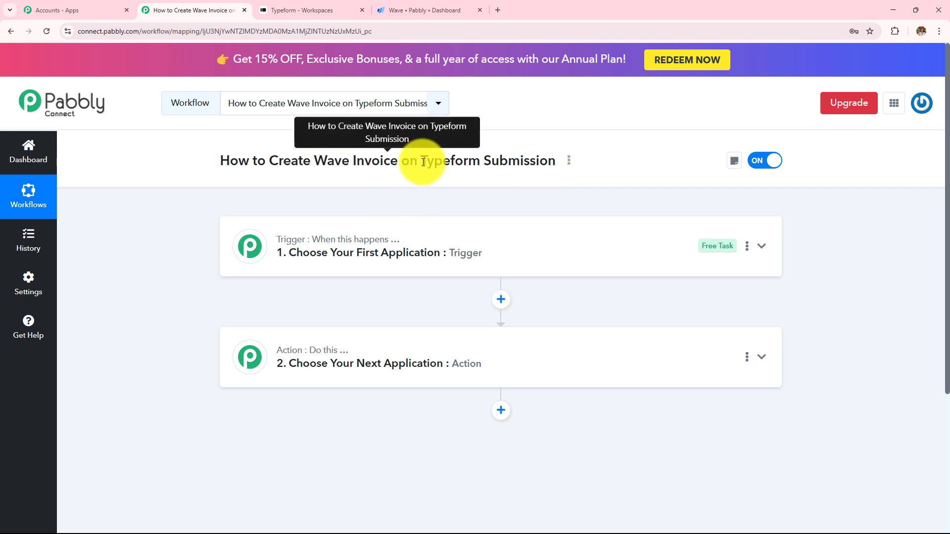
drag(418, 168, 541, 178)
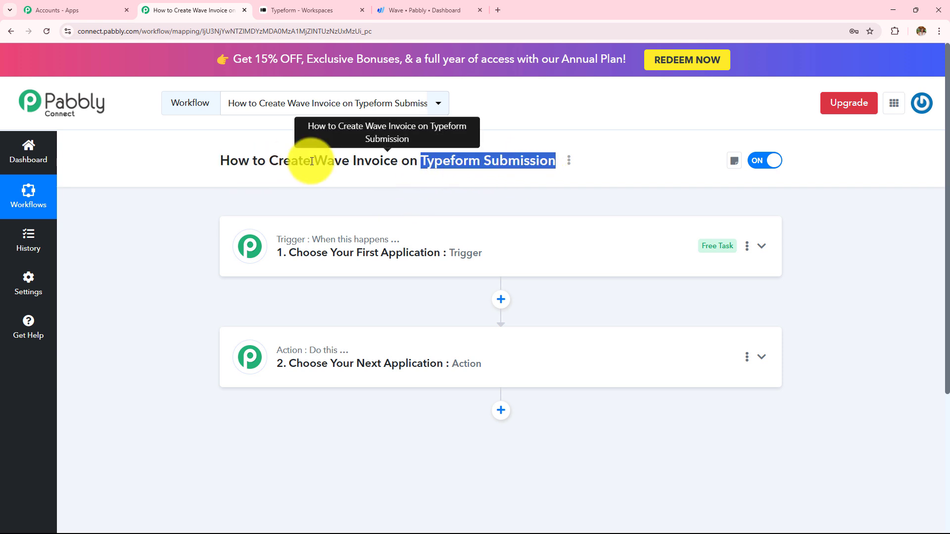
drag(311, 163, 552, 176)
click(447, 186)
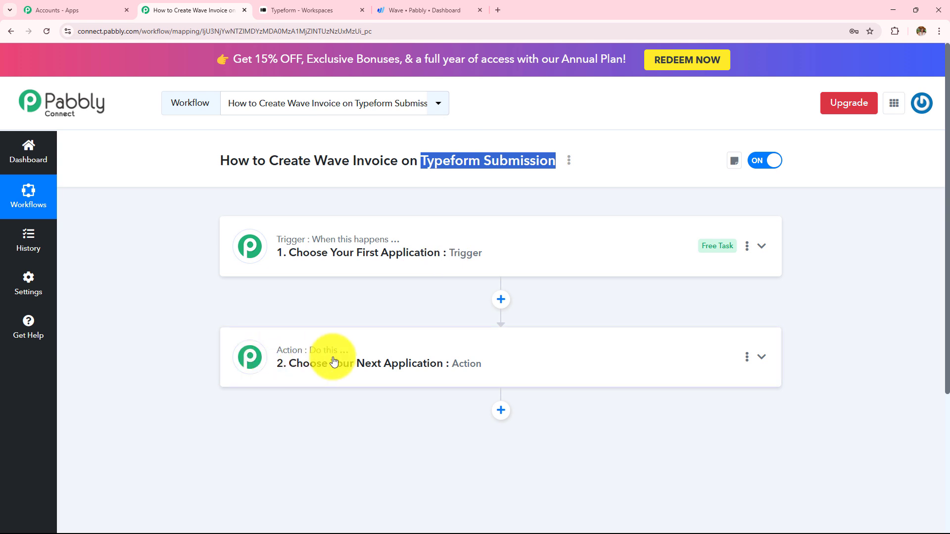
Set the trigger to Typeform with the New Entry event and begin connecting an account
click(414, 254)
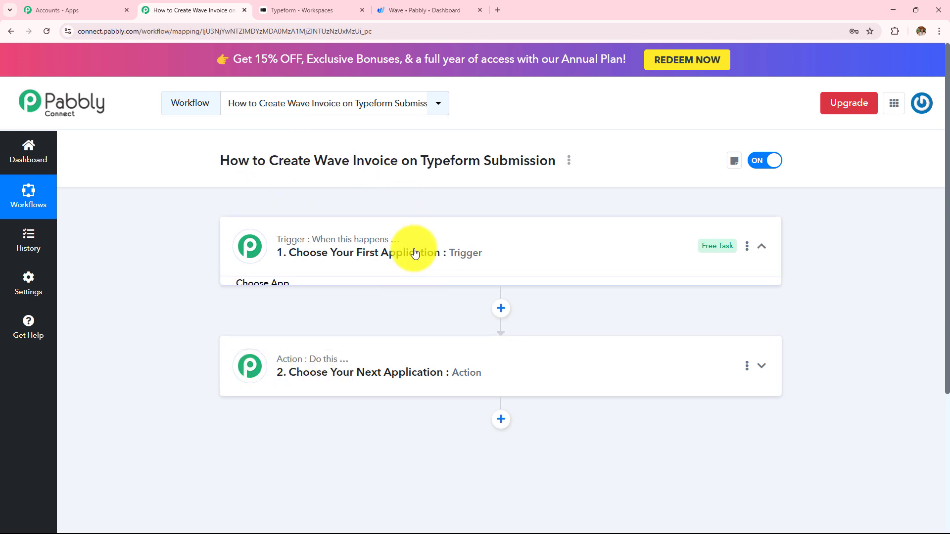
click(394, 321)
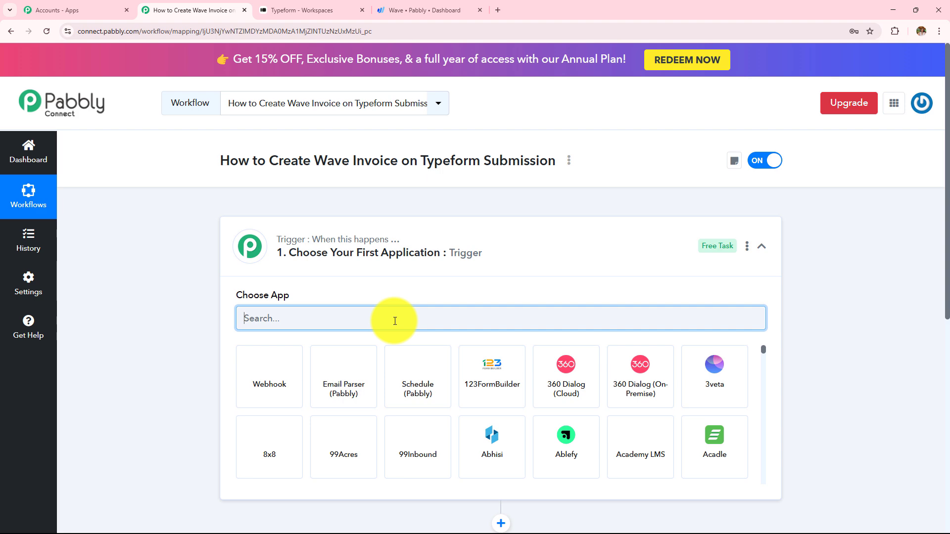
text(W)
key(BackSpace)
text(Typ)
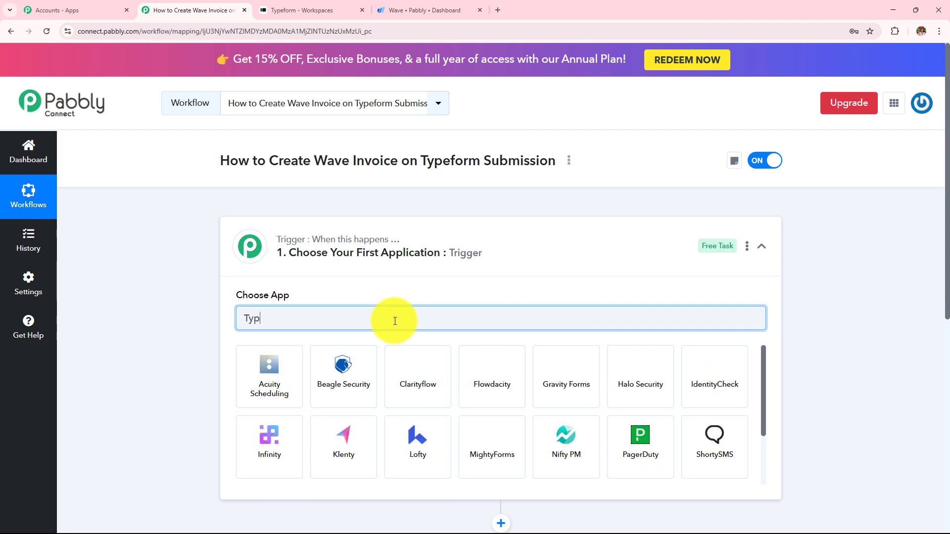
text(e)
click(299, 374)
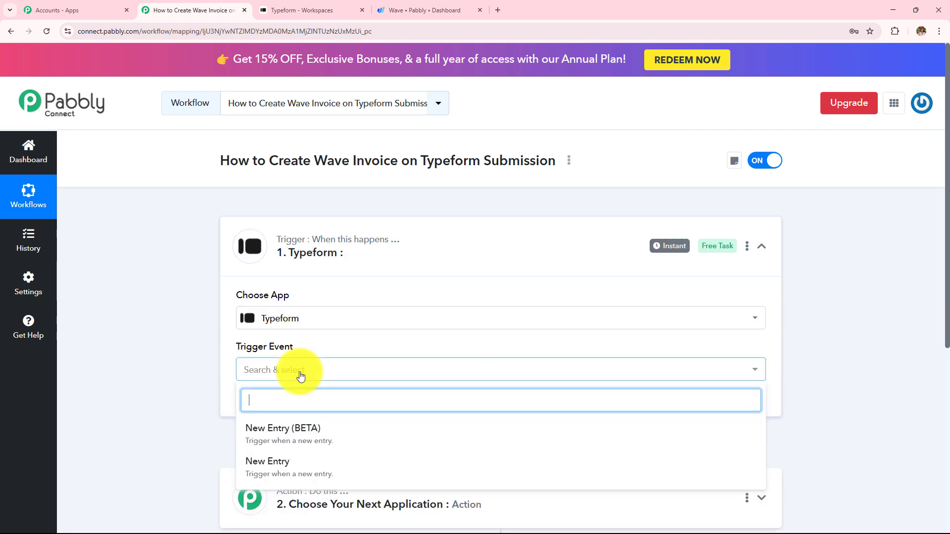
click(279, 254)
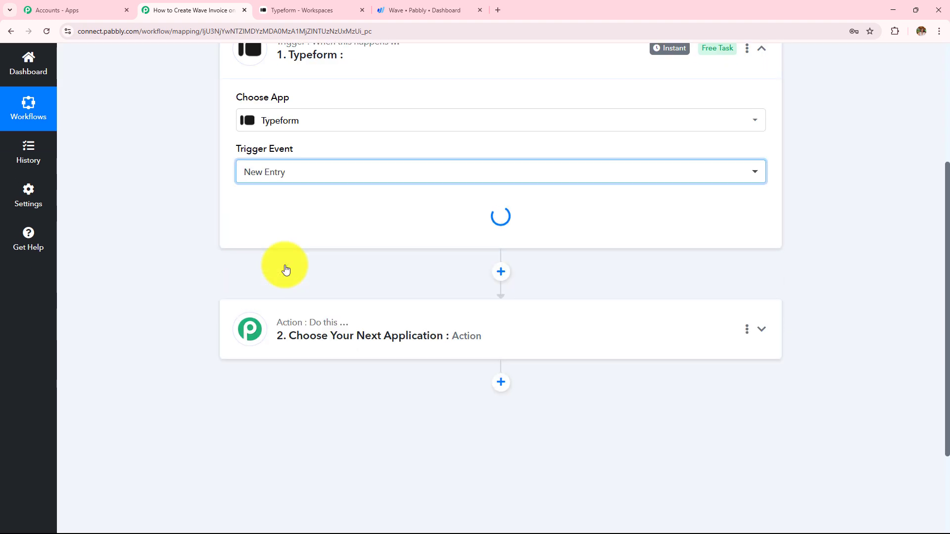
click(278, 217)
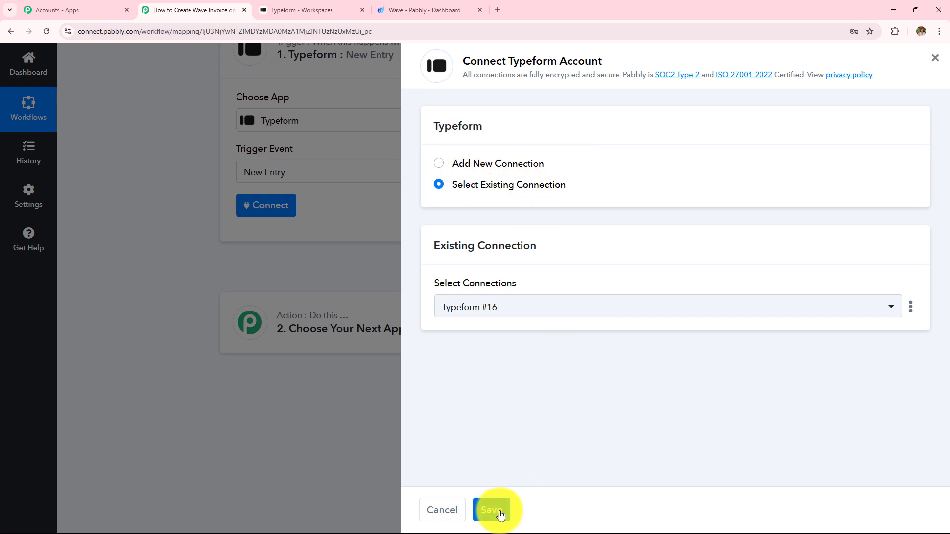
Add a new Typeform connection and accept Pabbly's access request in the authorization popup
click(439, 163)
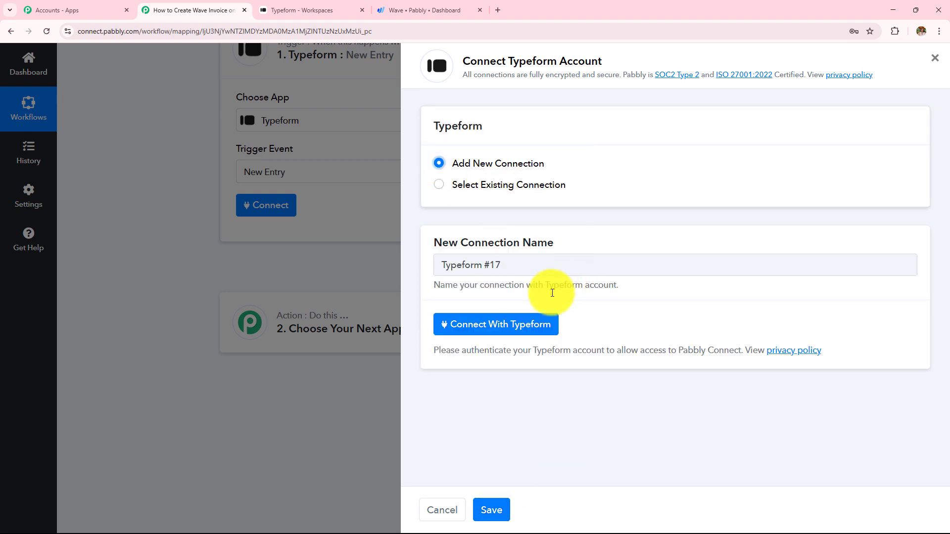
click(504, 335)
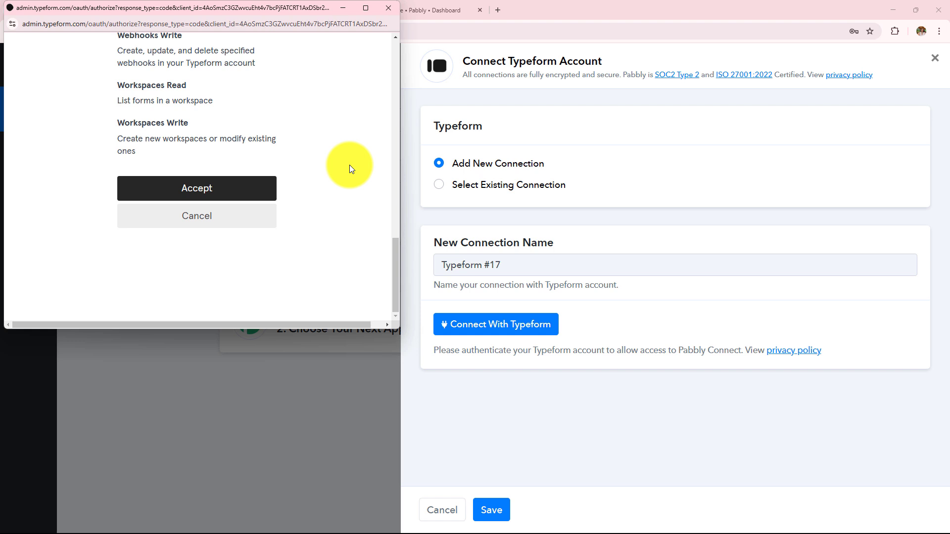
click(216, 188)
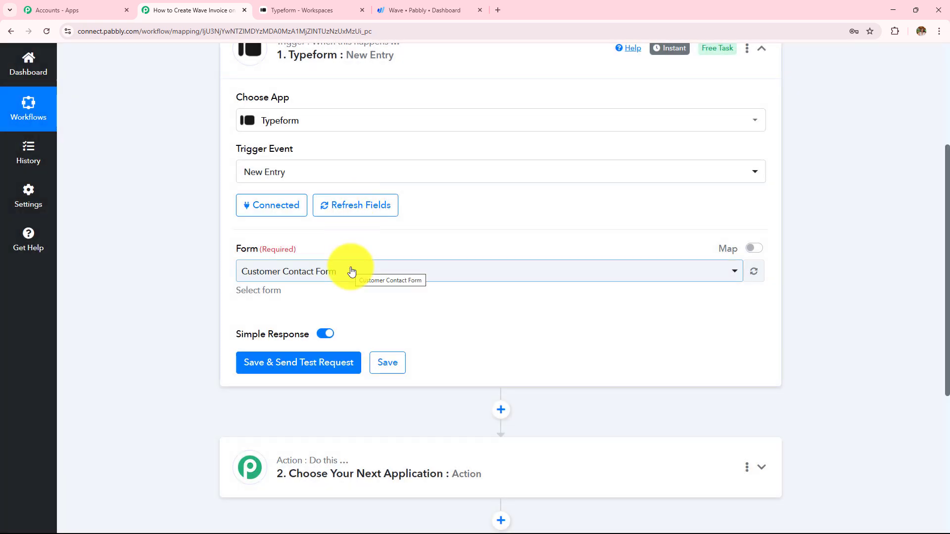
Move from the connected trigger to the Typeform workspace listing Customer Contact Form
scroll(352, 271, up, 2)
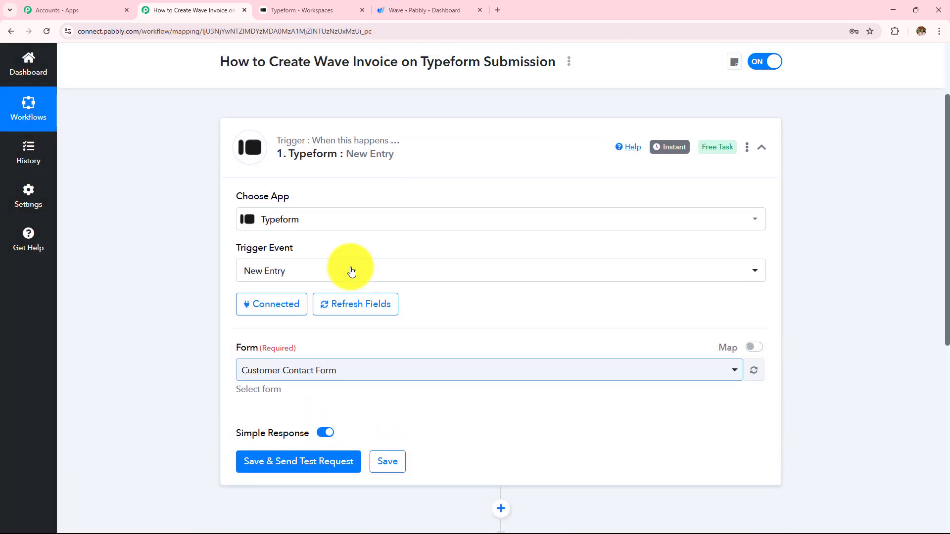
scroll(347, 269, down, 3)
drag(237, 203, 330, 218)
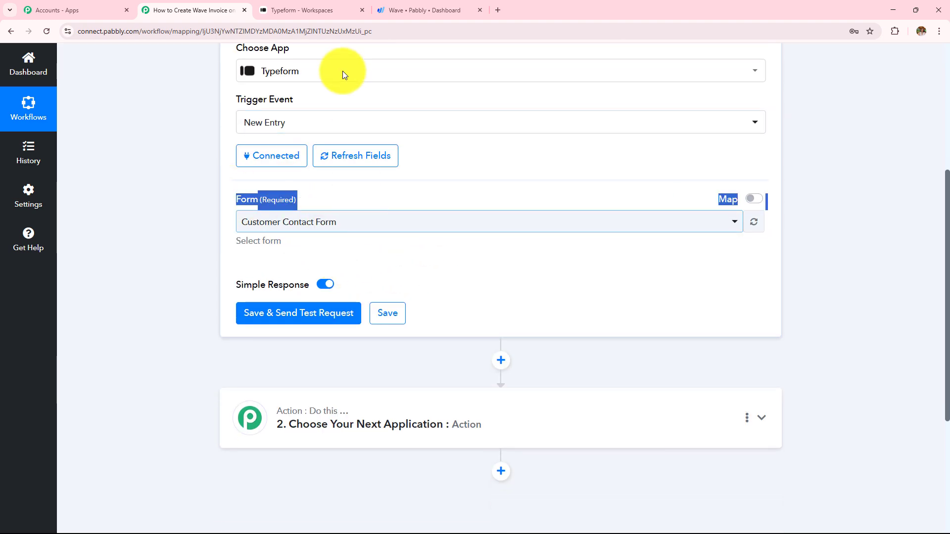
click(335, 10)
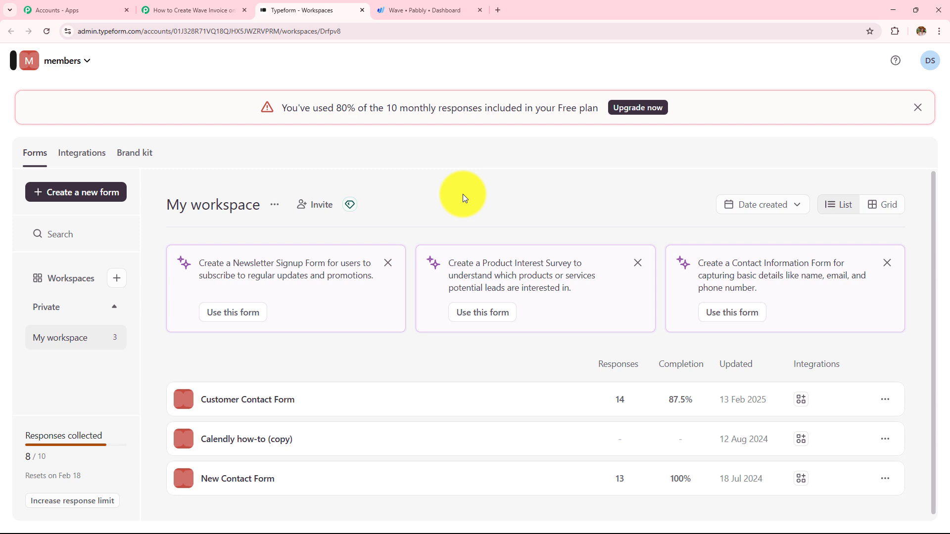
Inspect Customer Contact Form's Product question (LED Bulb, Led Tube Light, Smartphone), then return to the workflow
scroll(461, 193, down, 1)
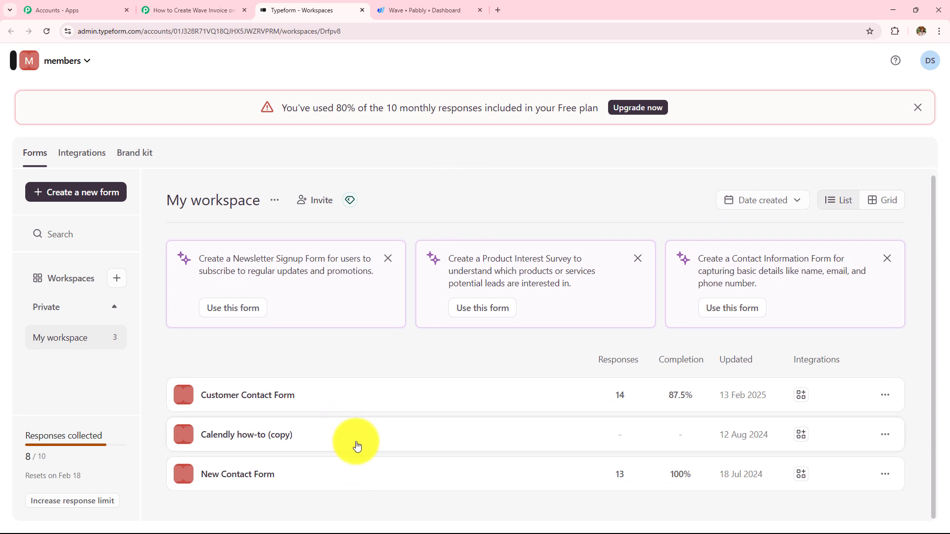
click(233, 407)
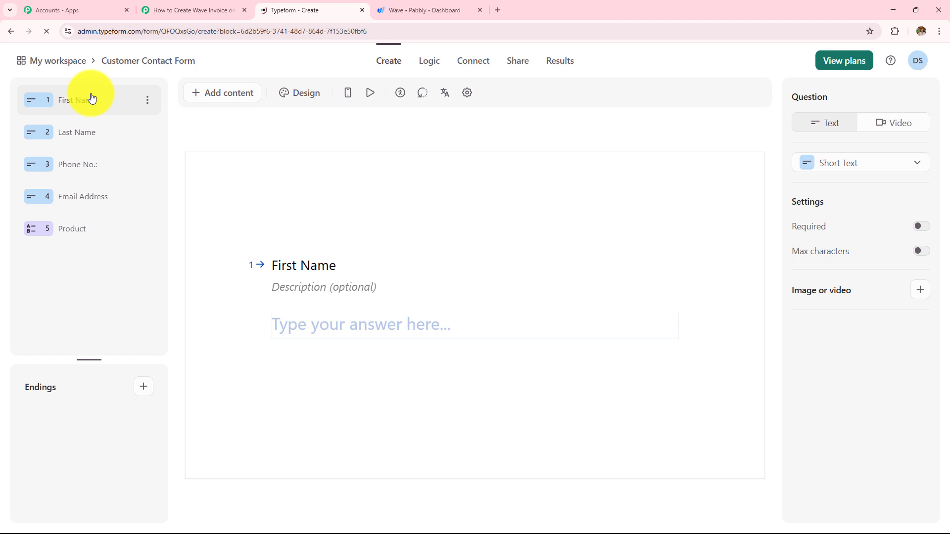
click(77, 235)
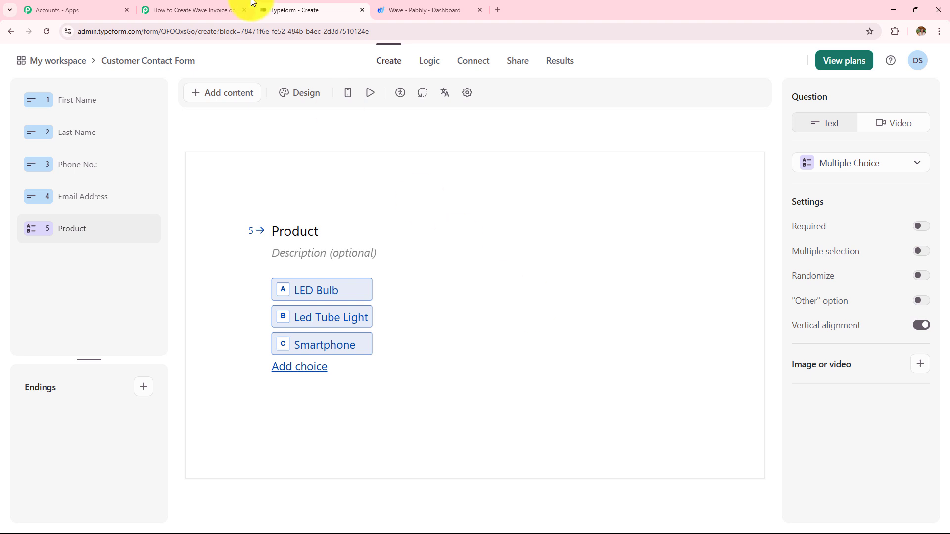
click(230, 8)
click(298, 5)
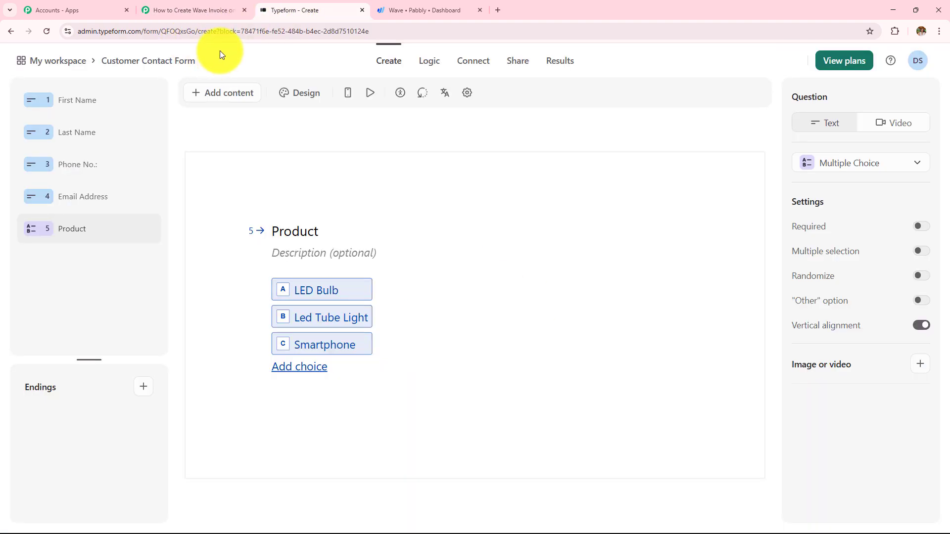
click(194, 6)
Select Customer Contact Form as the trigger form and save so it awaits a test response
click(318, 227)
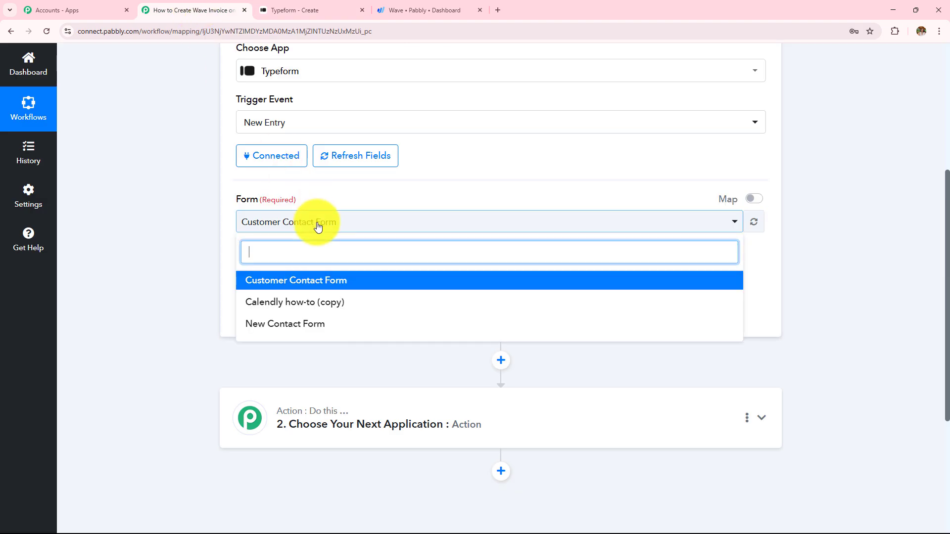
click(303, 286)
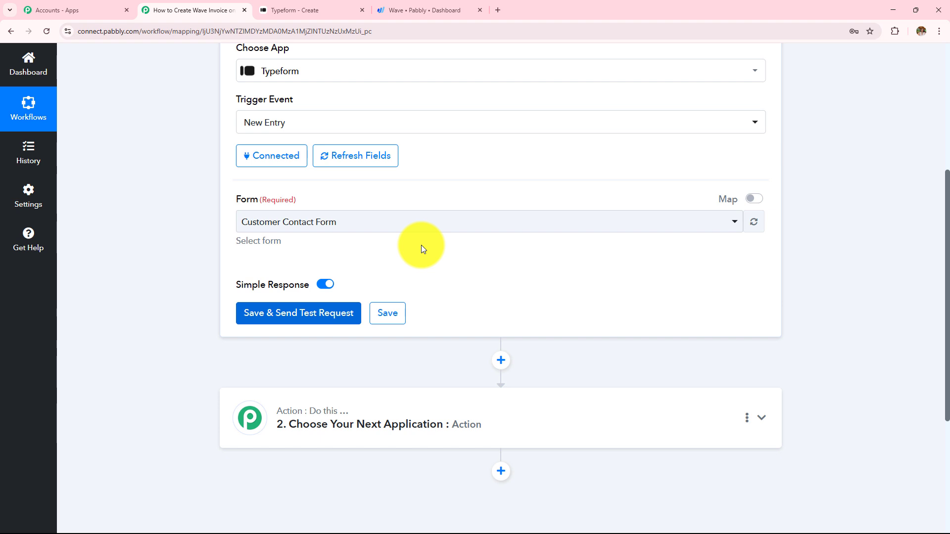
click(303, 313)
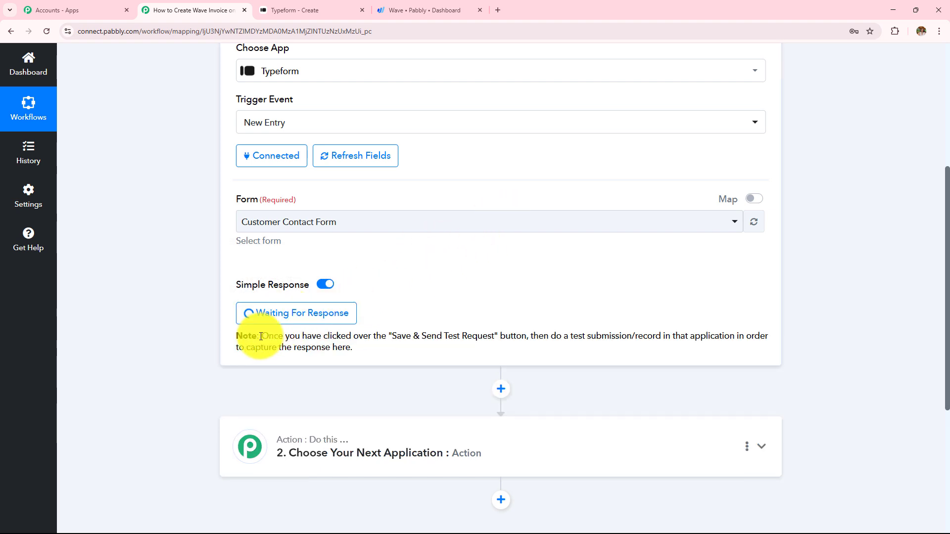
drag(261, 339, 402, 354)
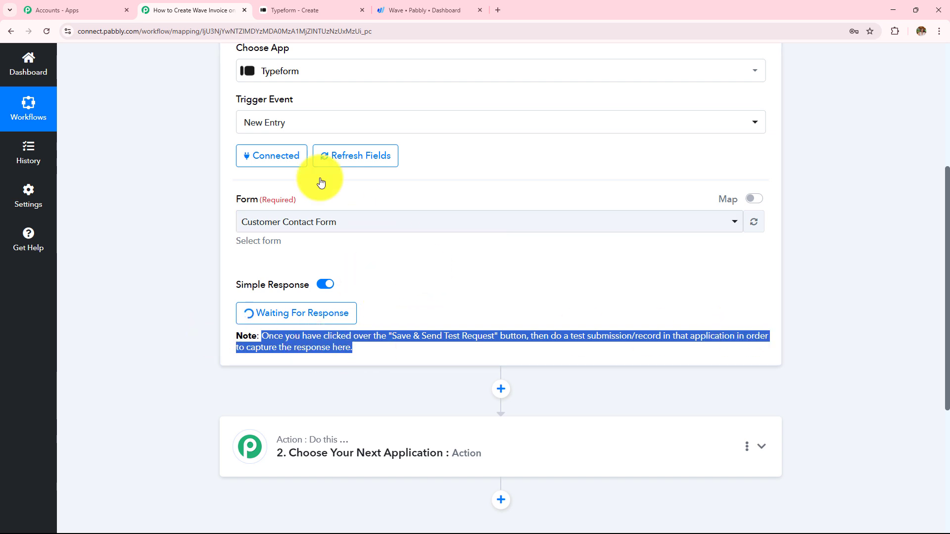
click(308, 7)
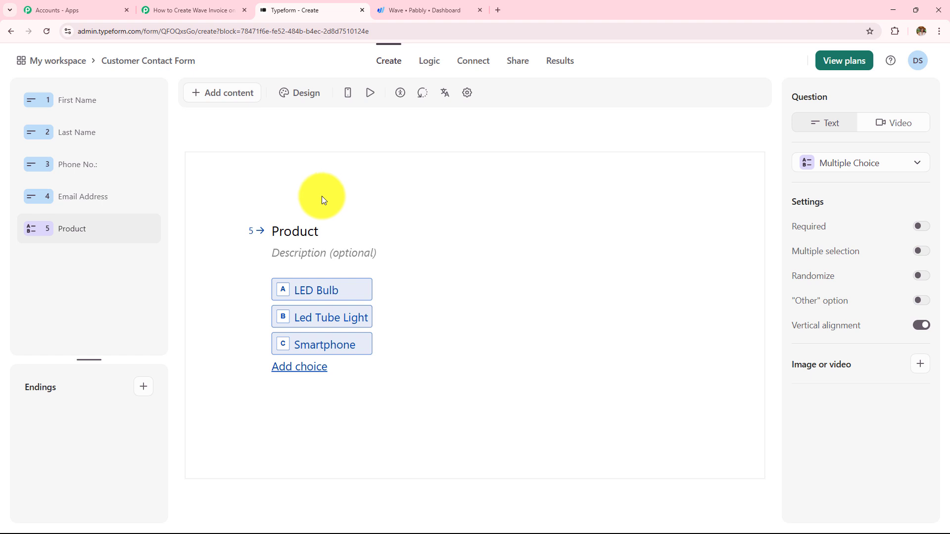
Copy Customer Contact Form's share link and paste it into a new browser tab
click(161, 9)
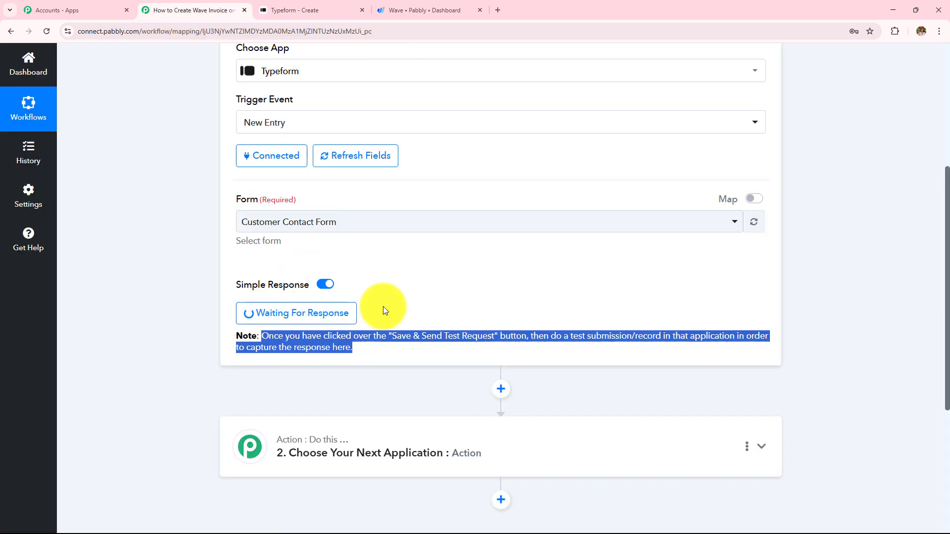
scroll(317, 275, up, 3)
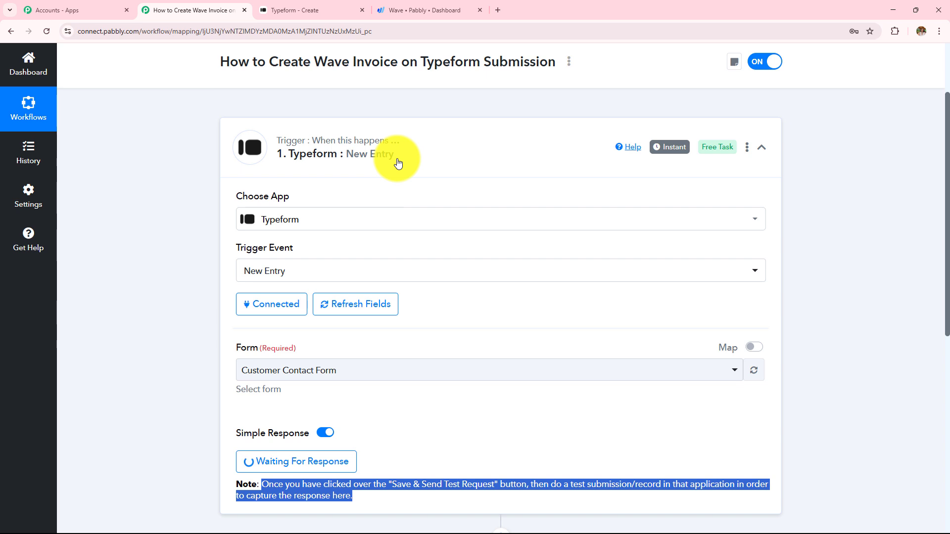
key(ctrl+Tab)
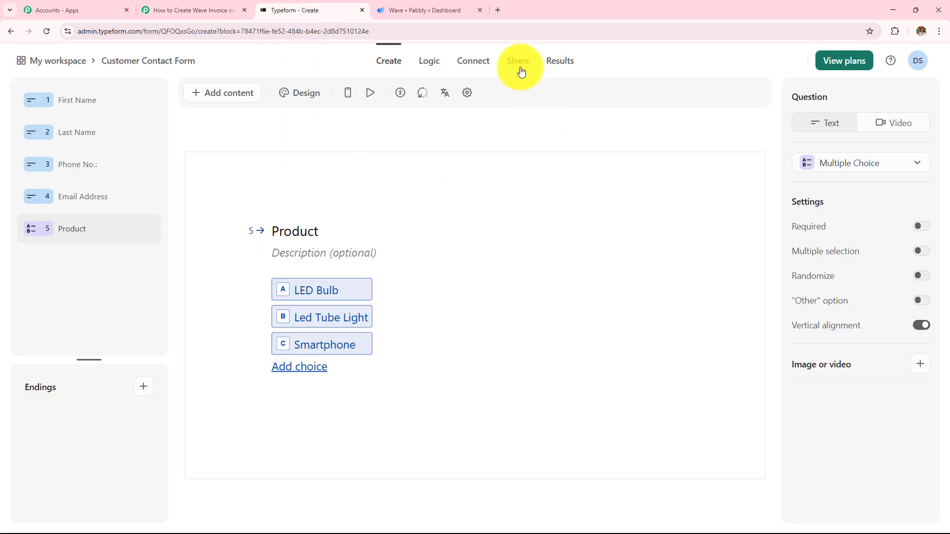
click(520, 67)
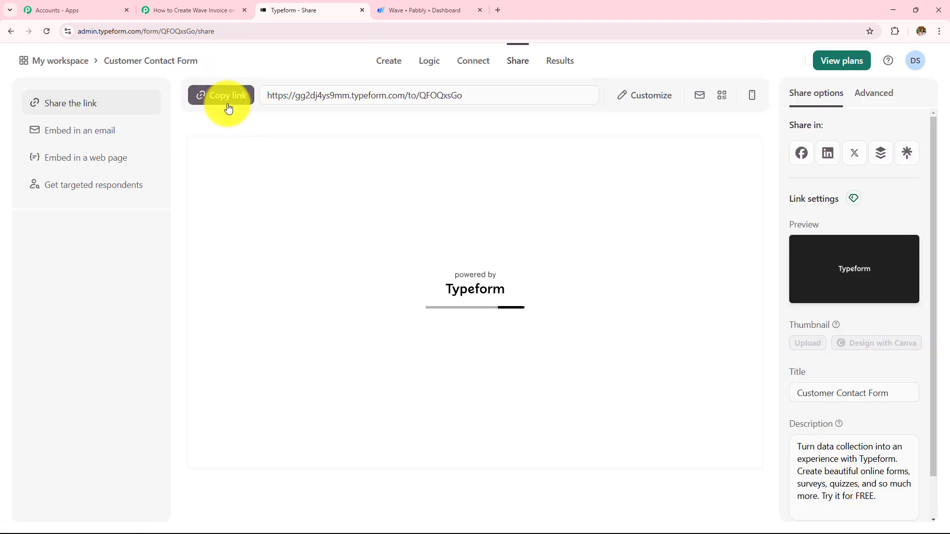
click(227, 107)
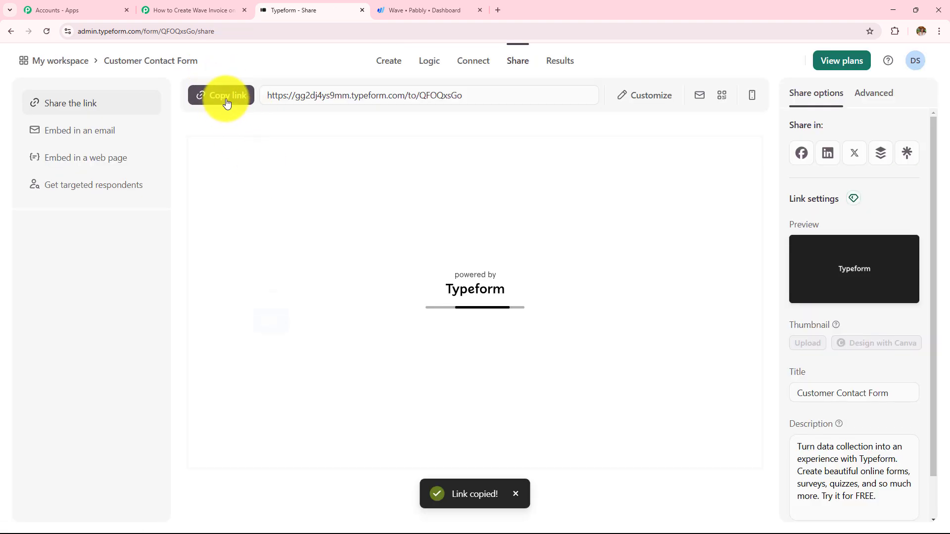
click(498, 10)
Load the shared Customer Contact Form link and enter the test first and last name
key(ctrl+v)
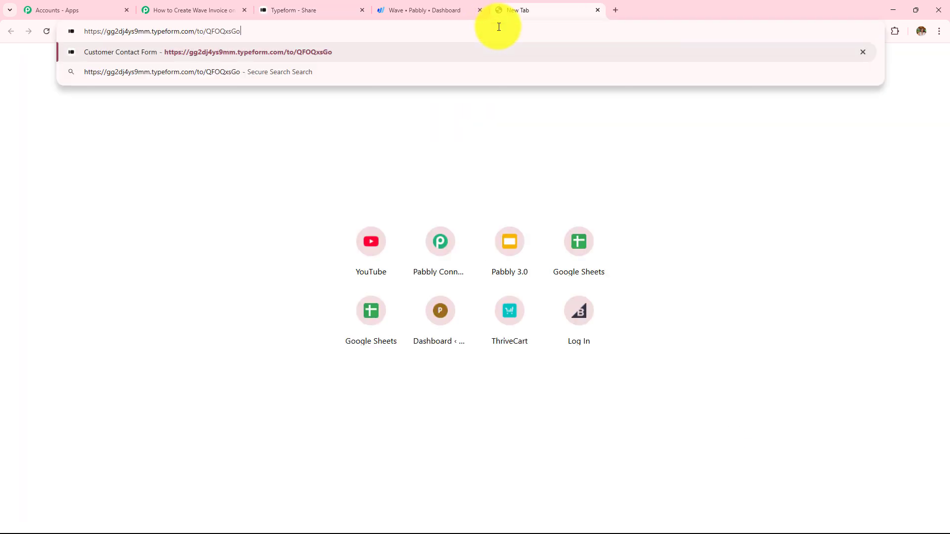
key(Return)
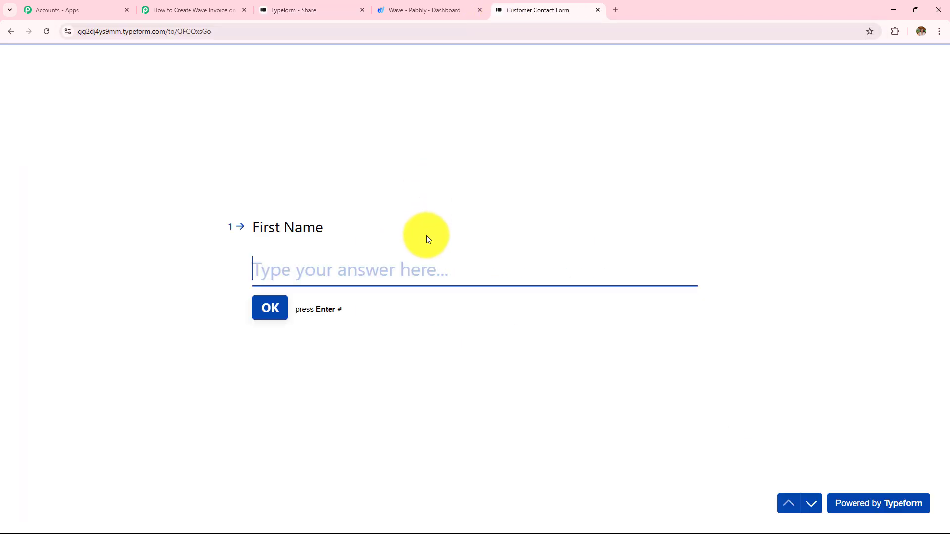
text(Latest)
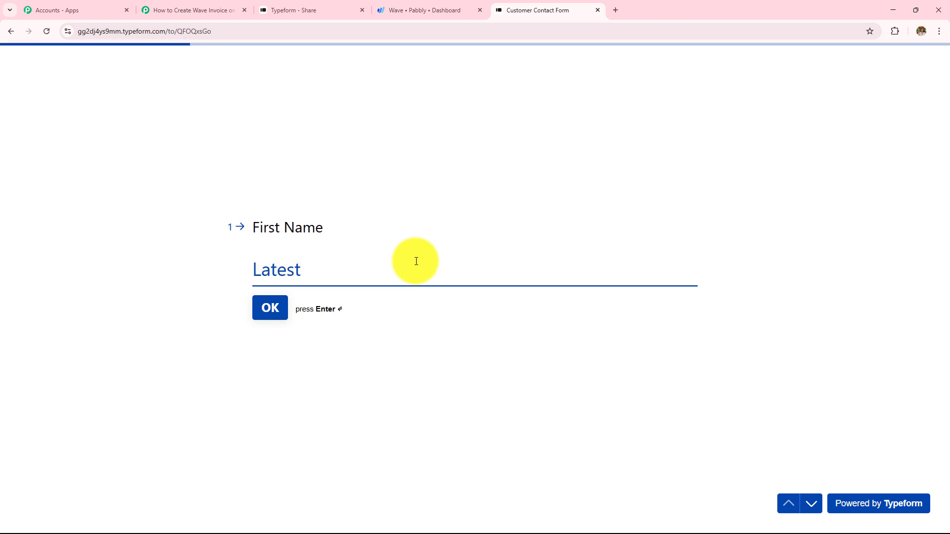
key(Return)
text(Use)
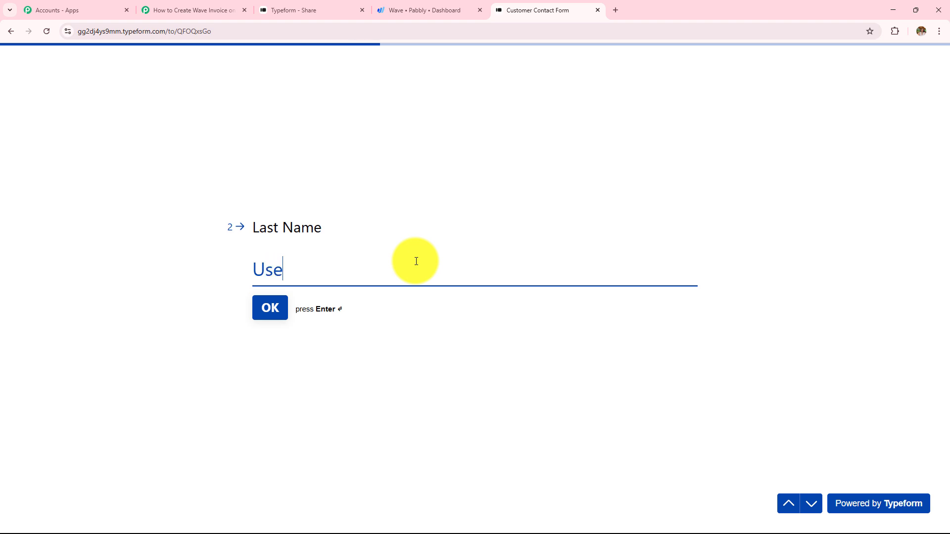
text(r)
key(Return)
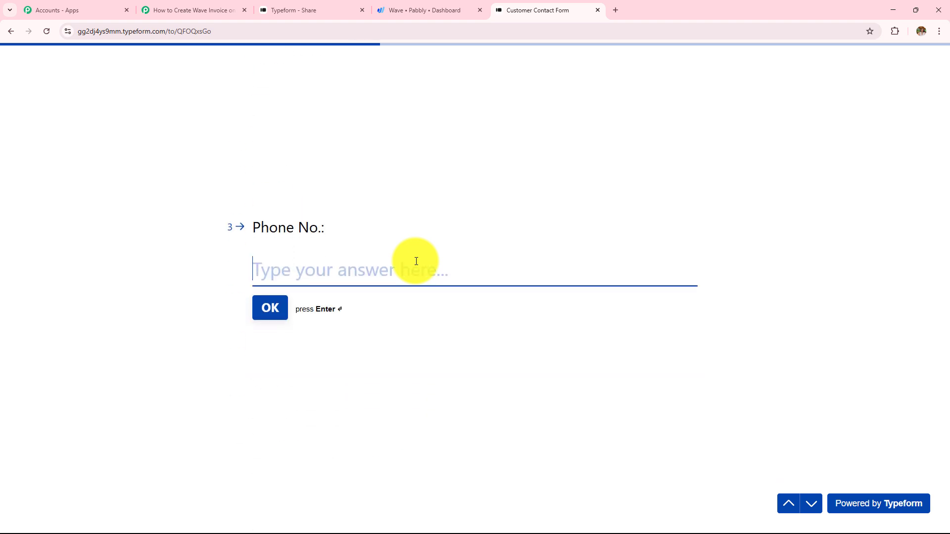
Enter the phone number and e-mail, choose LED Bulb as the product, and submit
text(9090909090)
key(Return)
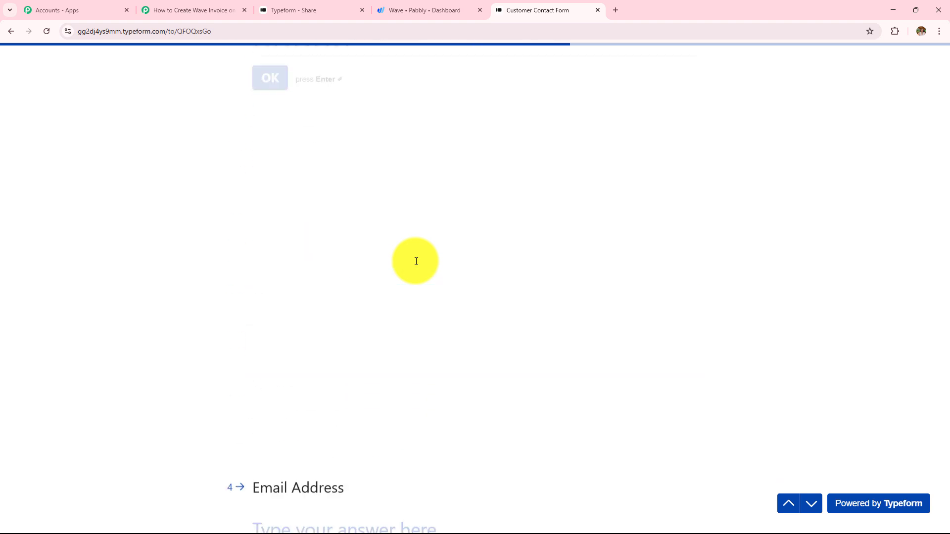
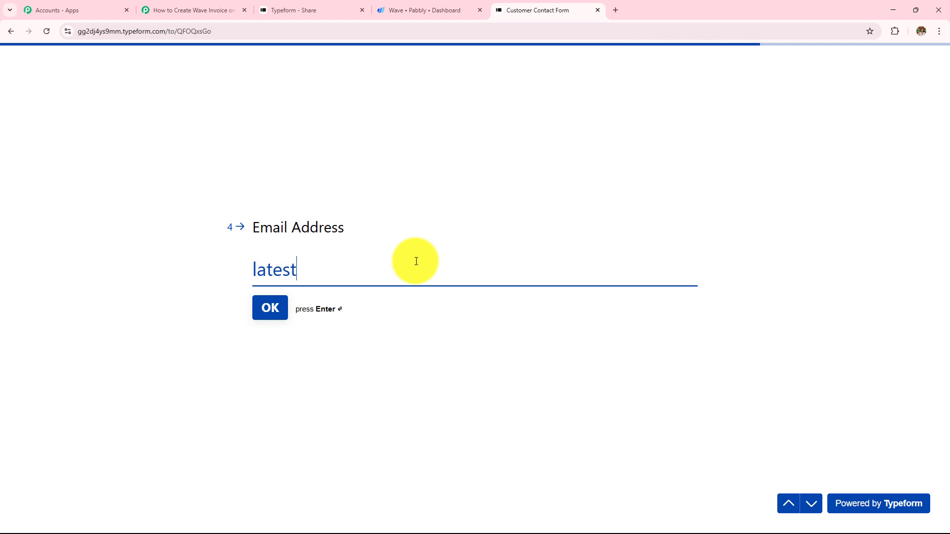
key(Return)
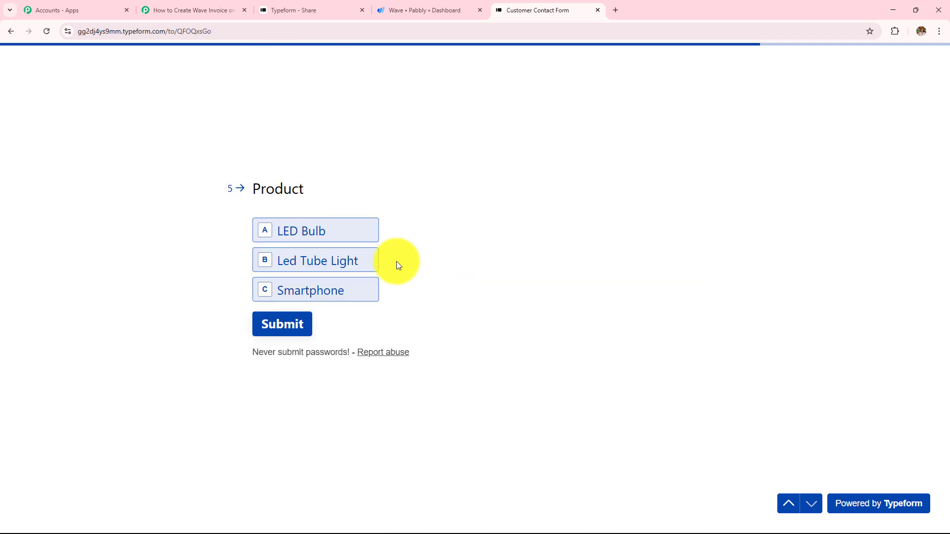
click(322, 233)
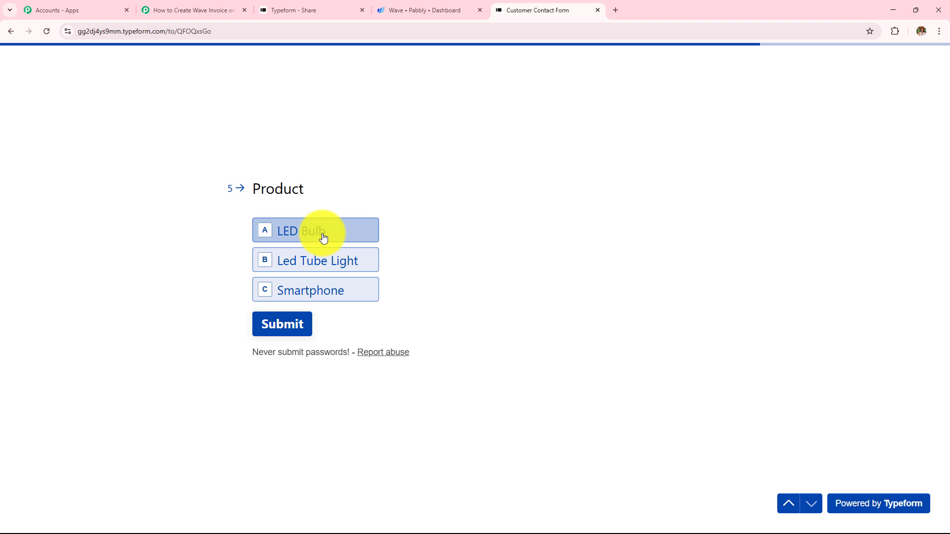
click(294, 330)
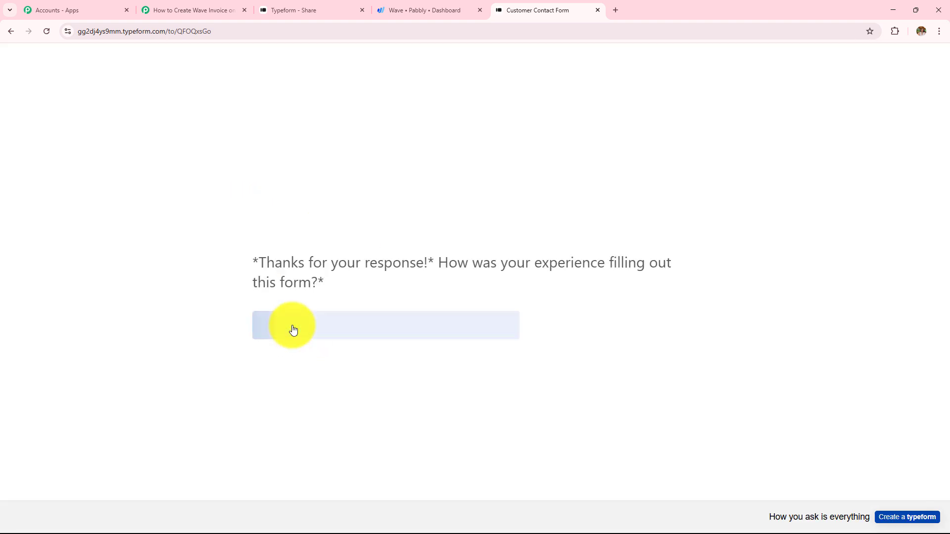
In the Pabbly trigger's Response Received, highlight the captured first name, last name and phone answers
click(195, 10)
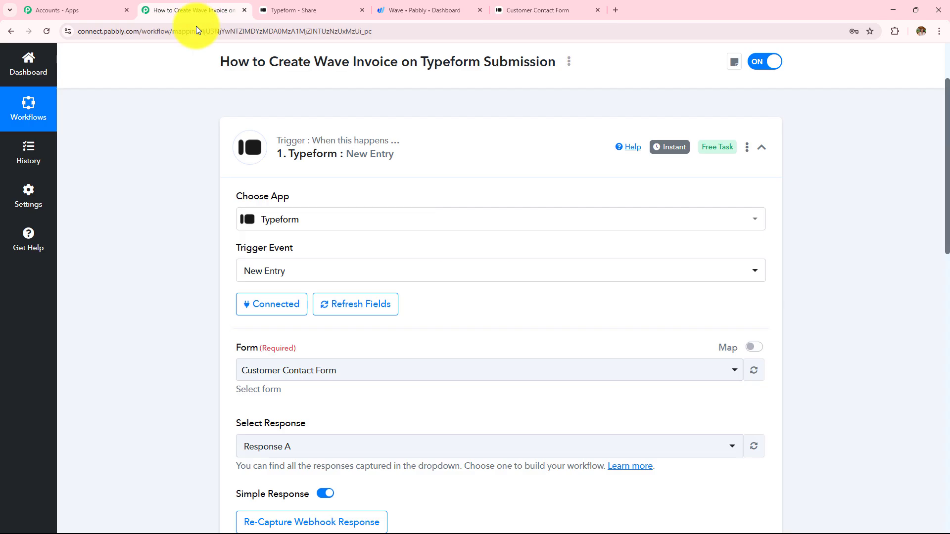
scroll(167, 232, down, 8)
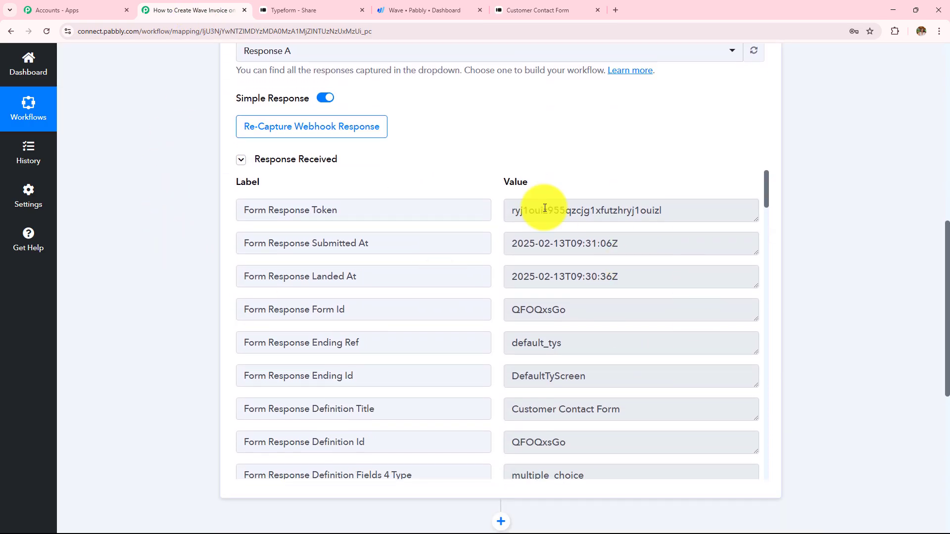
scroll(552, 360, down, 10)
scroll(552, 360, down, 15)
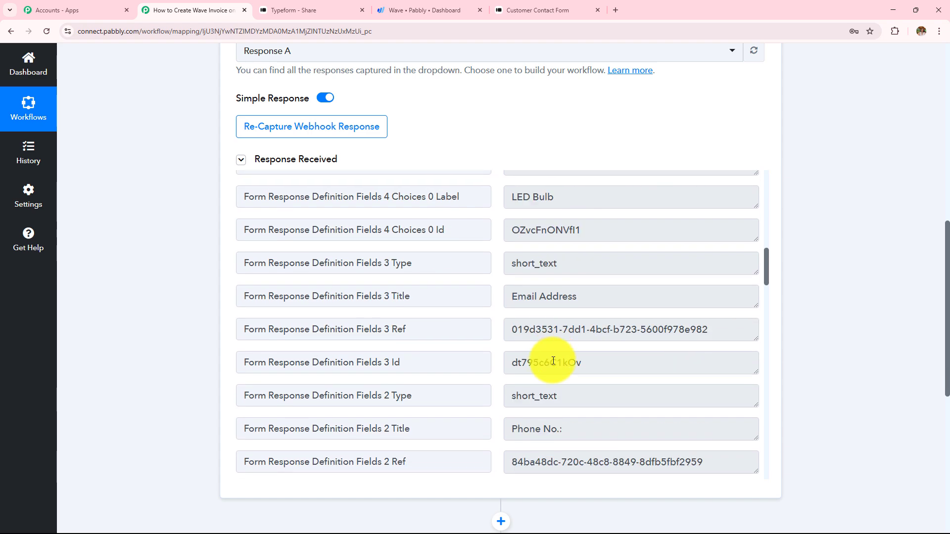
scroll(553, 361, down, 10)
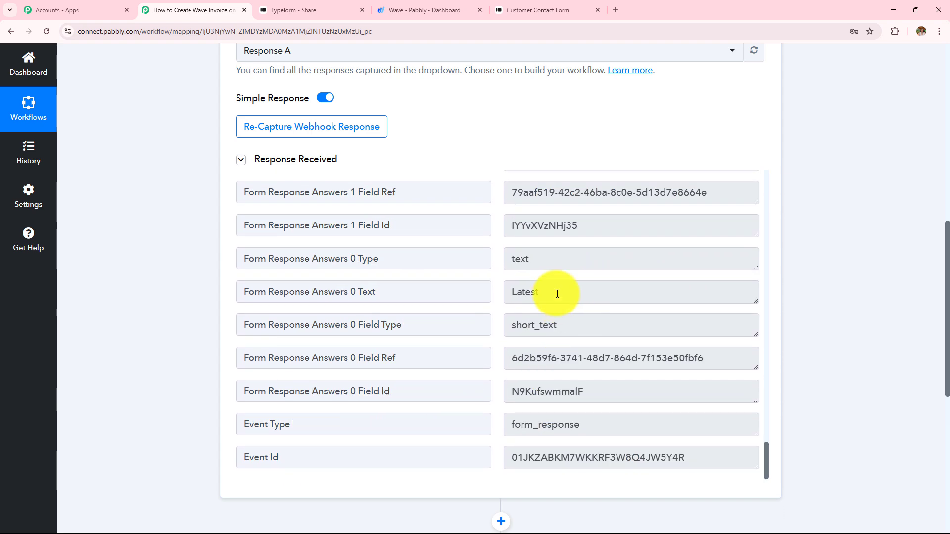
double_click(554, 291)
scroll(494, 300, up, 3)
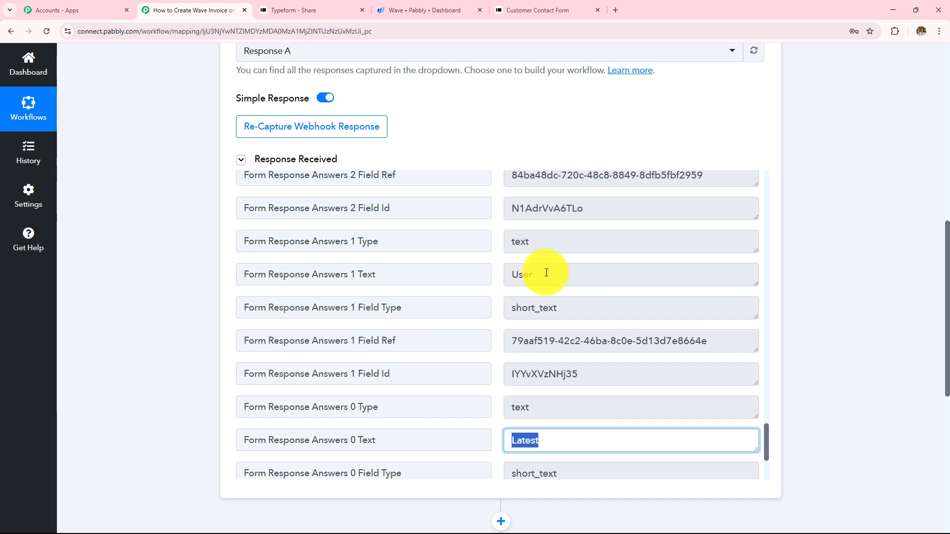
double_click(544, 274)
scroll(438, 324, up, 4)
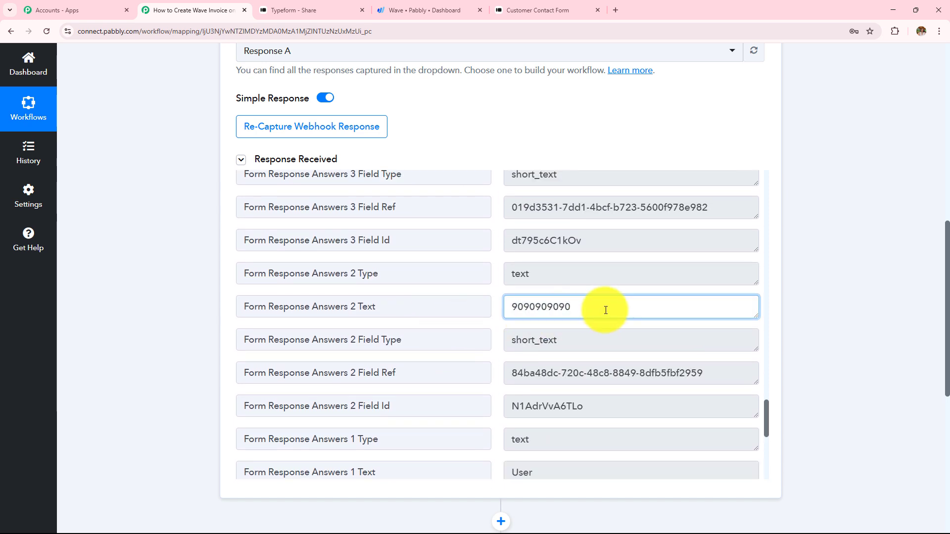
double_click(604, 307)
Highlight the captured e-mail and LED Bulb product values, comparing with the submitted Typeform
scroll(477, 350, up, 5)
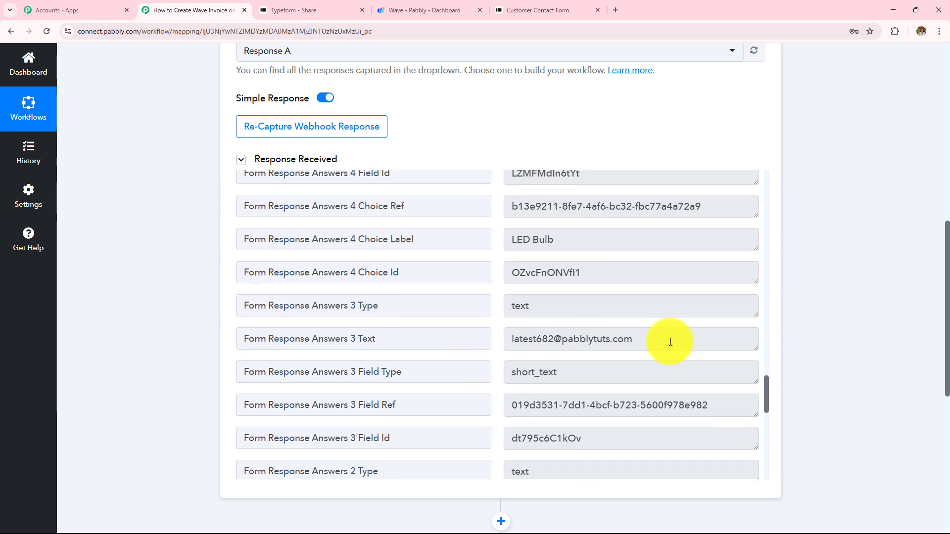
drag(669, 340, 350, 335)
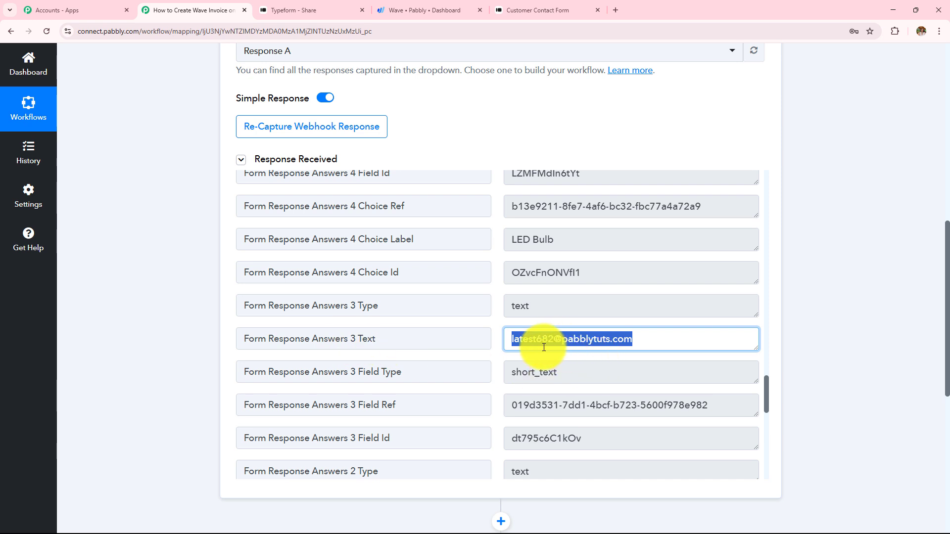
scroll(566, 346, up, 2)
drag(570, 340, 483, 353)
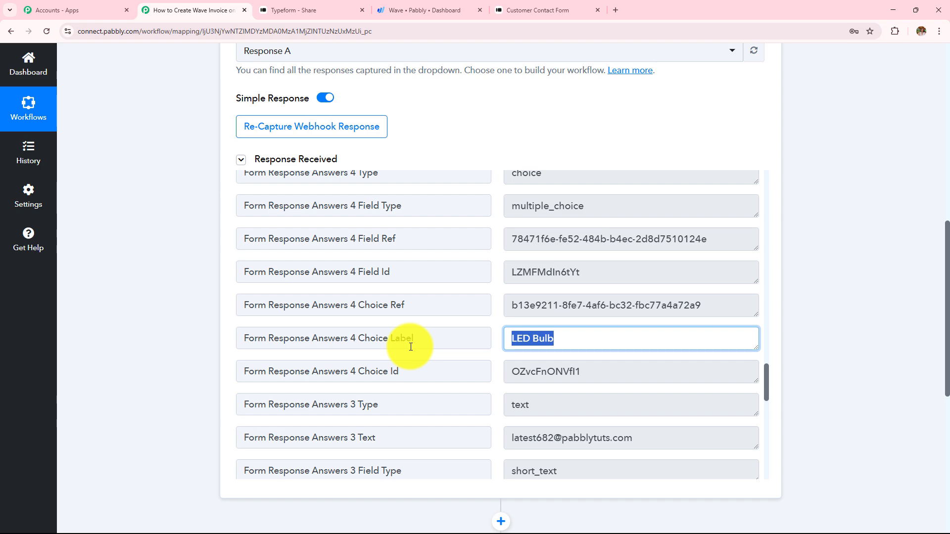
click(509, 9)
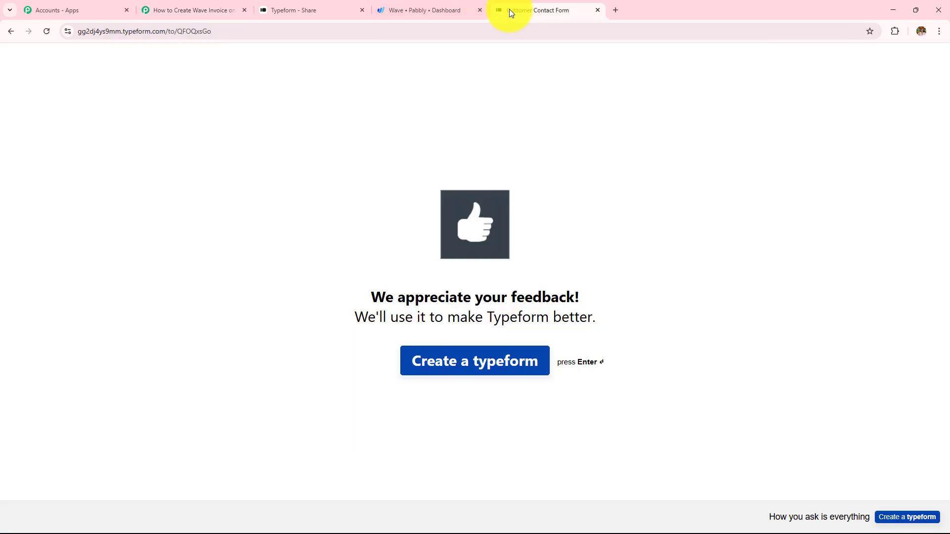
click(196, 6)
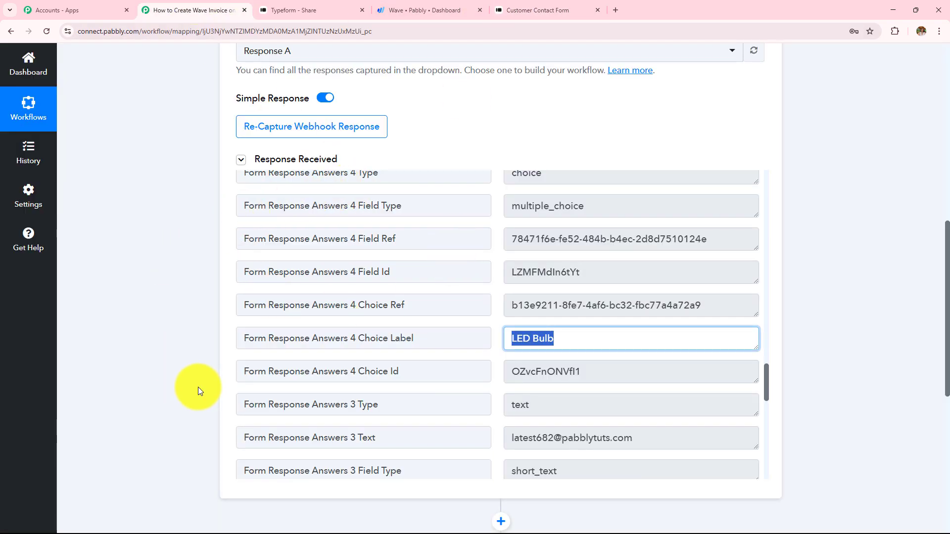
scroll(170, 354, up, 7)
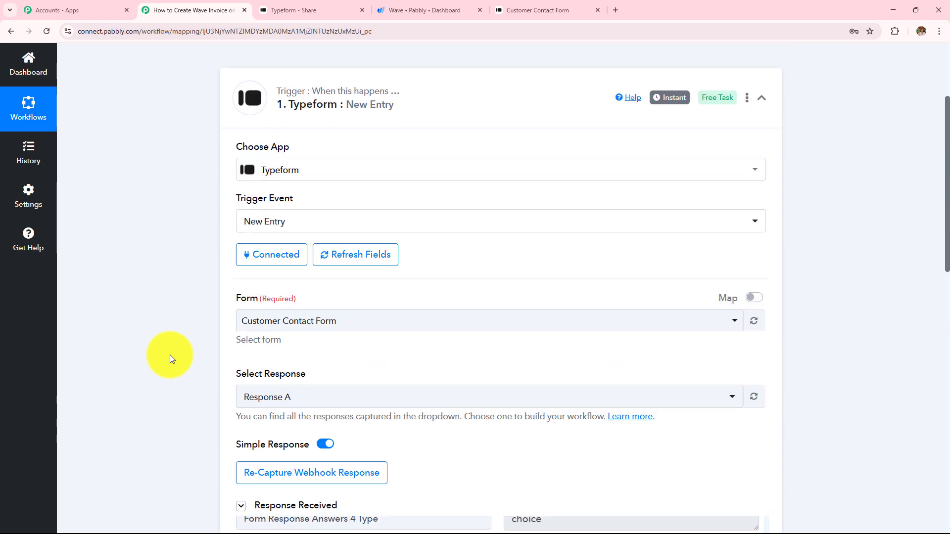
scroll(170, 354, up, 3)
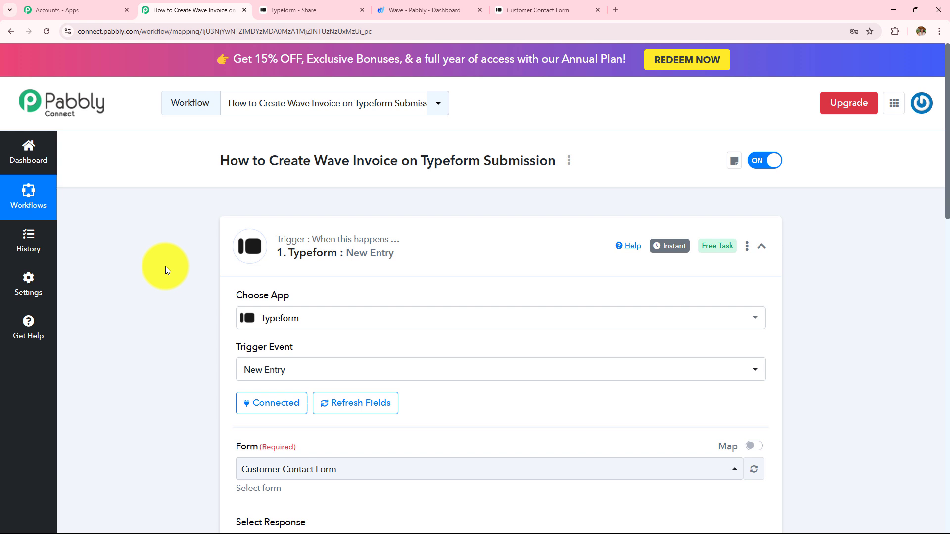
drag(420, 161, 554, 163)
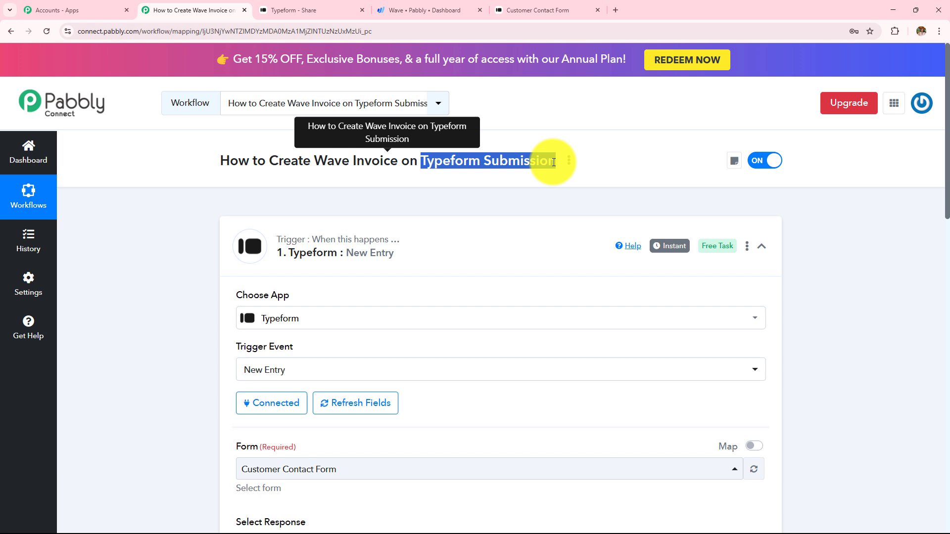
click(407, 200)
drag(420, 161, 555, 161)
drag(270, 161, 458, 185)
click(399, 166)
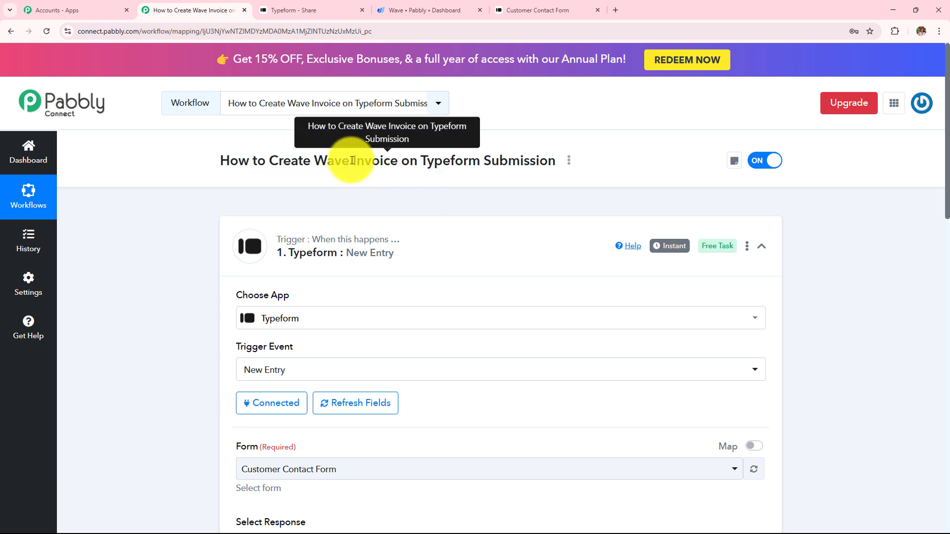
drag(352, 161, 398, 169)
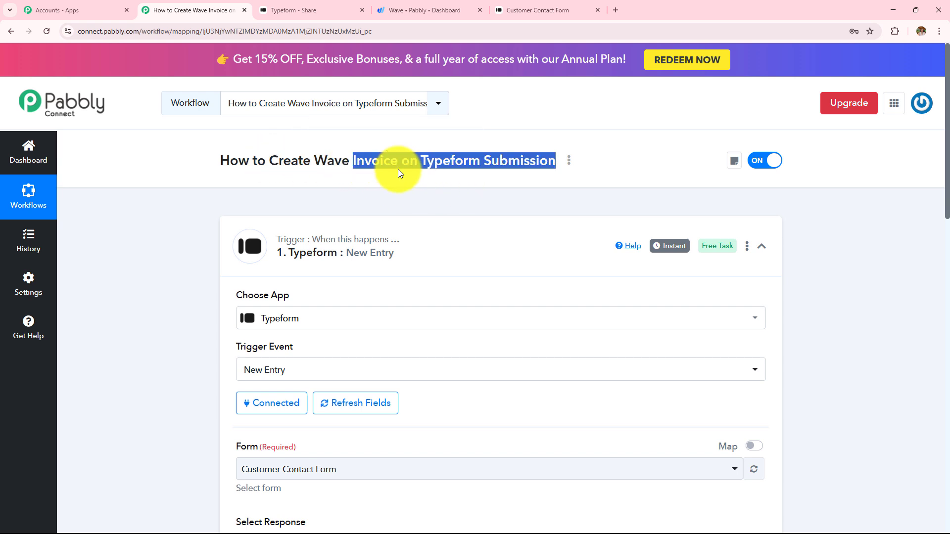
click(332, 188)
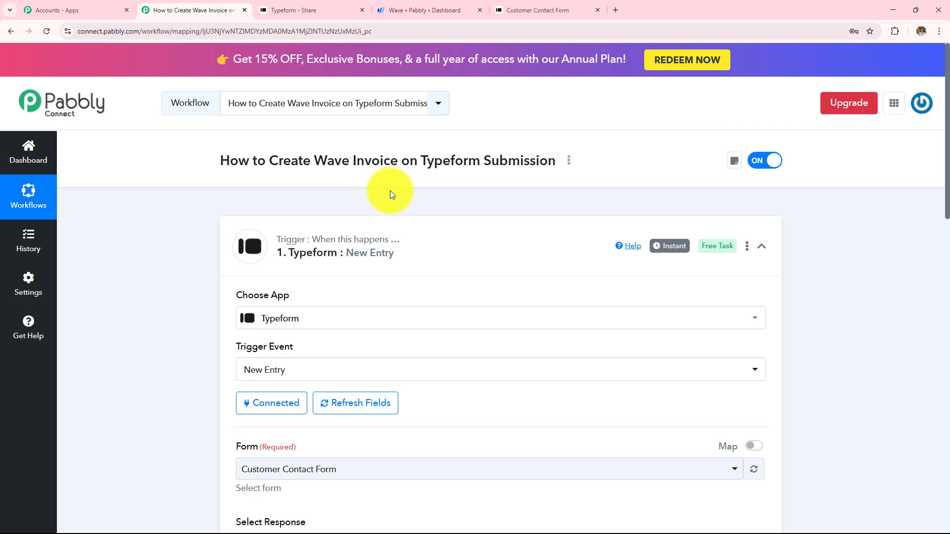
Set step 2 to the Wave app with the Get Customer by Email action event
scroll(150, 259, down, 15)
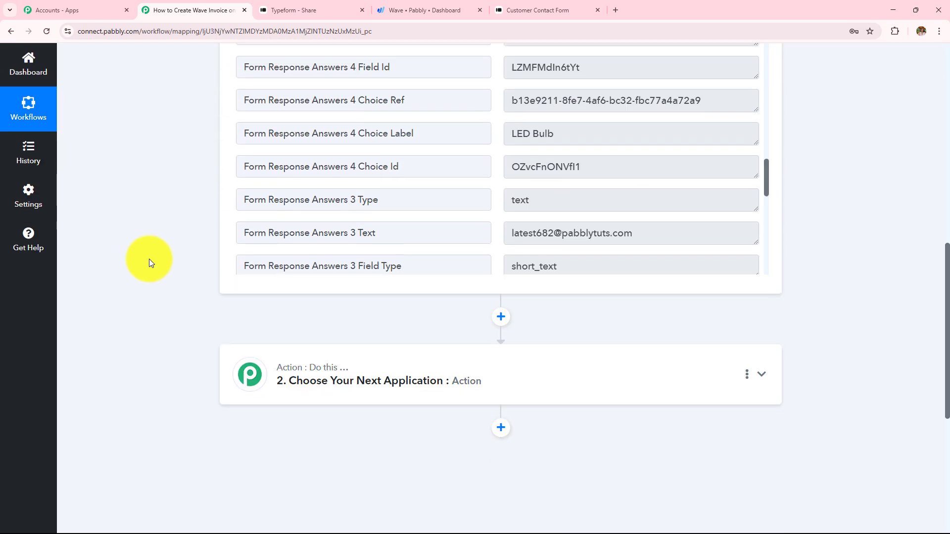
click(351, 340)
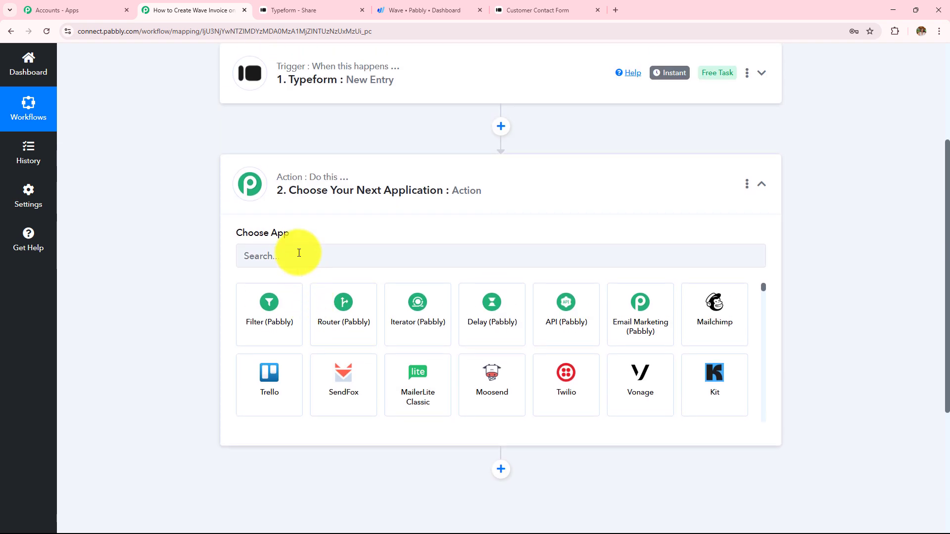
click(299, 253)
text(Wav)
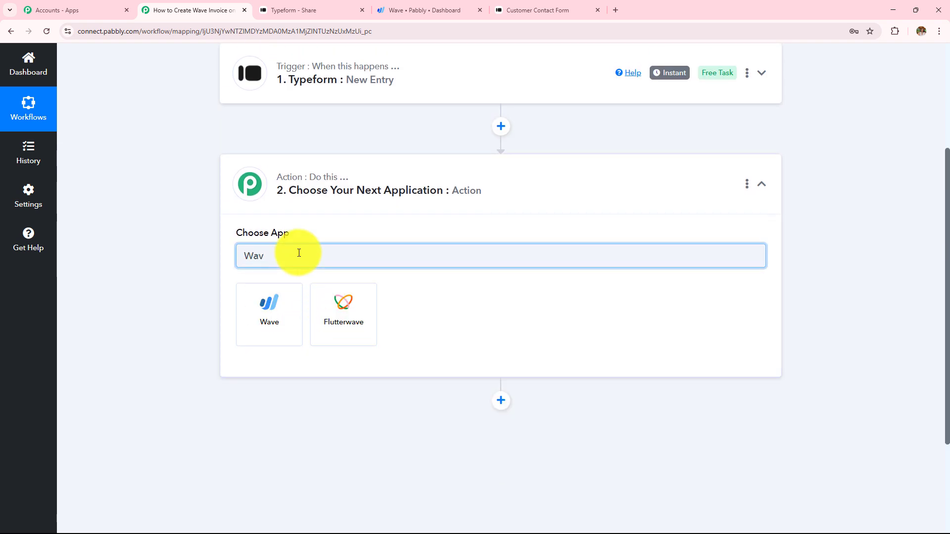
click(288, 310)
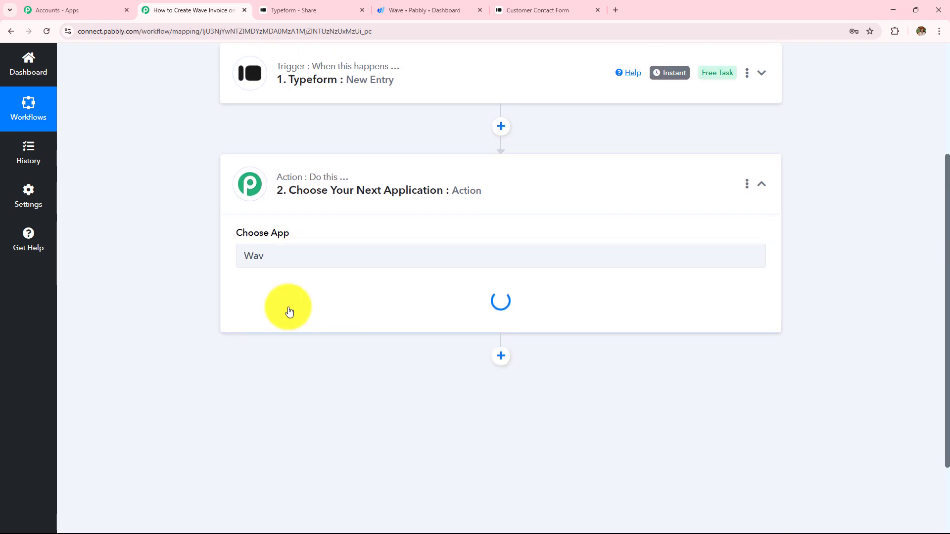
click(290, 311)
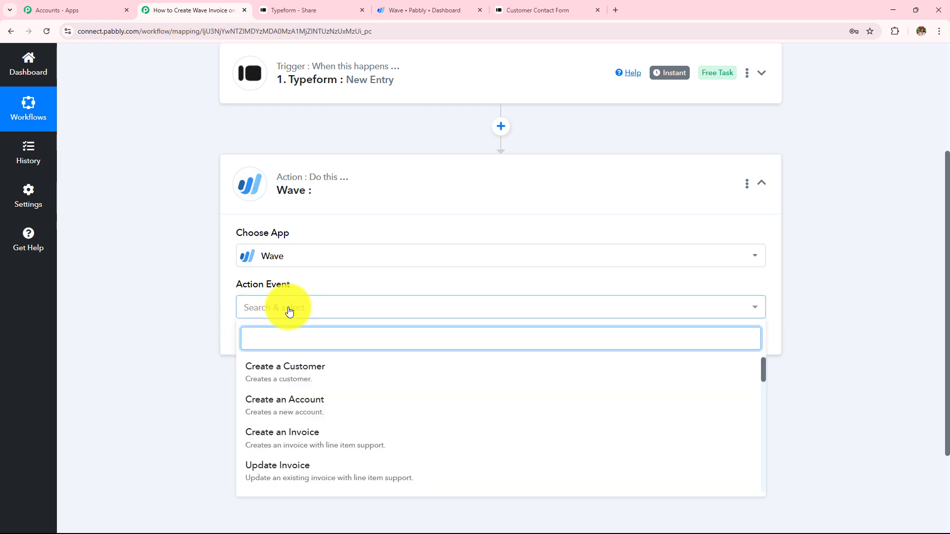
text(ge)
click(297, 369)
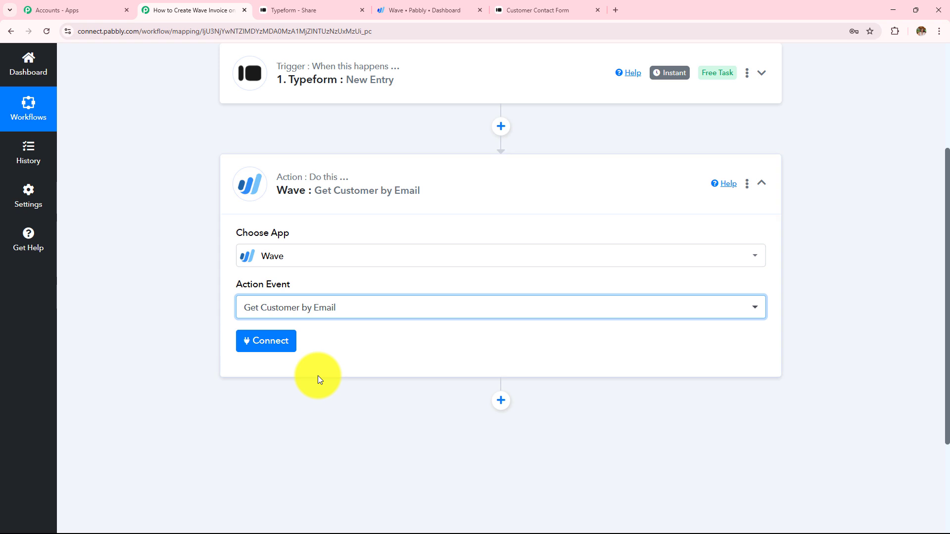
Add a new Wave connection and allow Pabbly access to the Wave account
click(276, 345)
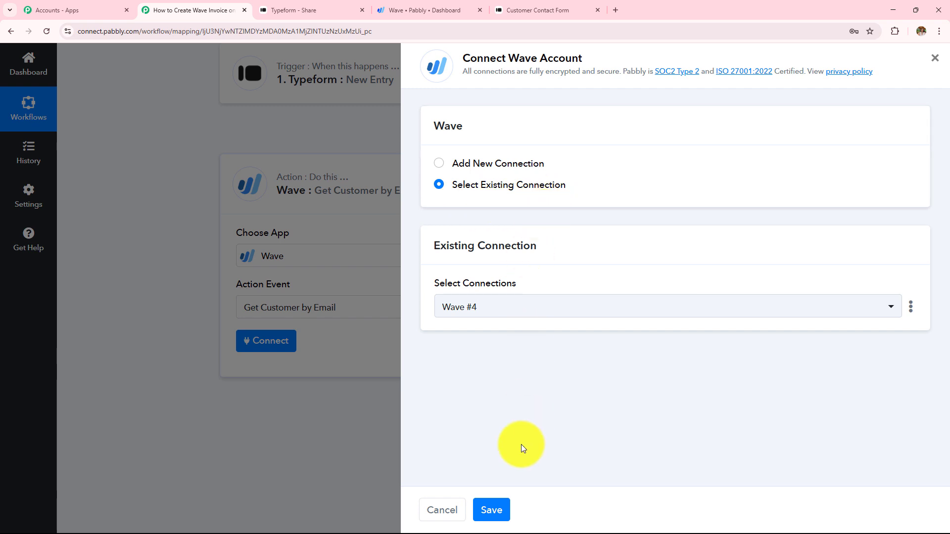
click(439, 164)
click(487, 324)
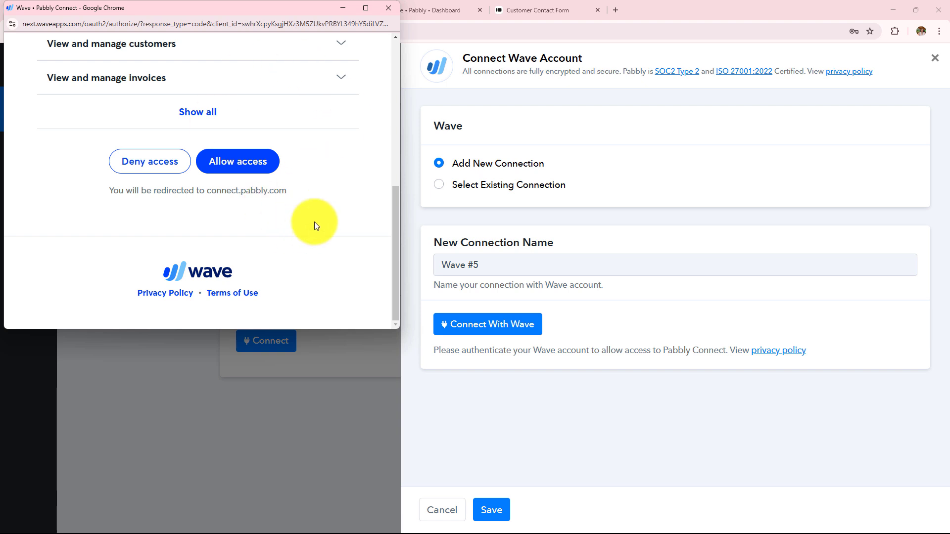
click(227, 169)
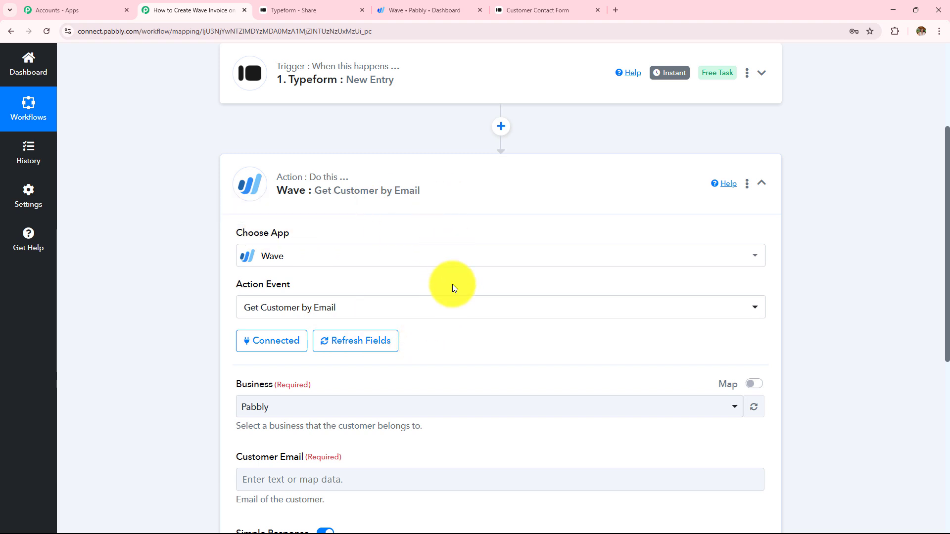
Choose Pabbly as the Wave business for the customer lookup
scroll(452, 283, down, 2)
drag(242, 293, 326, 290)
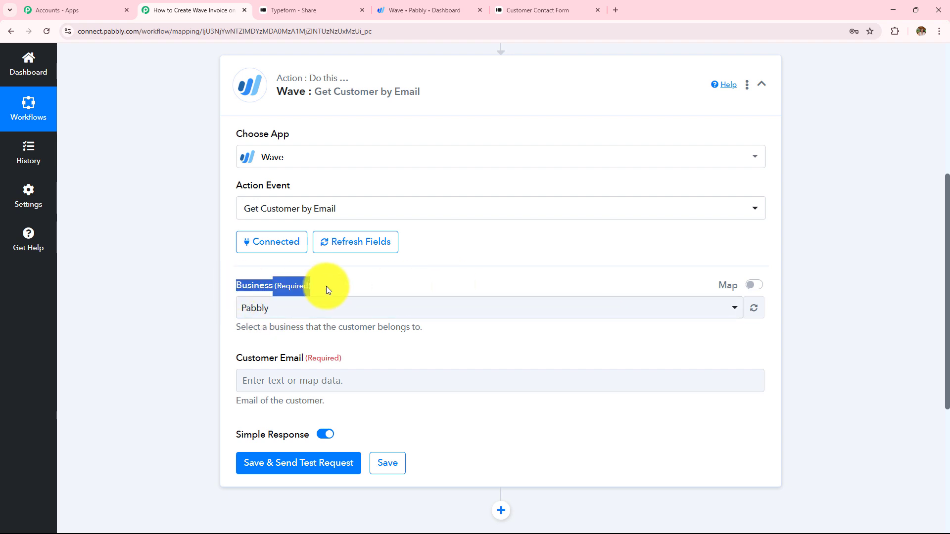
drag(238, 361, 360, 359)
click(349, 282)
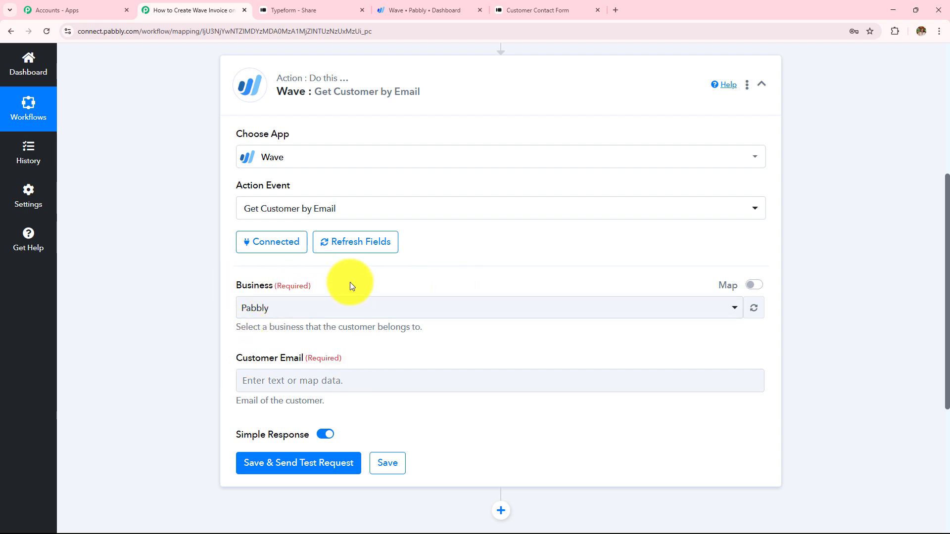
click(280, 307)
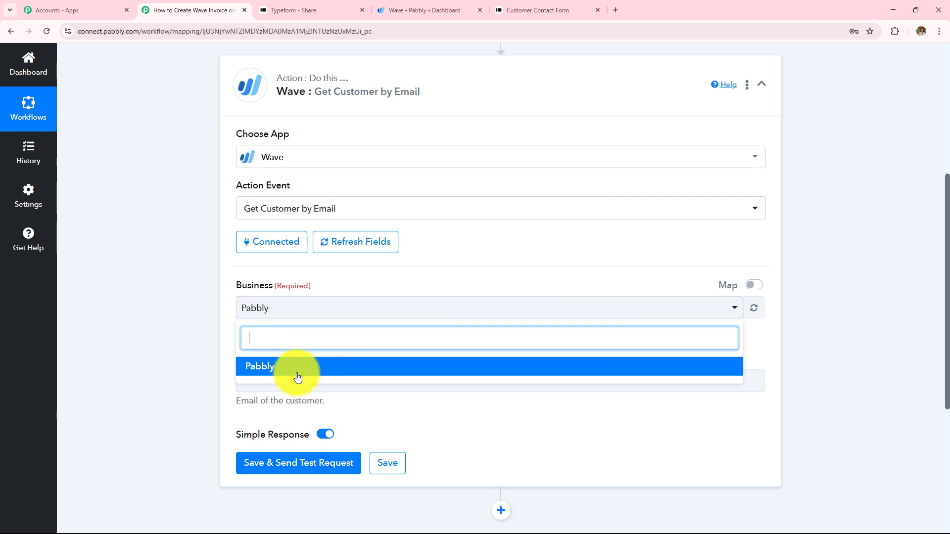
click(271, 368)
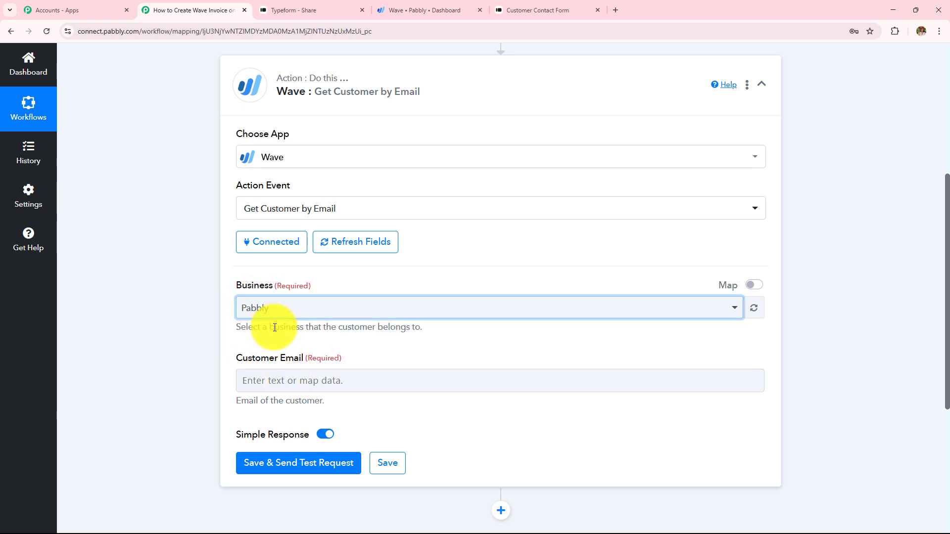
Map Customer Email to Typeform New Entry's Form Response Answers 3 Text
drag(235, 357, 409, 349)
click(408, 349)
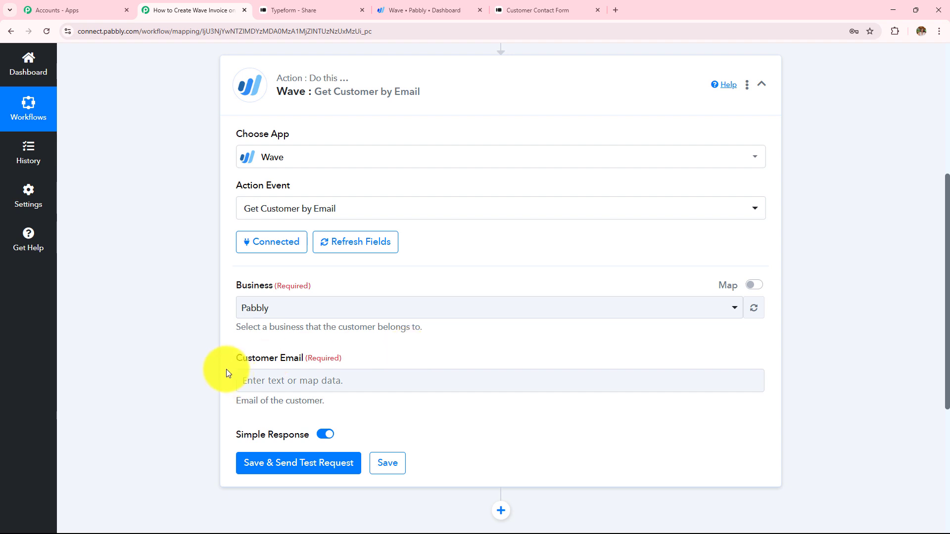
drag(237, 364, 377, 360)
scroll(417, 337, down, 2)
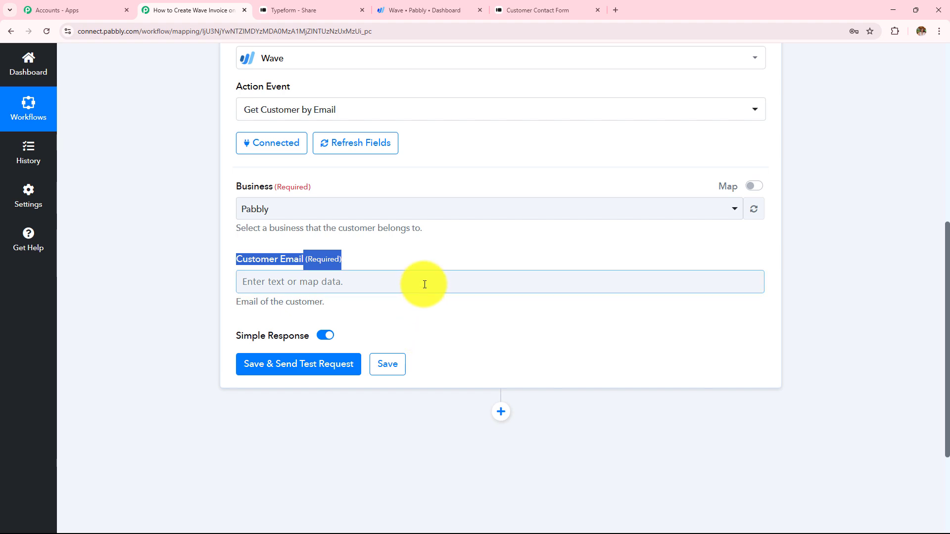
scroll(424, 285, up, 6)
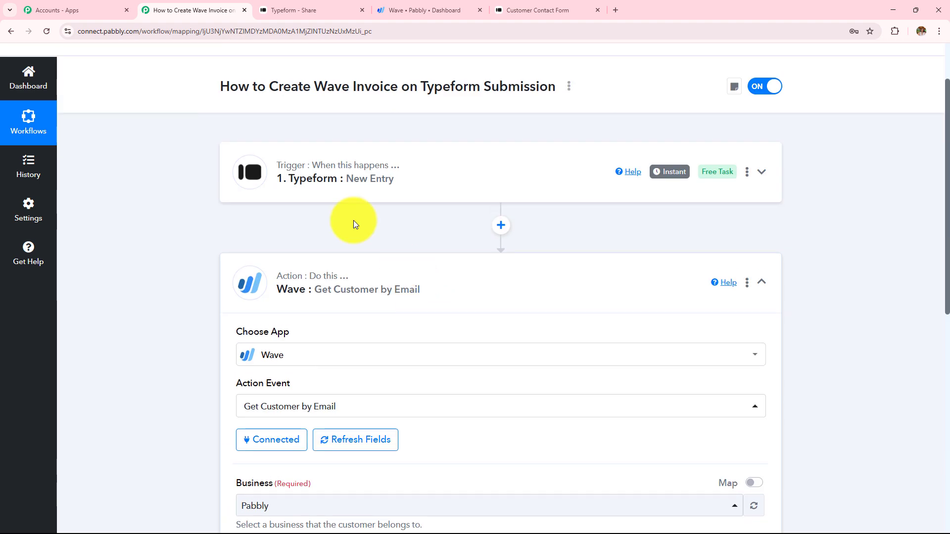
scroll(399, 232, down, 7)
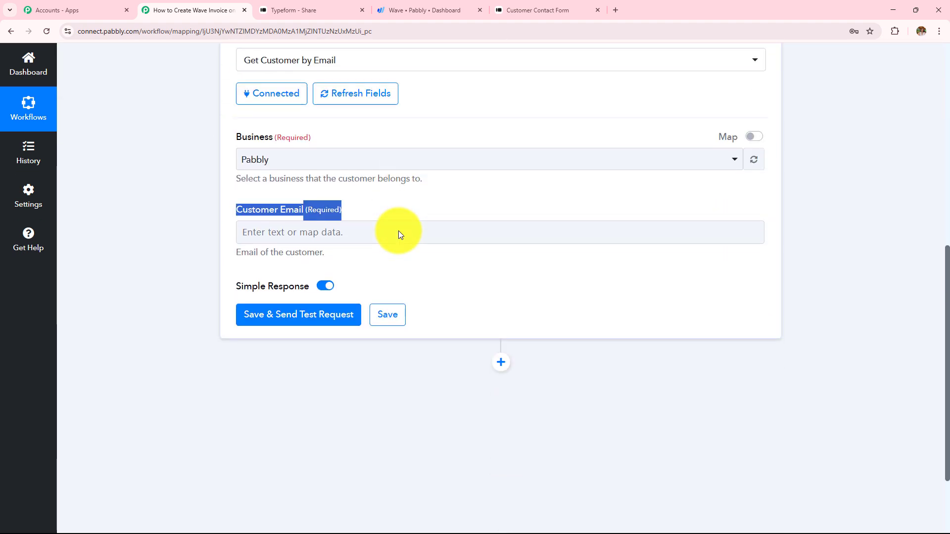
click(398, 231)
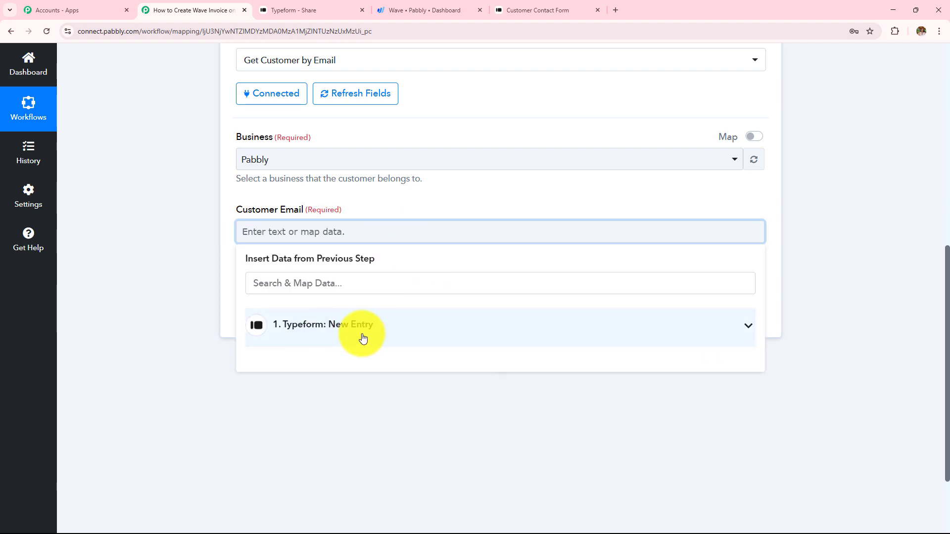
click(381, 328)
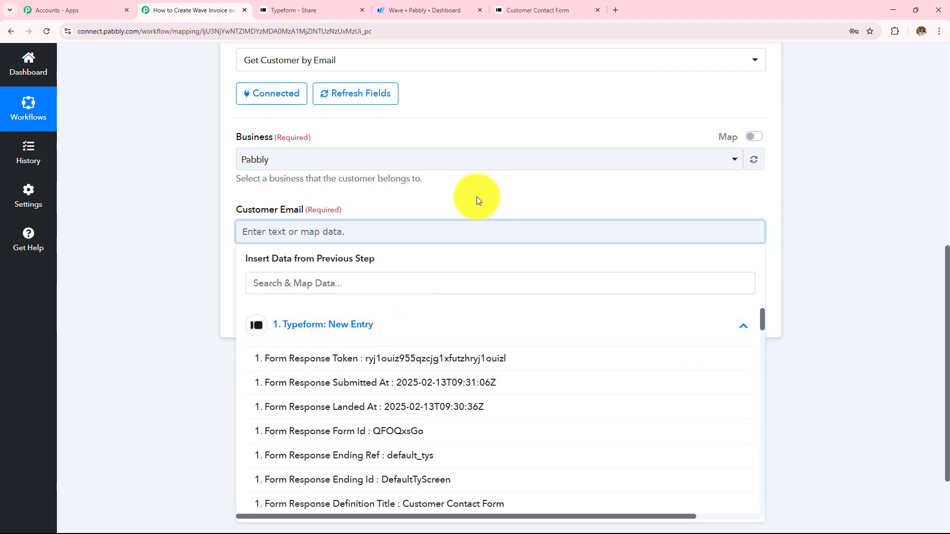
scroll(477, 198, down, 3)
scroll(442, 390, down, 4)
scroll(442, 391, down, 13)
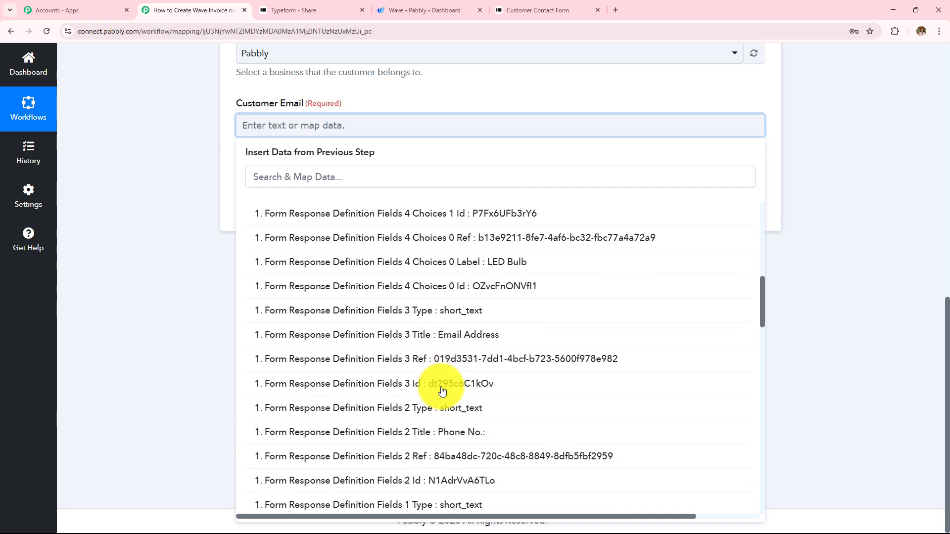
scroll(441, 390, down, 12)
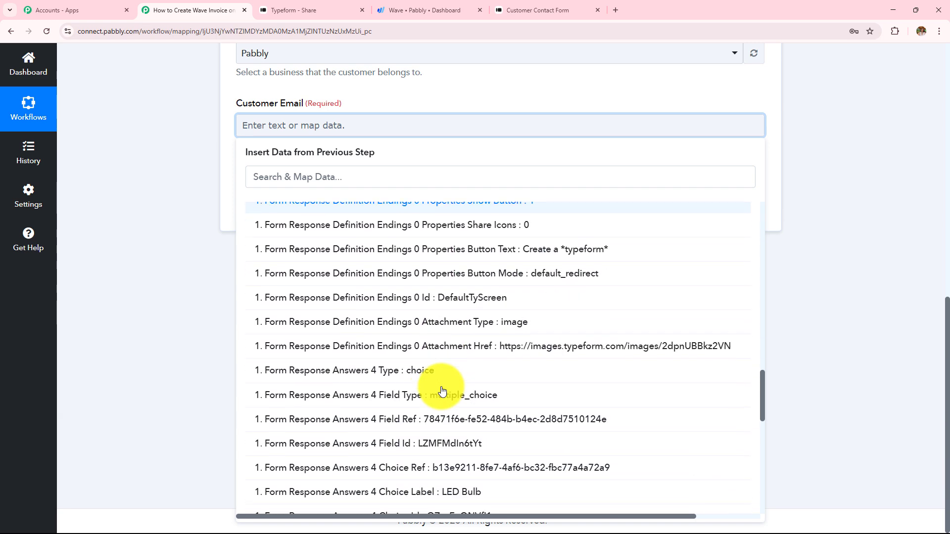
scroll(442, 390, down, 3)
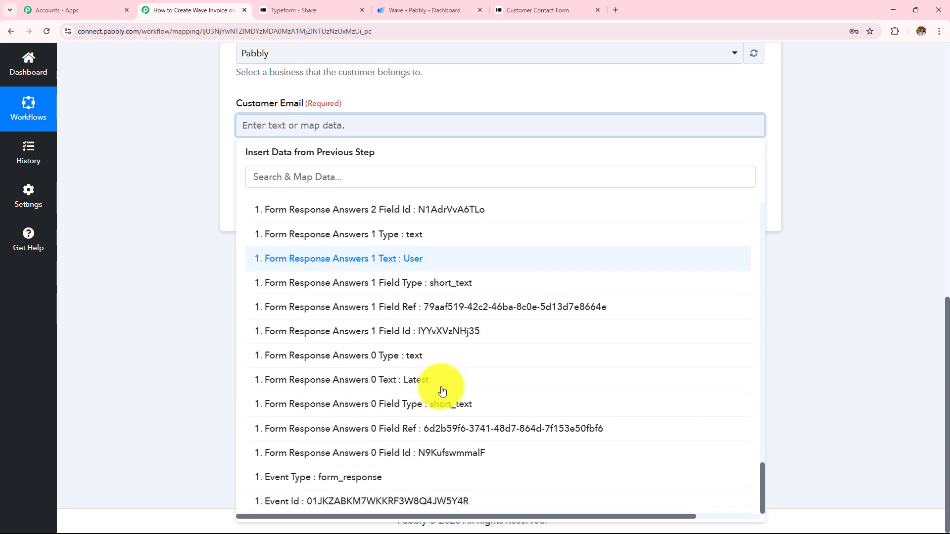
scroll(442, 390, up, 2)
scroll(442, 390, up, 6)
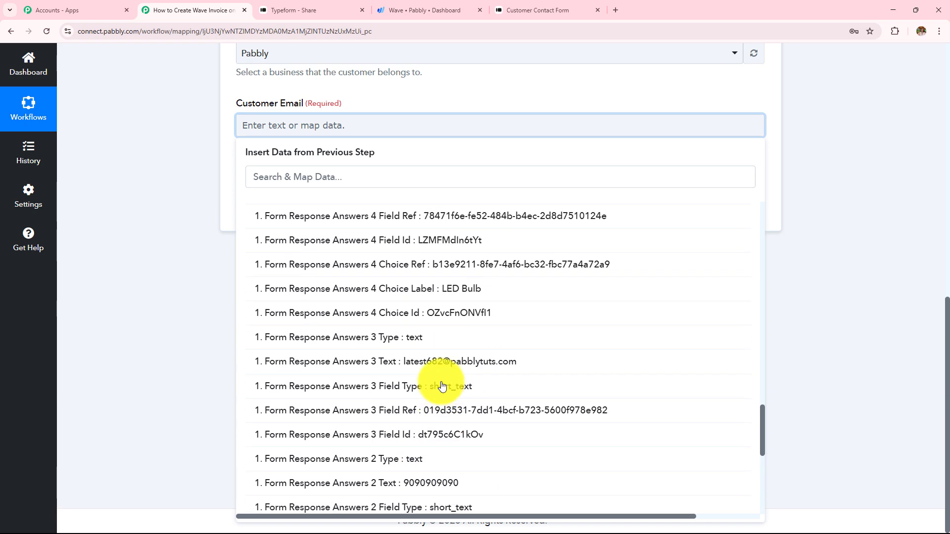
click(449, 369)
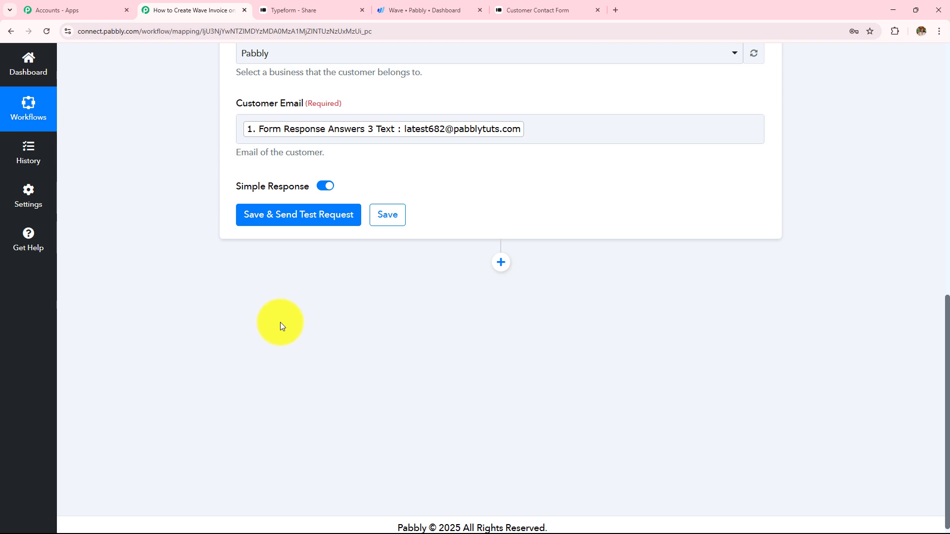
Change further options on the Wave Get Customer by Email step
scroll(322, 348, up, 2)
scroll(514, 262, up, 2)
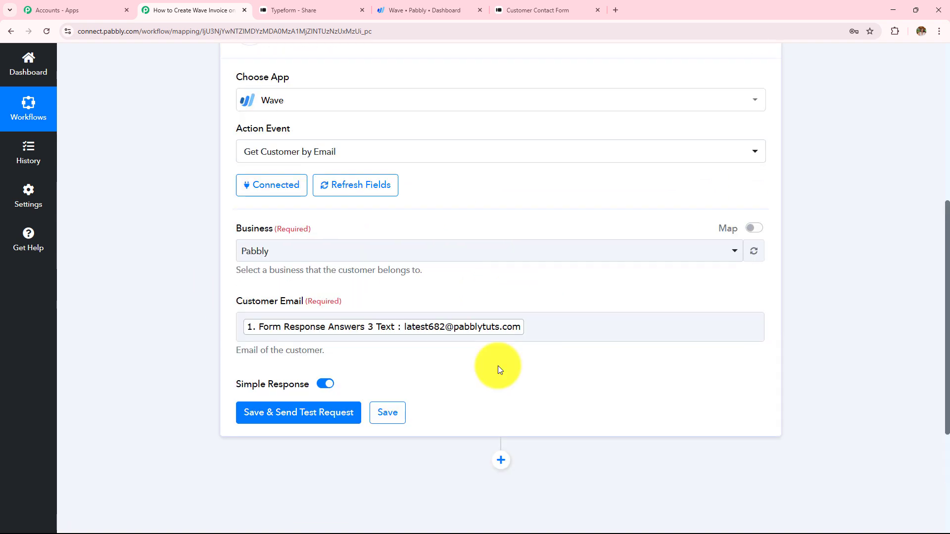
click(568, 319)
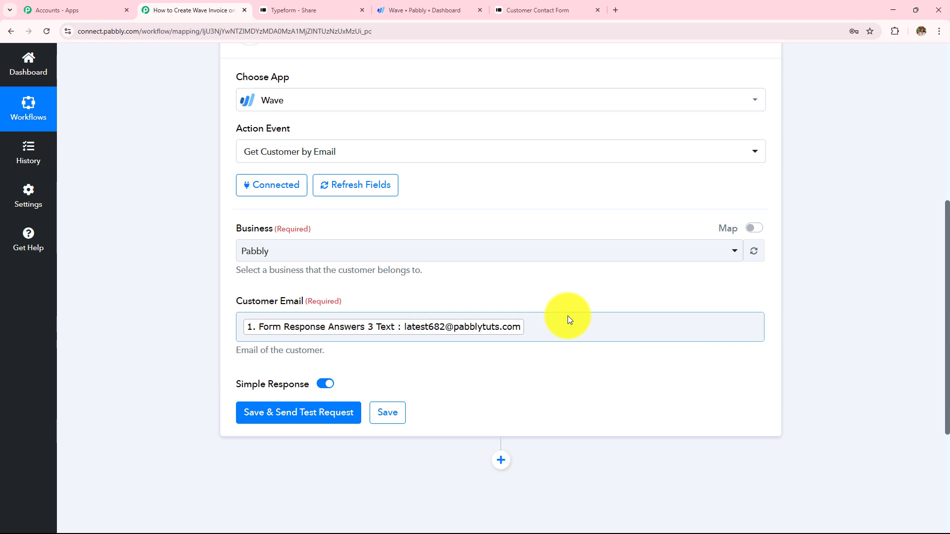
click(482, 377)
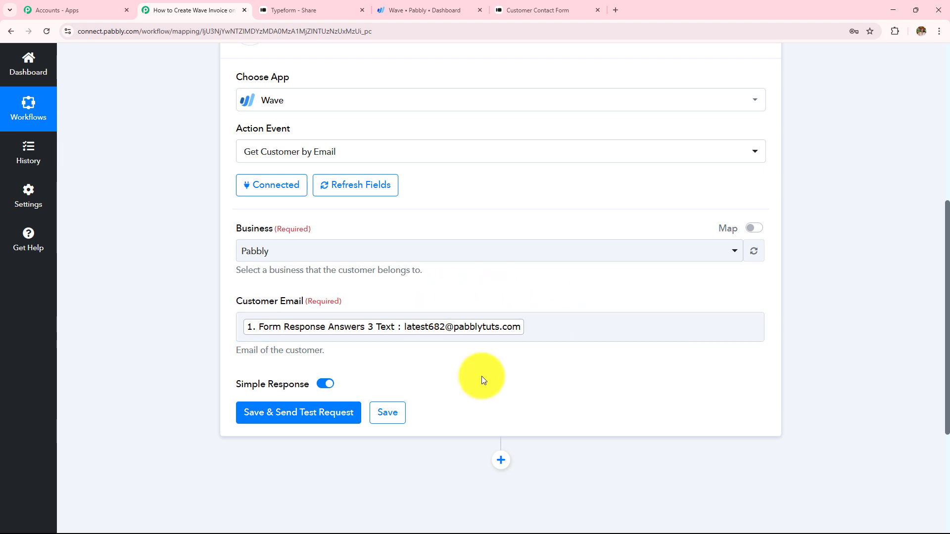
click(572, 340)
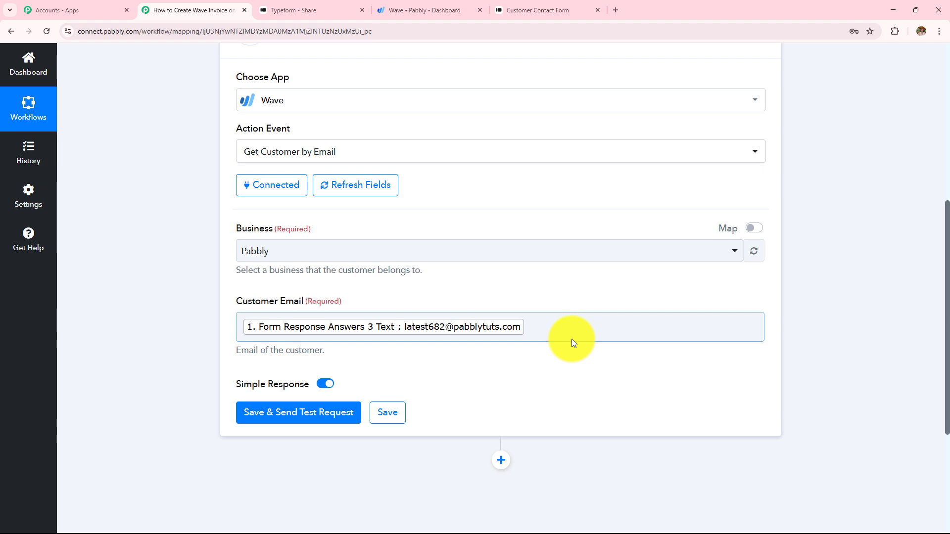
click(514, 393)
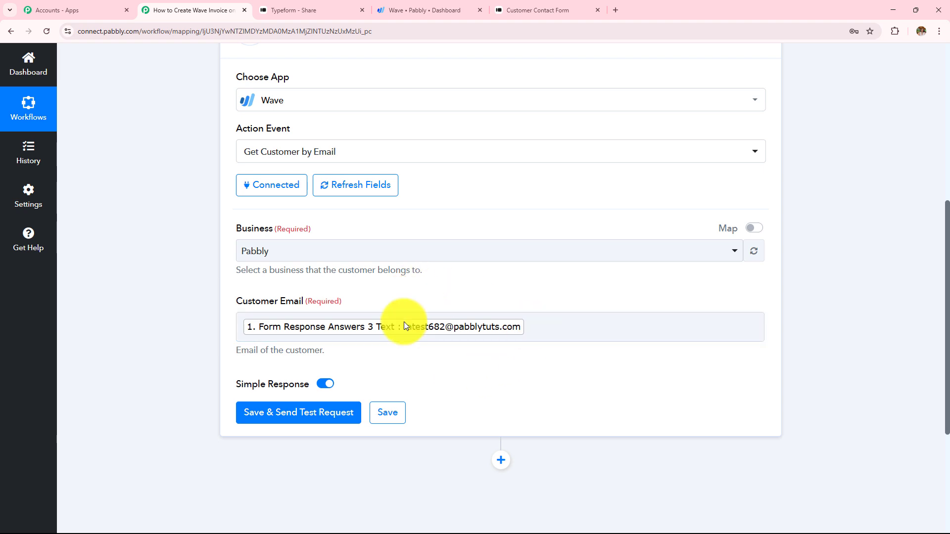
scroll(416, 352, down, 2)
Save and test the lookup, reviewing the returned full, first and last name values
click(305, 317)
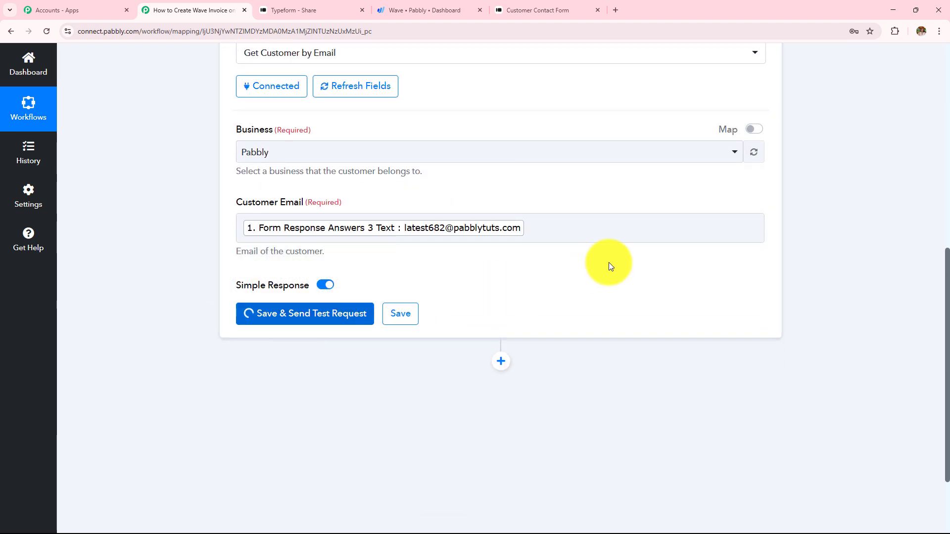
scroll(608, 262, down, 2)
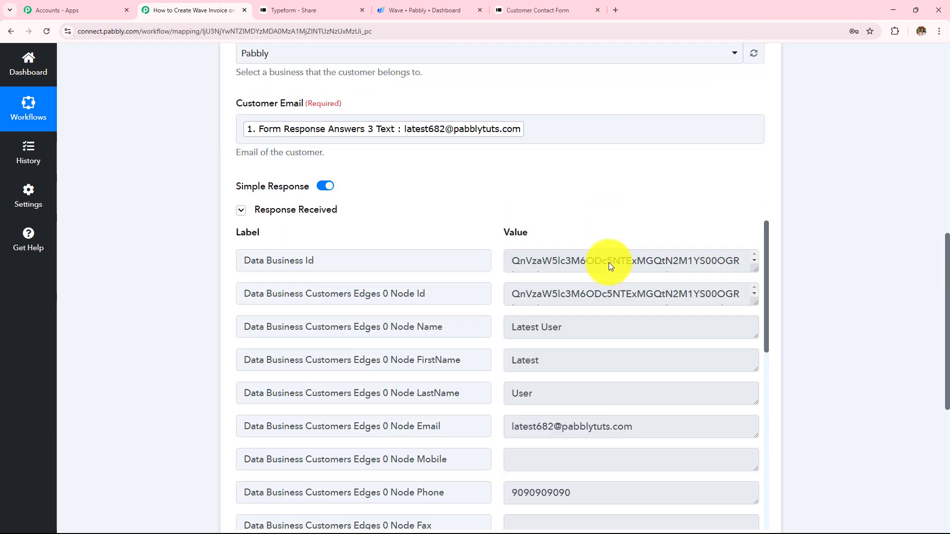
scroll(605, 349, down, 1)
scroll(604, 349, down, 2)
scroll(604, 346, up, 3)
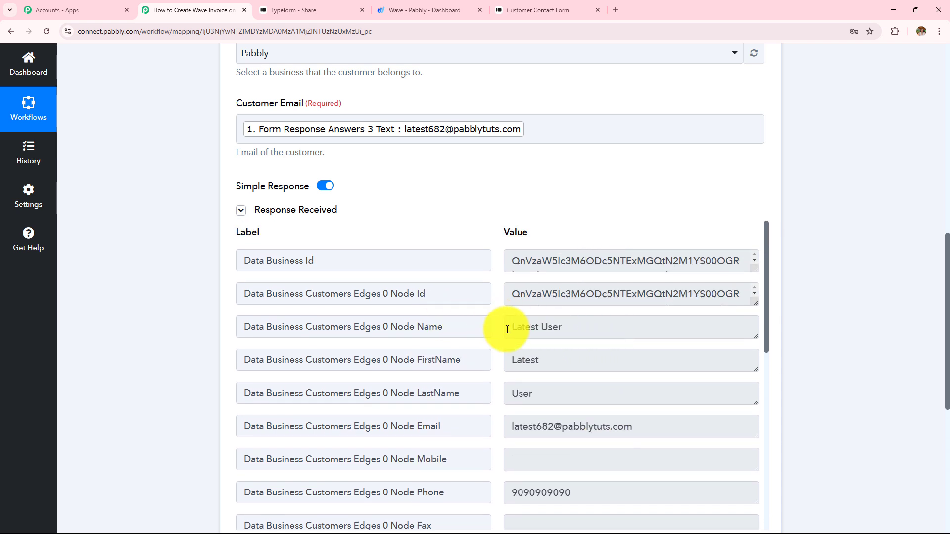
click(600, 330)
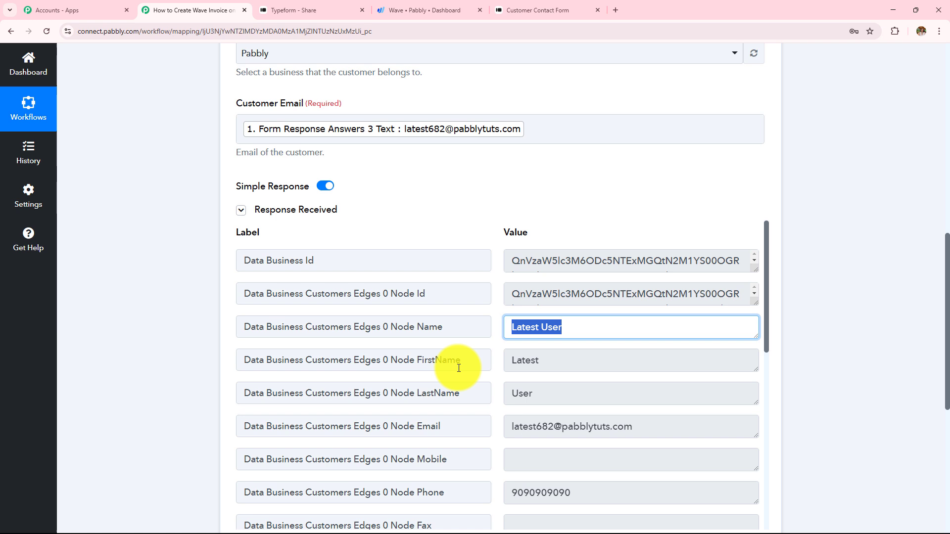
click(555, 360)
click(566, 393)
Inspect the returned customer Node Id and remaining customer record values
scroll(820, 312, down, 2)
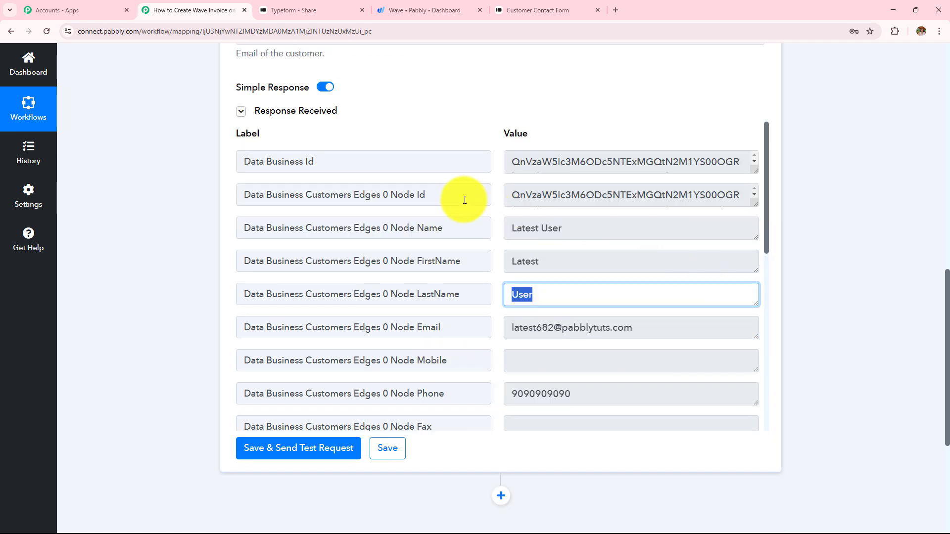
click(736, 198)
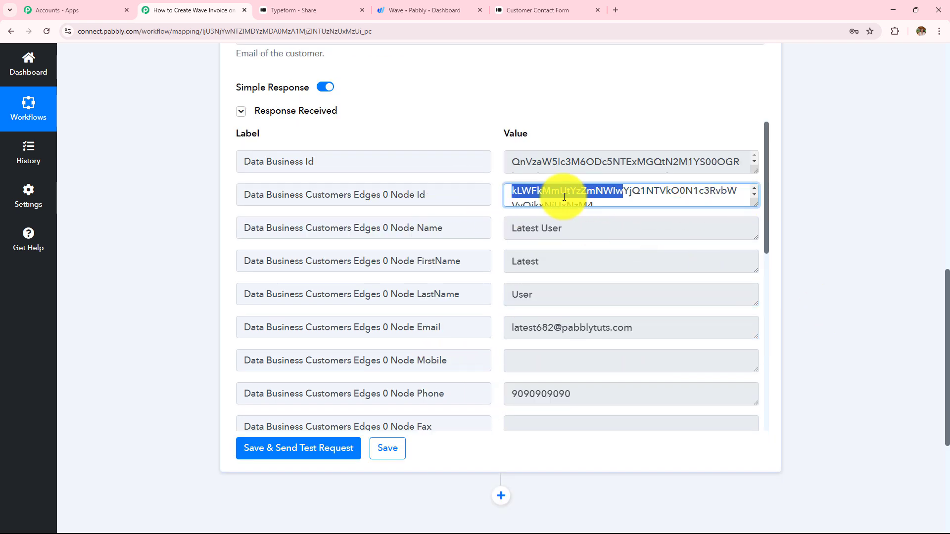
drag(522, 196, 589, 206)
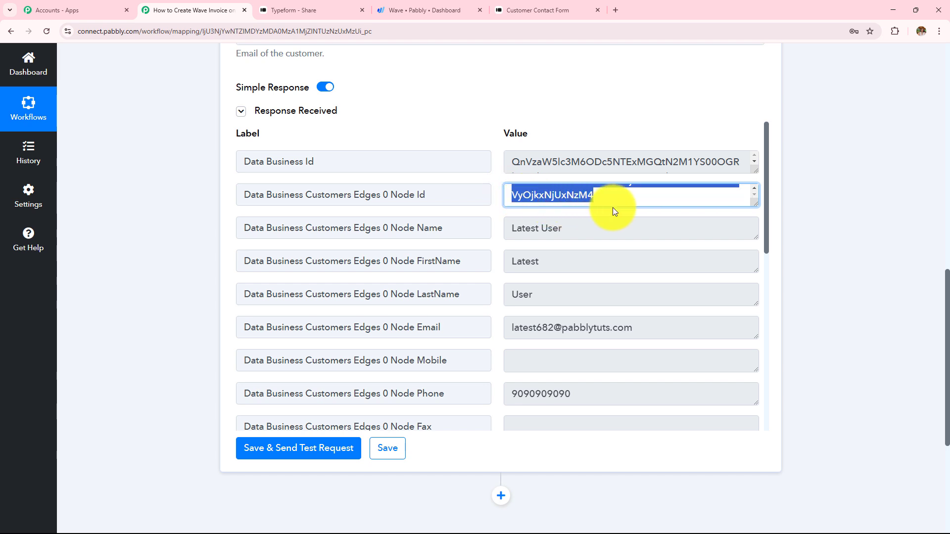
click(826, 261)
scroll(844, 245, up, 1)
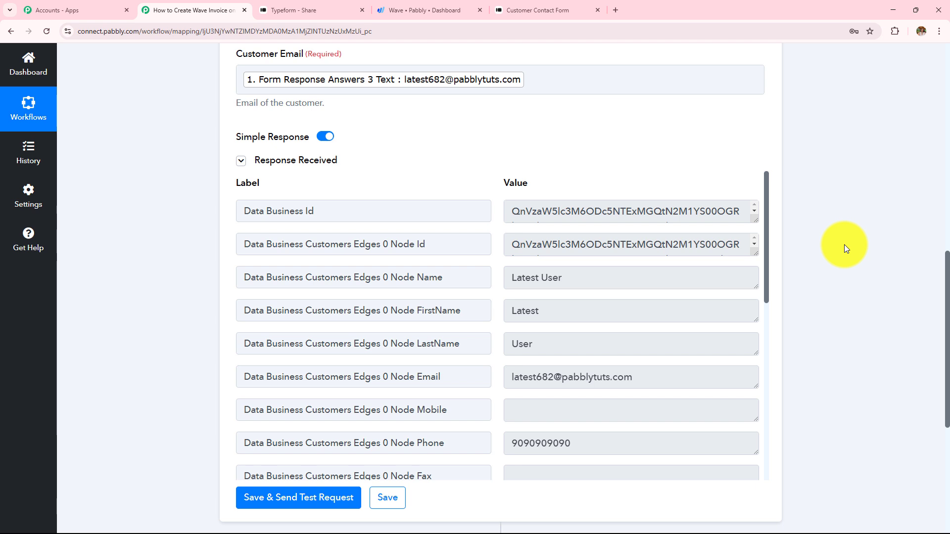
scroll(844, 245, down, 4)
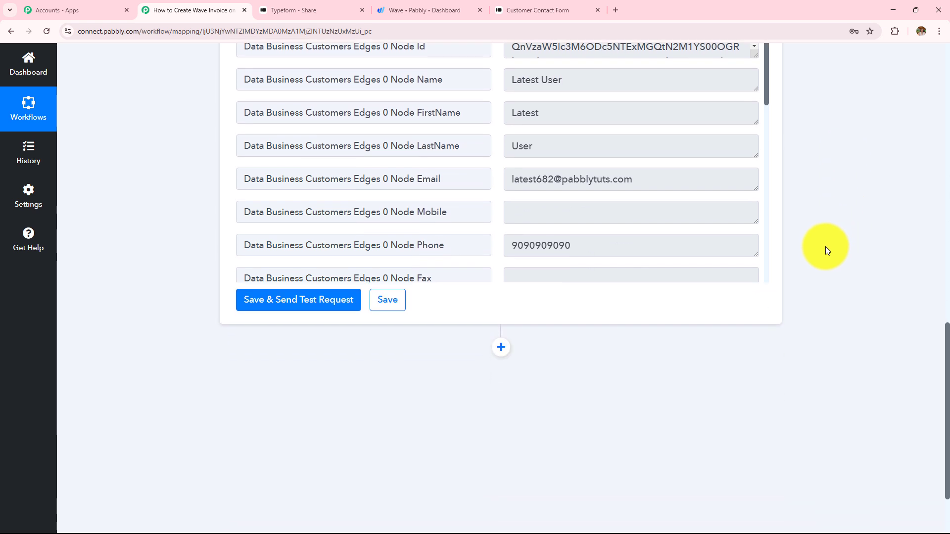
scroll(825, 247, up, 9)
scroll(601, 332, down, 3)
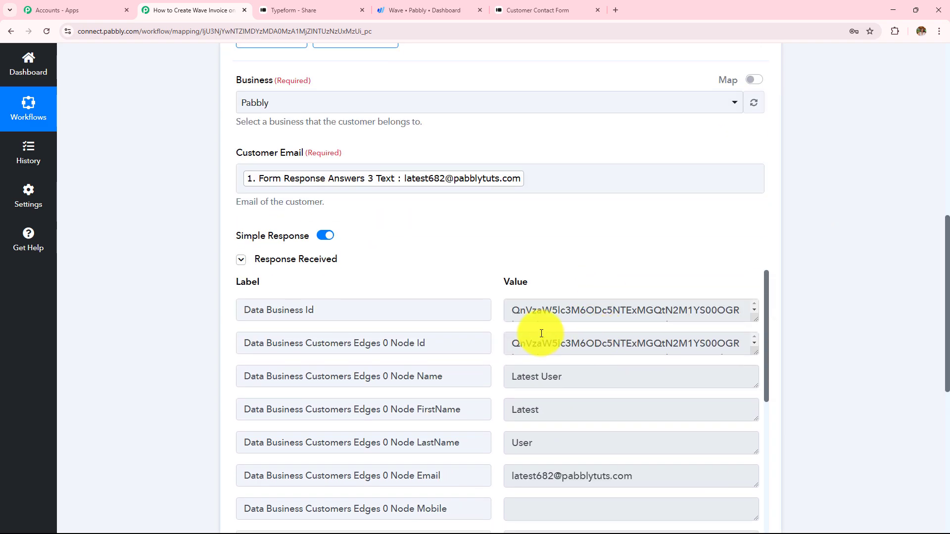
drag(509, 340, 687, 350)
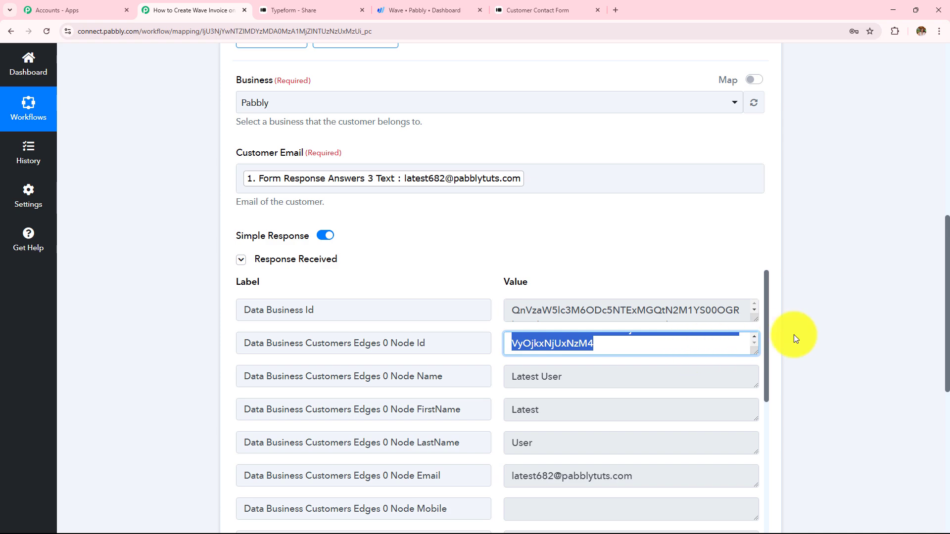
scroll(818, 333, down, 8)
Add a third step as Router (Pabbly) Conditionally Run and connect it
click(507, 258)
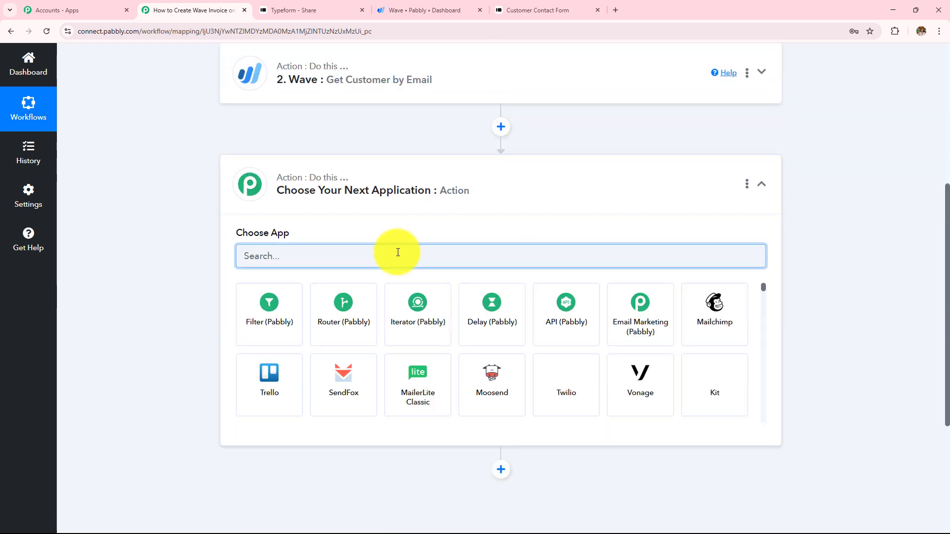
click(353, 328)
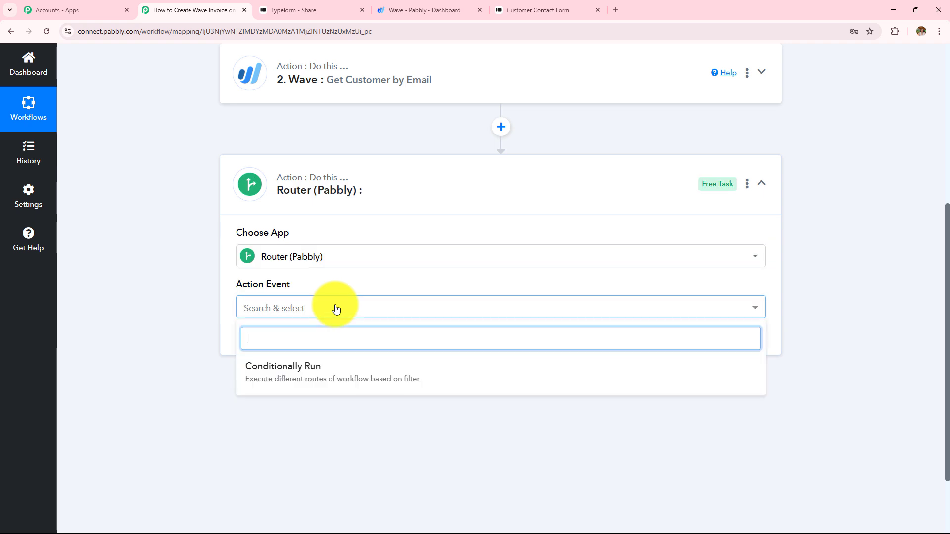
click(296, 383)
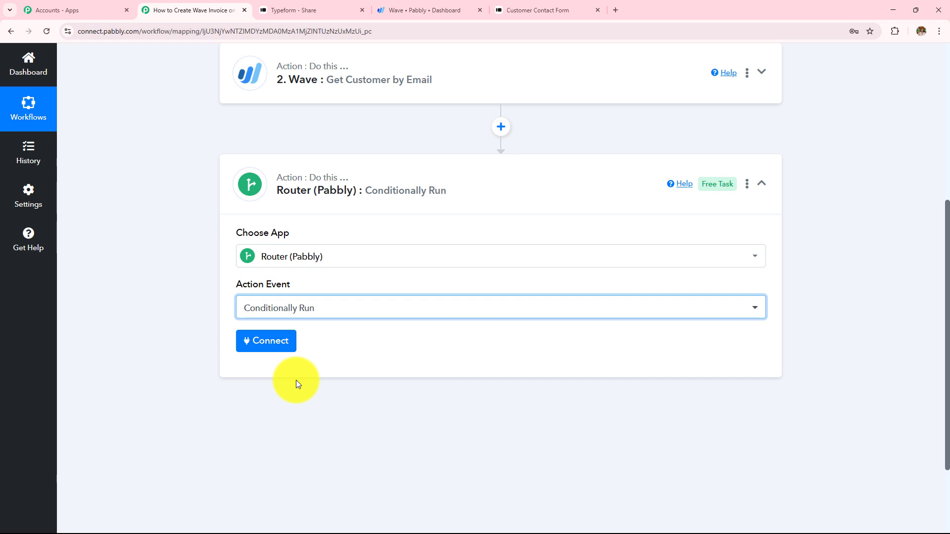
click(271, 340)
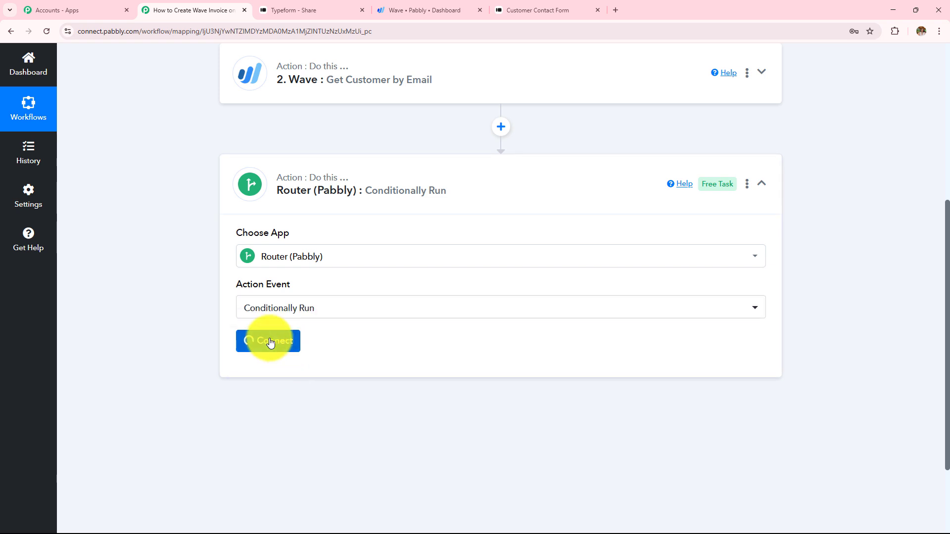
scroll(483, 262, down, 2)
mouse_move(243, 285)
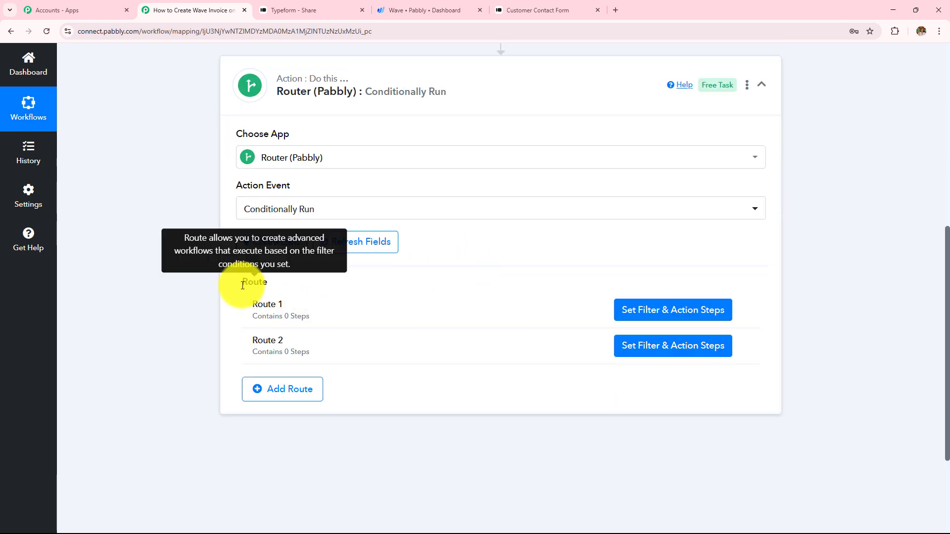
drag(243, 285, 300, 291)
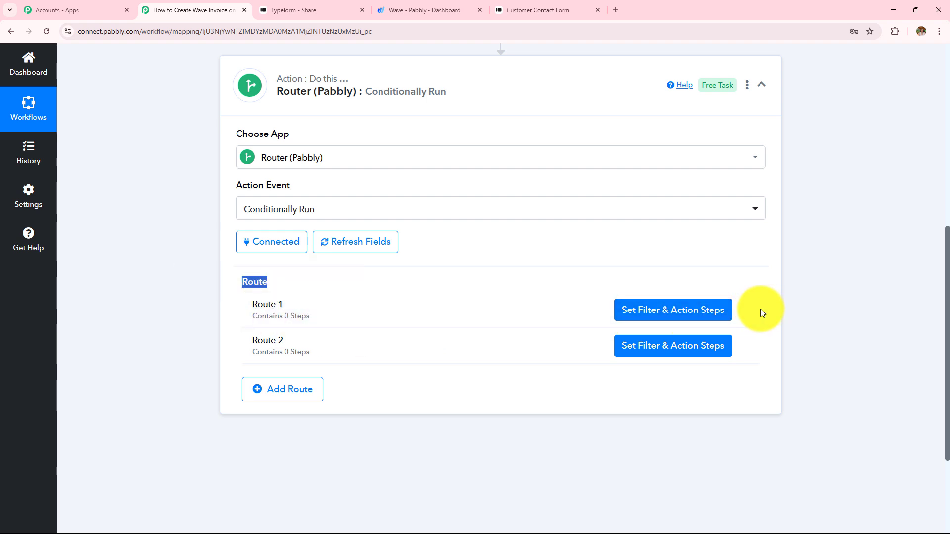
Rename Route 1 to 'Existing Customers'
click(736, 311)
click(719, 328)
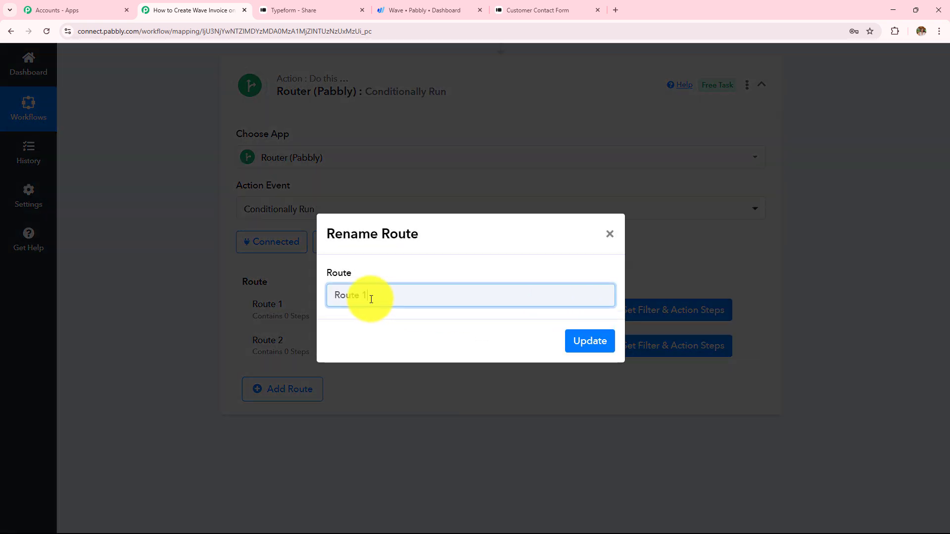
drag(371, 300, 272, 296)
key(BackSpace)
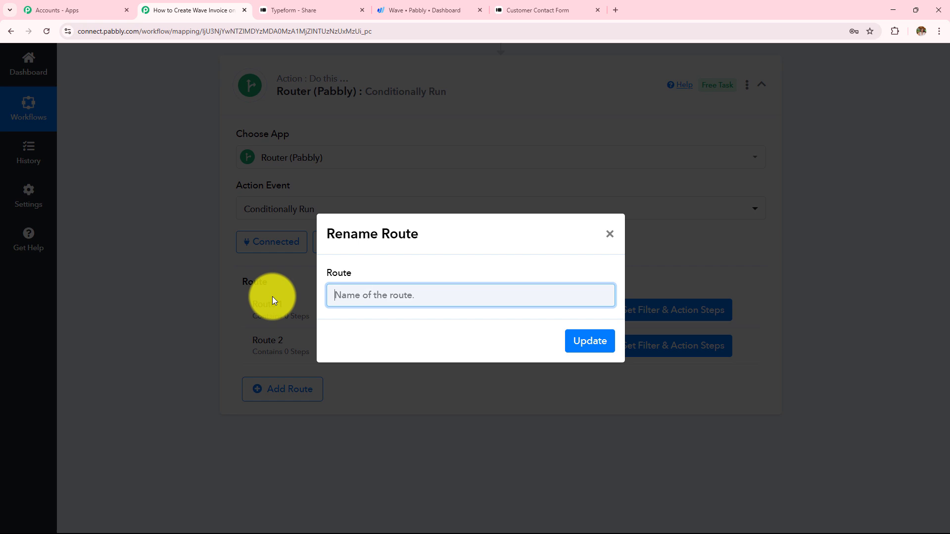
text(Existing Customers)
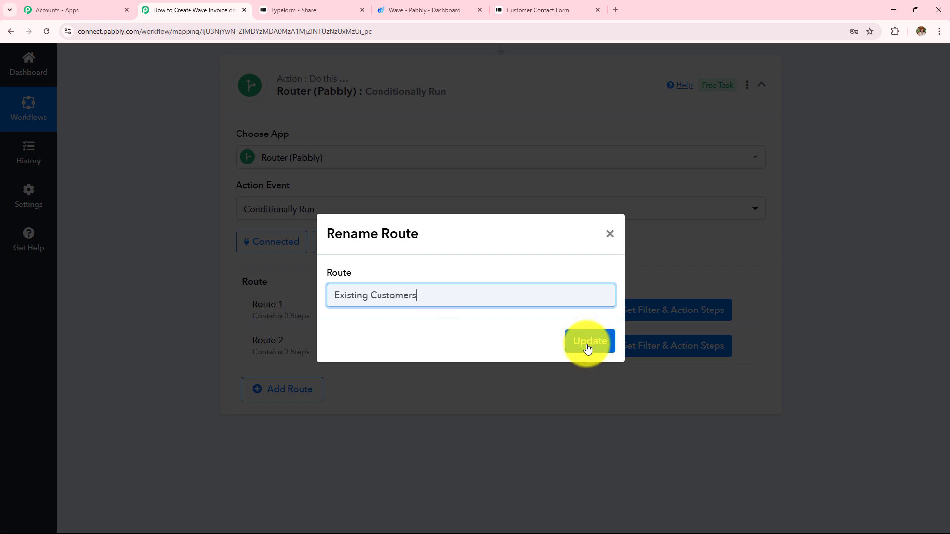
click(587, 348)
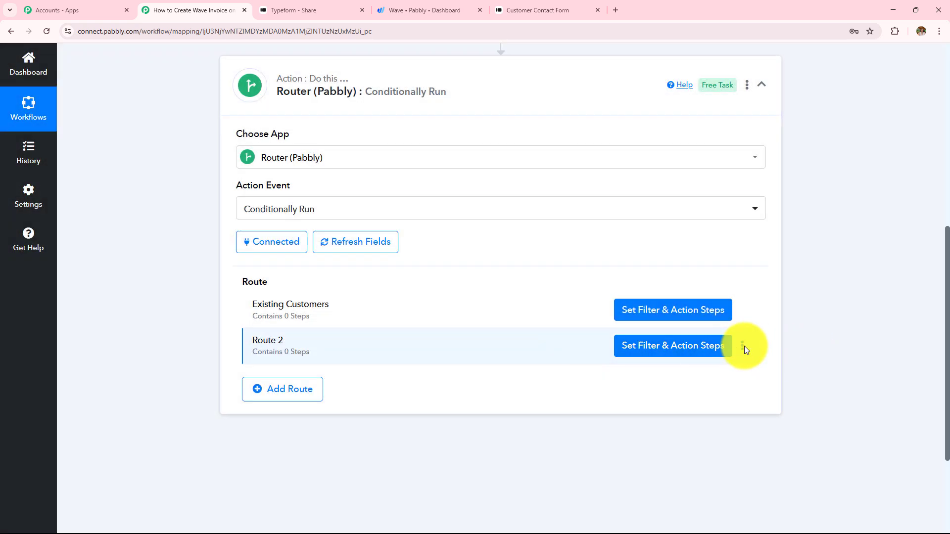
Rename Route 2 to 'New Customers'
click(742, 346)
click(697, 365)
text(New Customers)
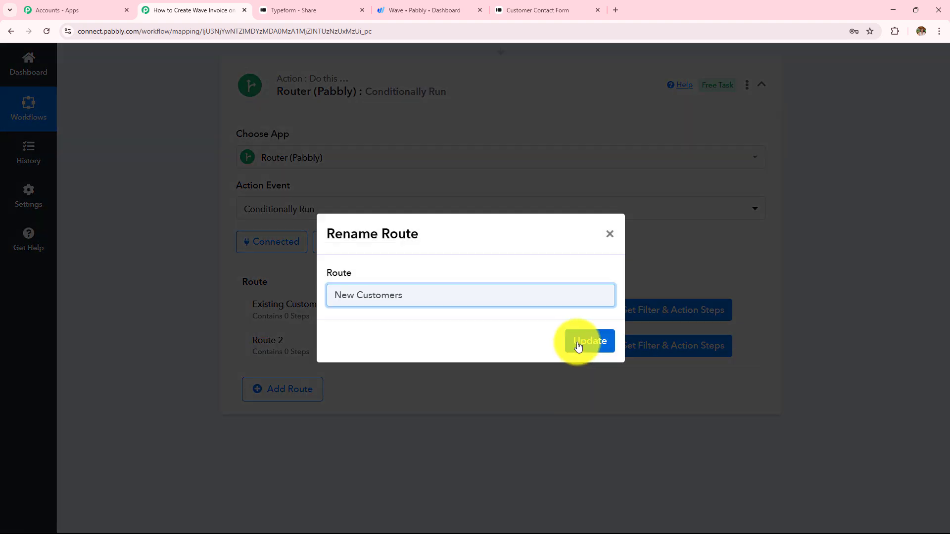
click(577, 346)
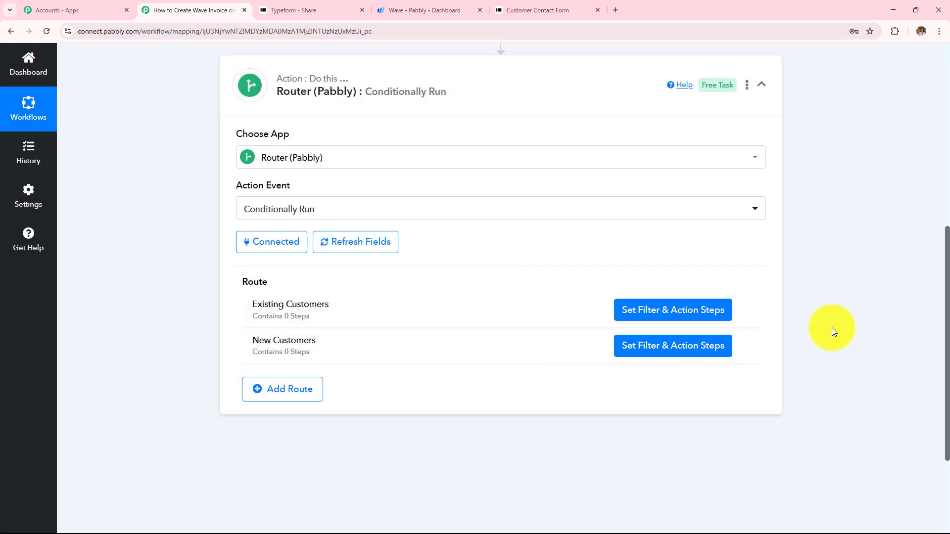
scroll(832, 328, down, 2)
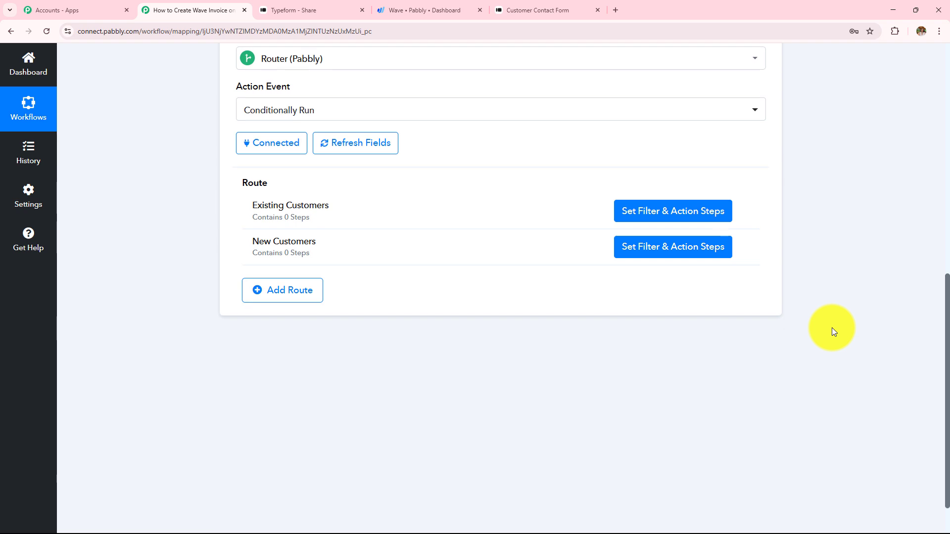
scroll(832, 328, down, 2)
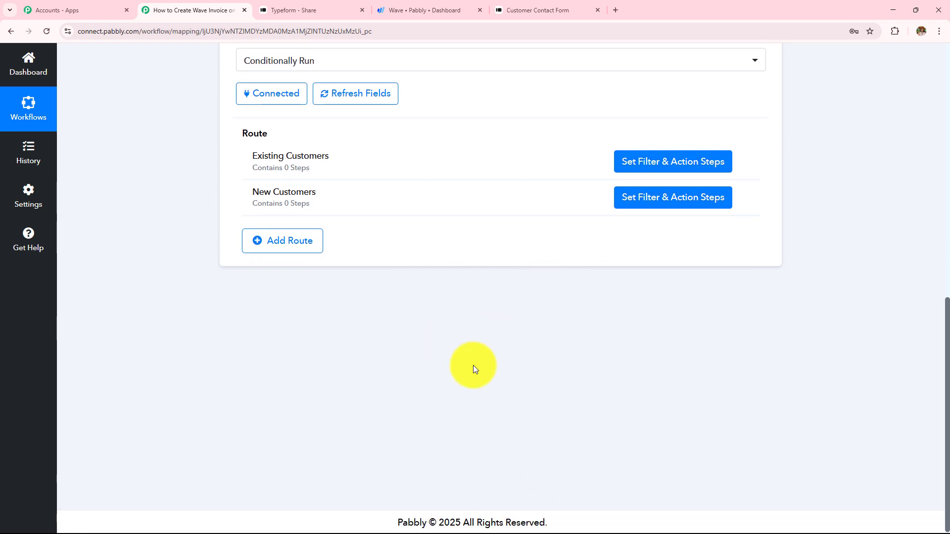
scroll(623, 396, up, 4)
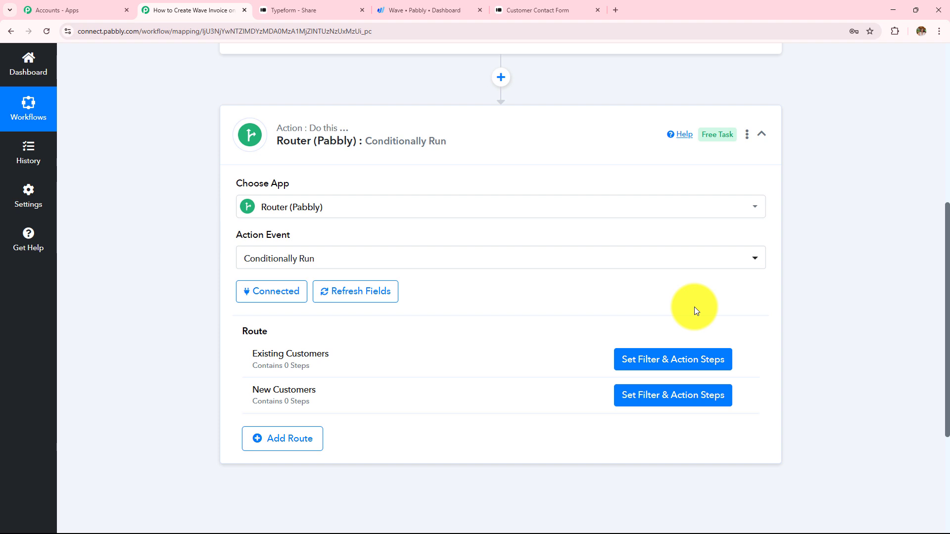
Filter the Existing Customers route on the Wave customer Node Id with type Exists
click(652, 365)
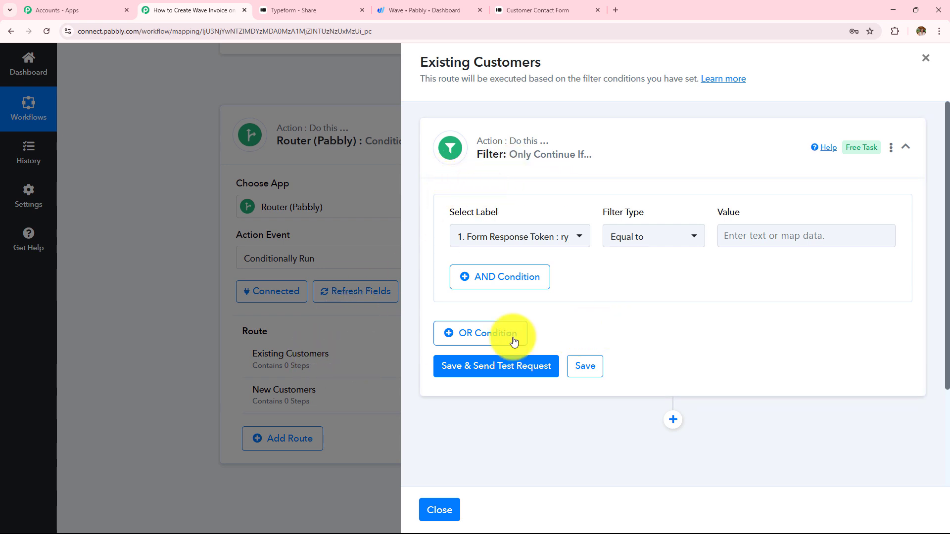
click(541, 238)
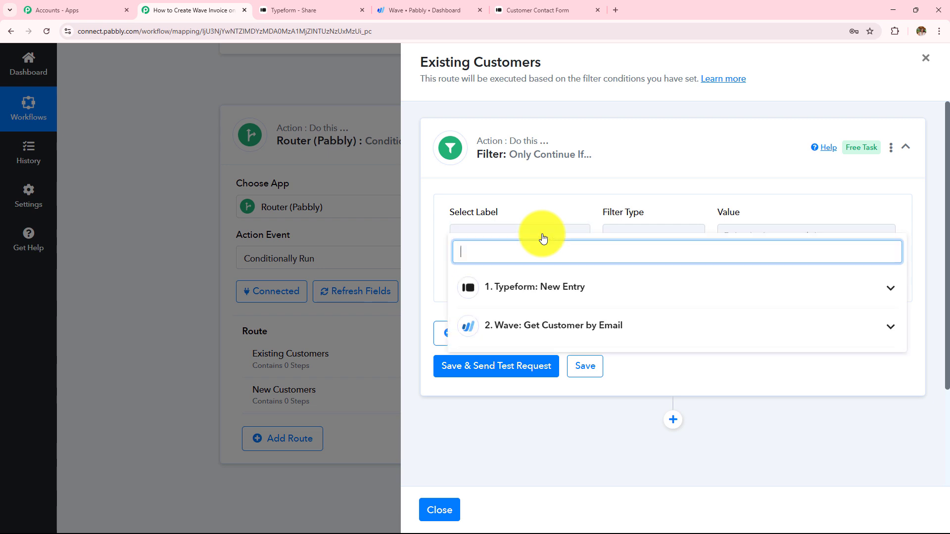
click(572, 338)
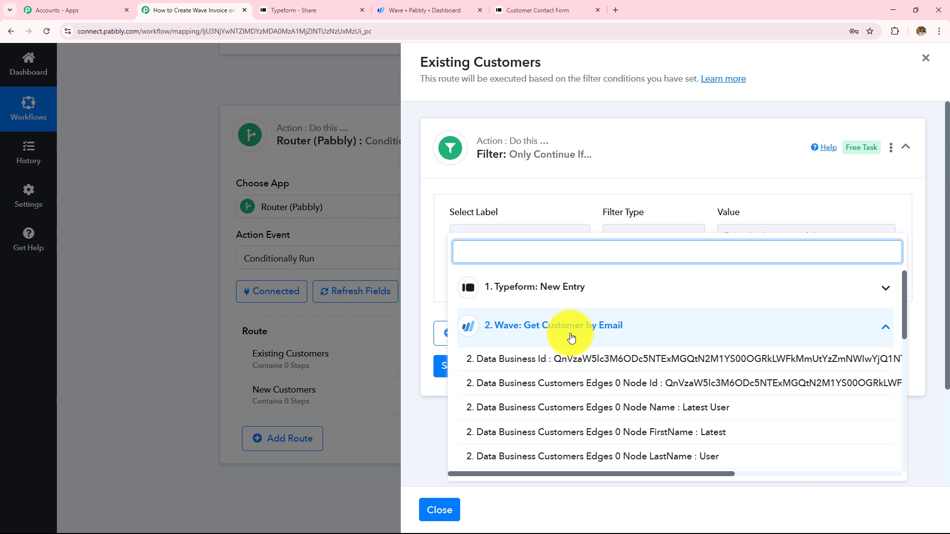
click(636, 384)
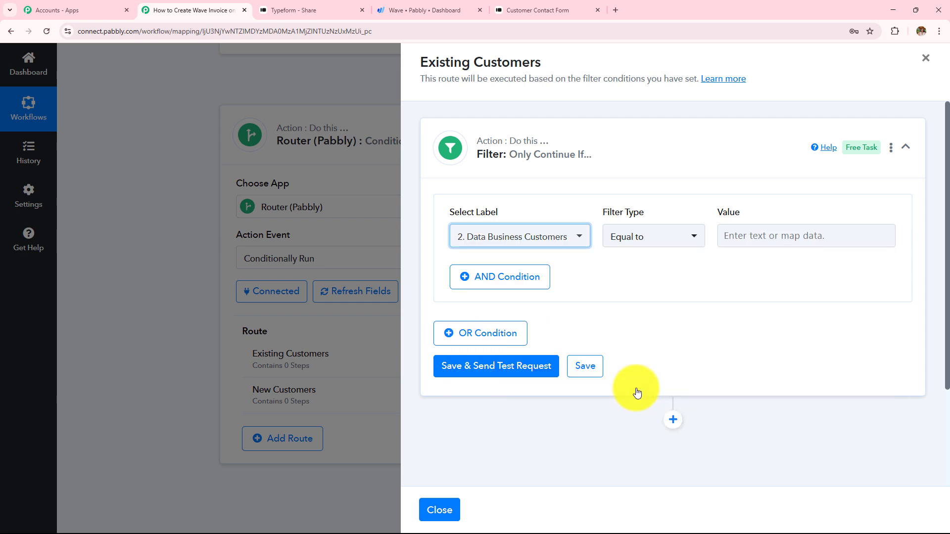
click(645, 236)
click(670, 388)
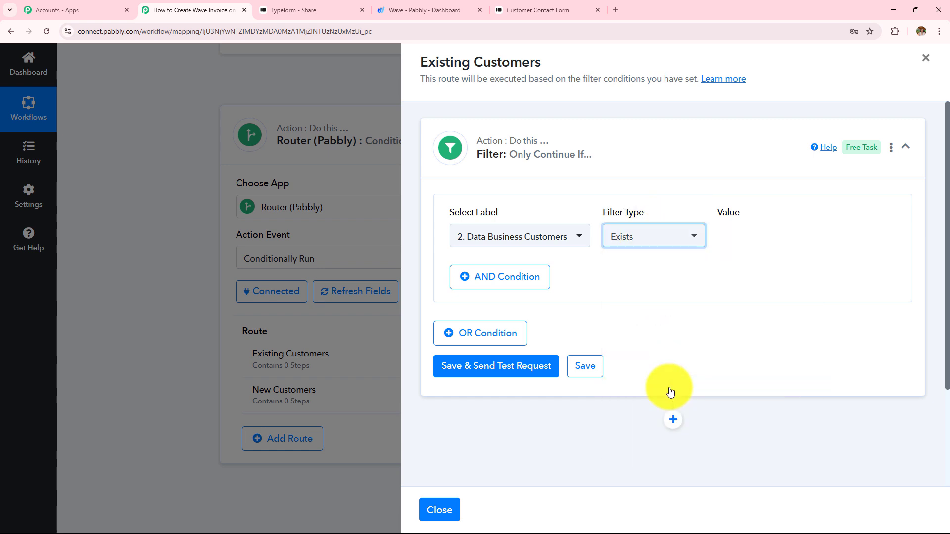
click(562, 239)
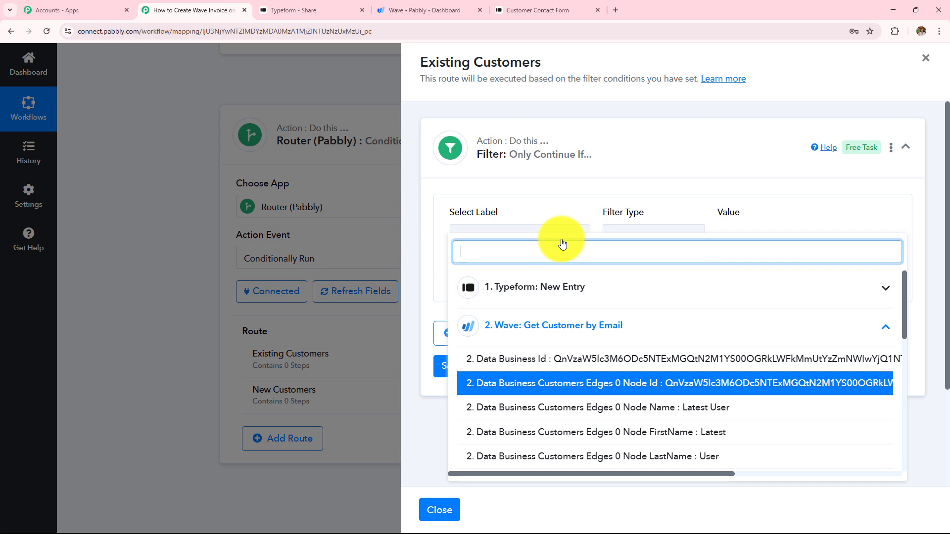
click(608, 384)
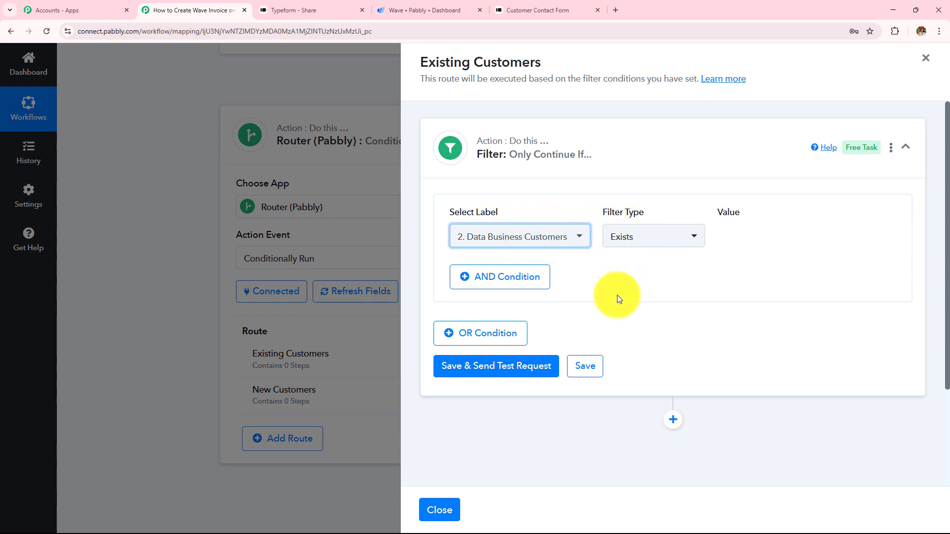
Save the filter and confirm the test shows success with 'Condition is true'
click(491, 366)
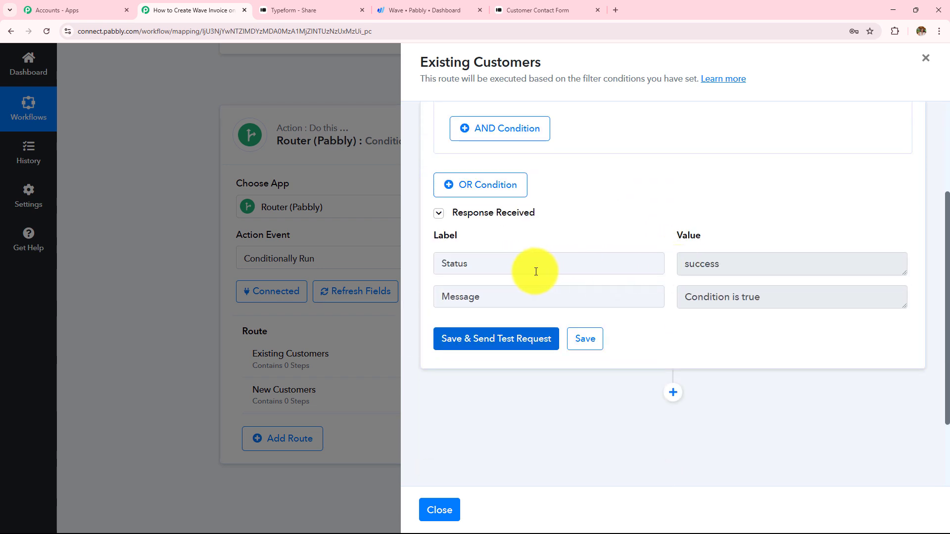
drag(440, 263, 621, 265)
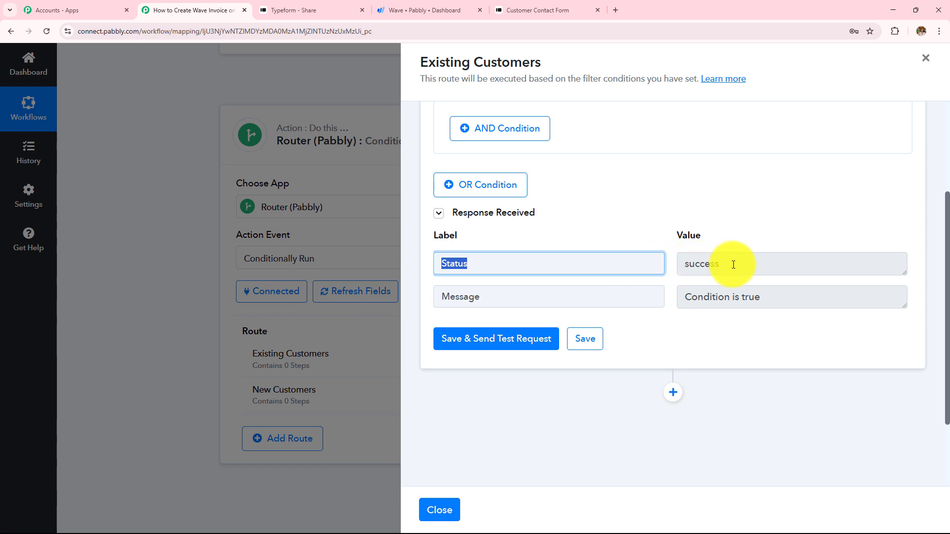
drag(731, 264, 568, 286)
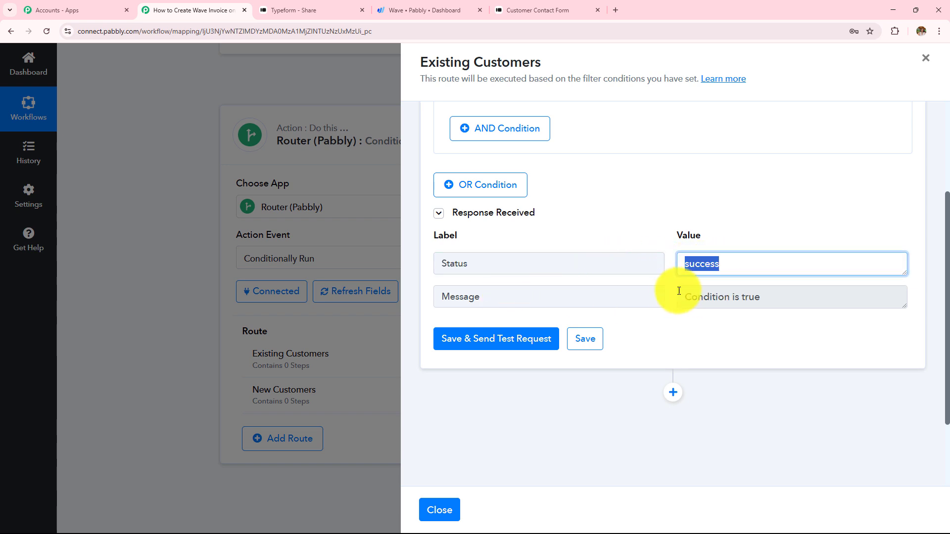
drag(778, 296, 534, 300)
scroll(533, 300, up, 3)
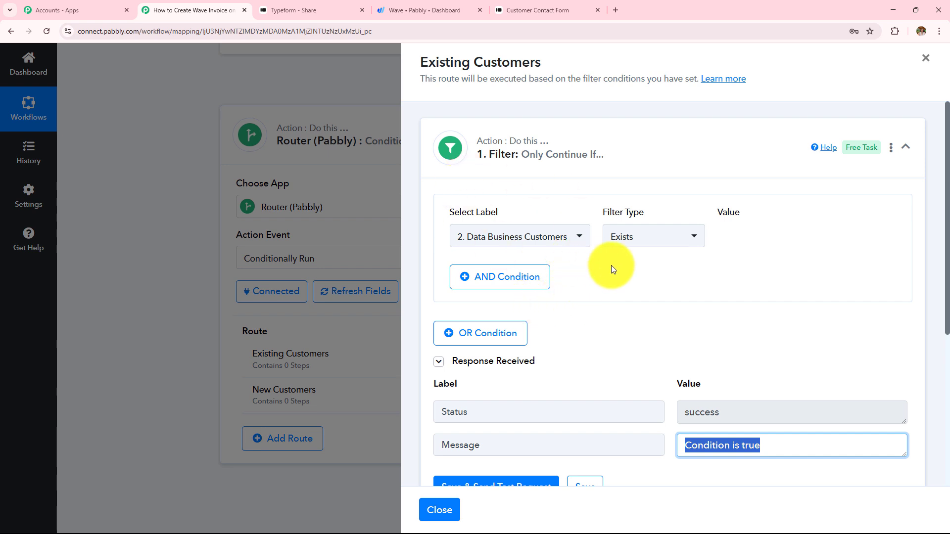
scroll(610, 268, down, 2)
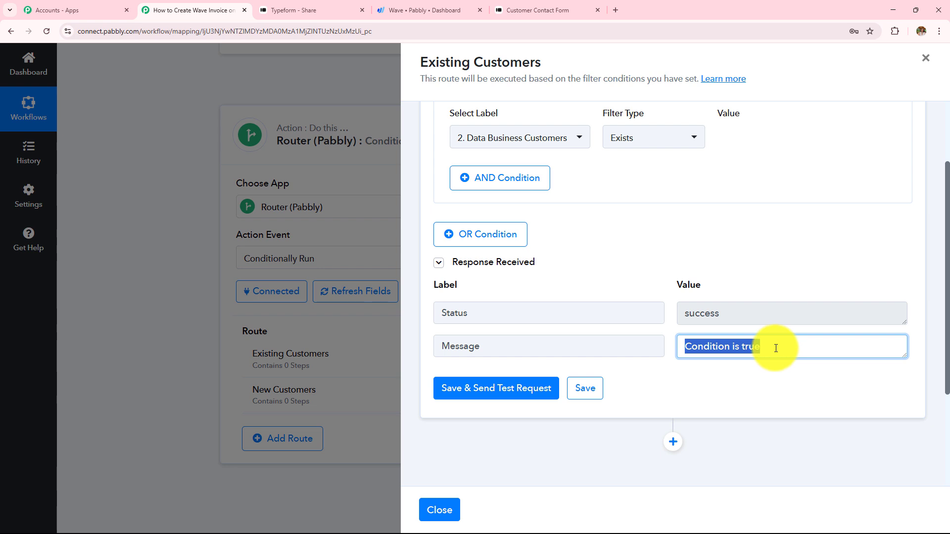
Add a Wave step set to Create Invoice with Basic Details and start connecting its account
click(674, 441)
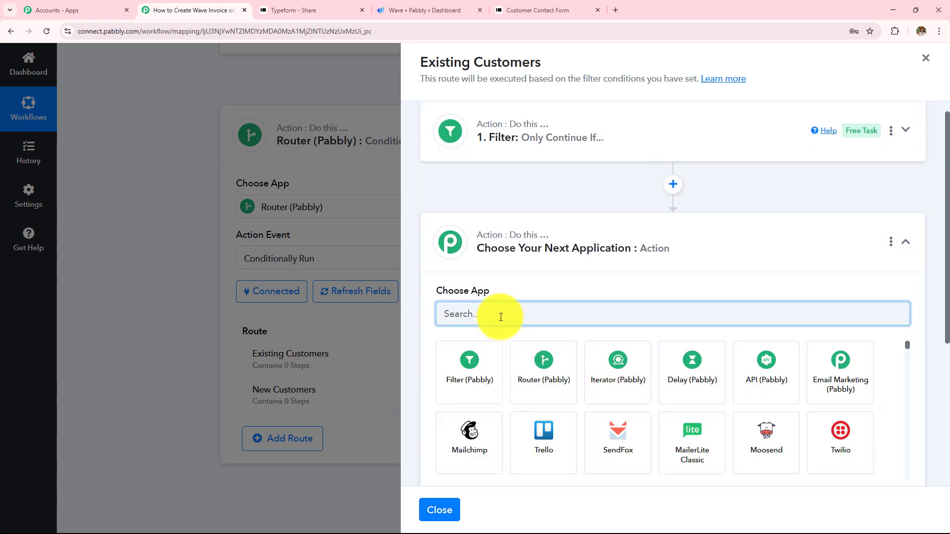
text(Wa)
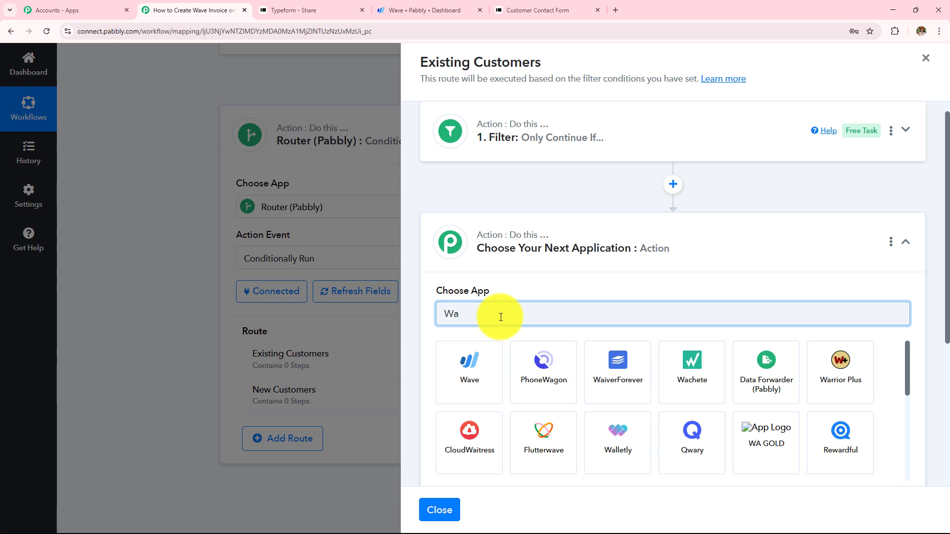
text(ve)
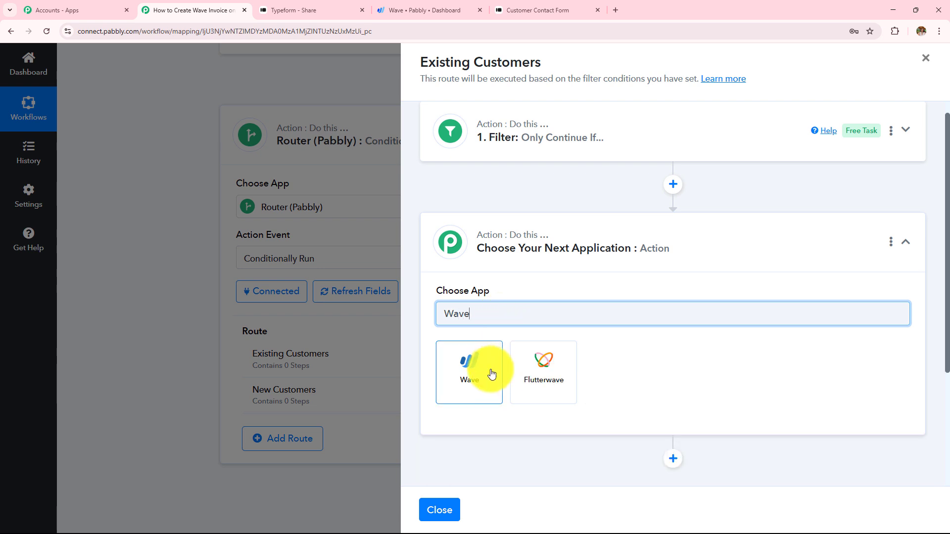
click(489, 373)
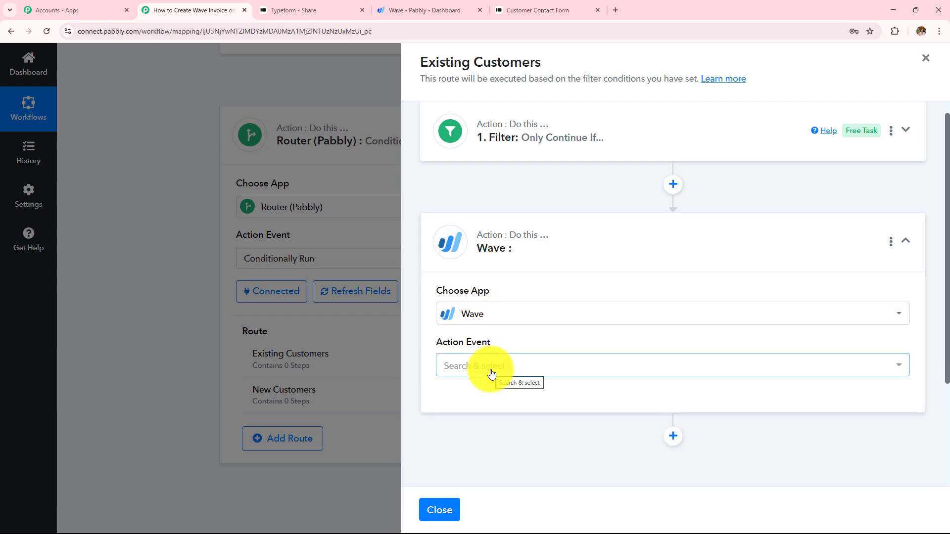
click(467, 367)
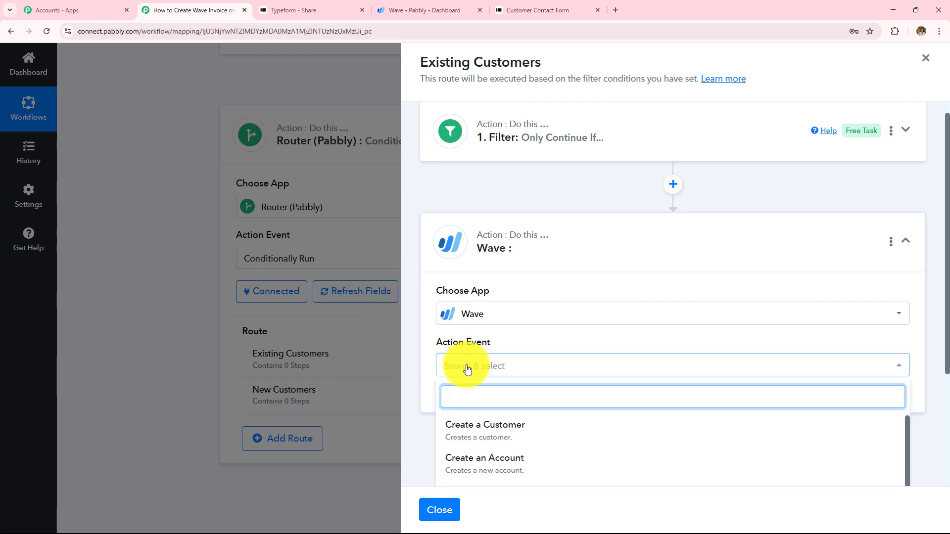
text(inv)
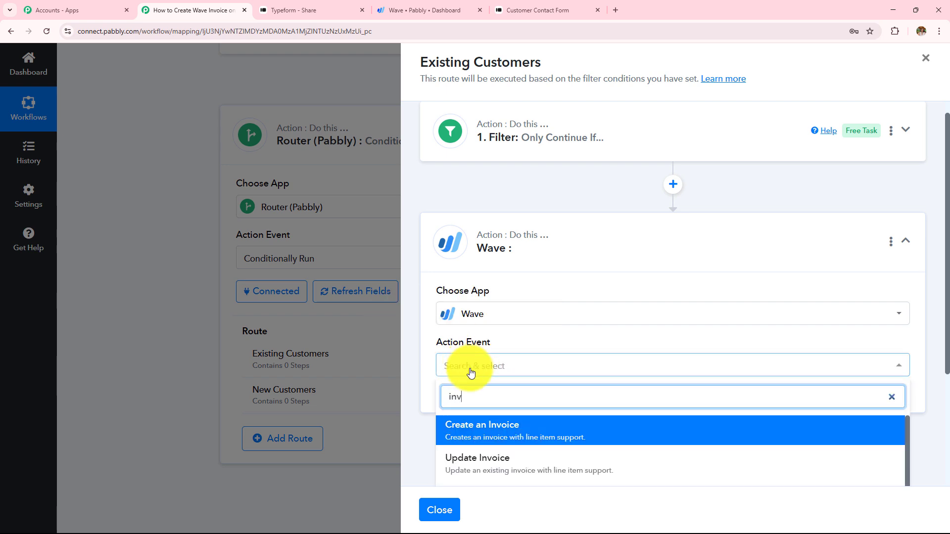
text(oi)
scroll(512, 391, down, 2)
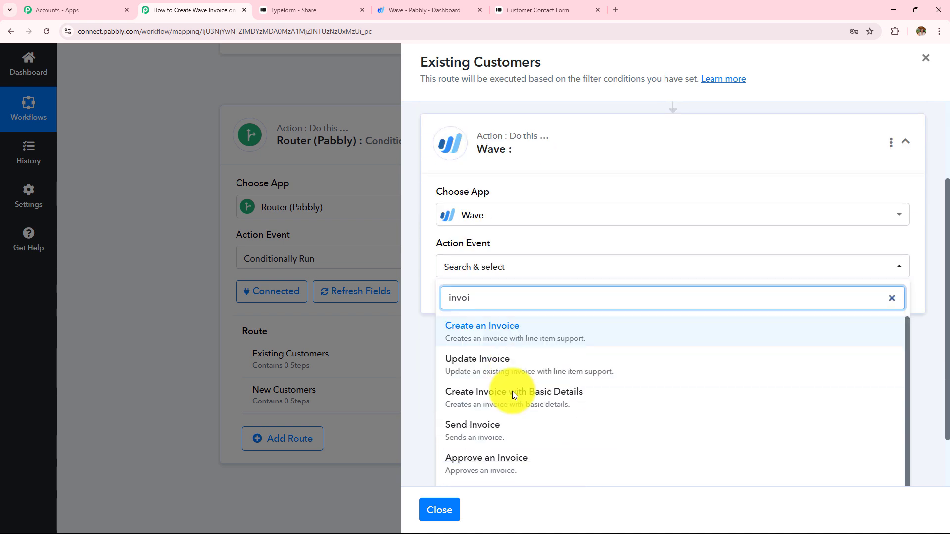
click(495, 399)
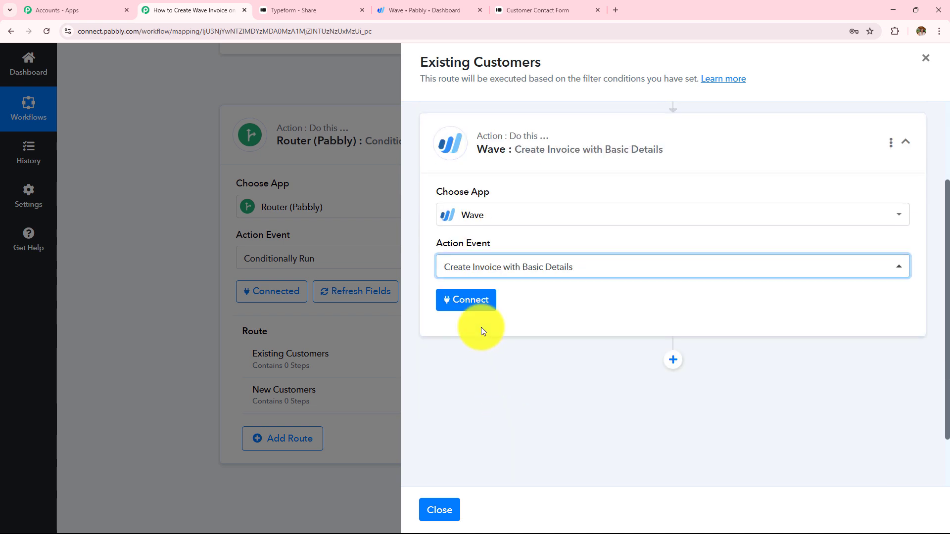
click(470, 309)
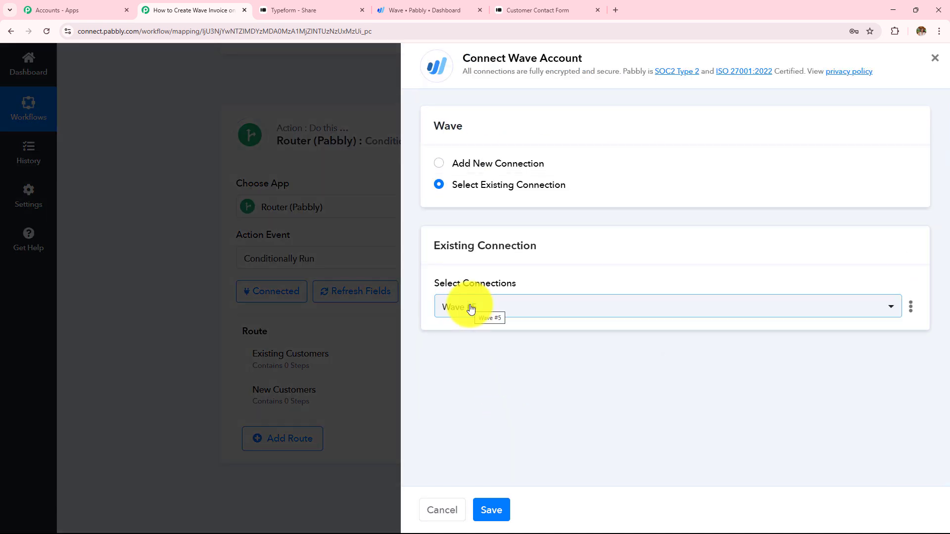
Save the existing Wave connection and keep Pabbly as the invoice's Business
click(499, 511)
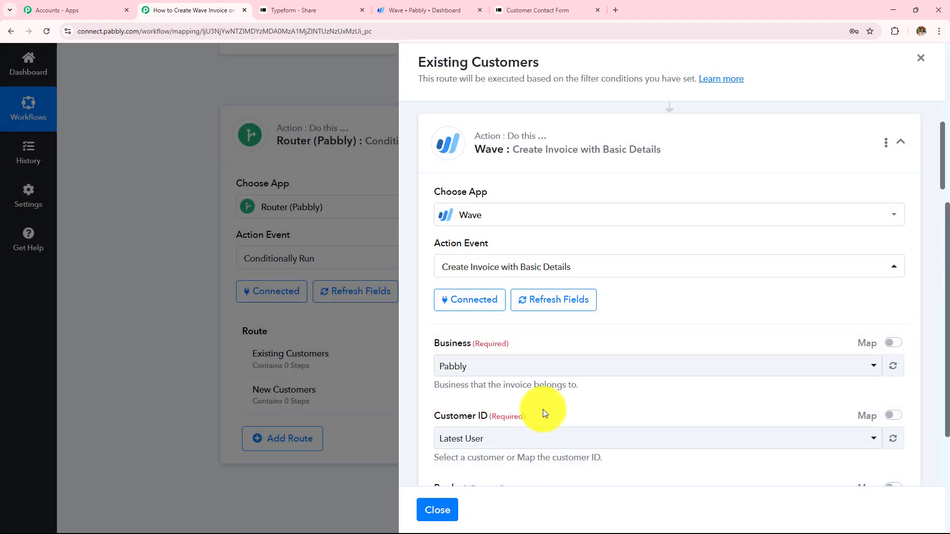
scroll(529, 325, down, 3)
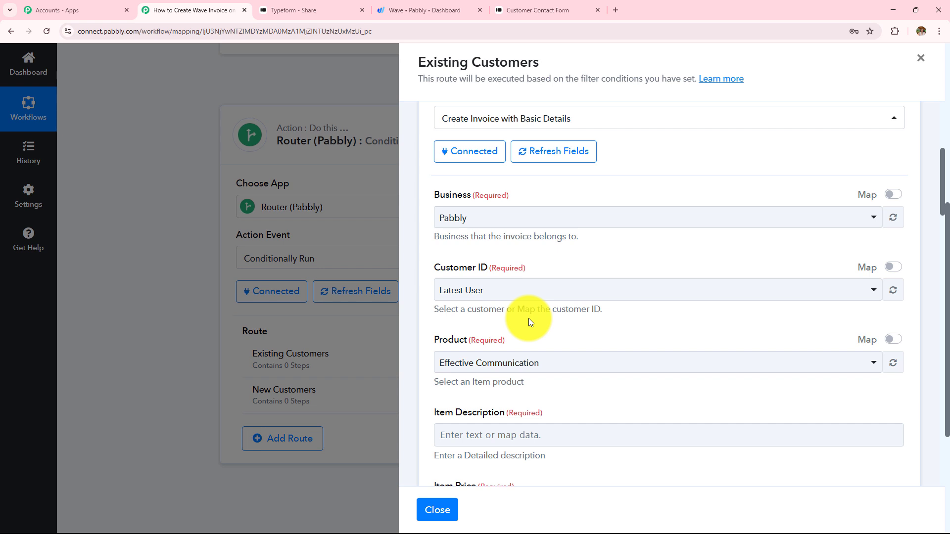
drag(434, 195, 499, 195)
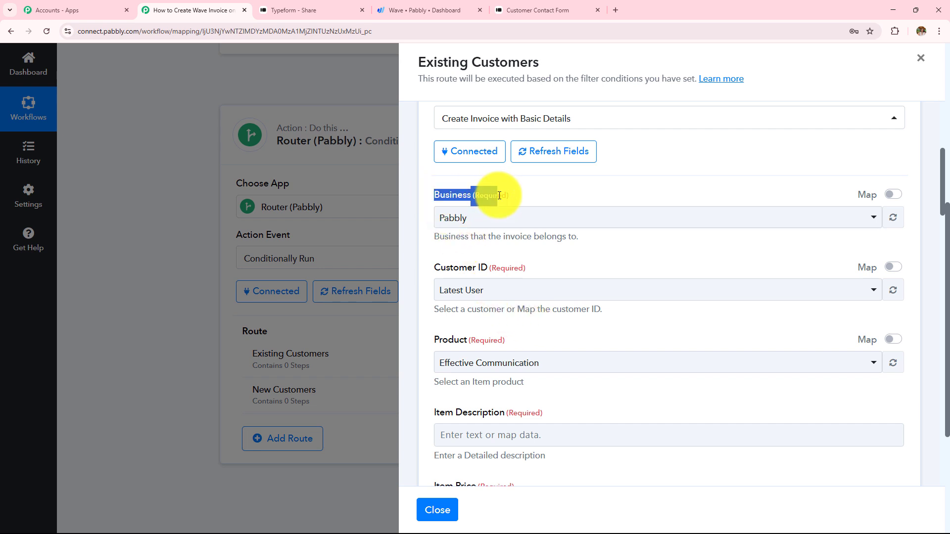
click(519, 220)
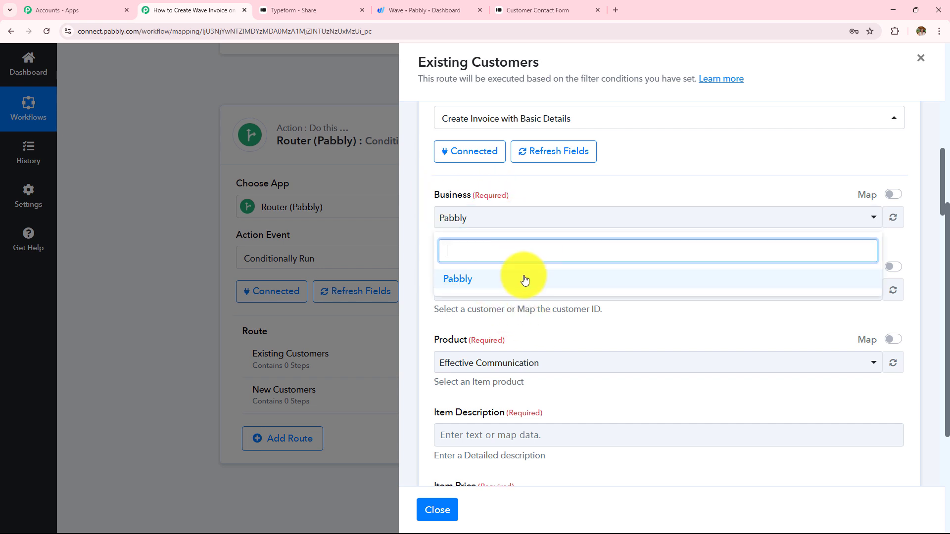
click(554, 185)
Review the Customer ID, Product, Item Description and Item Price fields of the invoice step
scroll(555, 186, down, 2)
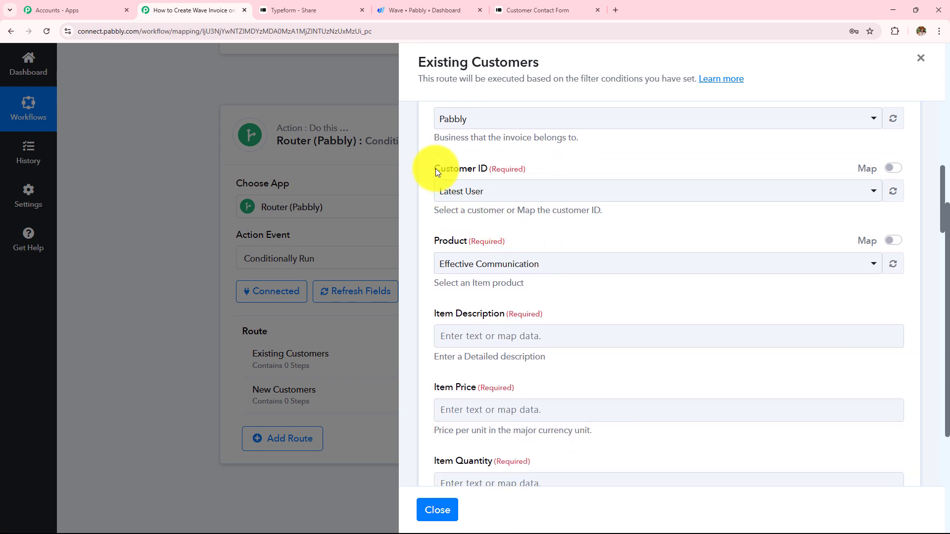
drag(436, 168, 522, 169)
drag(434, 241, 497, 241)
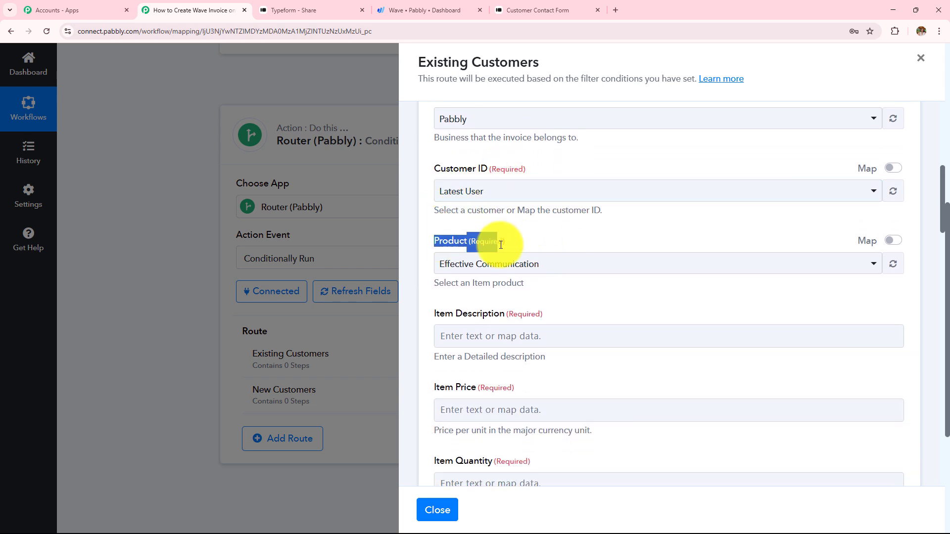
drag(461, 315, 518, 315)
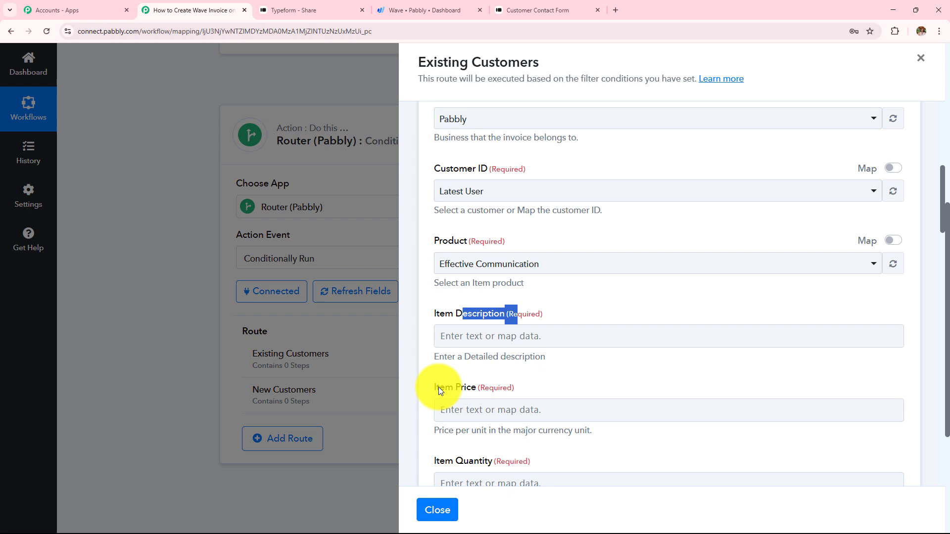
triple_click(473, 391)
scroll(573, 388, down, 1)
drag(433, 405, 591, 408)
scroll(593, 321, up, 4)
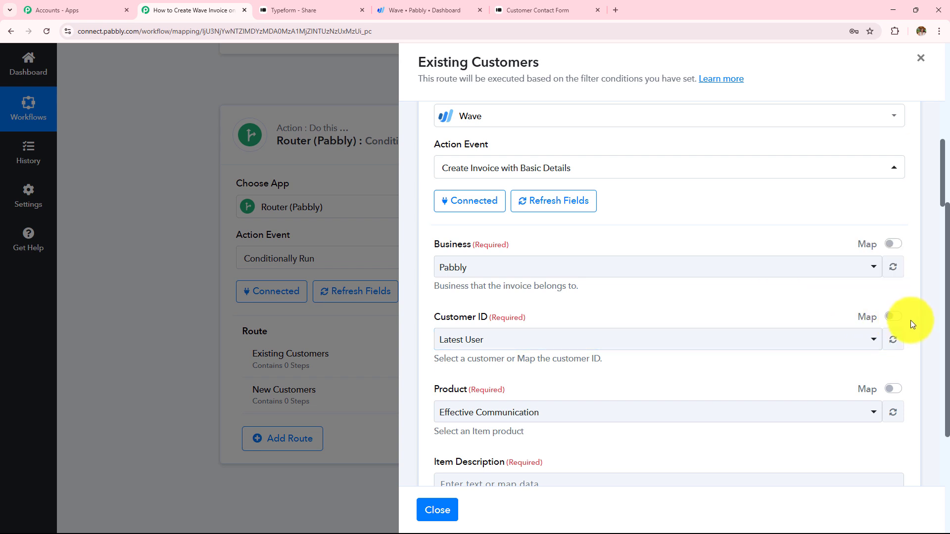
Map Customer ID to the Node Id from 2. Wave: Get Customer by Email
click(894, 316)
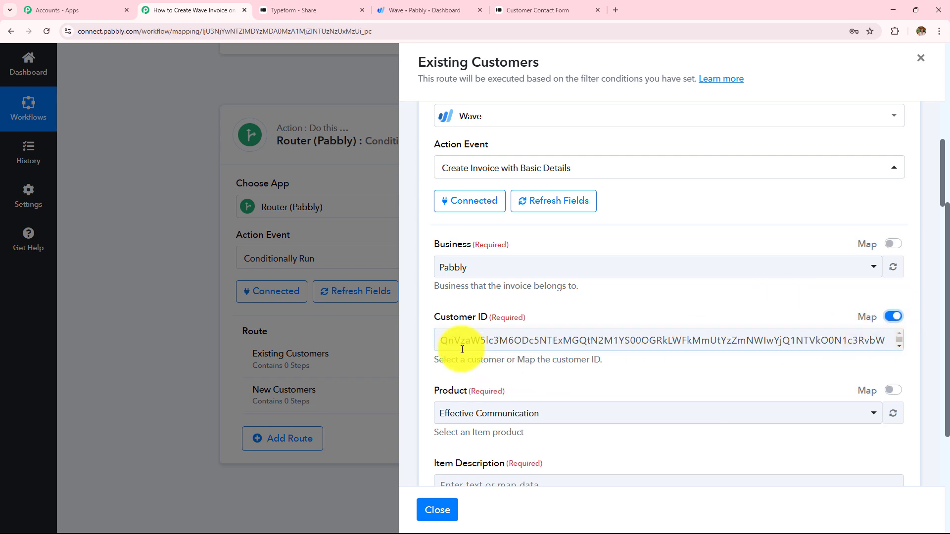
drag(441, 341, 895, 354)
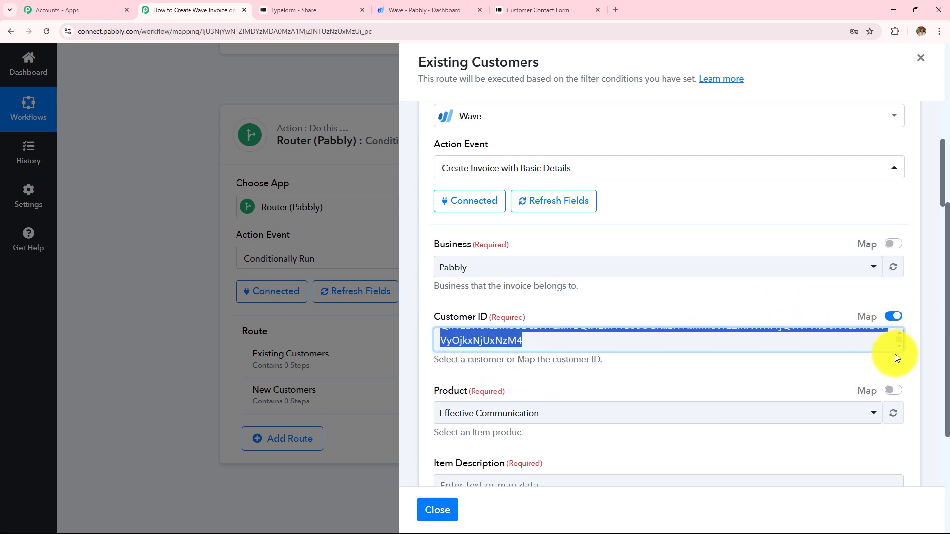
key(BackSpace)
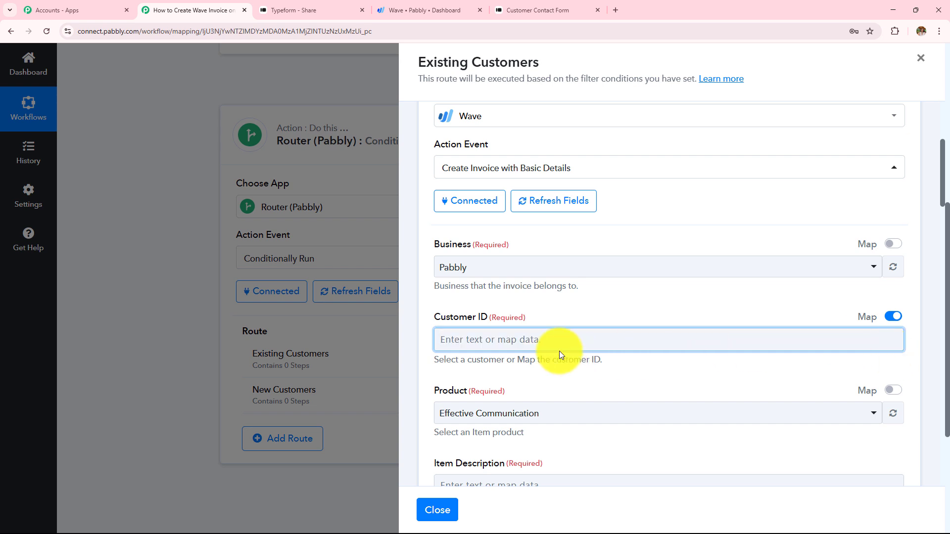
click(552, 340)
scroll(569, 297, down, 3)
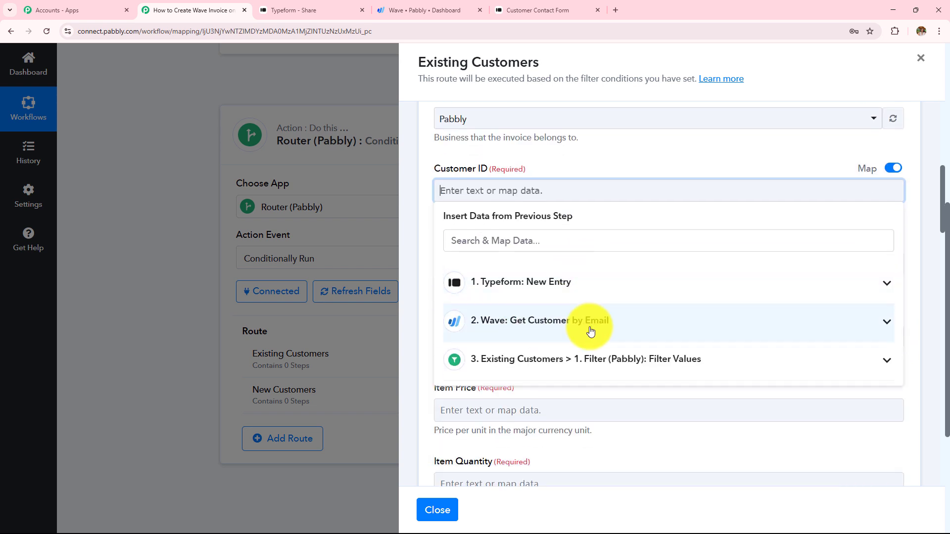
click(563, 330)
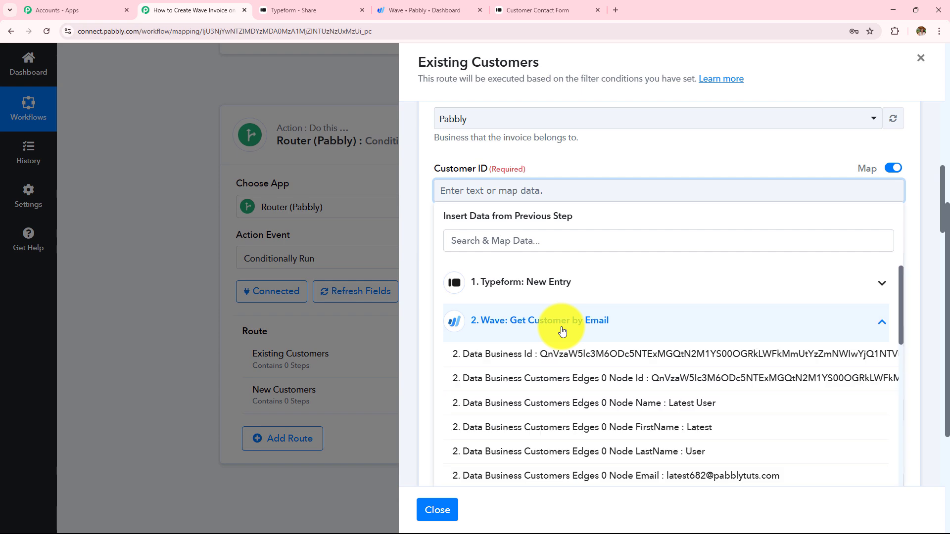
click(617, 380)
click(635, 152)
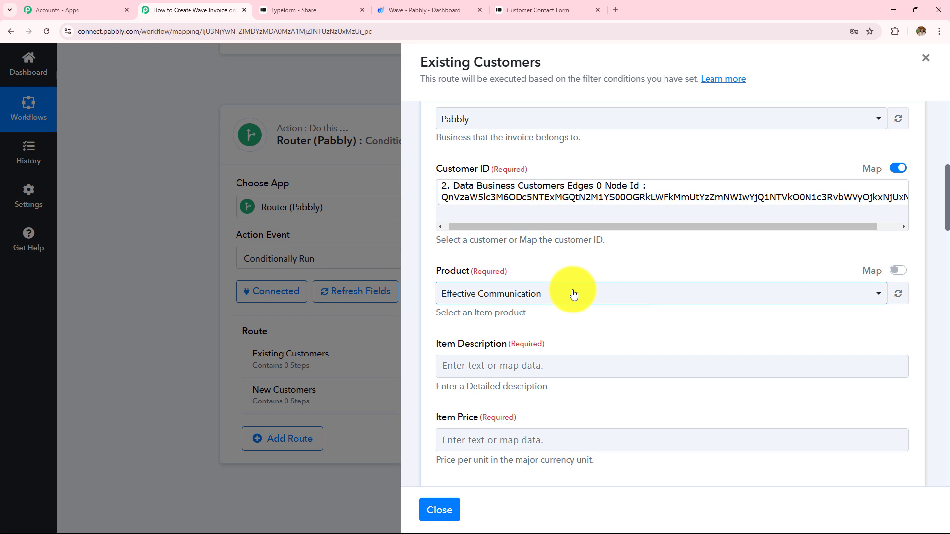
Browse the Wave product list, leaving Product as Effective Communication
click(574, 294)
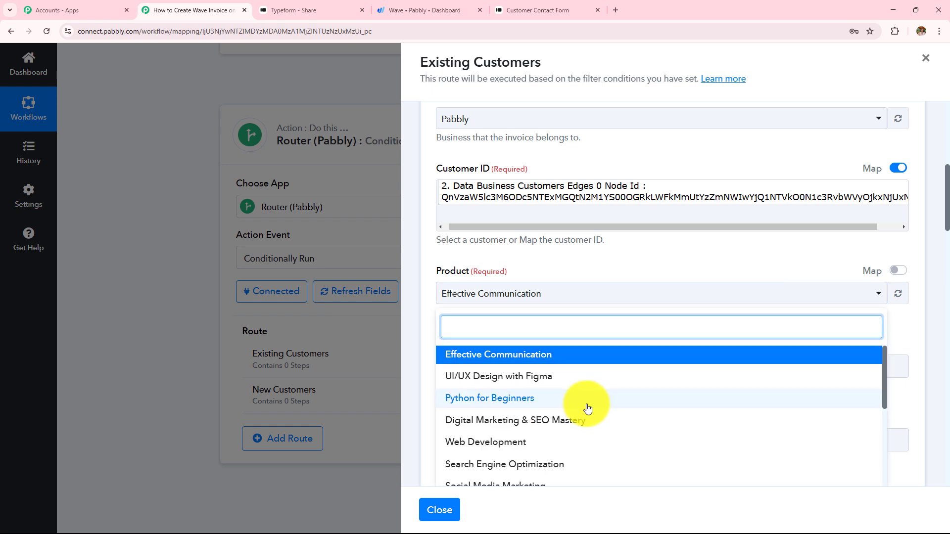
scroll(586, 407, down, 5)
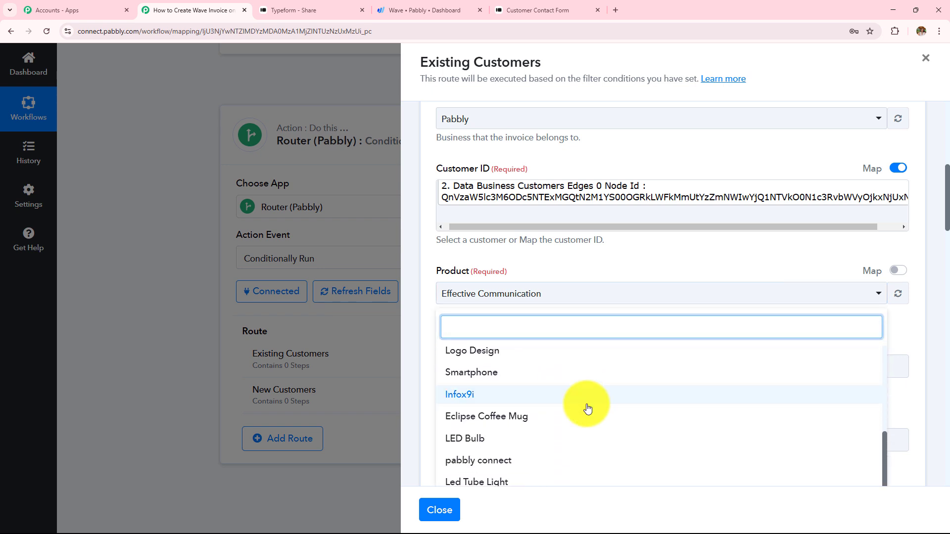
scroll(600, 265, down, 1)
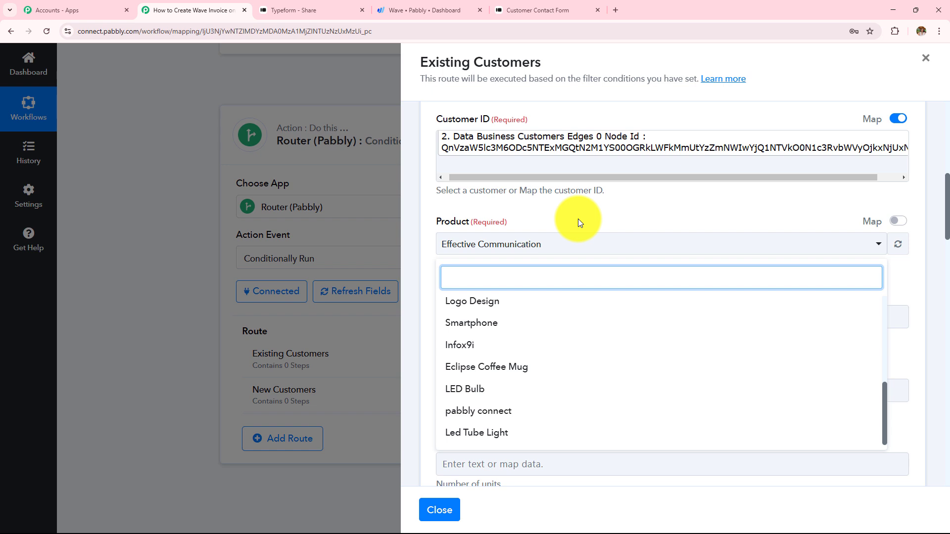
click(568, 248)
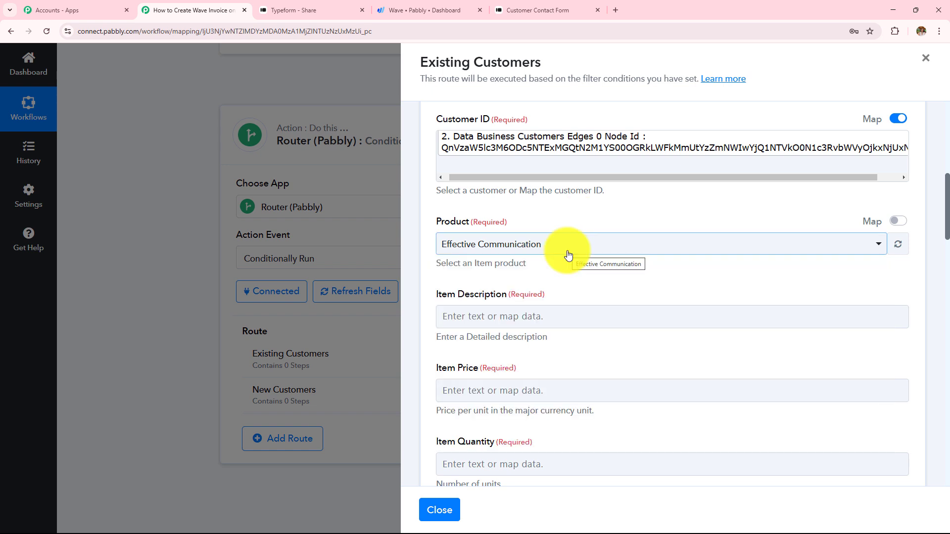
Compare the Typeform product choices and pick LED Bulb as the Wave product
click(537, 10)
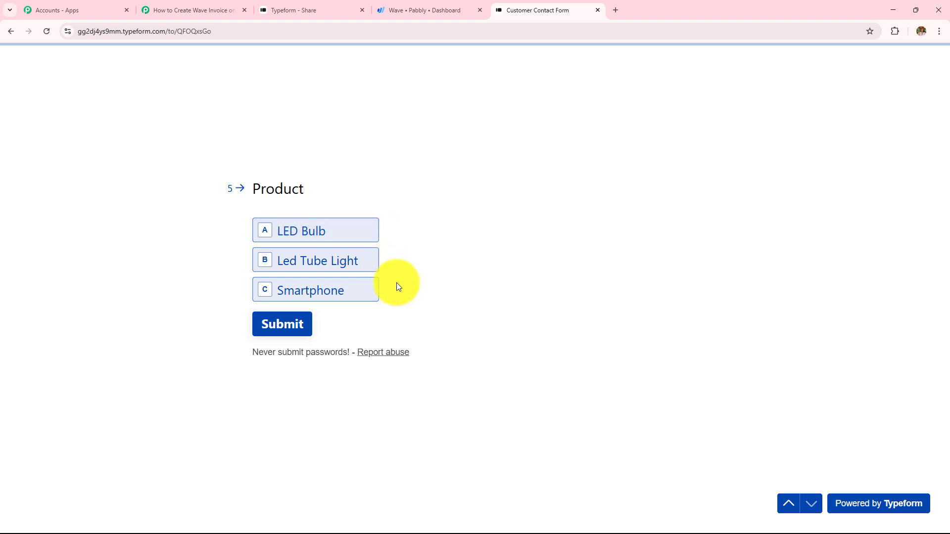
click(163, 10)
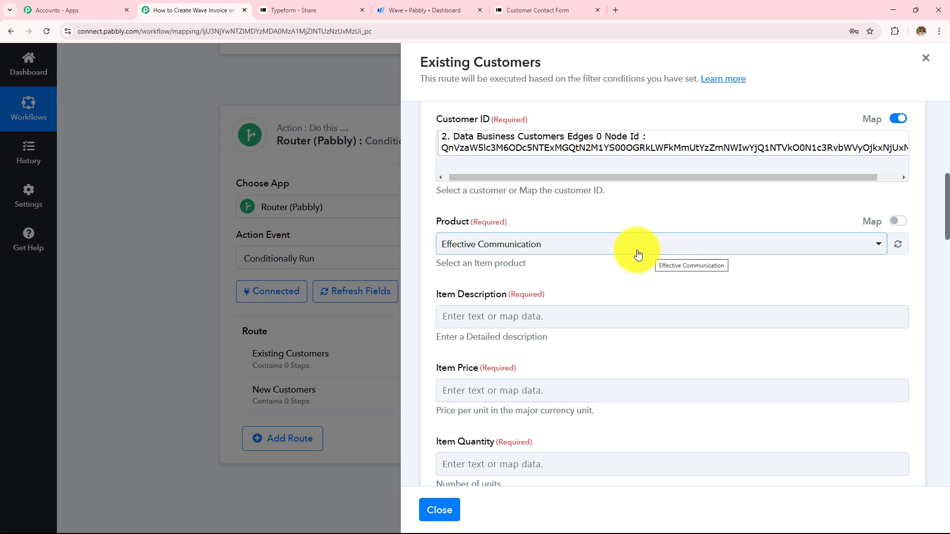
click(554, 245)
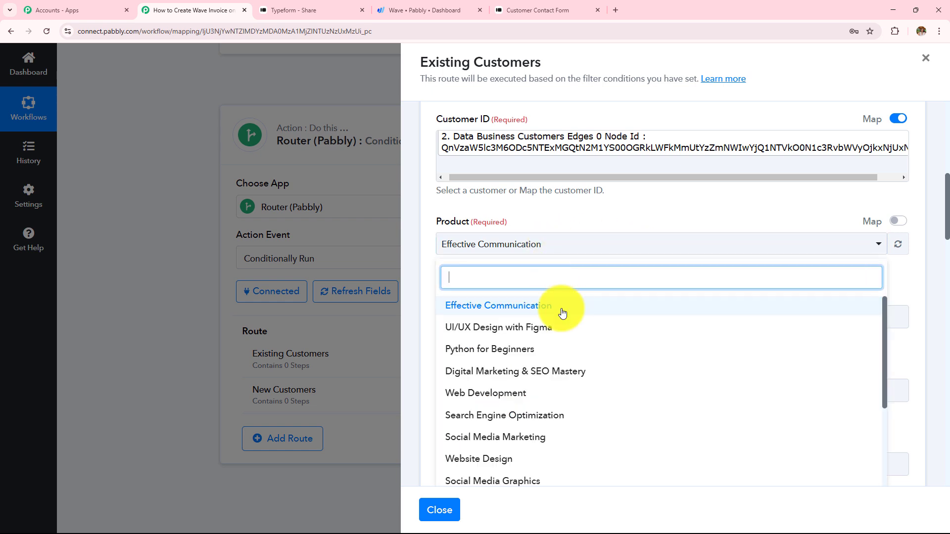
scroll(564, 355, down, 3)
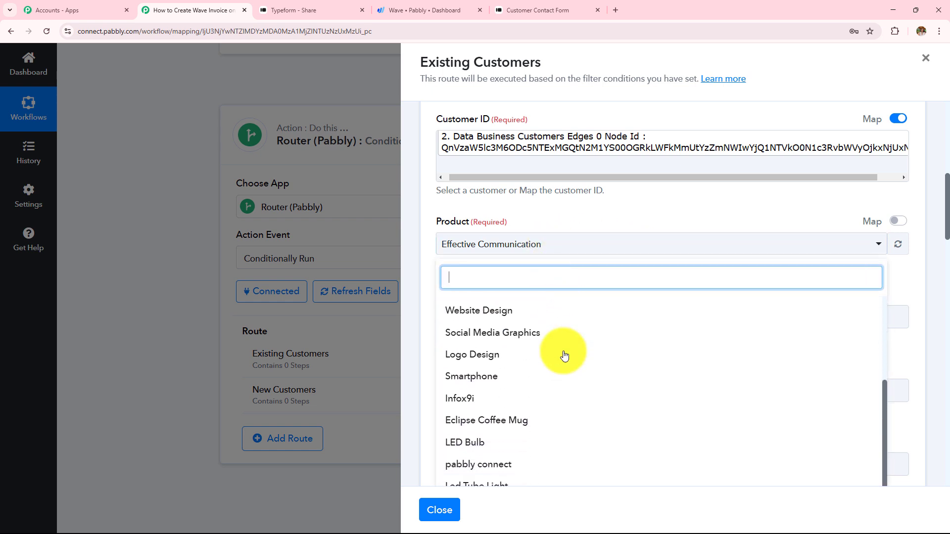
click(528, 436)
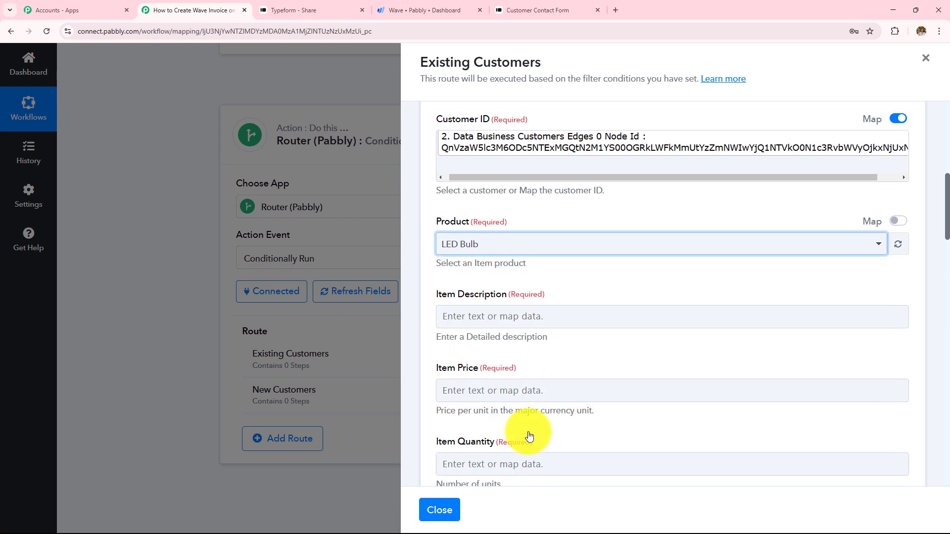
Switch Product to mapped entry and clear its product ID value
click(901, 224)
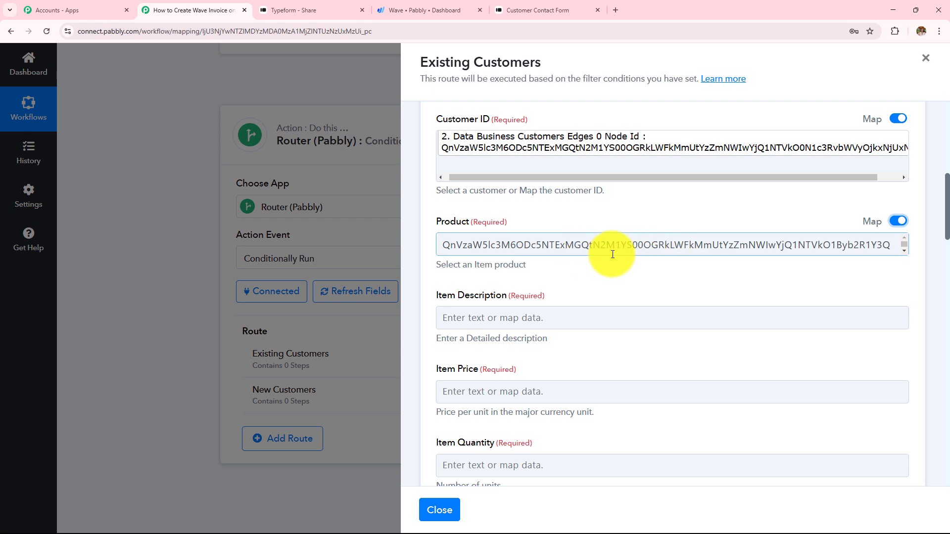
drag(444, 245, 847, 261)
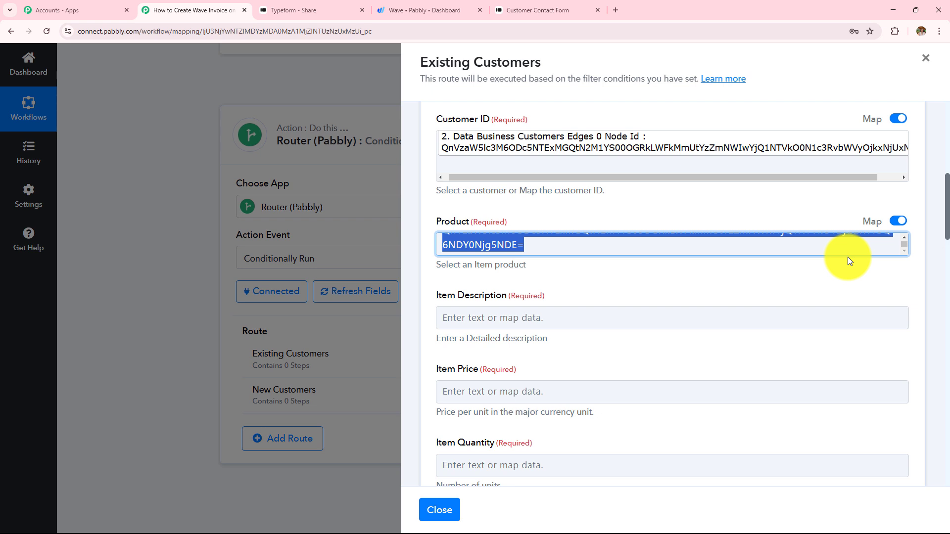
key(BackSpace)
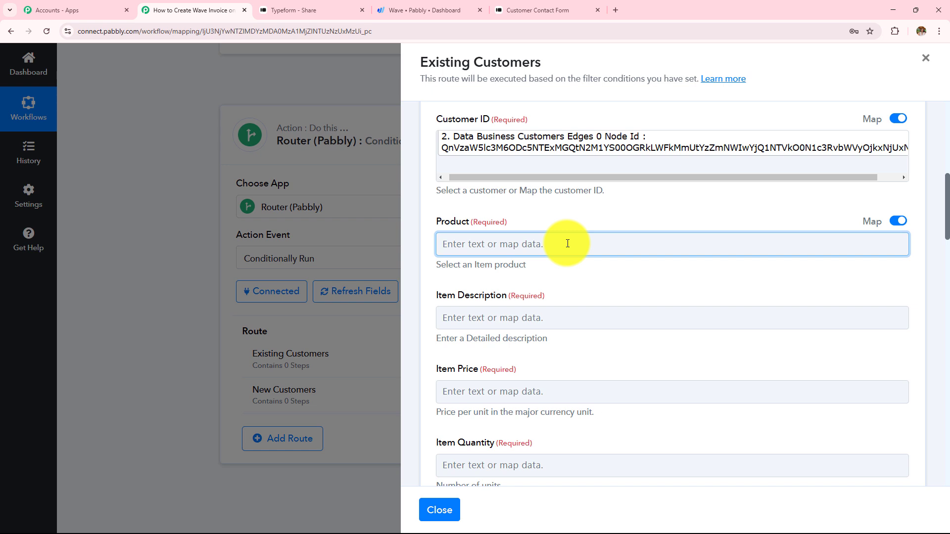
Review the required Item Description and Item Price fields
scroll(584, 294, down, 1)
triple_click(586, 298)
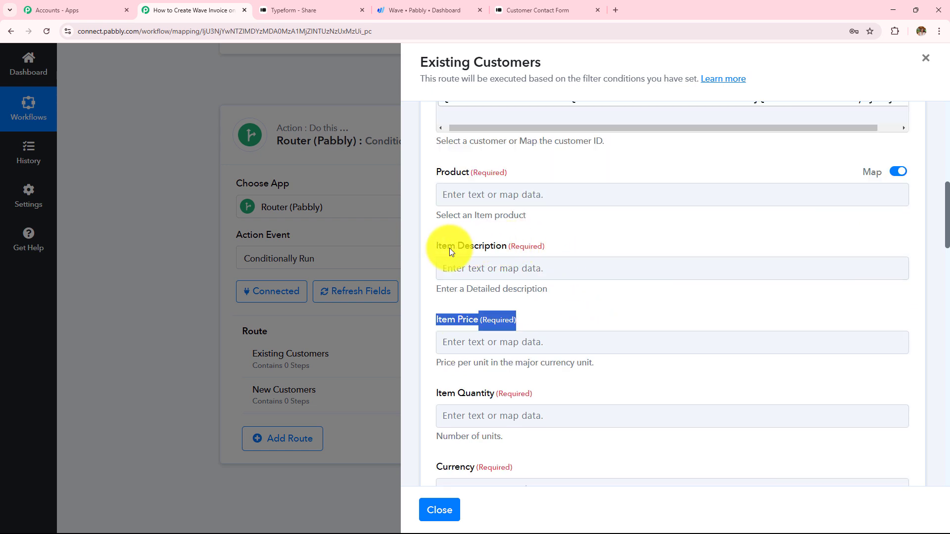
triple_click(434, 246)
triple_click(436, 321)
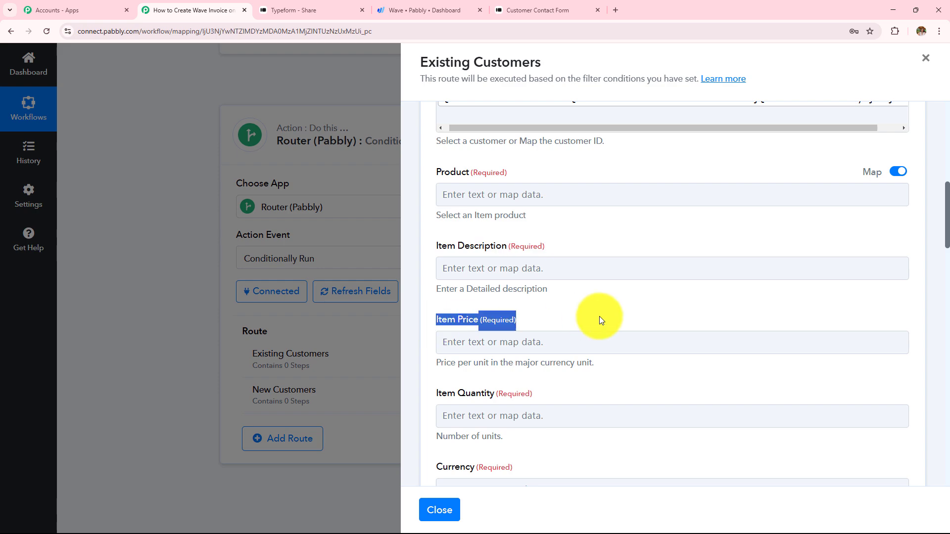
Close the Existing Customers route and insert a connected Lookup Table step after the Wave lookup
click(439, 510)
scroll(456, 218, up, 4)
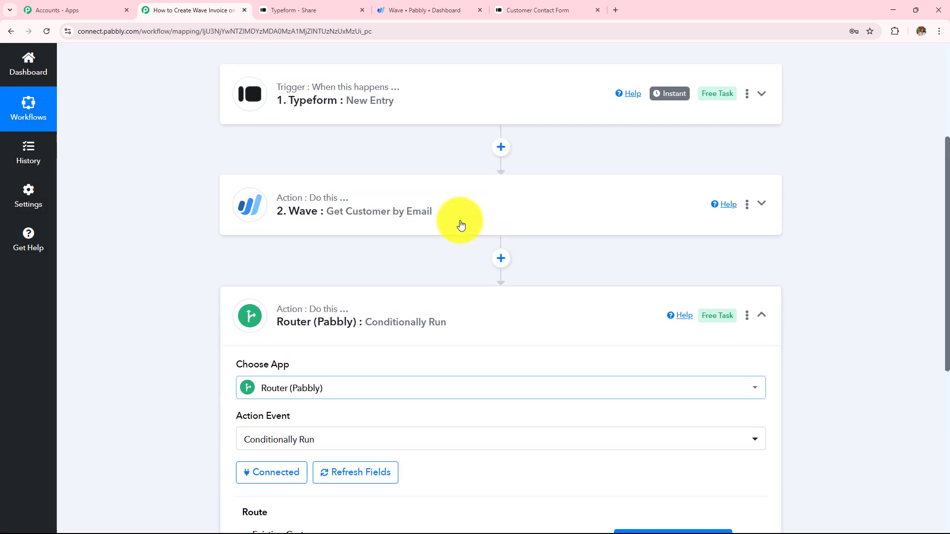
click(497, 277)
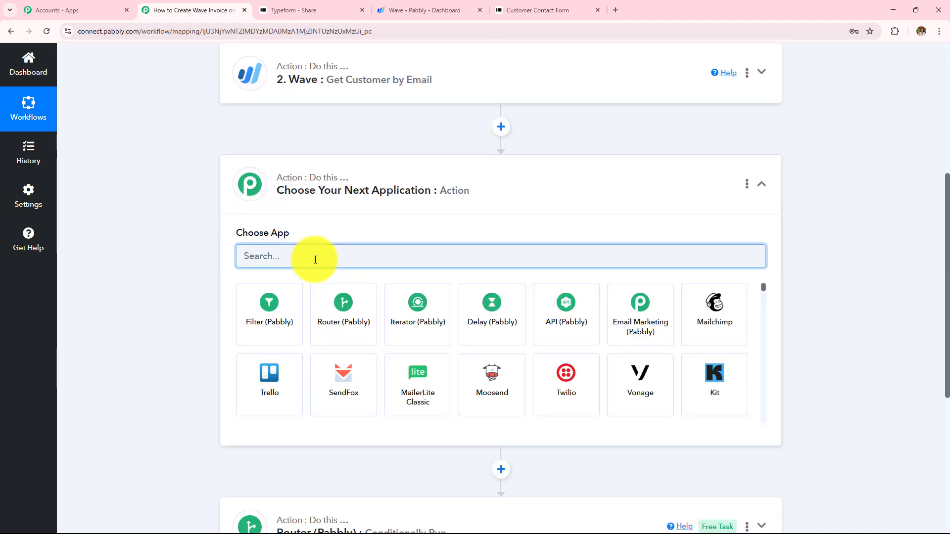
text(Look)
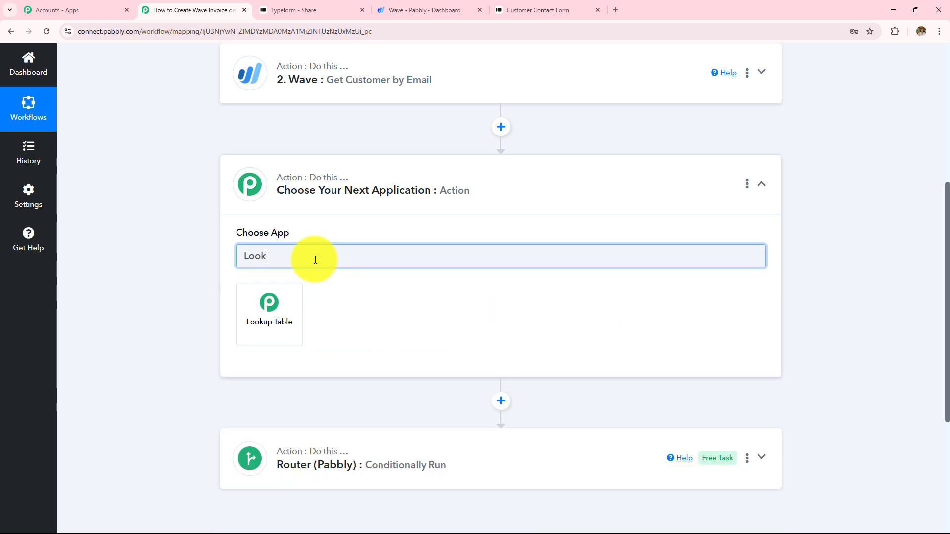
click(275, 316)
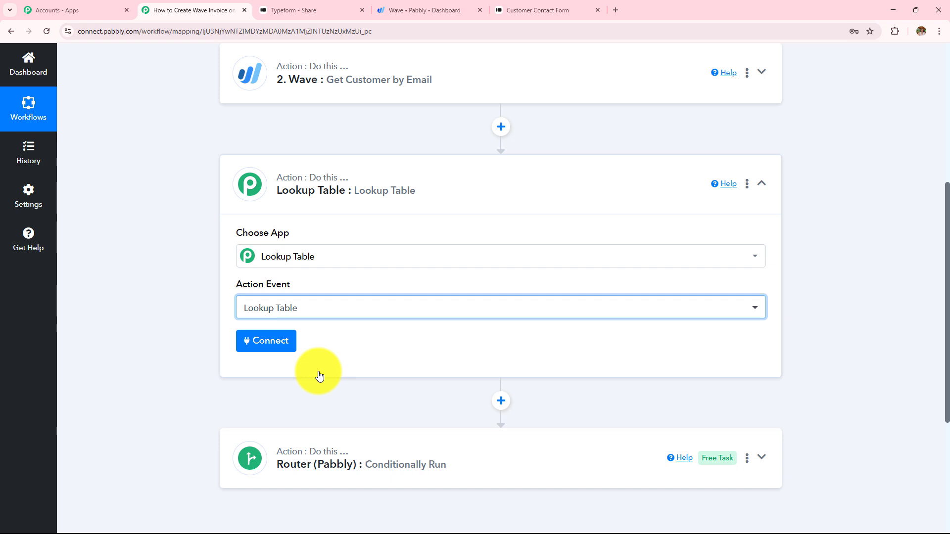
click(272, 334)
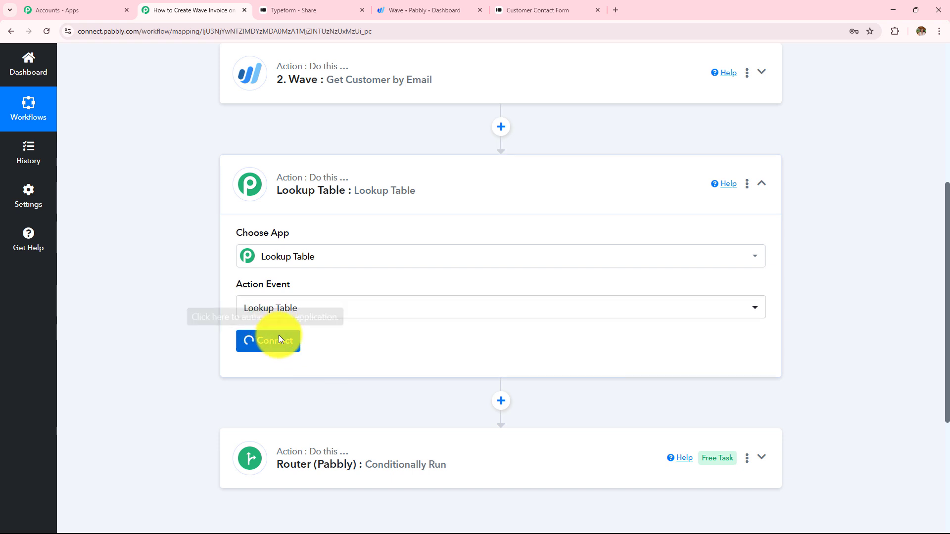
Map Typeform's product choice label (LED Bulb) into the Lookup Key and view the Value column
scroll(462, 274, down, 4)
drag(236, 186, 320, 189)
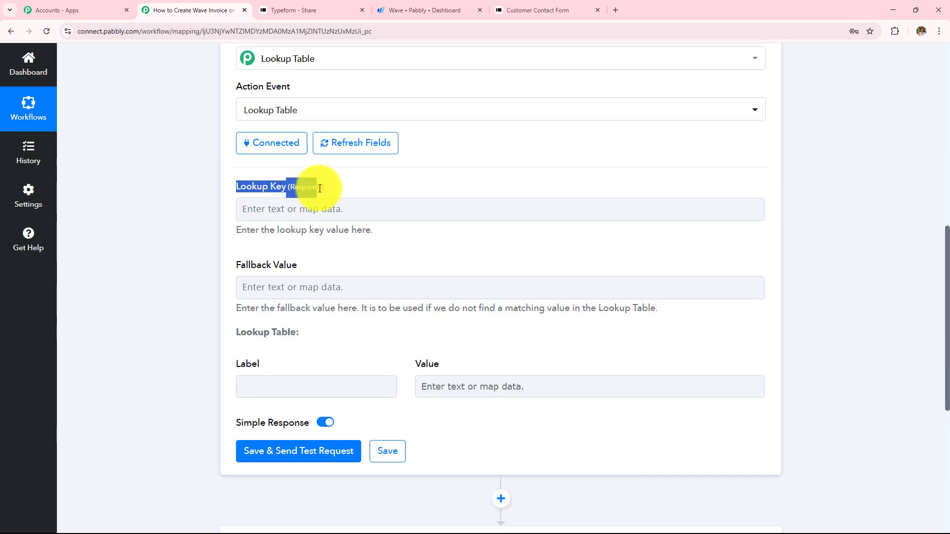
click(249, 217)
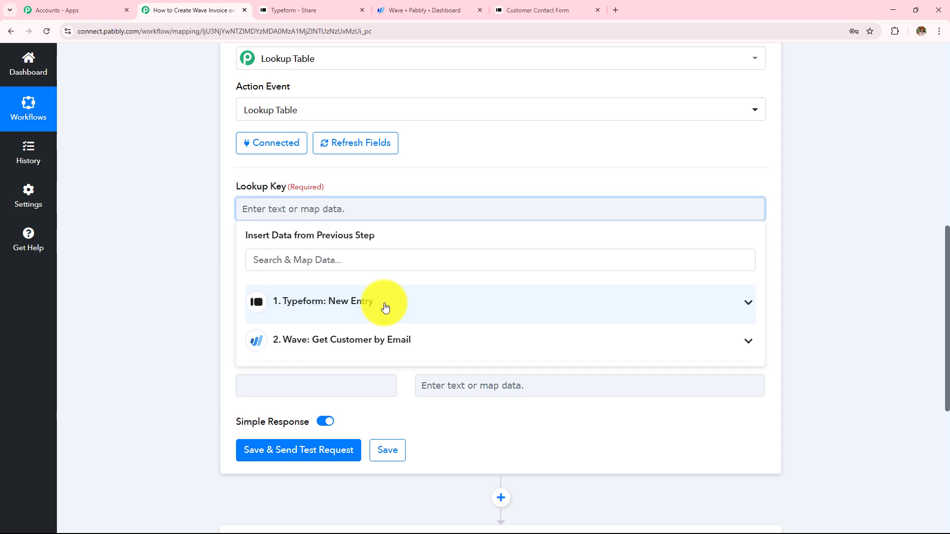
click(386, 307)
scroll(451, 346, down, 15)
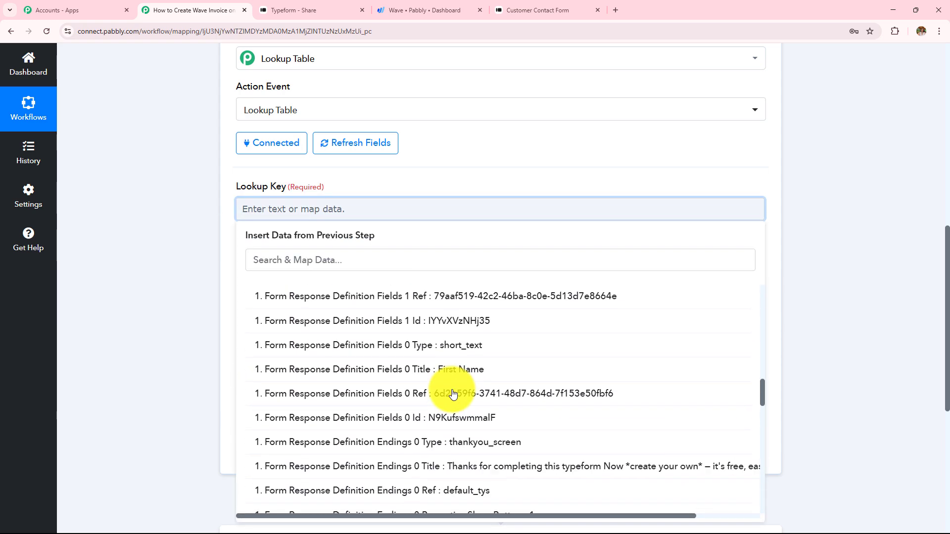
scroll(453, 394, down, 10)
scroll(453, 396, up, 3)
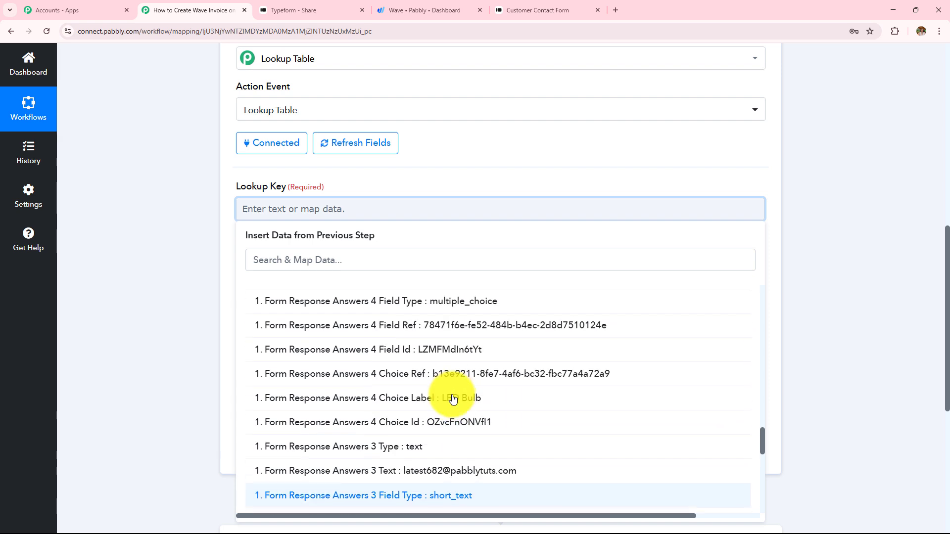
click(480, 404)
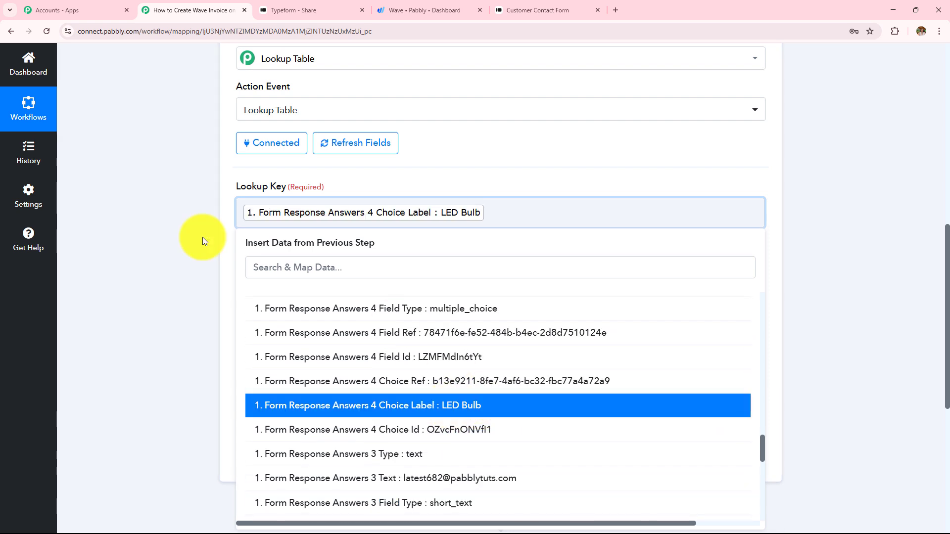
click(202, 236)
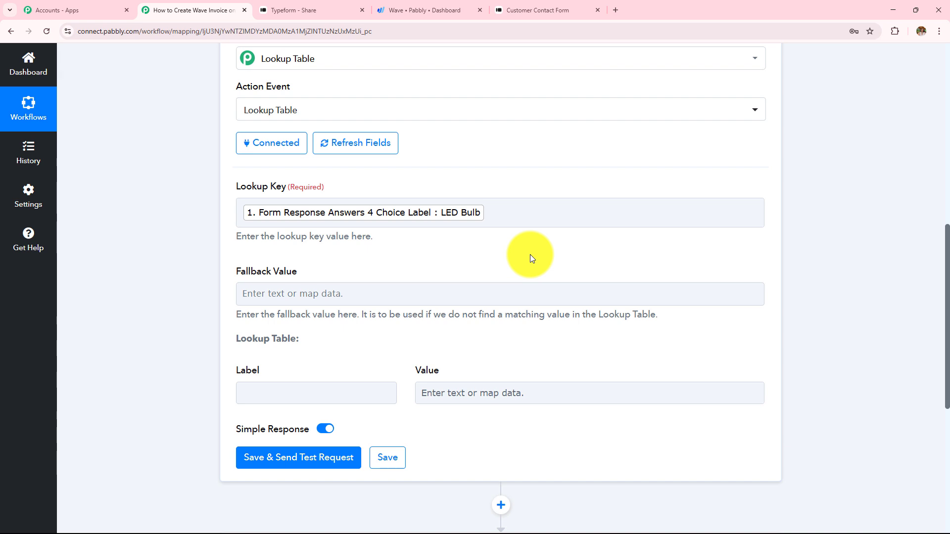
scroll(530, 254, down, 2)
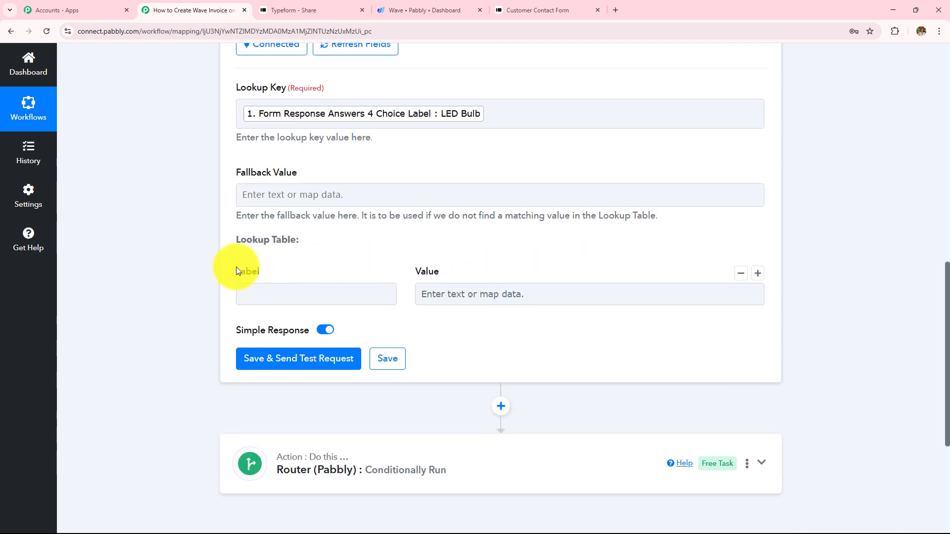
double_click(428, 272)
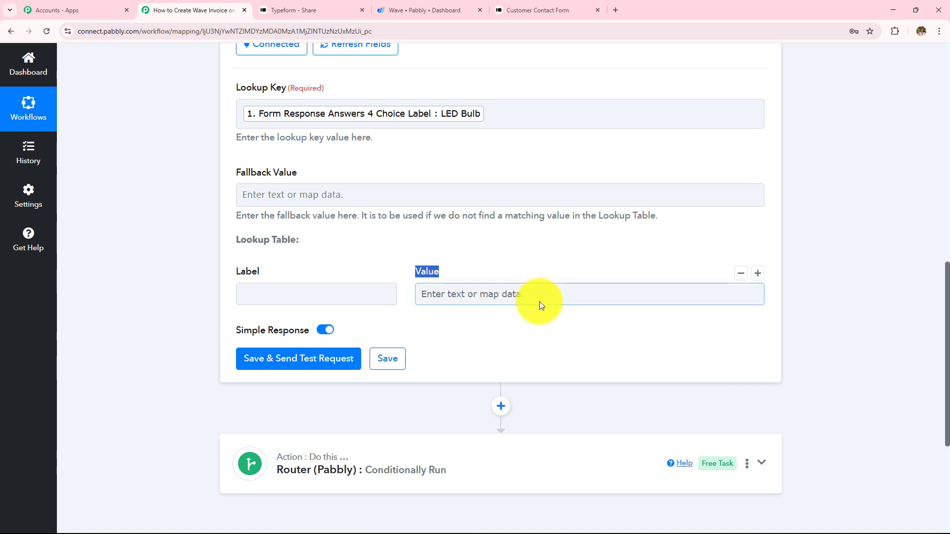
Check the Typeform product options and add two more rows to the lookup table
click(537, 10)
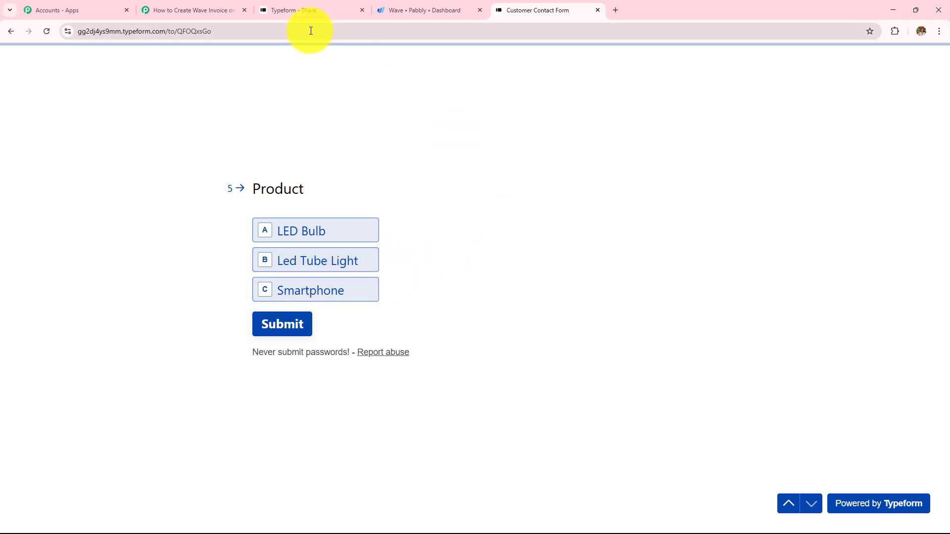
click(229, 7)
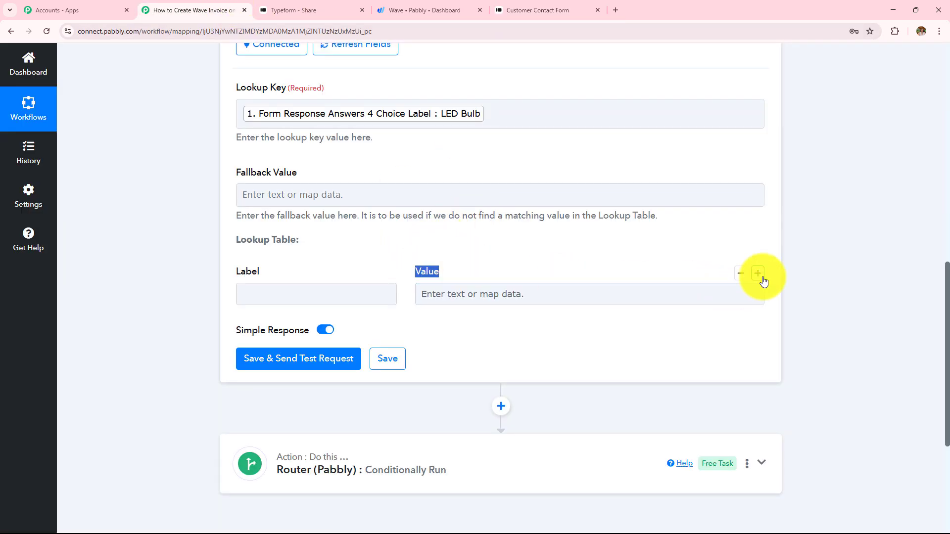
click(760, 277)
click(759, 275)
click(759, 275)
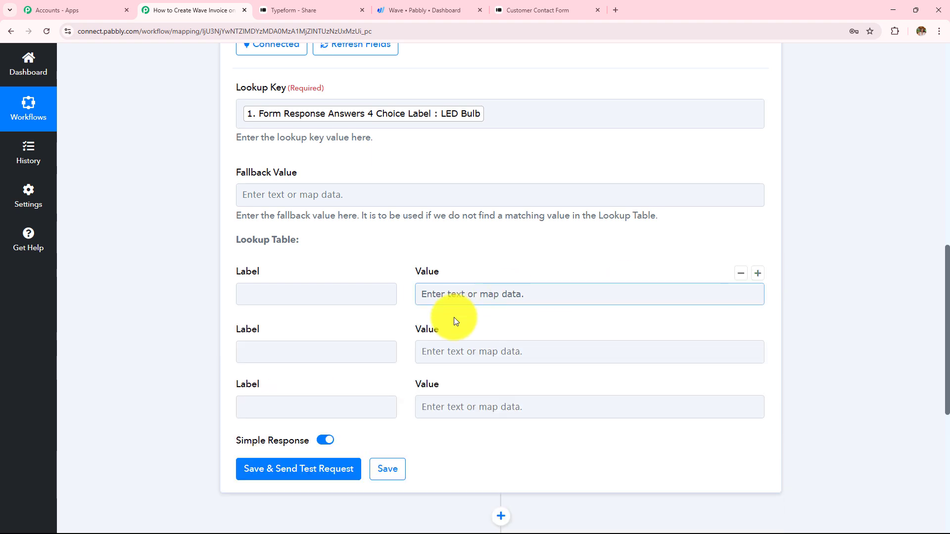
scroll(406, 252, down, 1)
scroll(396, 243, down, 1)
Fill the rows with LED Bulb, Led Tubelight and Smartphone and their Wave product IDs
click(299, 196)
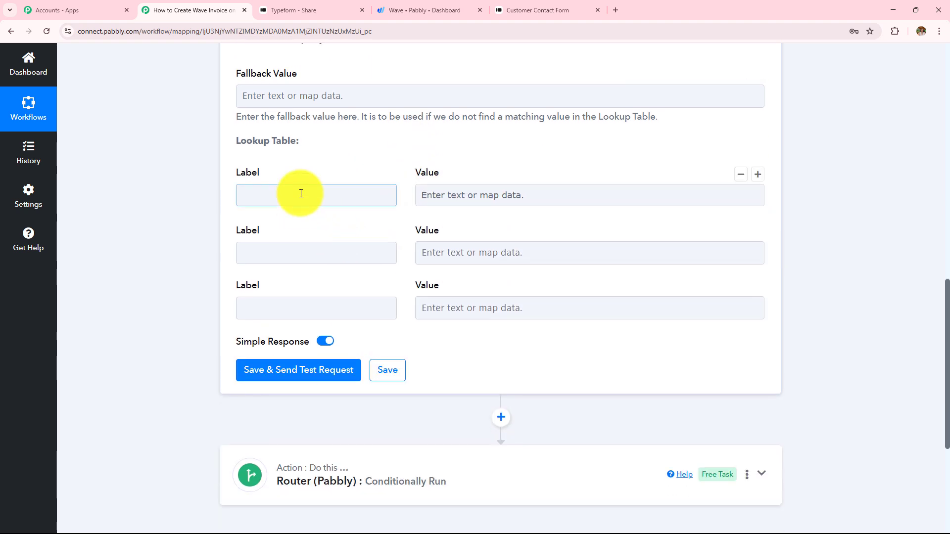
click(545, 9)
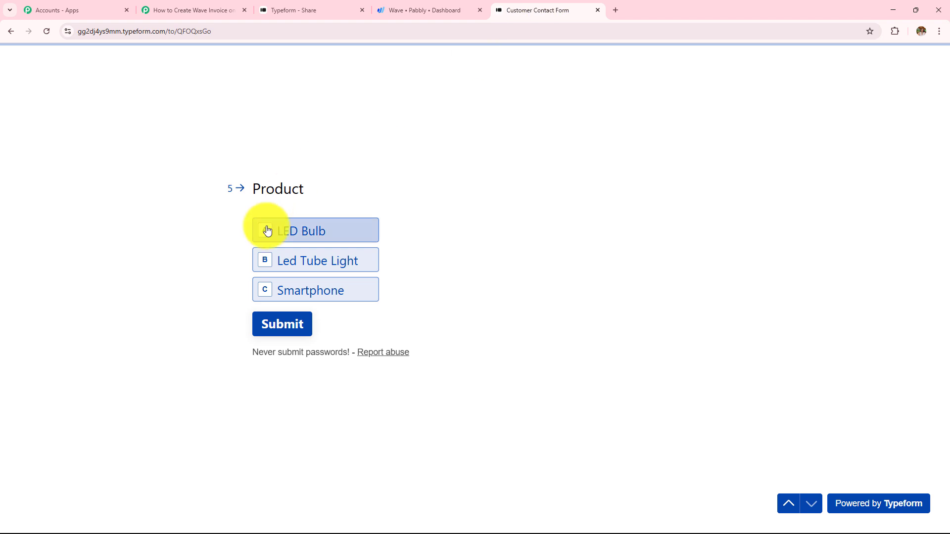
key(ctrl+2)
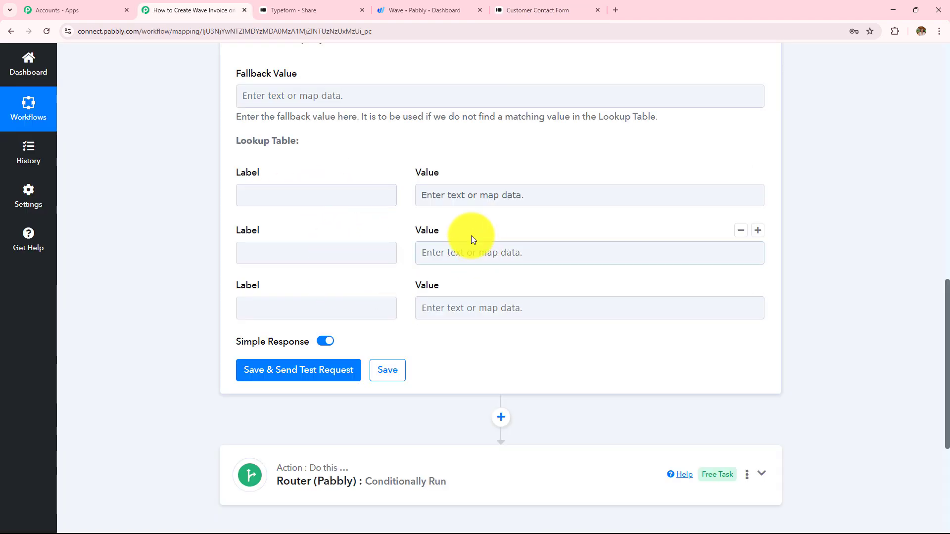
click(474, 250)
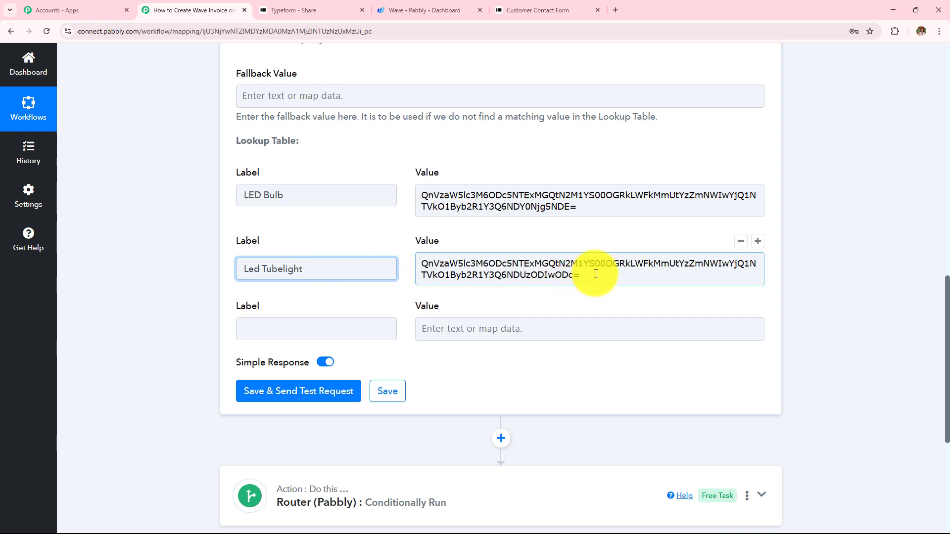
click(300, 327)
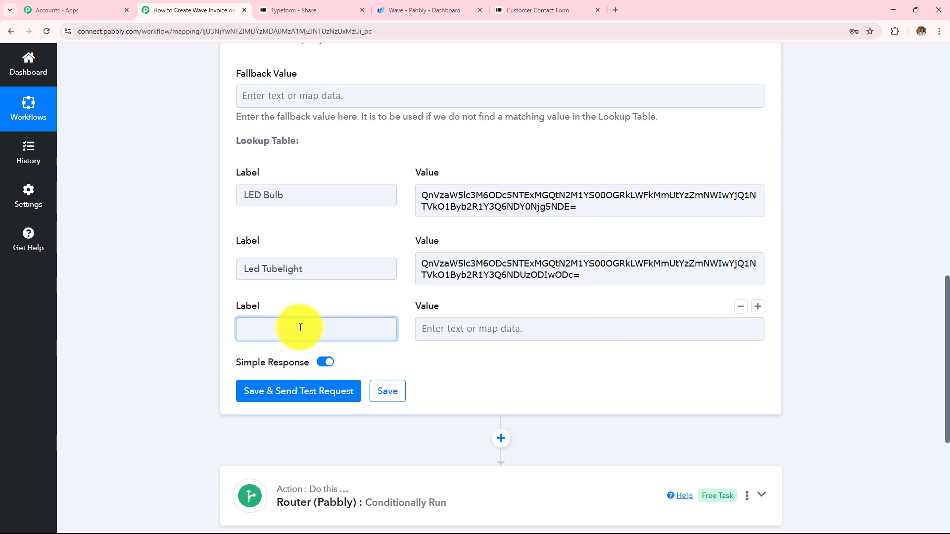
text(Smartphone)
click(476, 333)
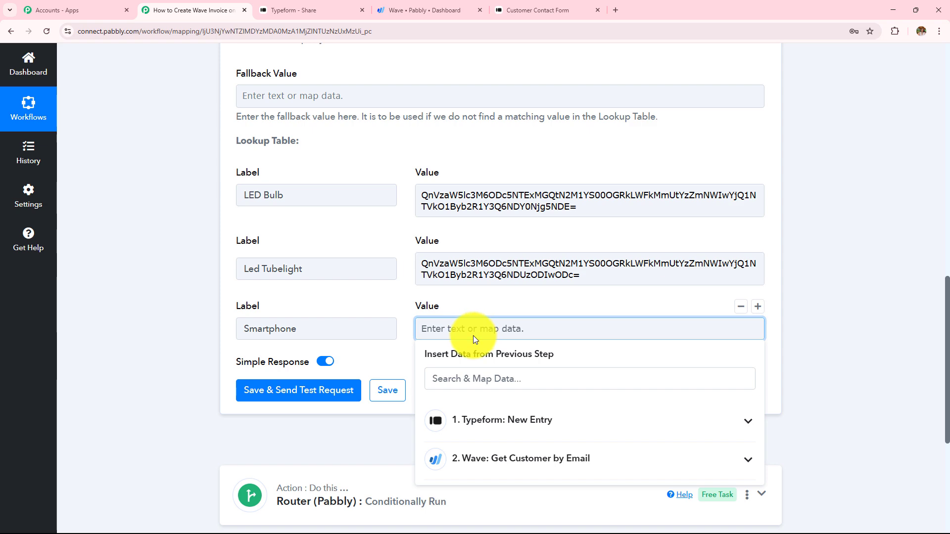
text(QnVzaW5lc3M6ODc5NTExMGQtN2M1YS00OGRkLWFkMmUtYzZmNWIwYjQ1NTVkO1Byb2R1Y3Q6MTEzMzE1NzE0)
click(222, 280)
scroll(358, 209, up, 1)
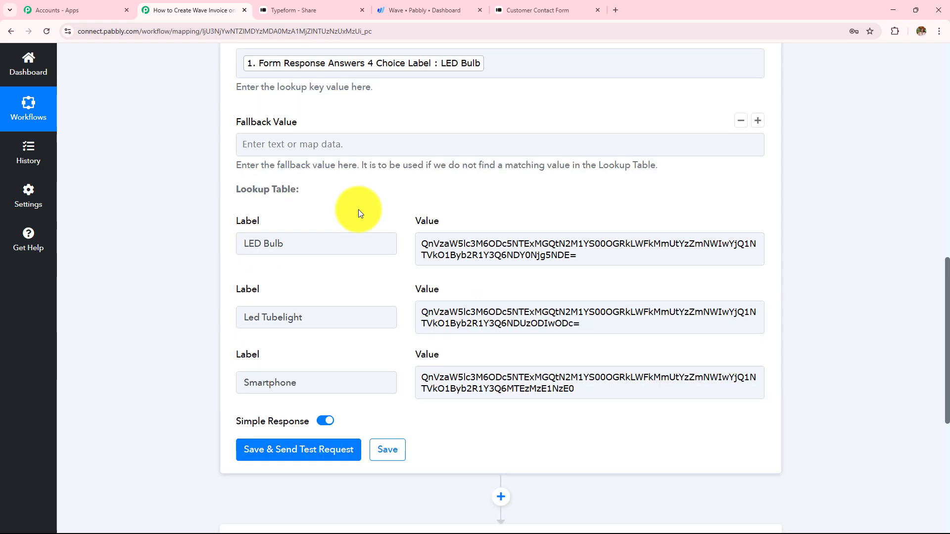
scroll(358, 209, down, 4)
click(307, 255)
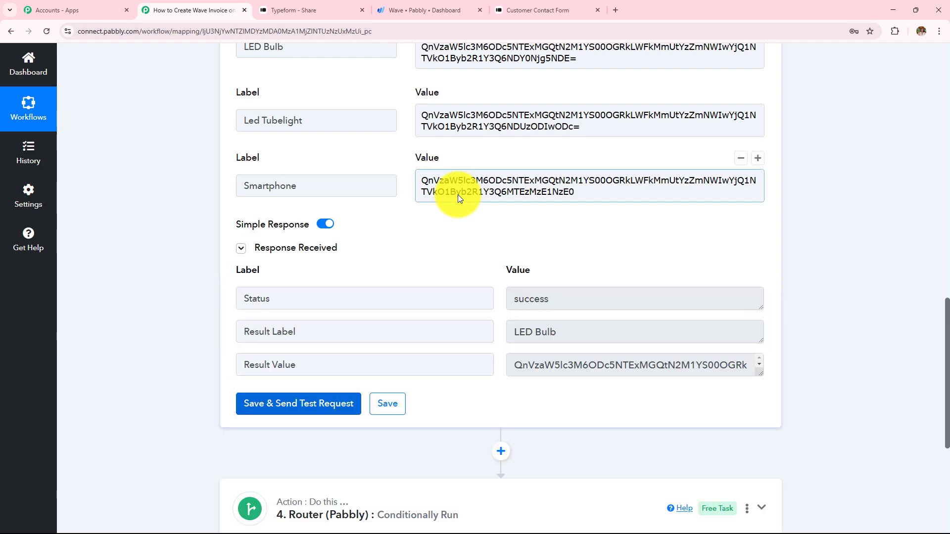
scroll(366, 239, down, 1)
scroll(236, 186, up, 6)
drag(236, 186, 544, 227)
scroll(551, 222, down, 4)
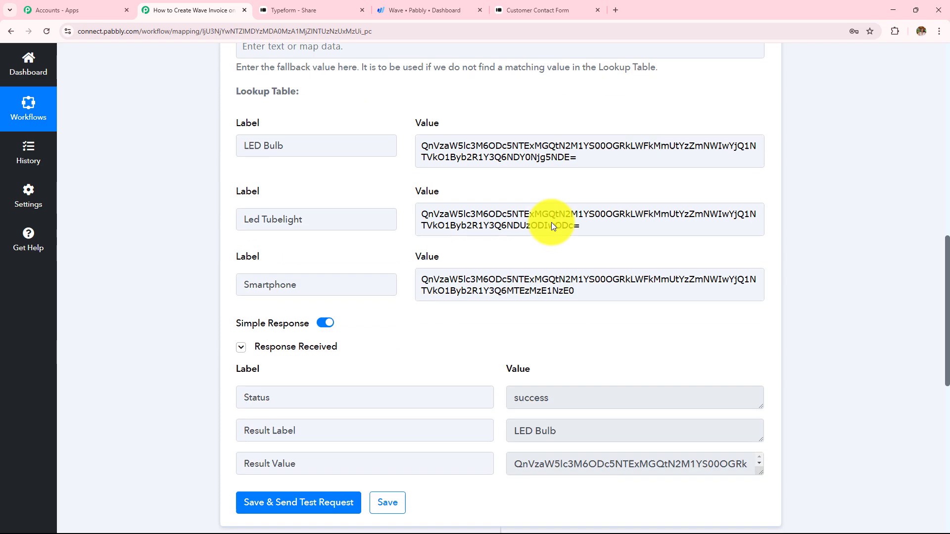
scroll(551, 221, down, 3)
drag(566, 285, 439, 287)
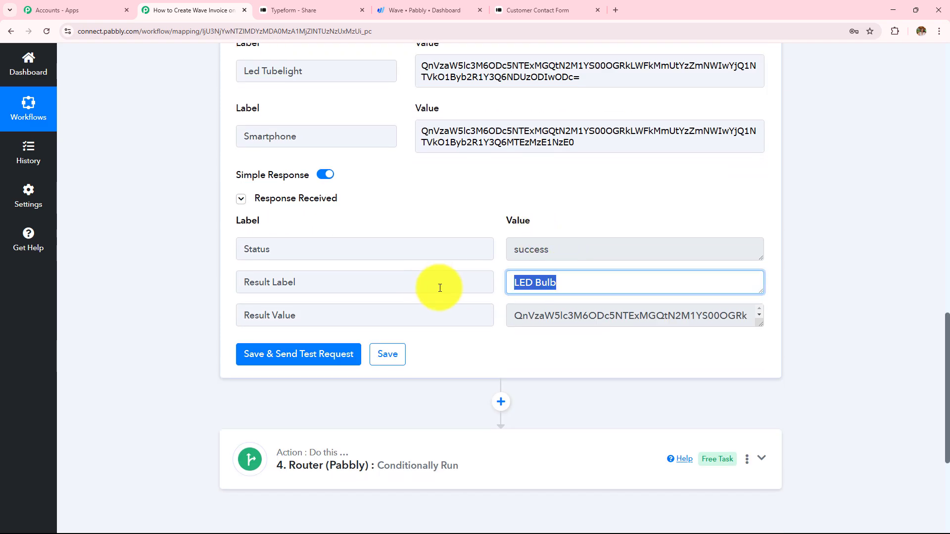
drag(756, 327, 757, 348)
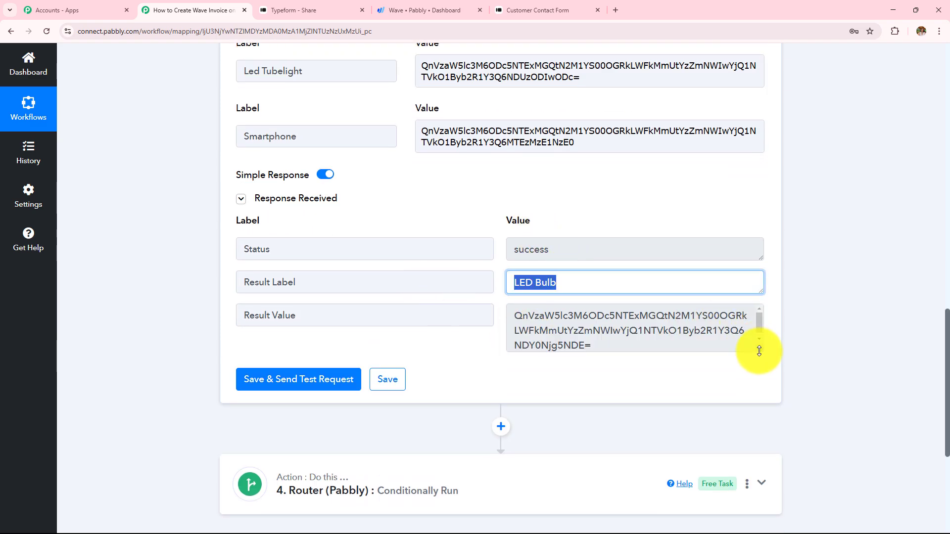
drag(597, 346, 521, 327)
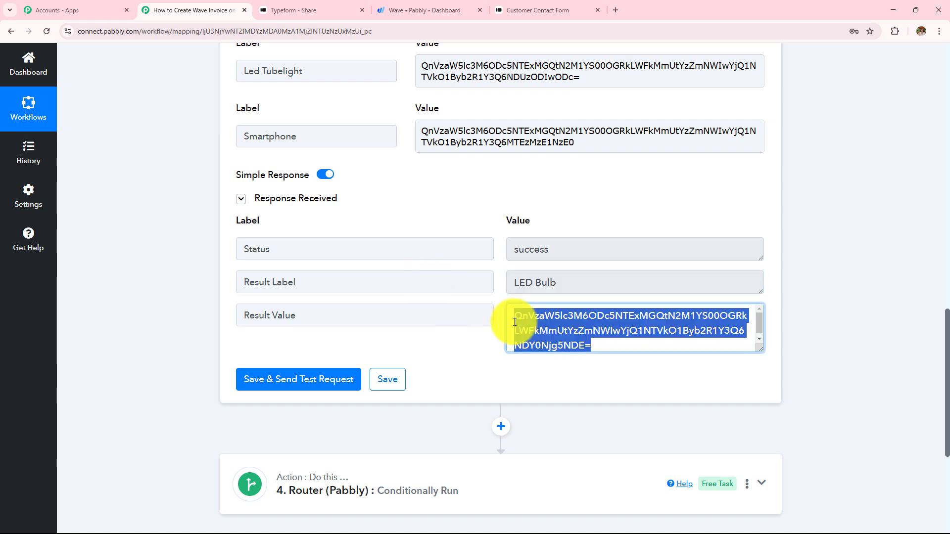
scroll(514, 188, up, 3)
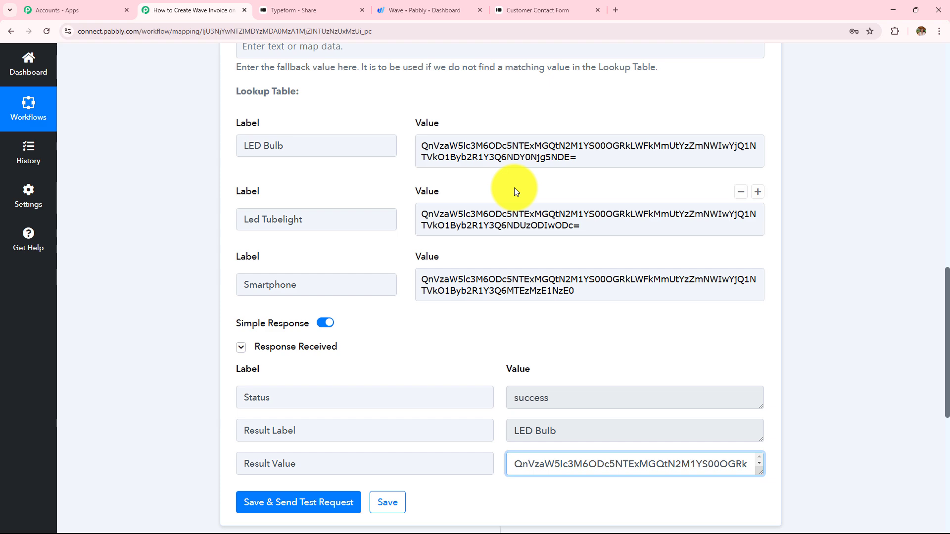
scroll(514, 188, up, 1)
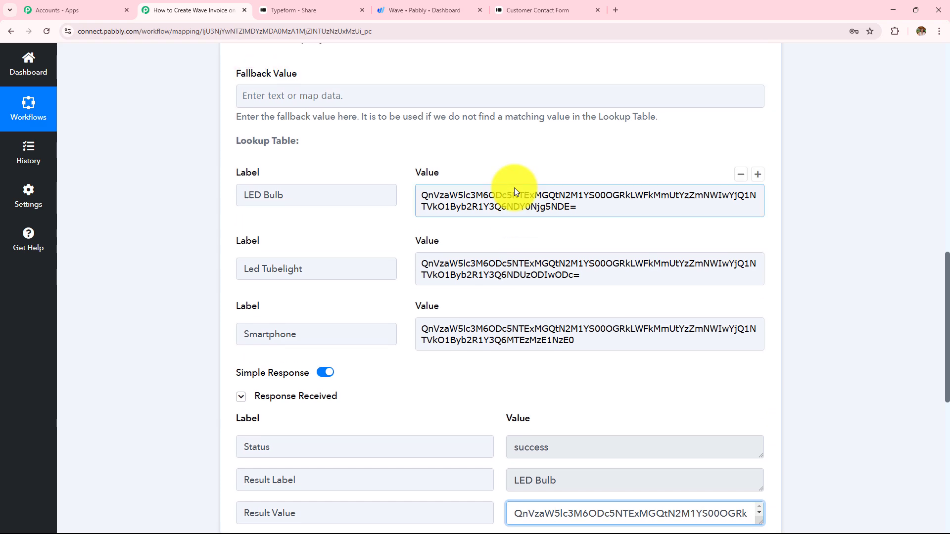
scroll(544, 147, down, 7)
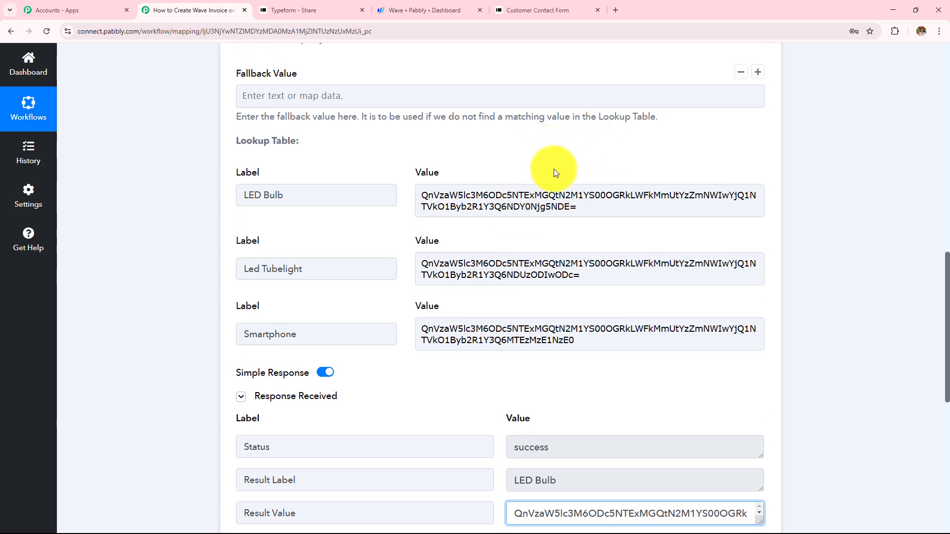
scroll(556, 199, up, 9)
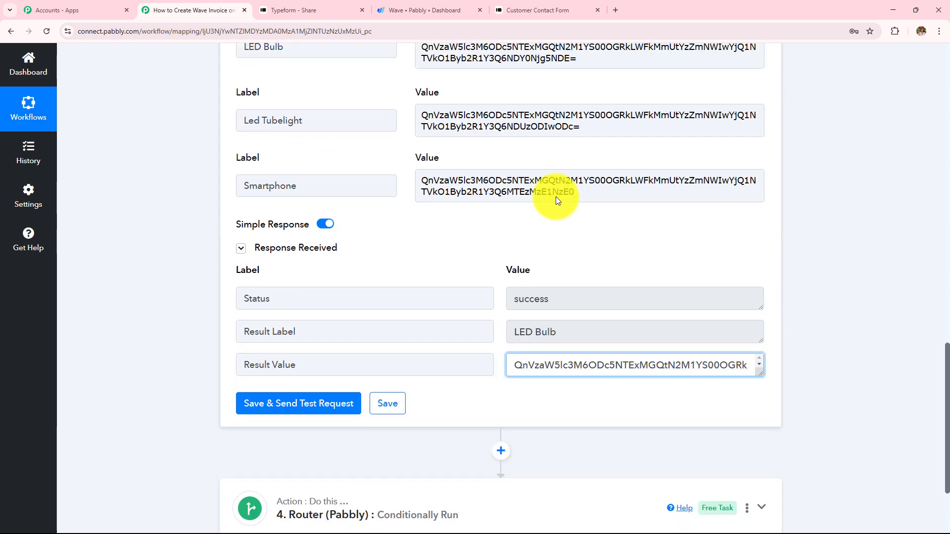
Clone the Lookup Table step and clear the copy's LED Bulb value
scroll(544, 216, up, 5)
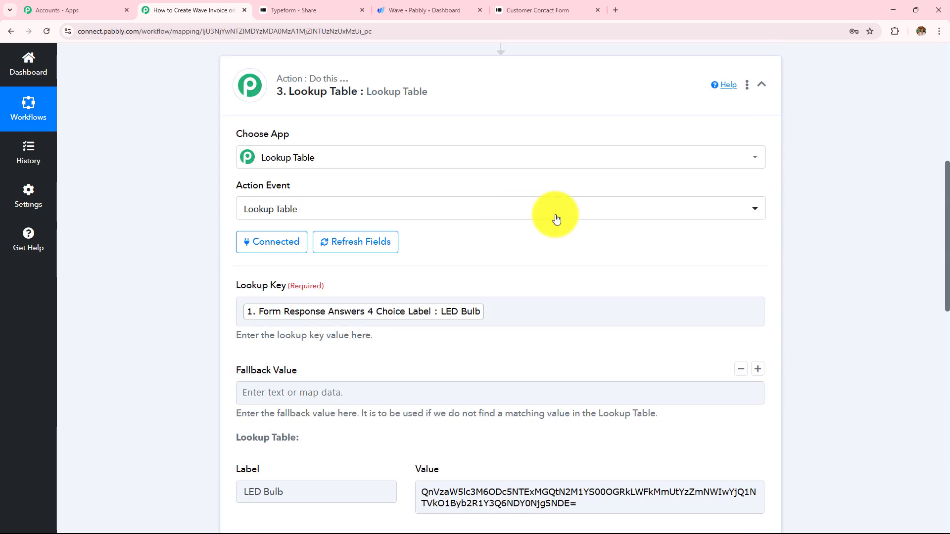
click(746, 136)
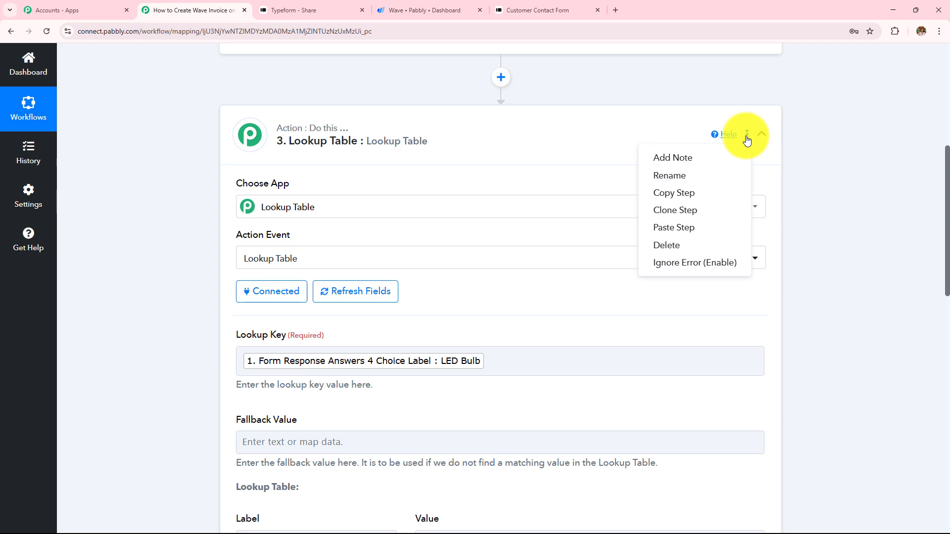
click(672, 218)
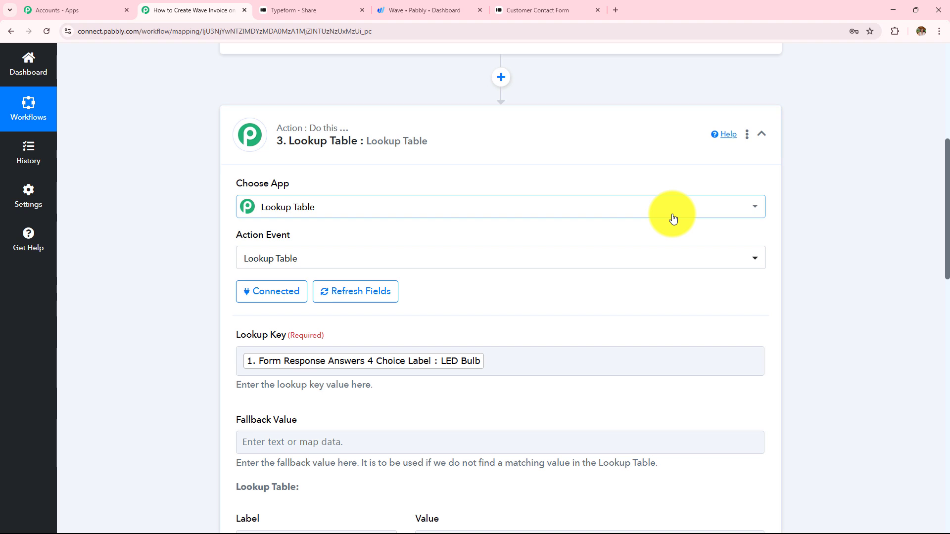
scroll(673, 218, down, 5)
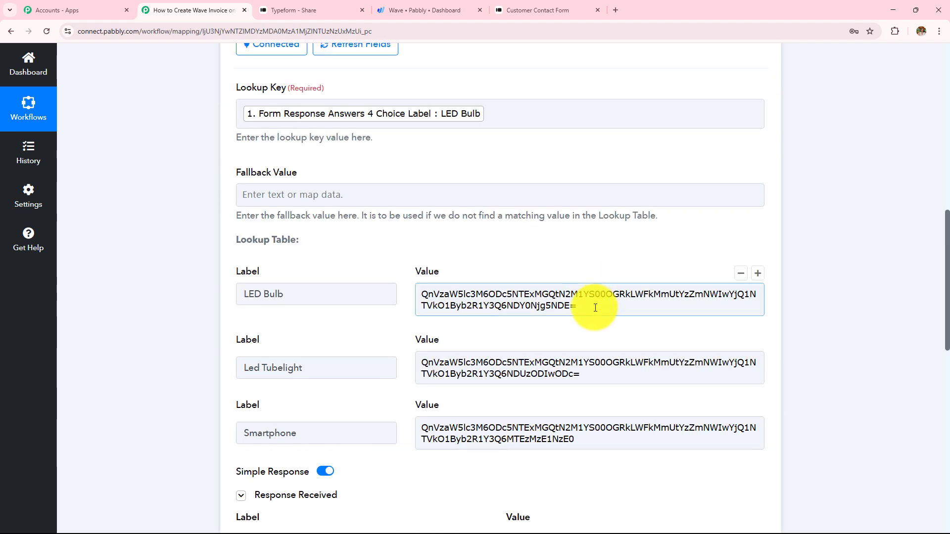
drag(597, 310, 370, 286)
key(BackSpace)
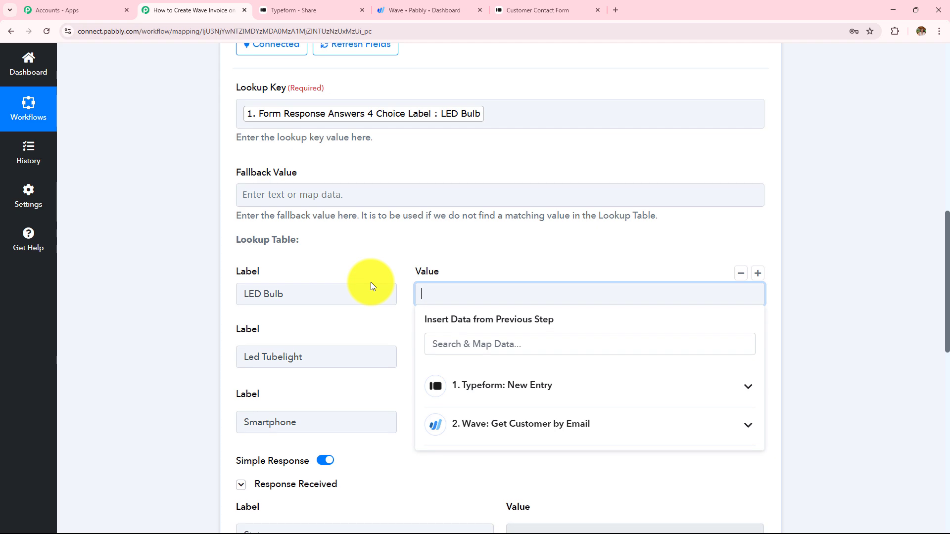
click(381, 260)
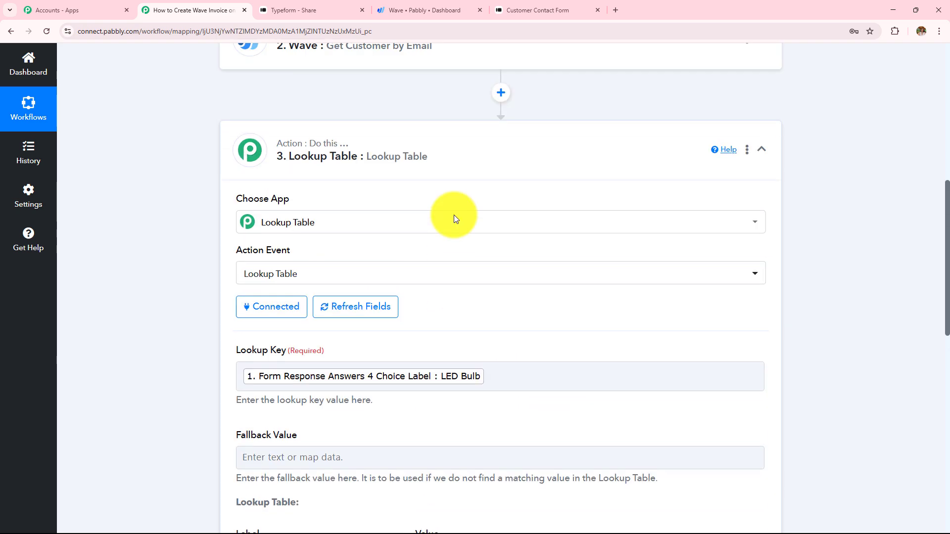
scroll(455, 219, up, 1)
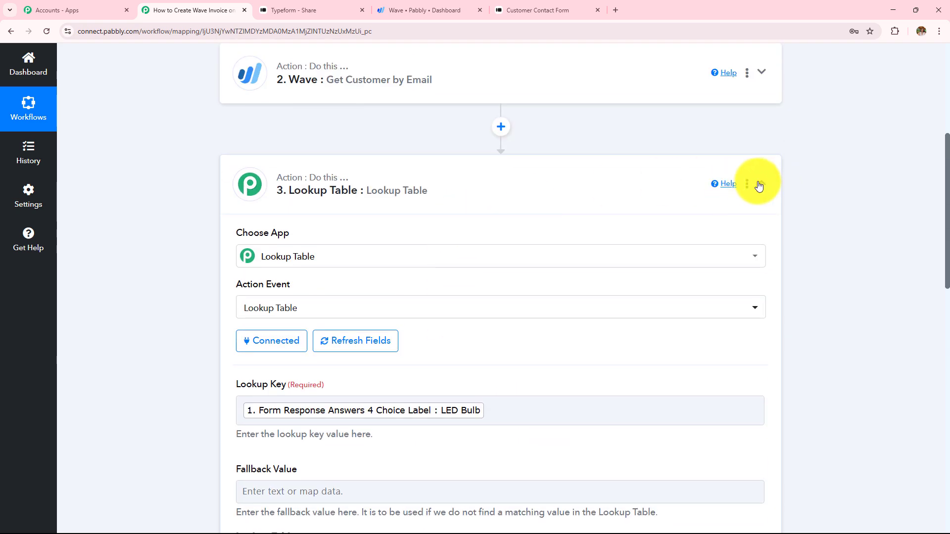
Rename step 3 to 'Description'
click(747, 187)
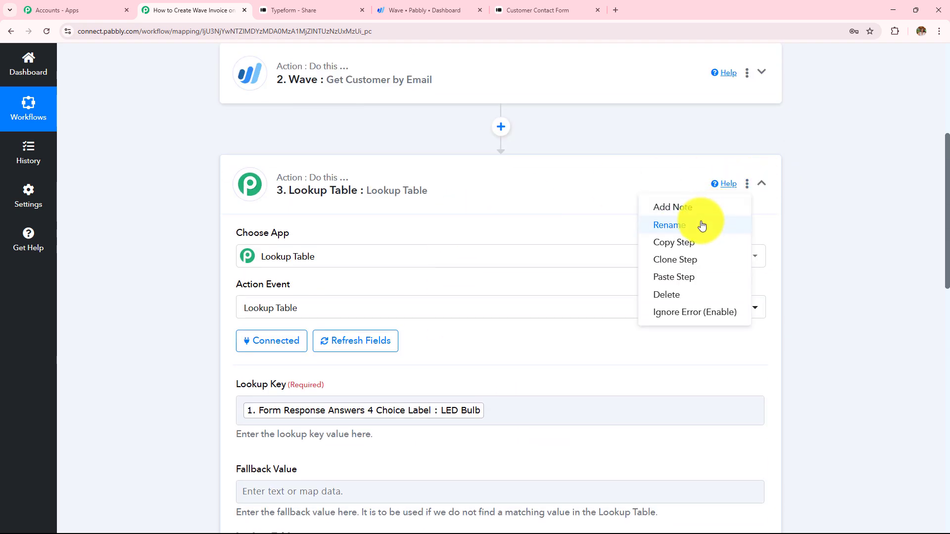
click(703, 221)
key(BackSpace)
text(Descript)
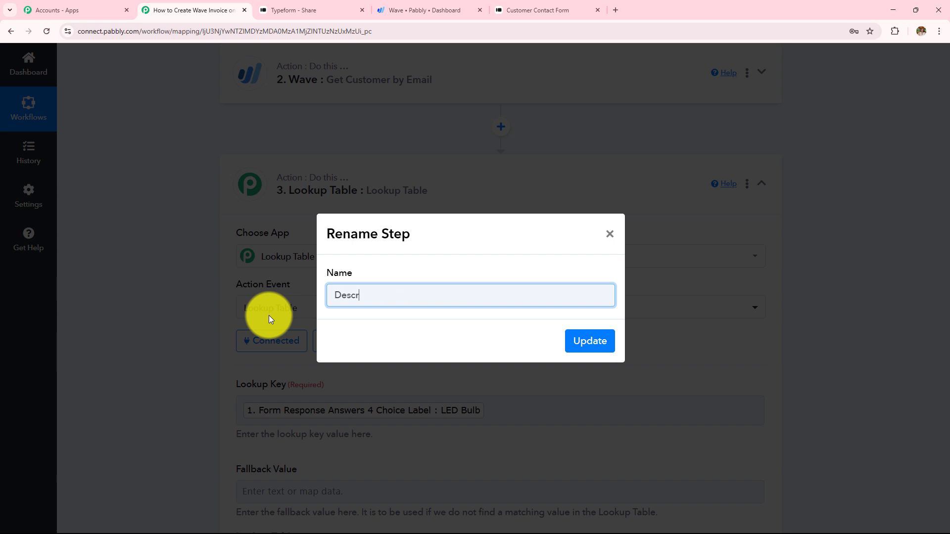
text(ion)
click(601, 342)
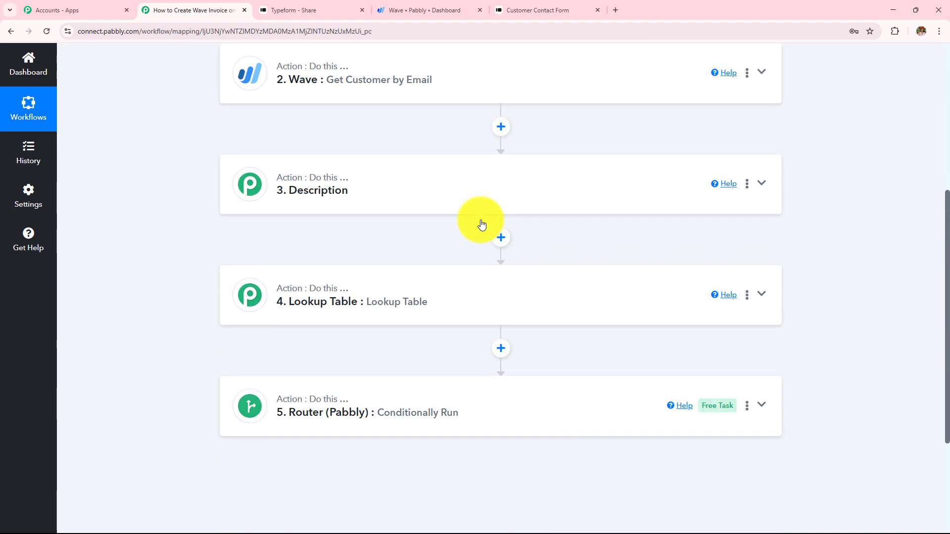
Rename step 4 to 'Product'
click(747, 295)
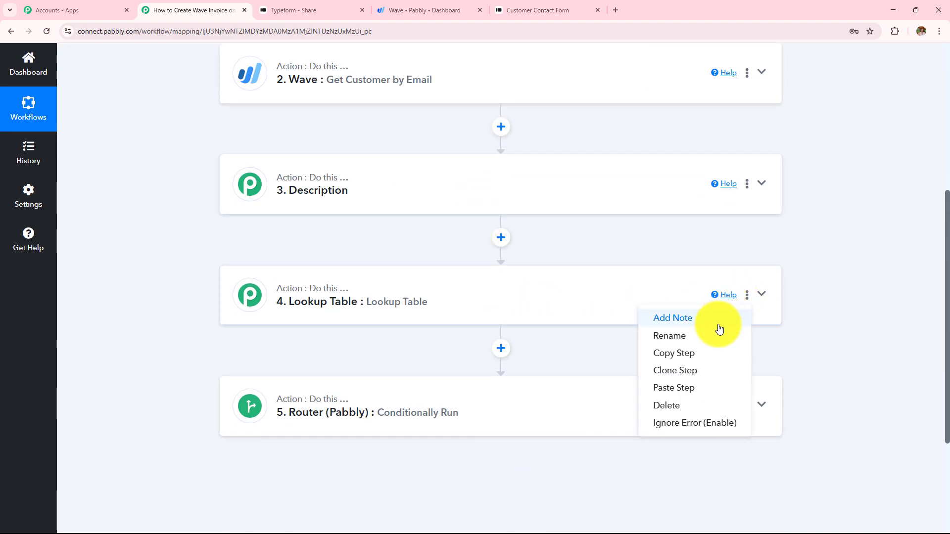
click(716, 345)
key(ctrl+a)
key(BackSpace)
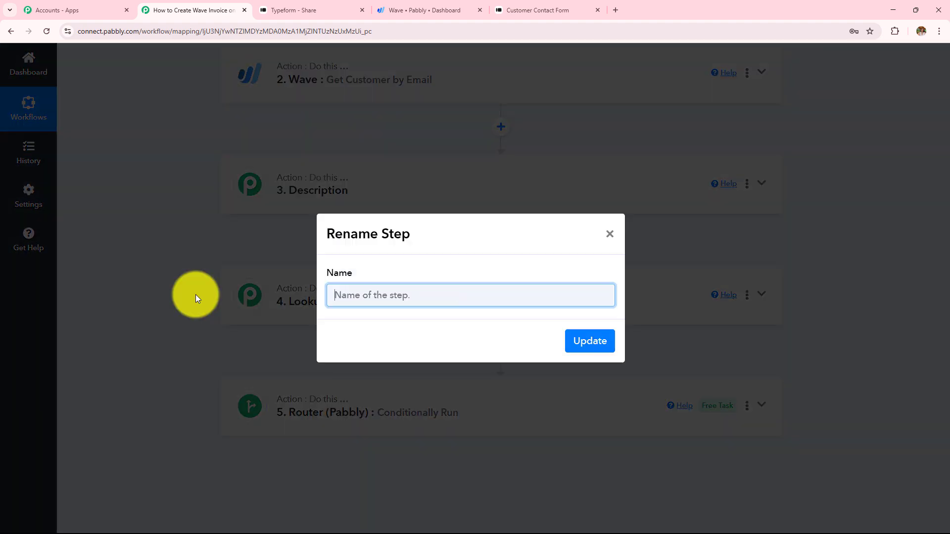
text(Product)
click(571, 342)
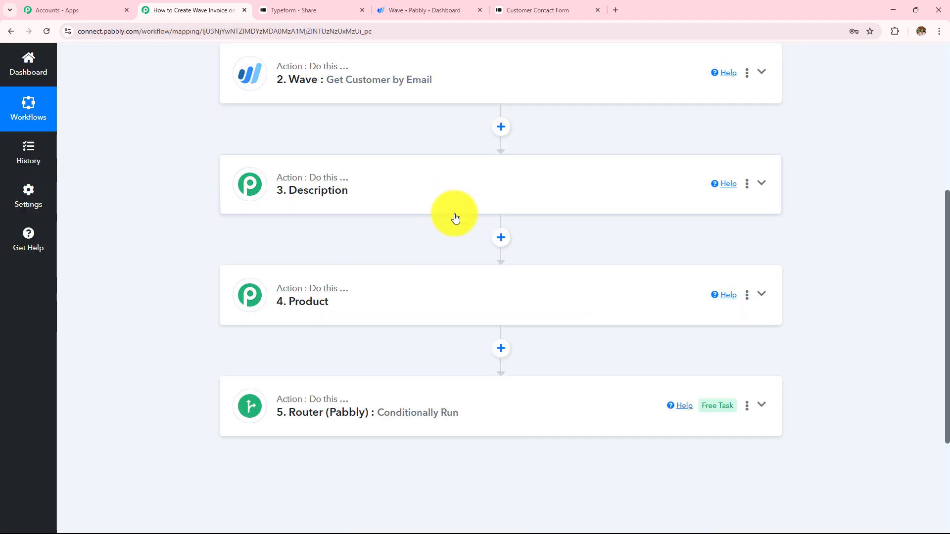
Delete the LED Bulb and Led Tubelight product IDs in the Description step
click(454, 211)
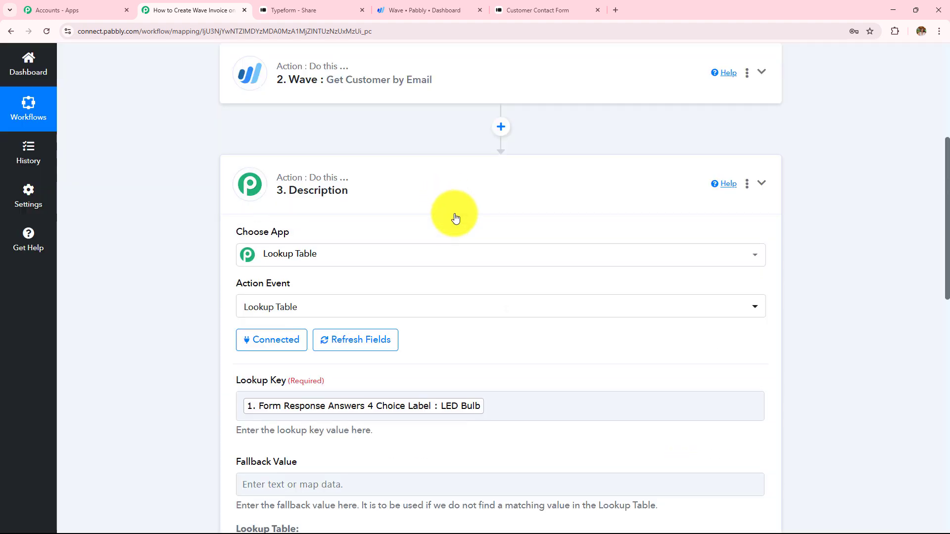
scroll(503, 253, down, 8)
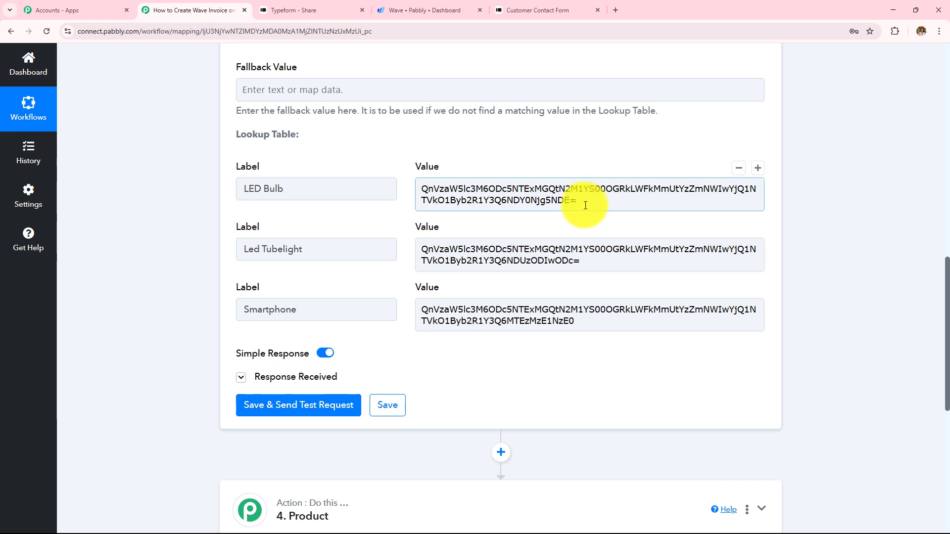
drag(576, 203, 365, 185)
key(BackSpace)
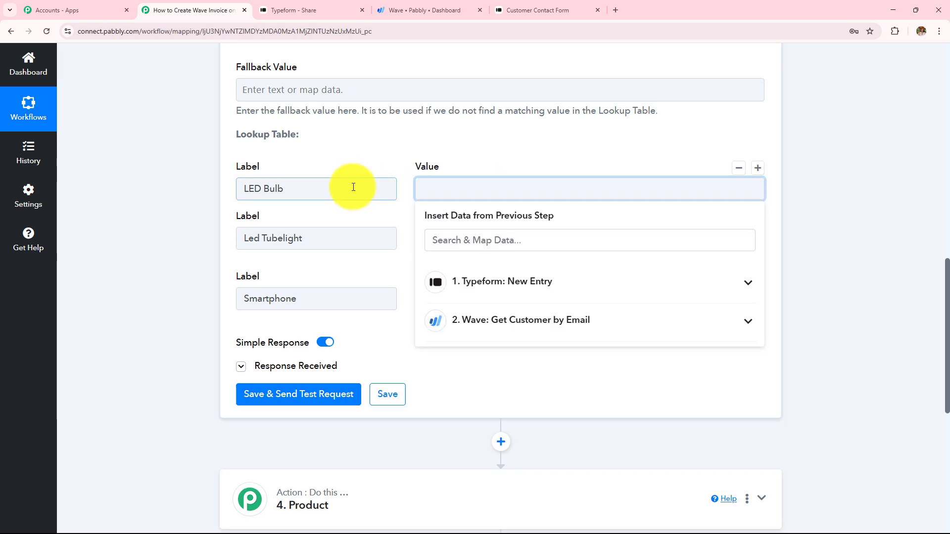
drag(587, 247, 372, 203)
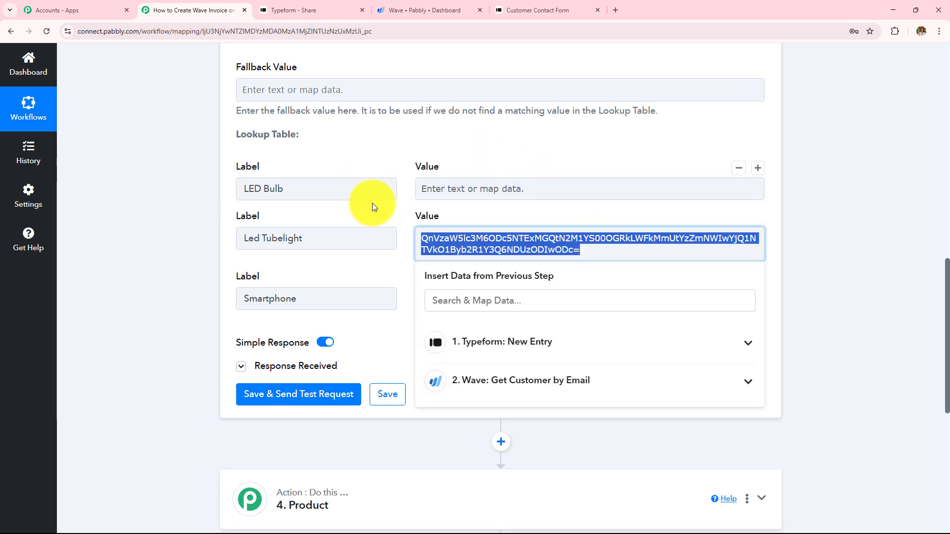
key(BackSpace)
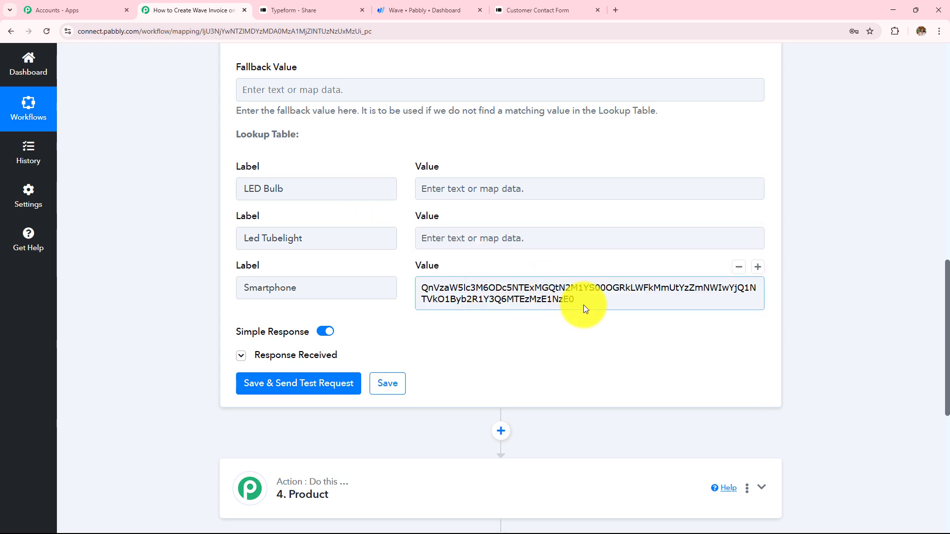
Select the Smartphone product ID, then expand Sales & Payments on the Wave dashboard
drag(579, 303, 402, 283)
click(455, 4)
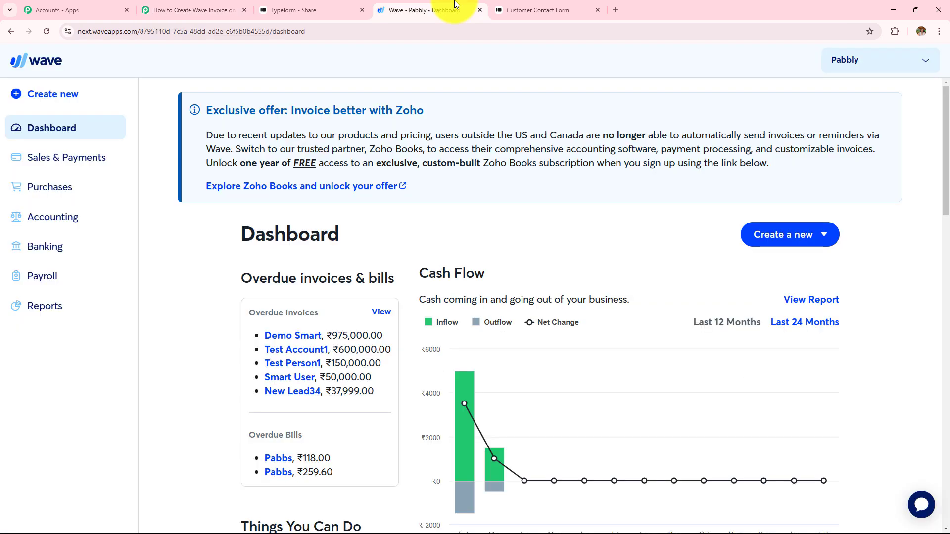
click(40, 156)
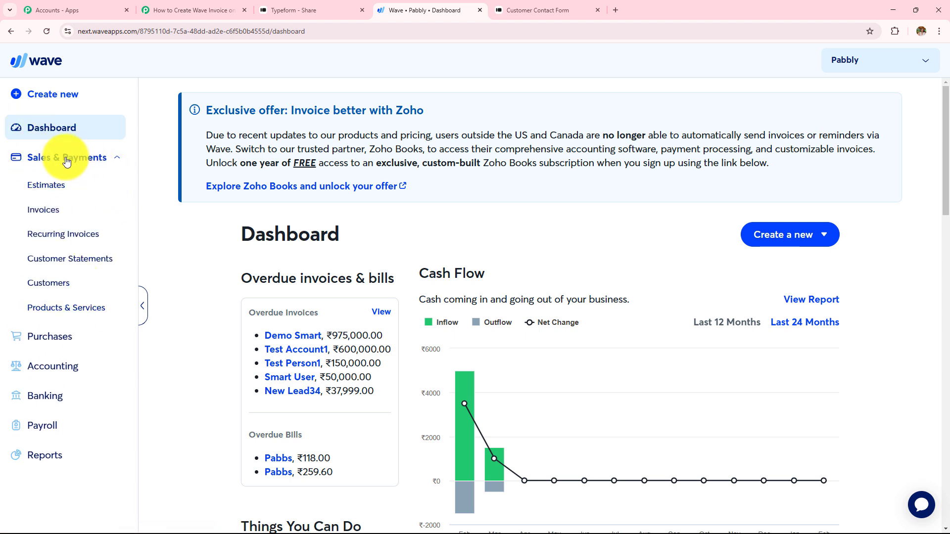
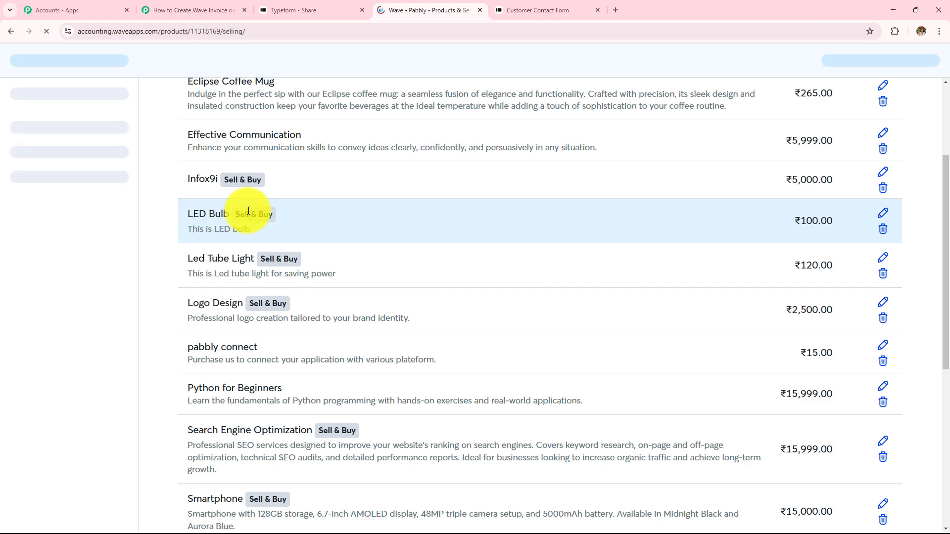
Paste the Wave descriptions for LED Bulb and Led Tubelight into their lookup table values
scroll(311, 239, down, 4)
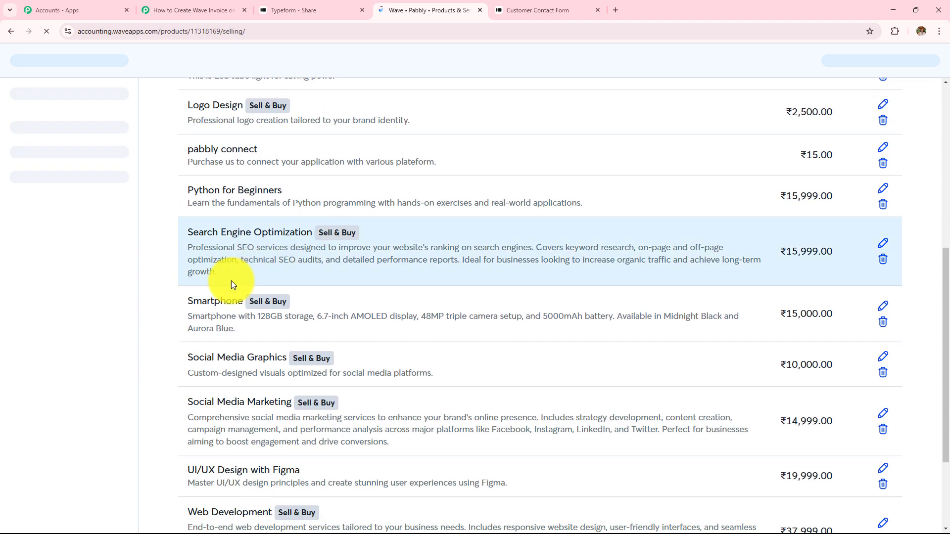
scroll(334, 275, up, 3)
scroll(335, 277, up, 2)
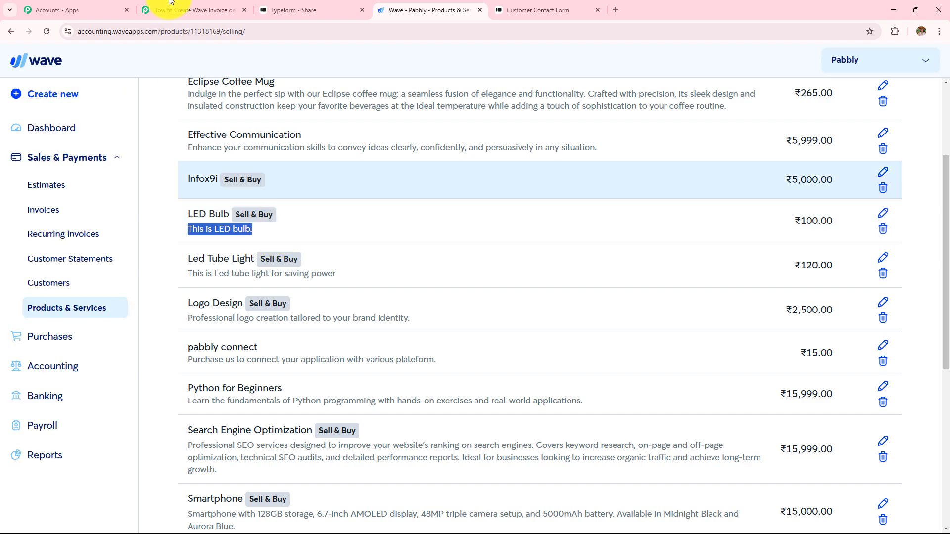
click(193, 9)
click(456, 187)
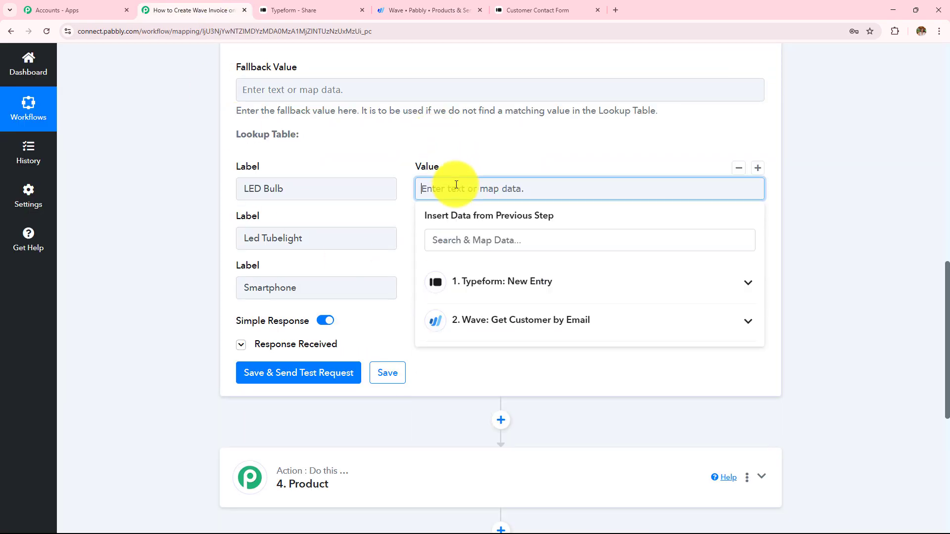
click(425, 6)
drag(188, 275, 345, 281)
key(ctrl+c)
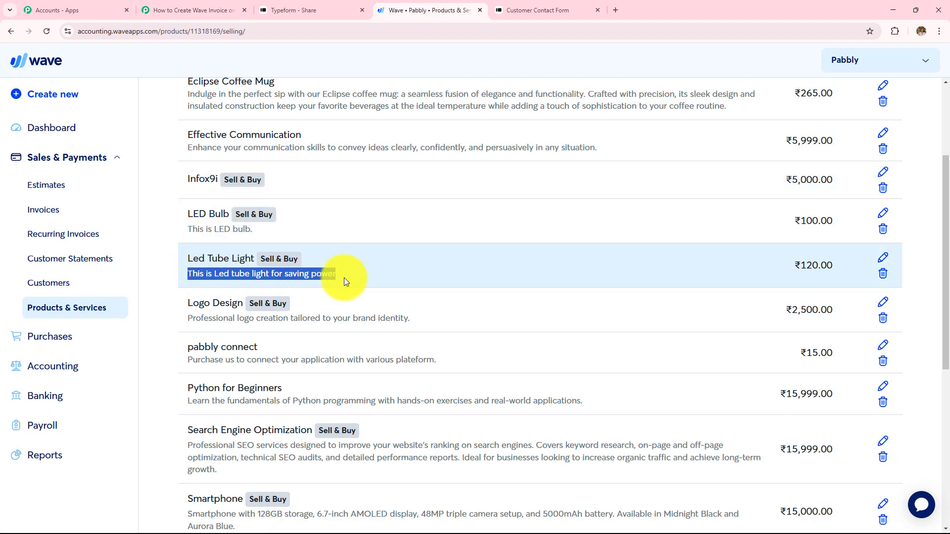
click(170, 11)
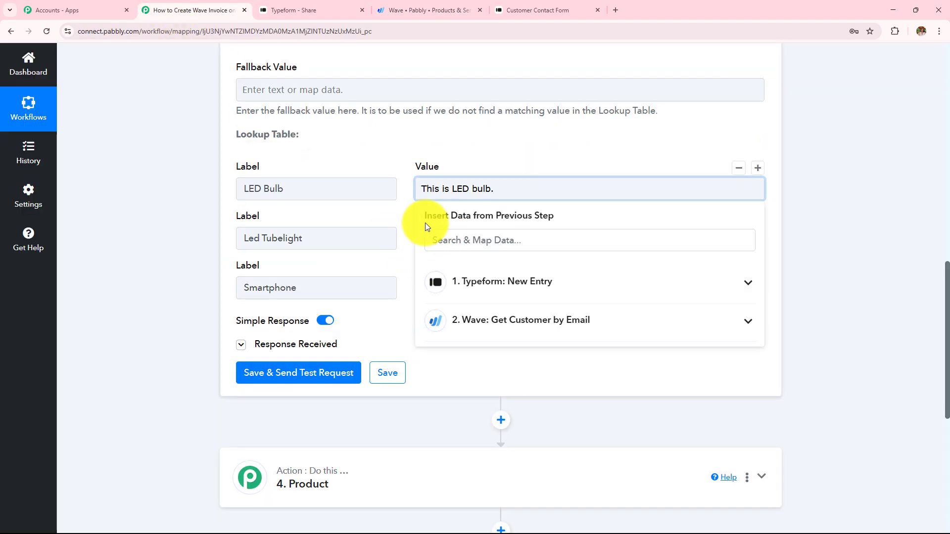
click(436, 237)
key(ctrl+v)
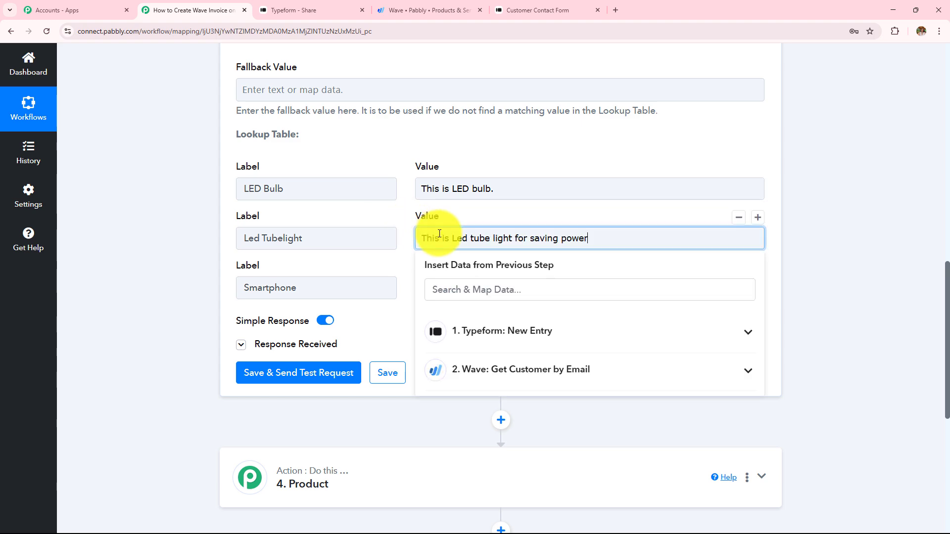
Copy the Smartphone description from Wave's product list into the Smartphone lookup value
click(409, 5)
scroll(414, 307, down, 4)
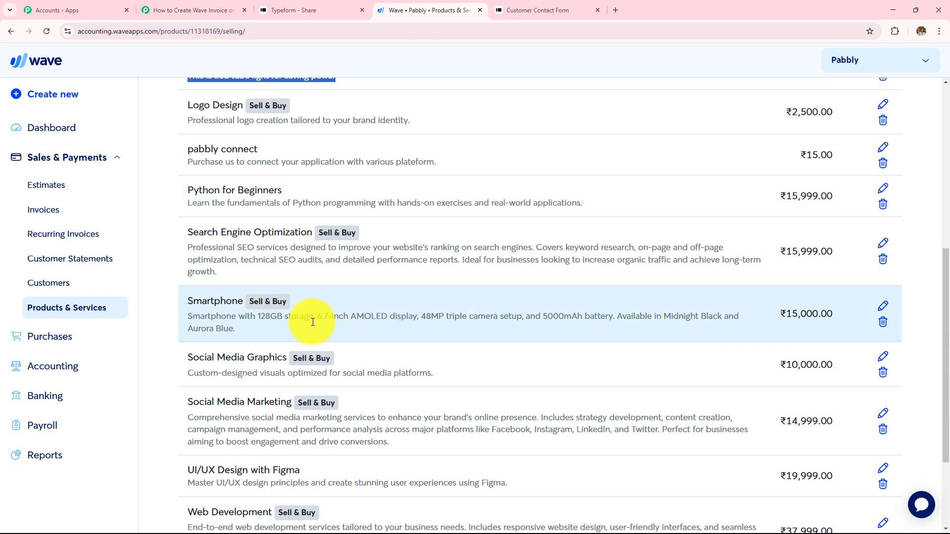
drag(190, 320, 231, 331)
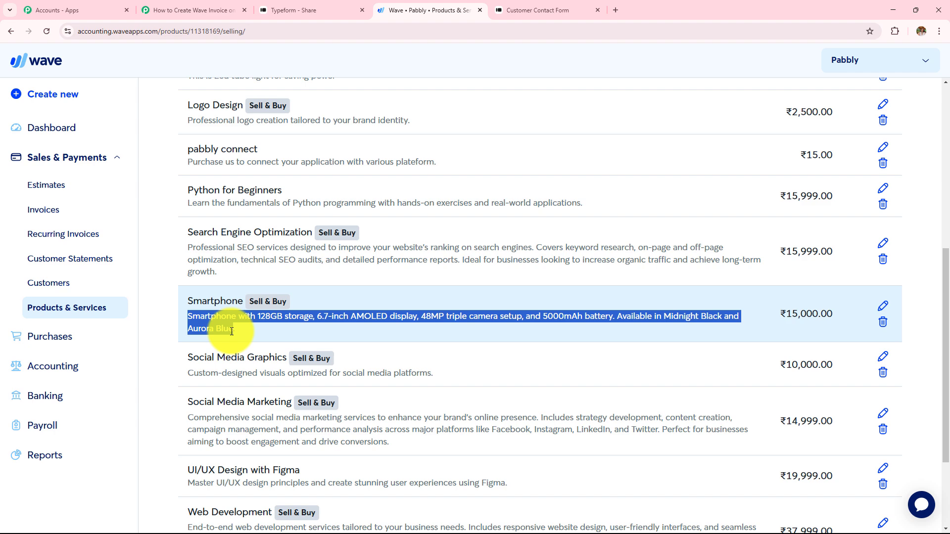
click(201, 6)
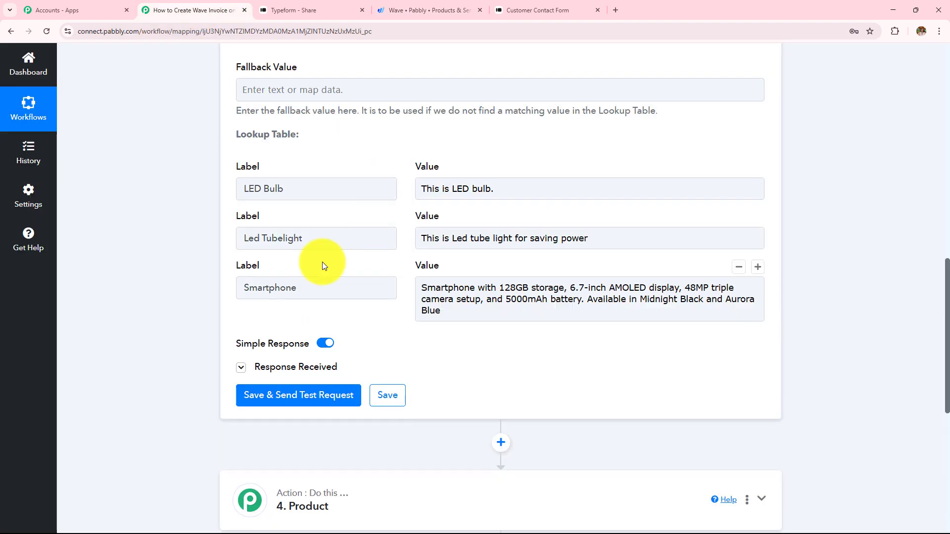
scroll(322, 263, up, 4)
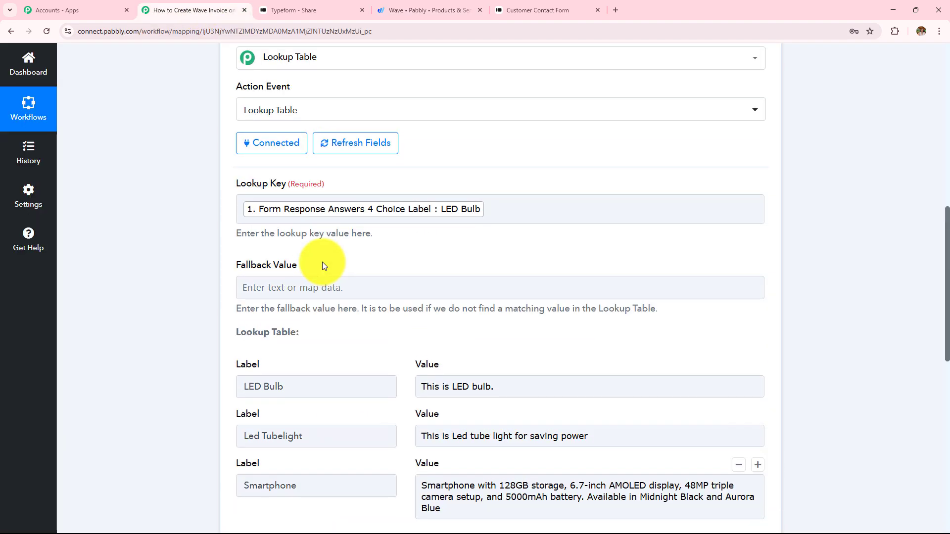
Save the Description lookup step and send a test request
scroll(601, 233, down, 2)
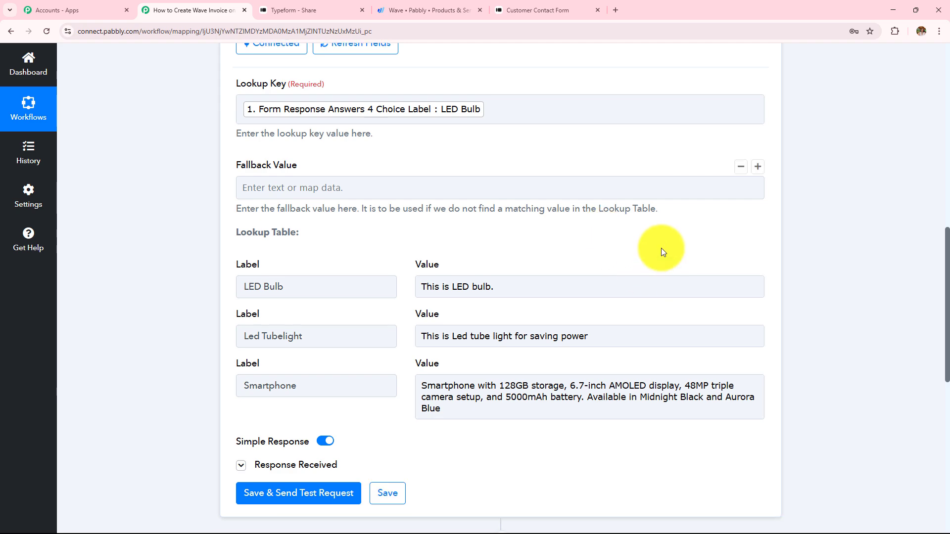
scroll(661, 248, down, 2)
click(317, 400)
scroll(476, 236, down, 3)
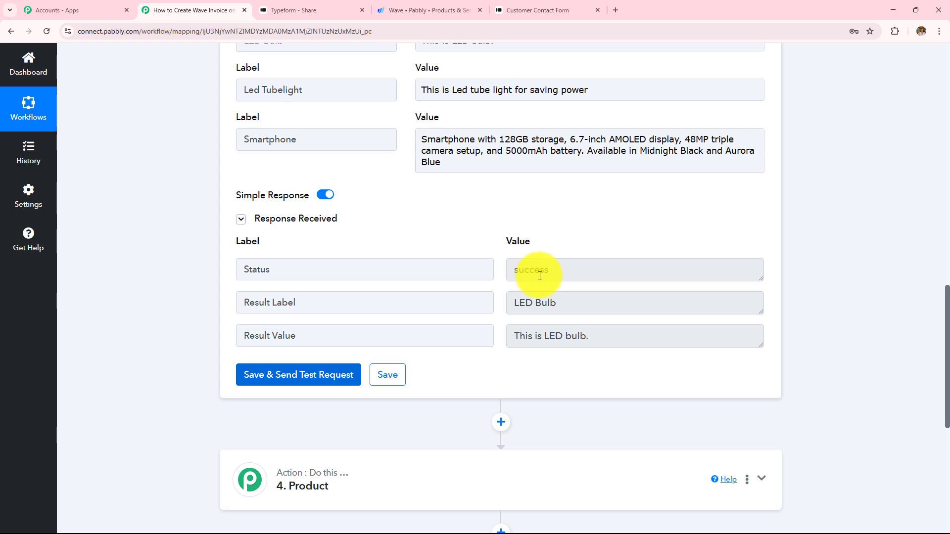
Verify the test response shows Result Label LED Bulb and Result Value 'This is LED bulb.'
click(581, 304)
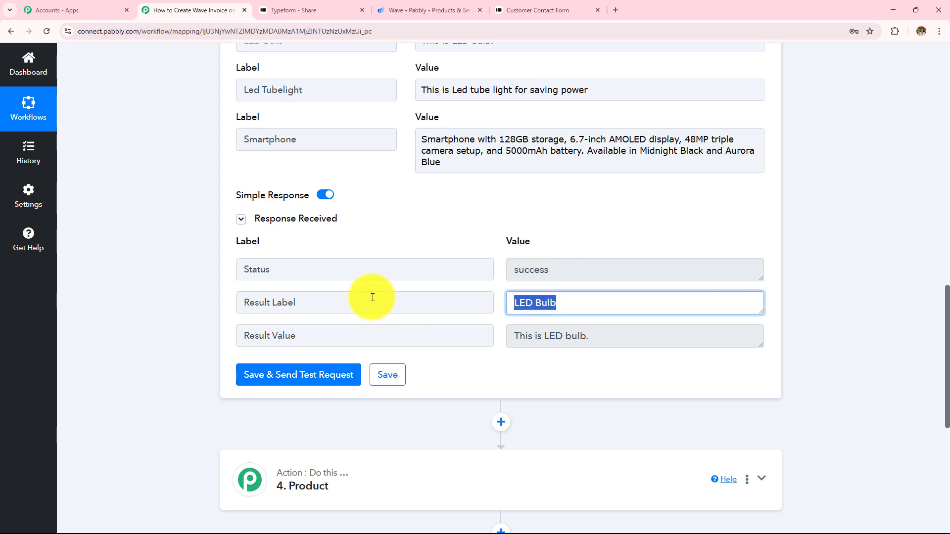
scroll(414, 200, up, 1)
scroll(415, 201, up, 7)
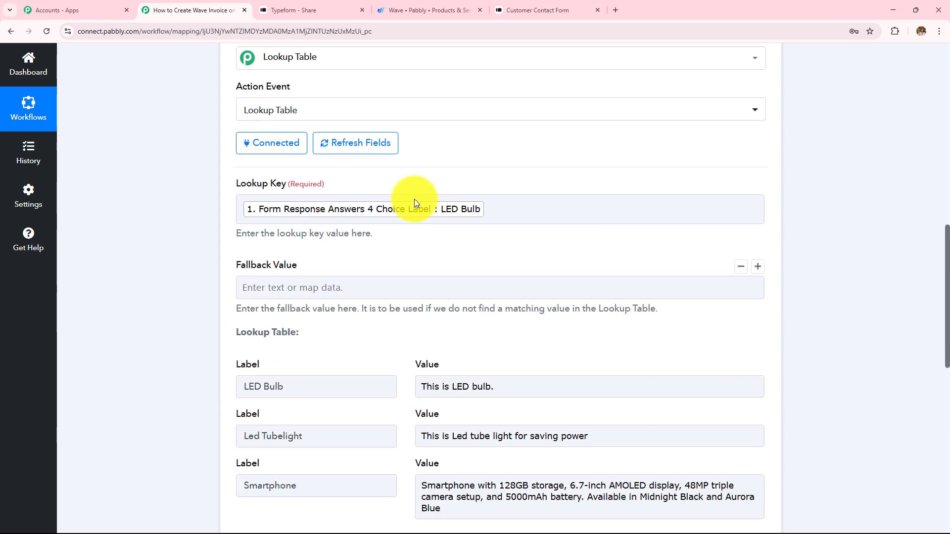
scroll(452, 232, down, 3)
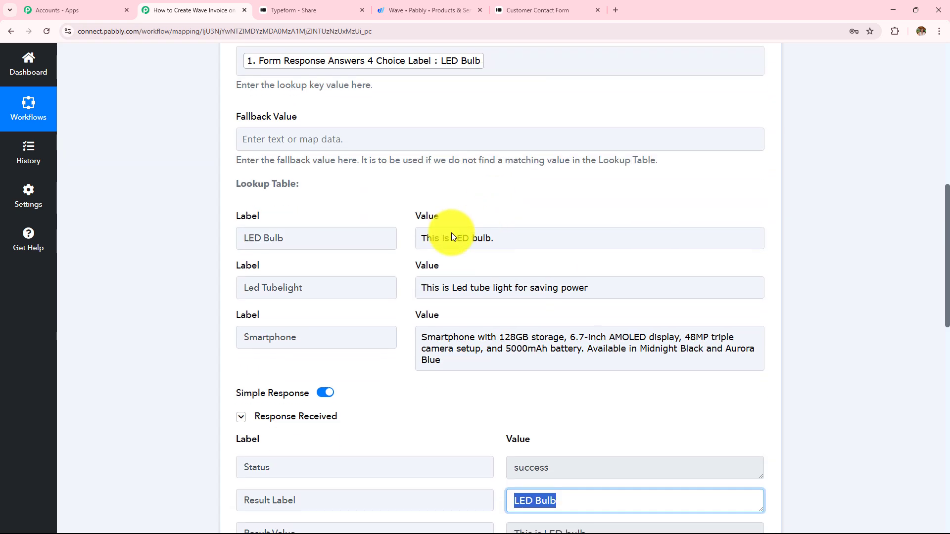
click(276, 237)
drag(244, 238, 394, 240)
scroll(652, 219, down, 1)
scroll(652, 220, down, 2)
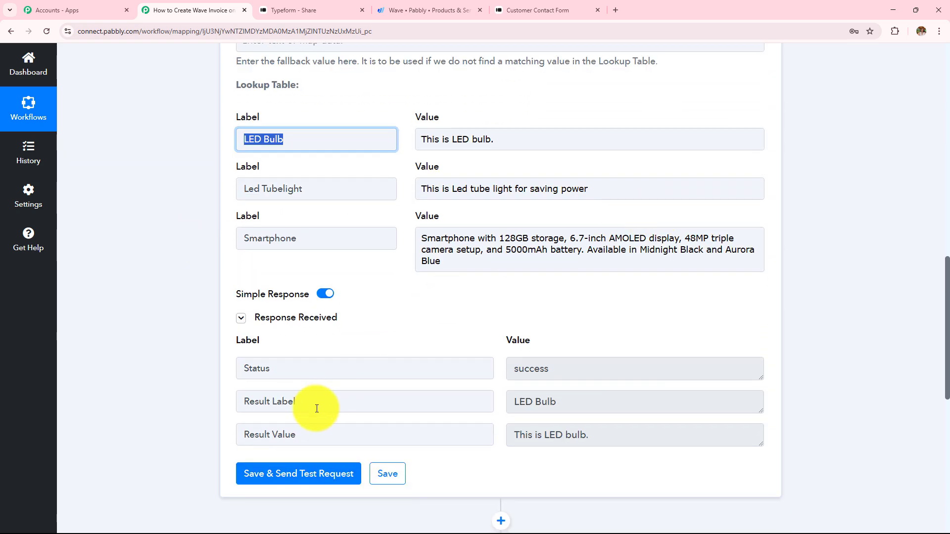
triple_click(623, 439)
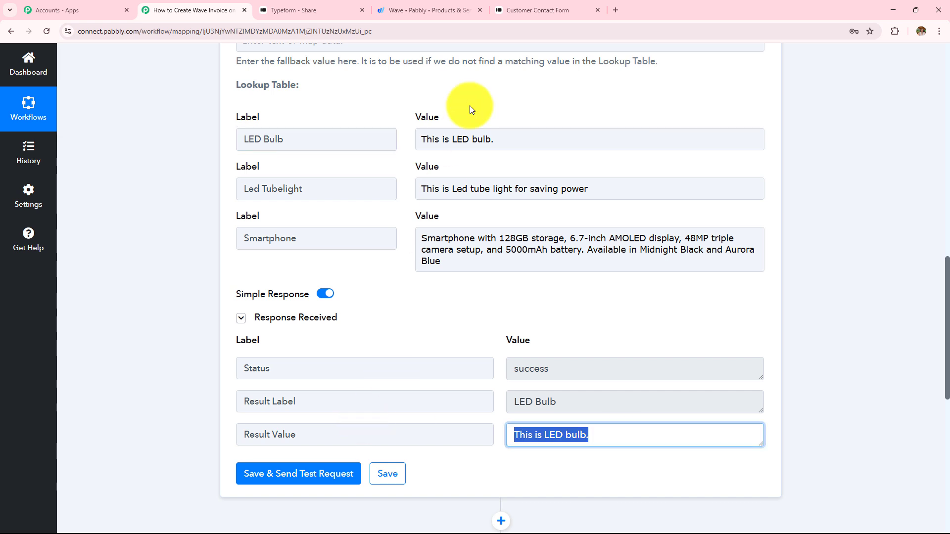
triple_click(517, 140)
click(496, 111)
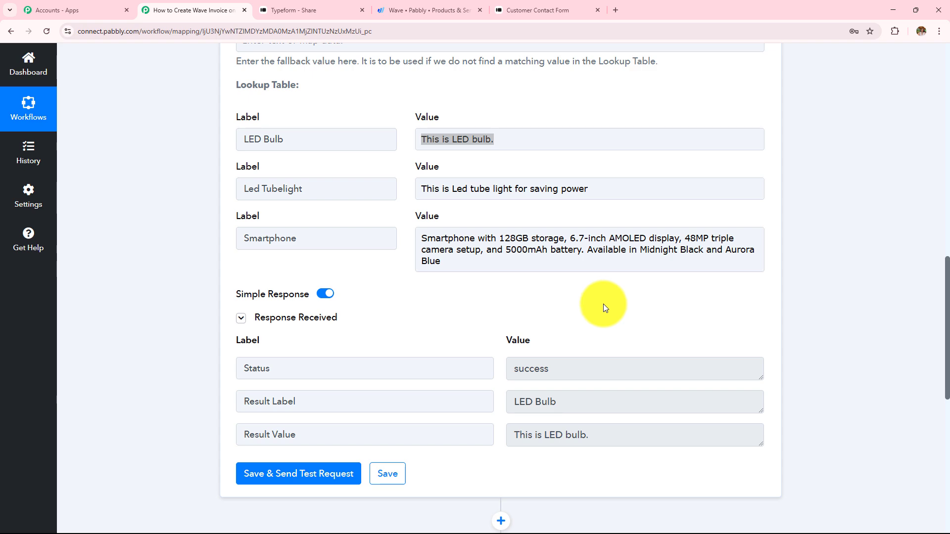
scroll(793, 274, up, 8)
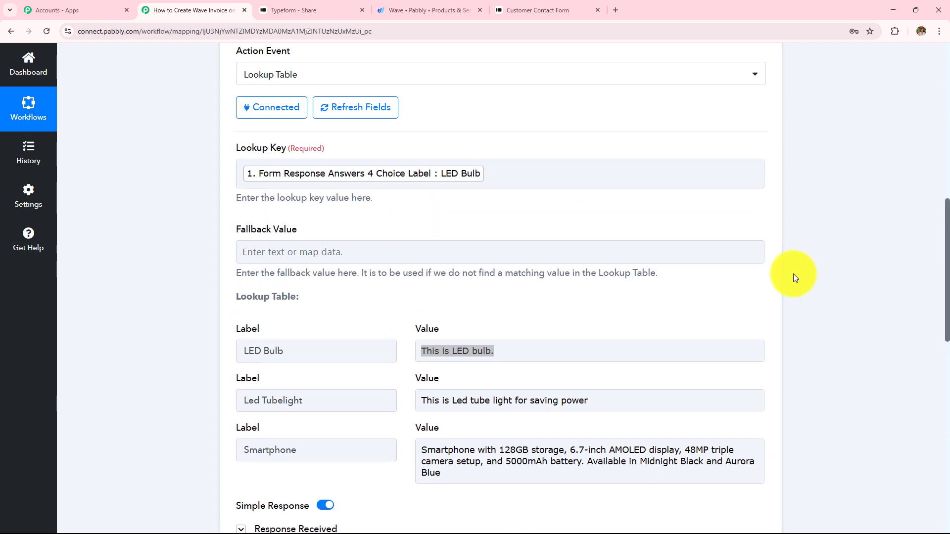
Duplicate the Description lookup step and rename the copy to 'Price'
click(746, 136)
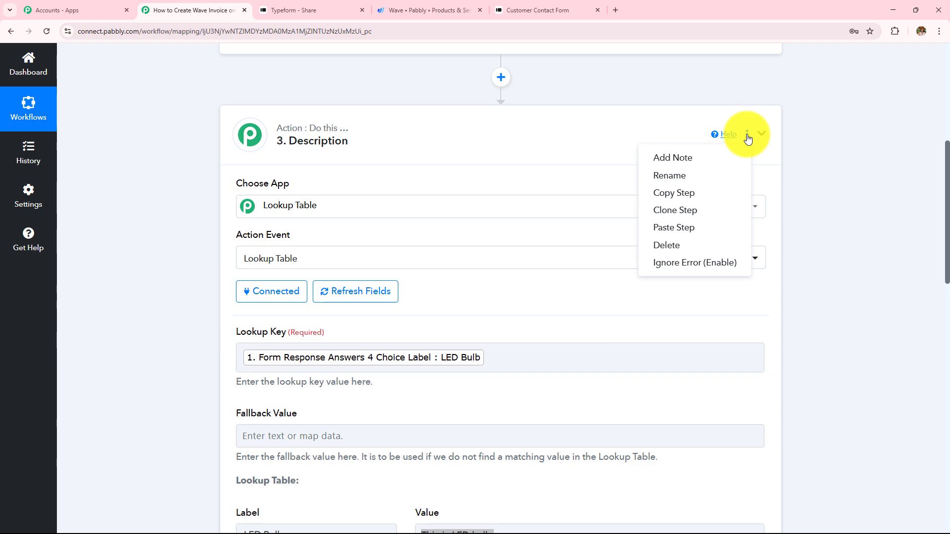
click(689, 211)
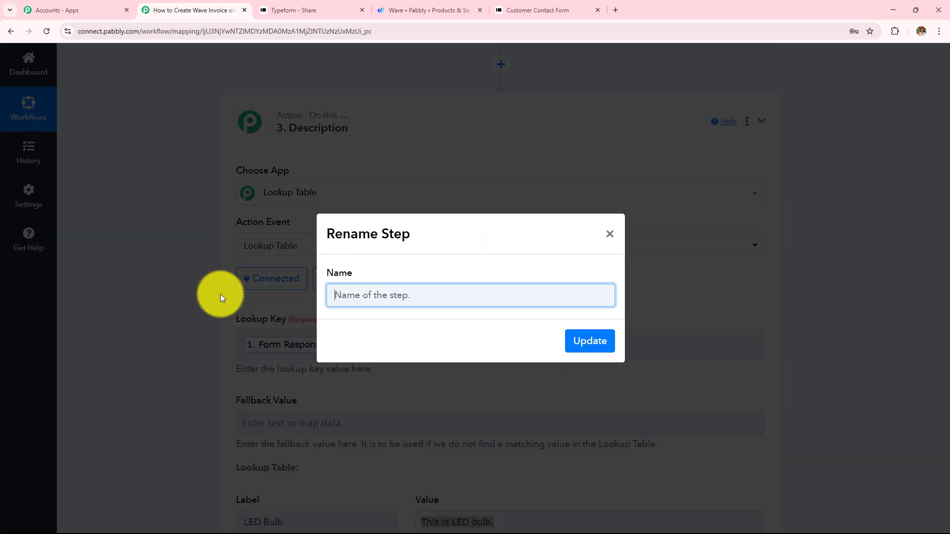
text(P)
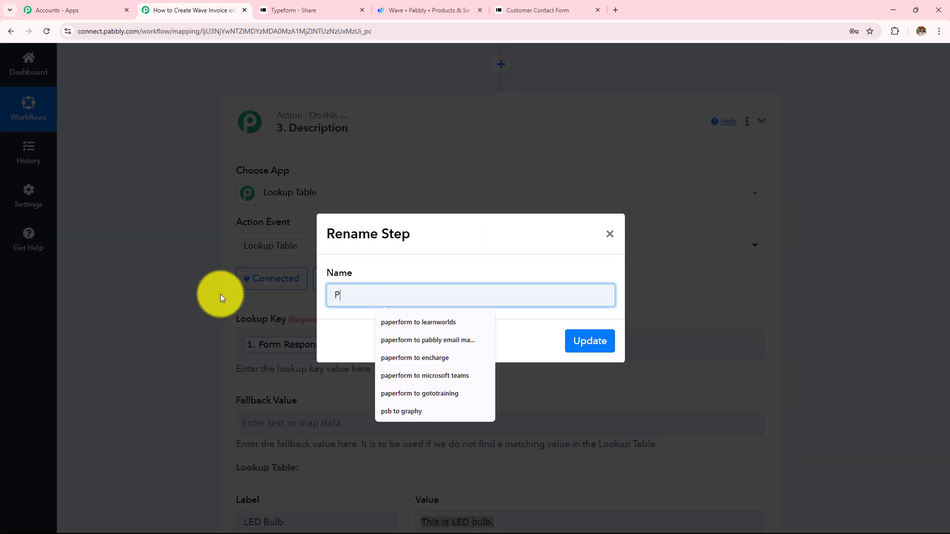
text(rice)
click(589, 341)
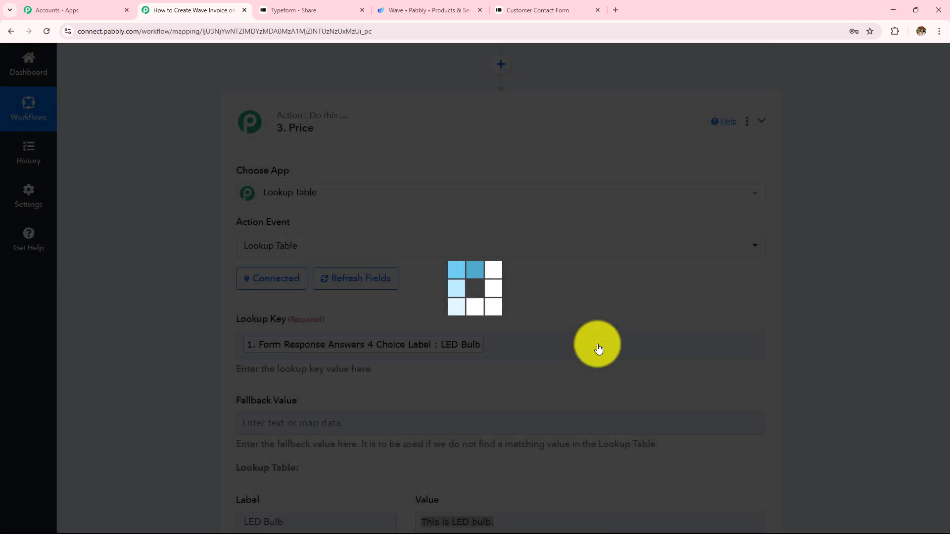
Clear the LED Bulb, Led Tubelight and Smartphone values in the Price lookup table
scroll(560, 268, down, 2)
scroll(562, 267, down, 2)
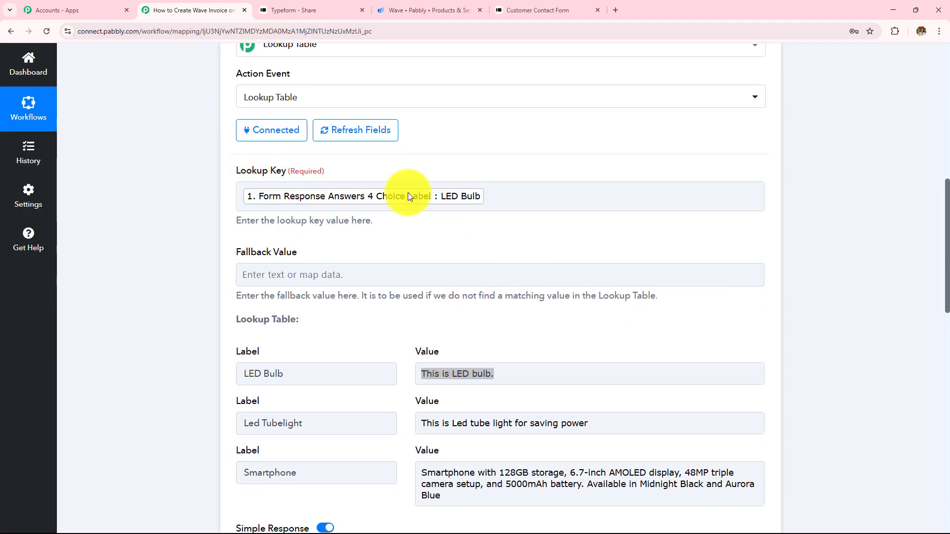
scroll(570, 248, down, 4)
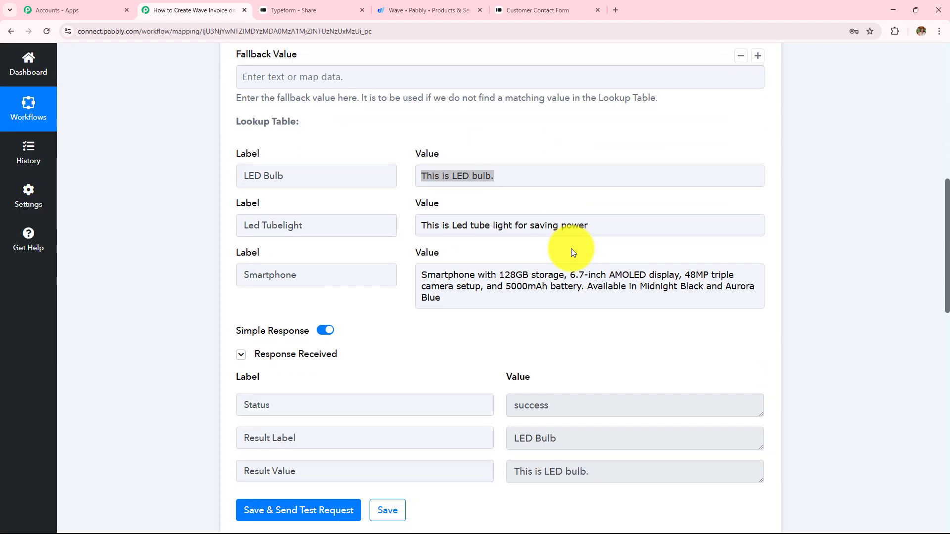
click(515, 179)
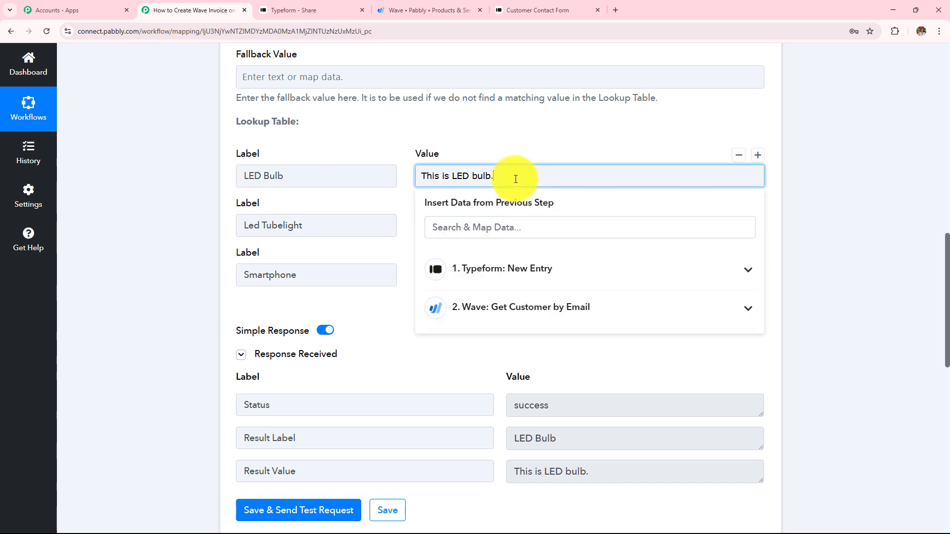
key(ctrl+a)
key(BackSpace)
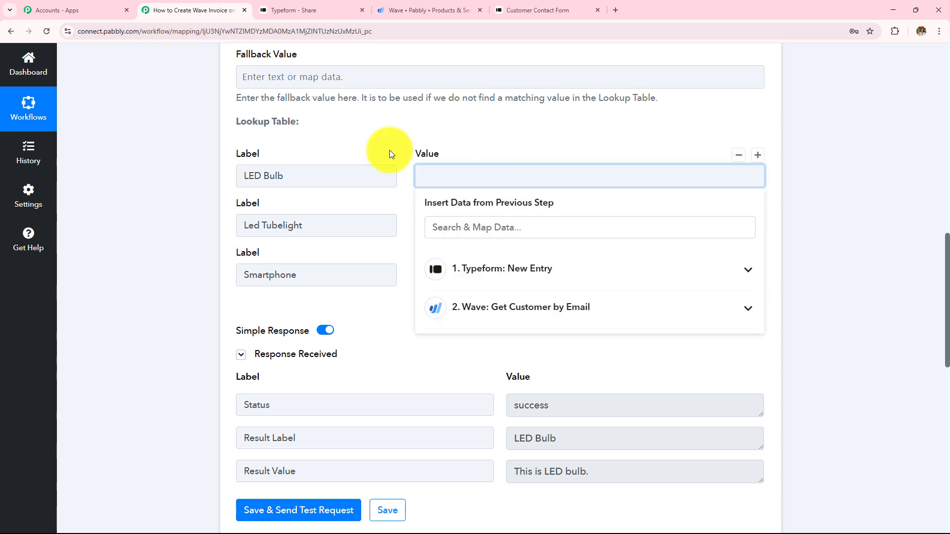
click(613, 224)
click(589, 231)
key(ctrl+a)
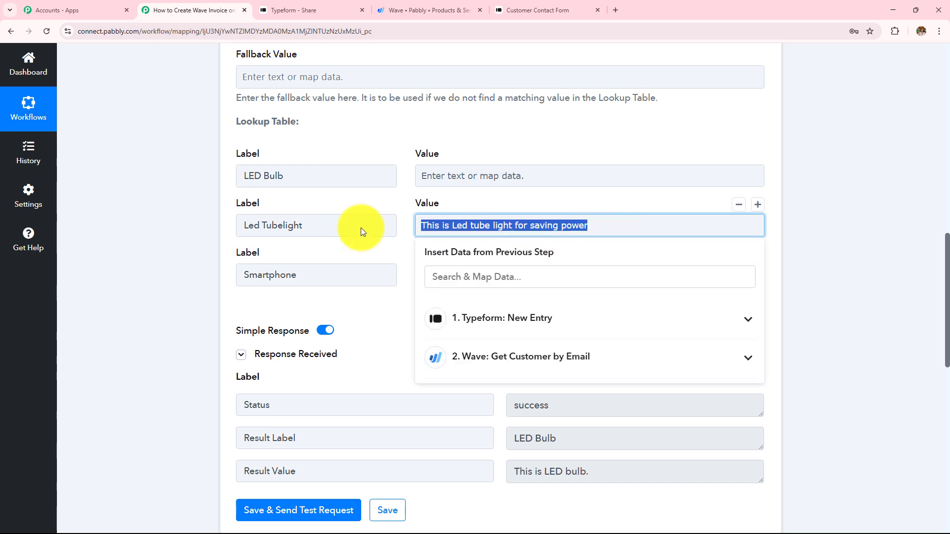
key(BackSpace)
click(360, 243)
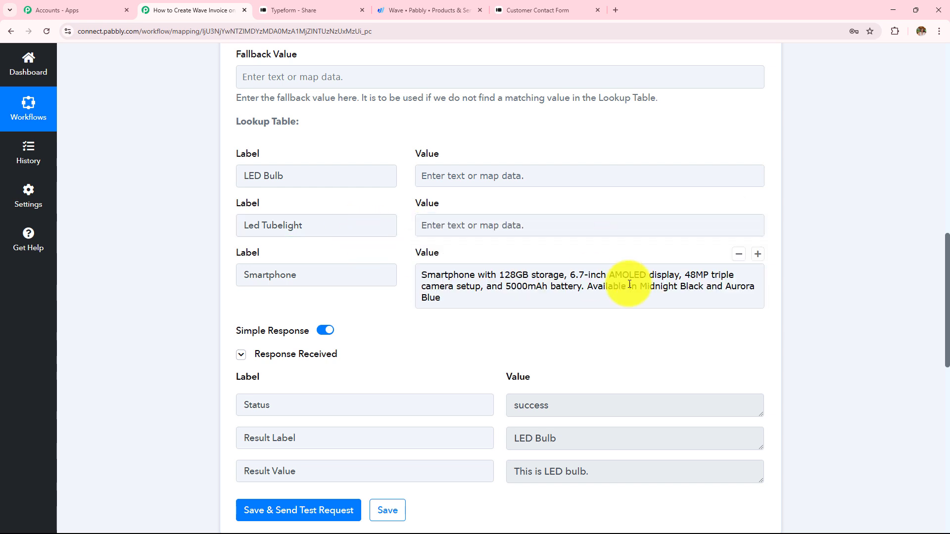
click(451, 297)
key(ctrl+a)
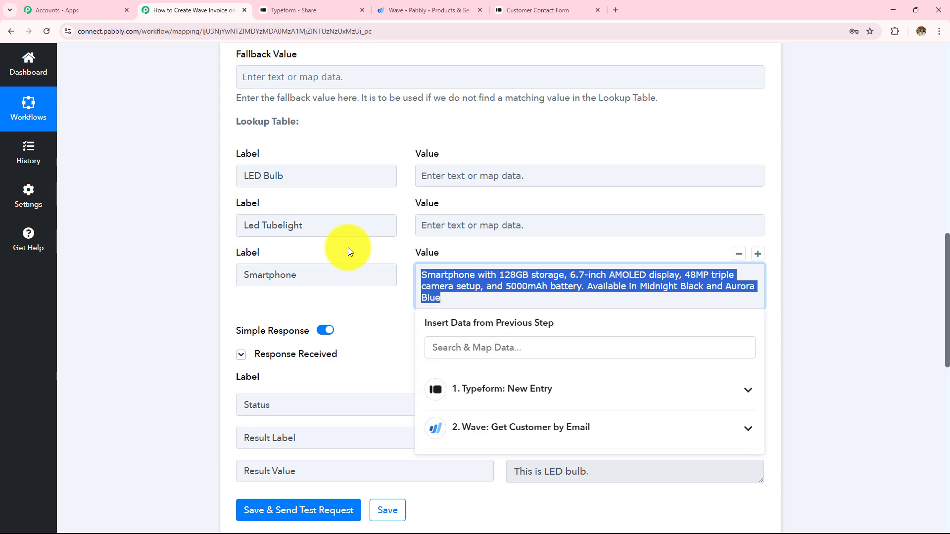
key(BackSpace)
click(425, 10)
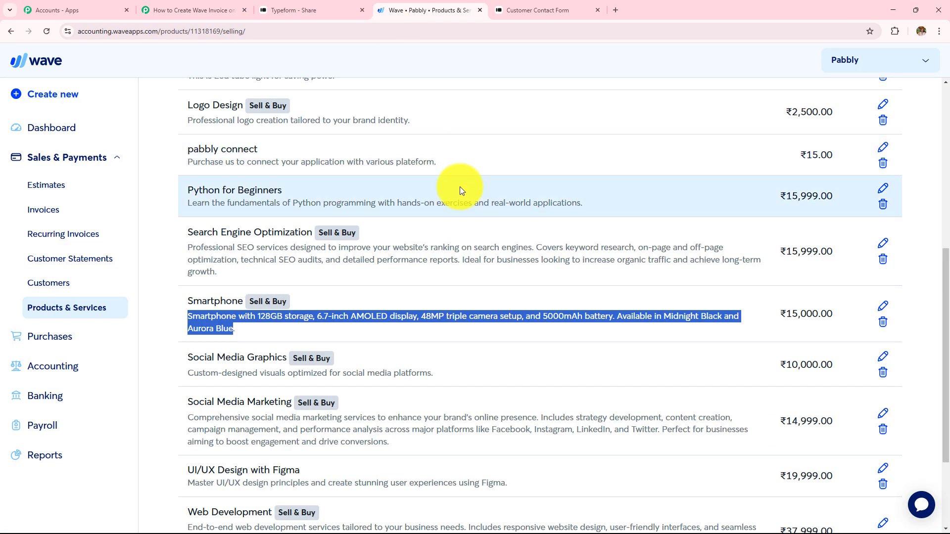
Enter Wave prices for LED Bulb (100) and Led Tubelight (120) in the Price lookup
scroll(443, 221, up, 4)
drag(803, 225, 810, 225)
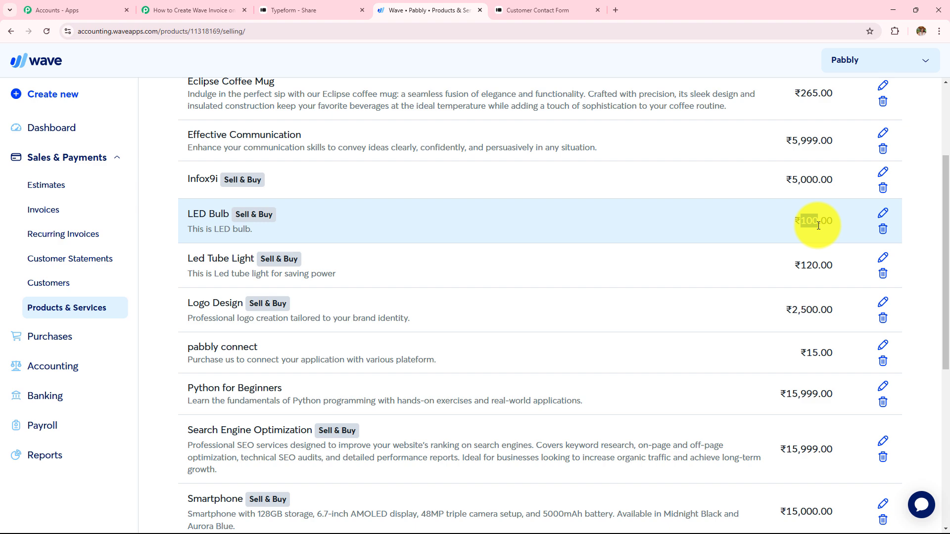
click(194, 10)
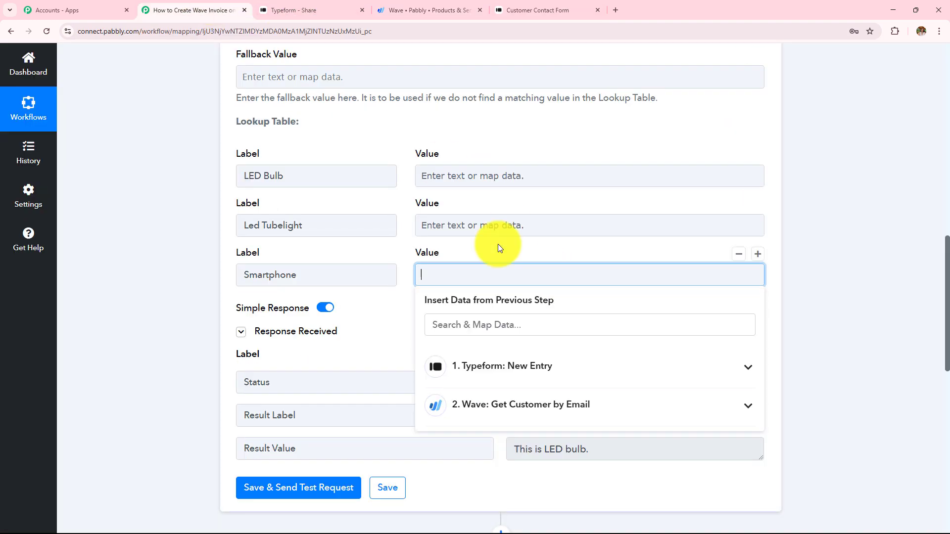
click(469, 176)
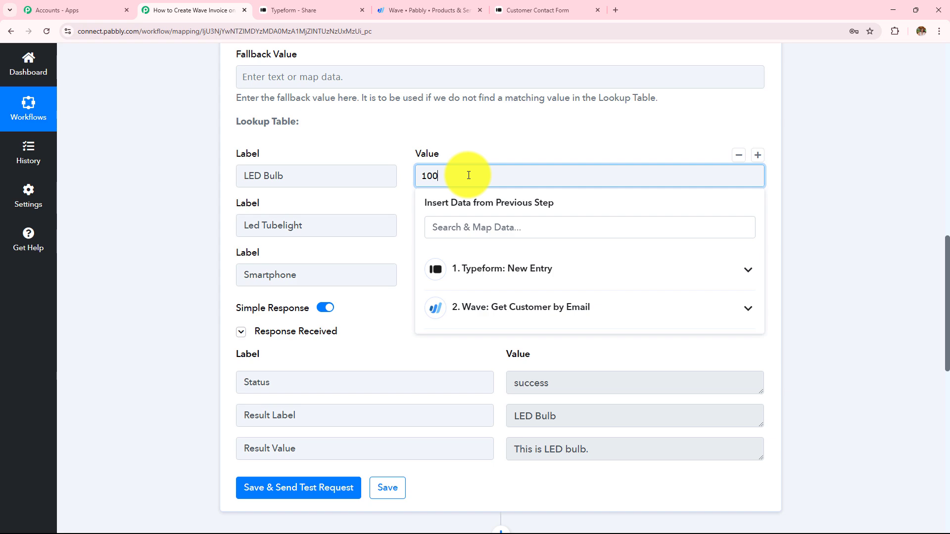
click(436, 9)
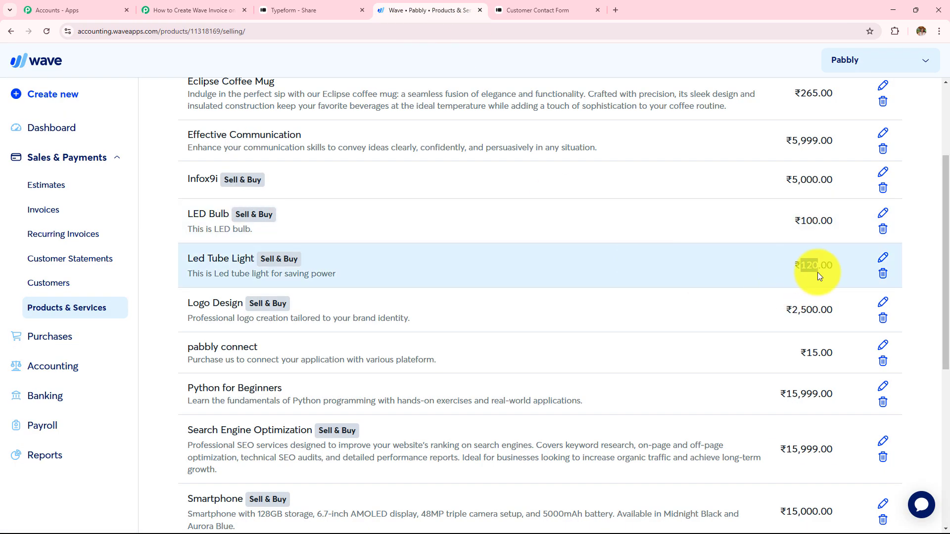
click(163, 9)
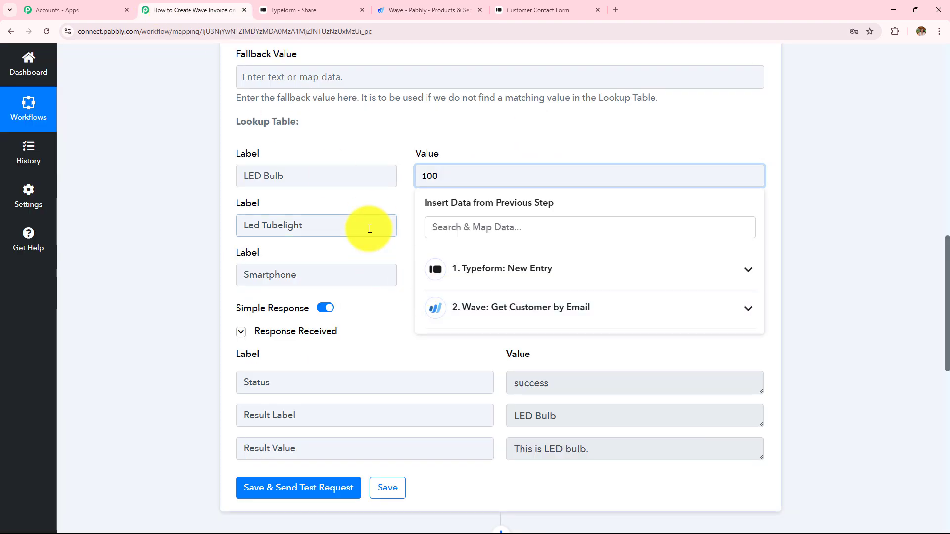
click(447, 237)
text(120)
Copy the Smartphone price 15,000 from Wave into the Smartphone lookup value
click(429, 10)
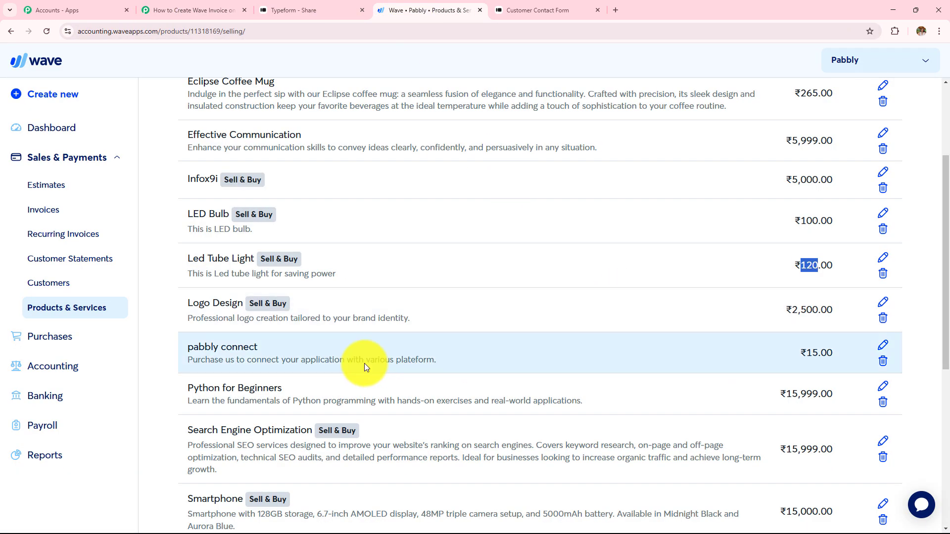
scroll(376, 364, down, 2)
drag(786, 414, 816, 419)
key(ctrl+c)
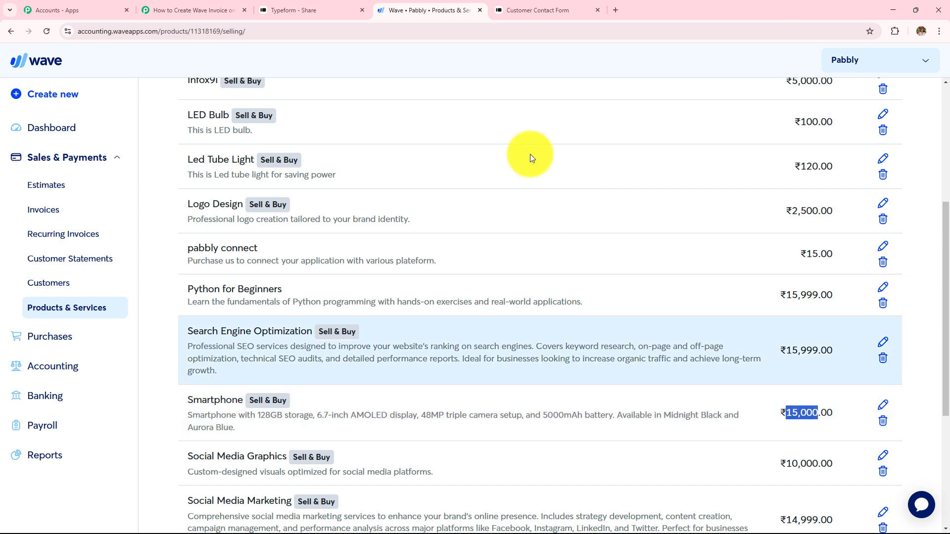
click(203, 10)
click(492, 277)
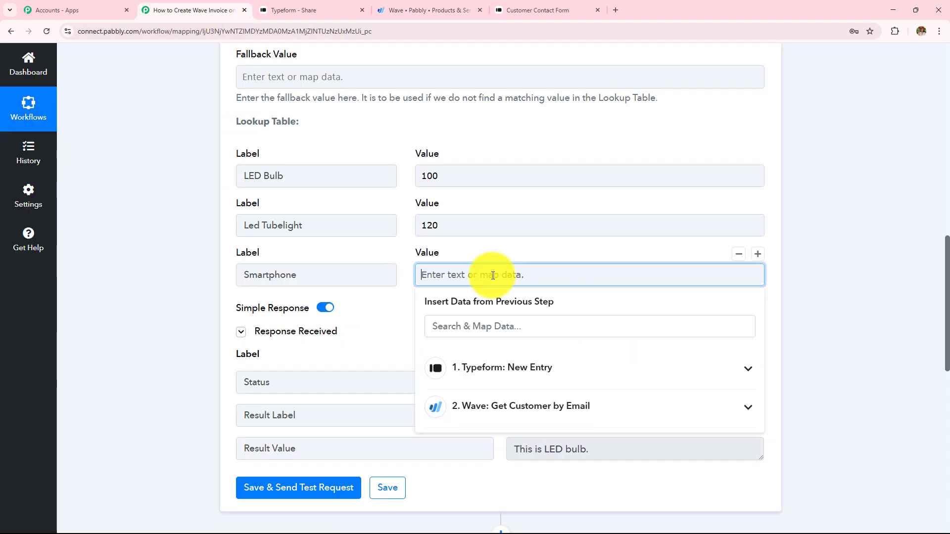
key(ctrl+v)
Save the Price lookup step and send a test request
click(316, 381)
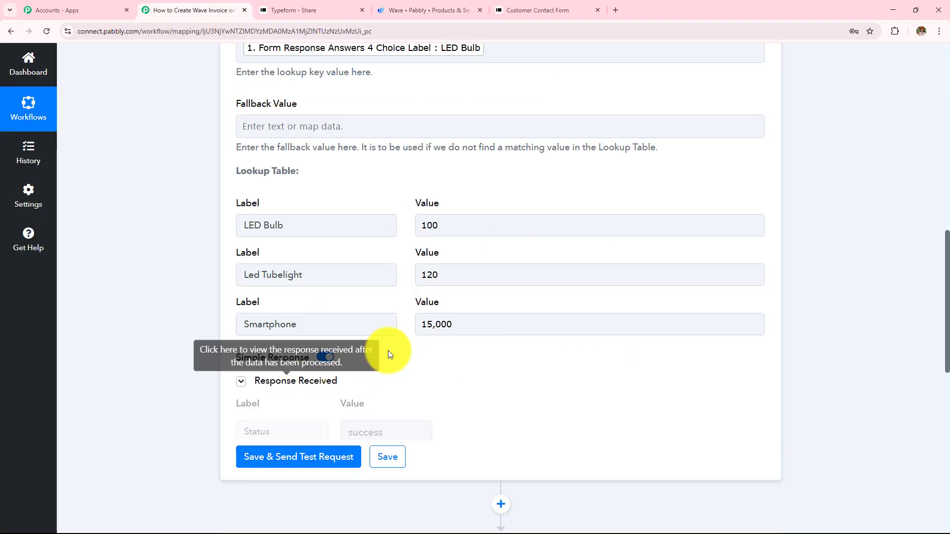
click(326, 381)
click(318, 409)
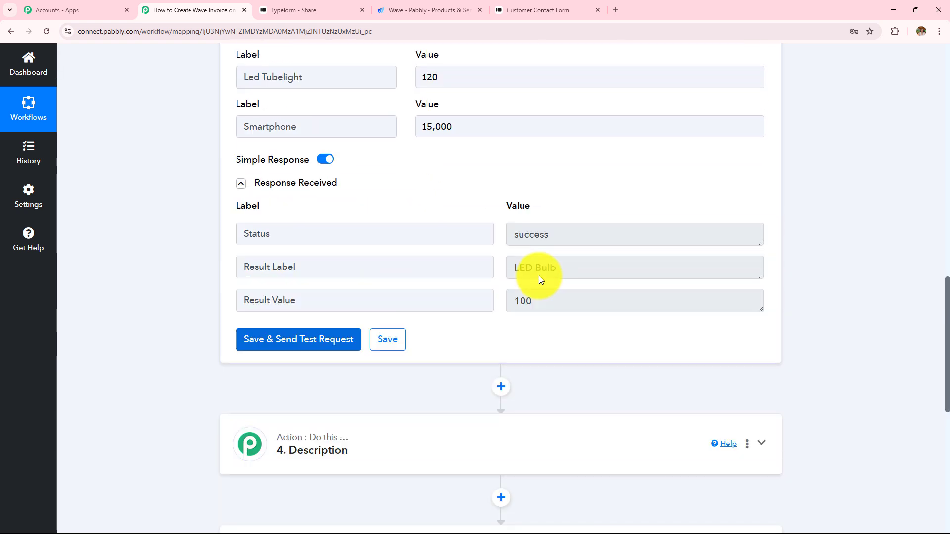
scroll(540, 276, up, 7)
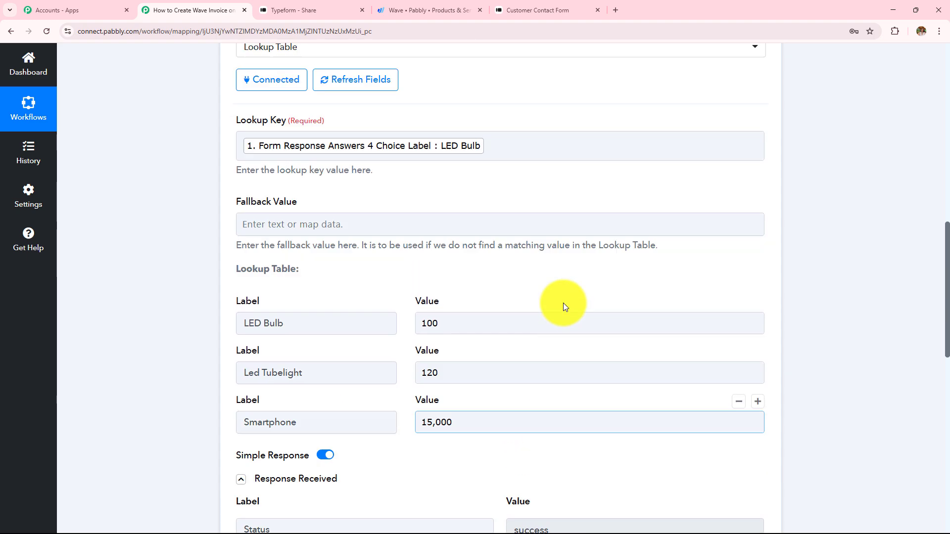
scroll(530, 280, down, 4)
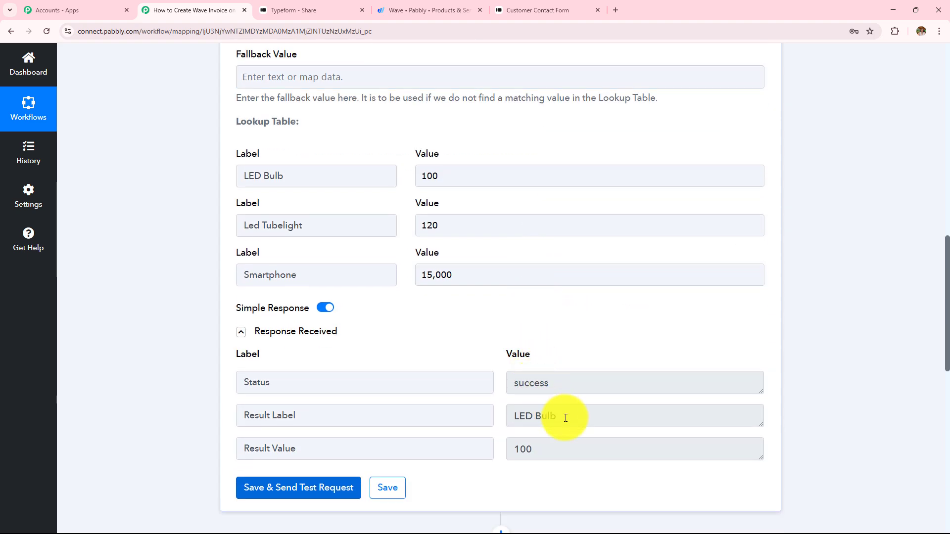
Confirm the test returns LED Bulb with Result Value 100, then collapse the Price step
double_click(432, 177)
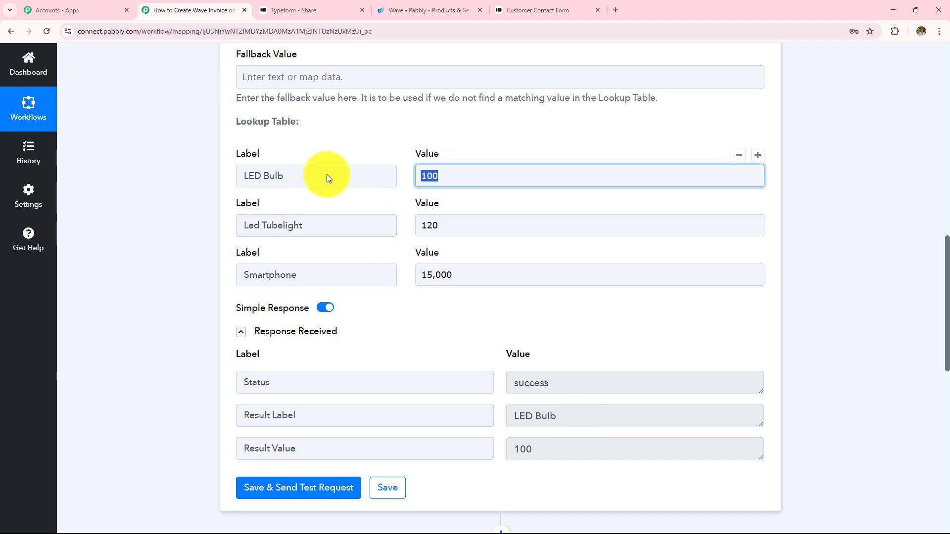
double_click(545, 450)
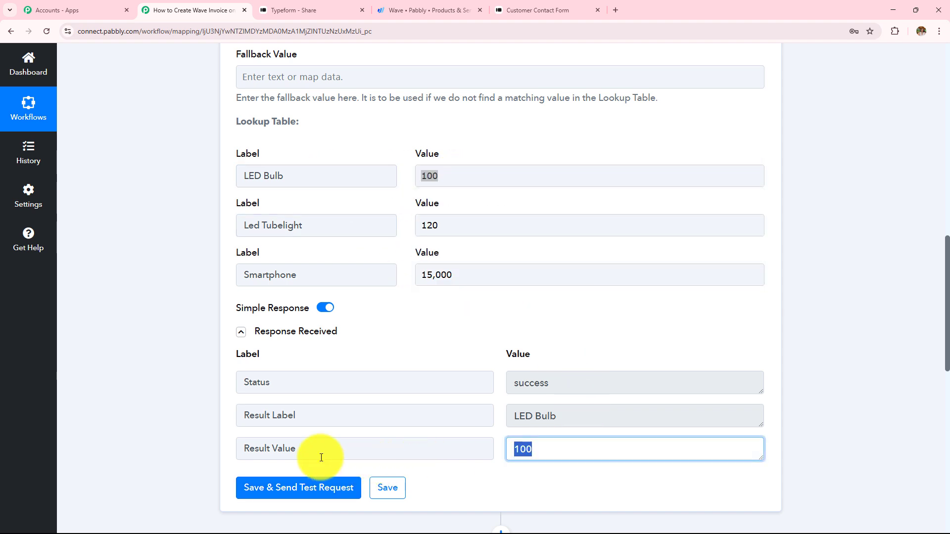
triple_click(267, 443)
scroll(494, 410, up, 12)
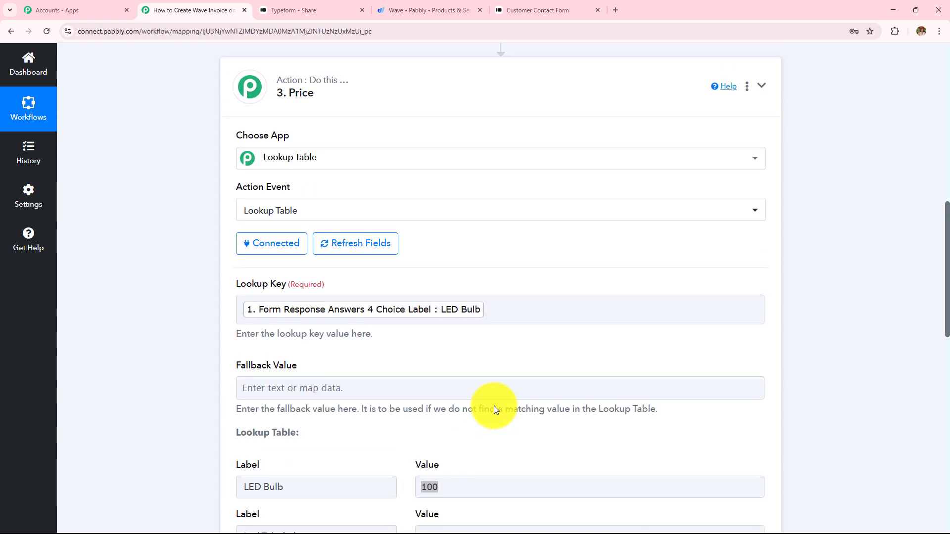
click(464, 357)
scroll(396, 297, down, 4)
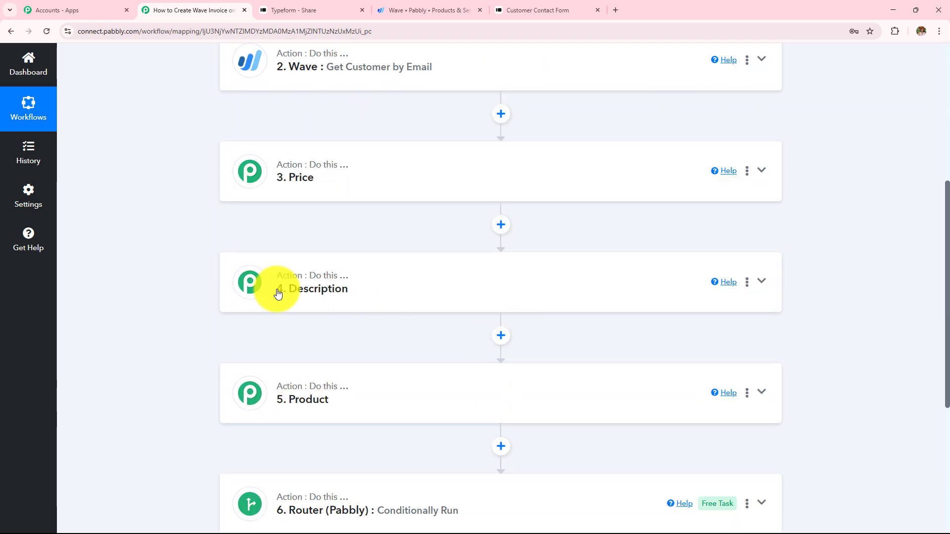
Open the Router's Existing Customers route and view its filter response: success, Condition is true
scroll(455, 246, down, 2)
scroll(456, 245, down, 2)
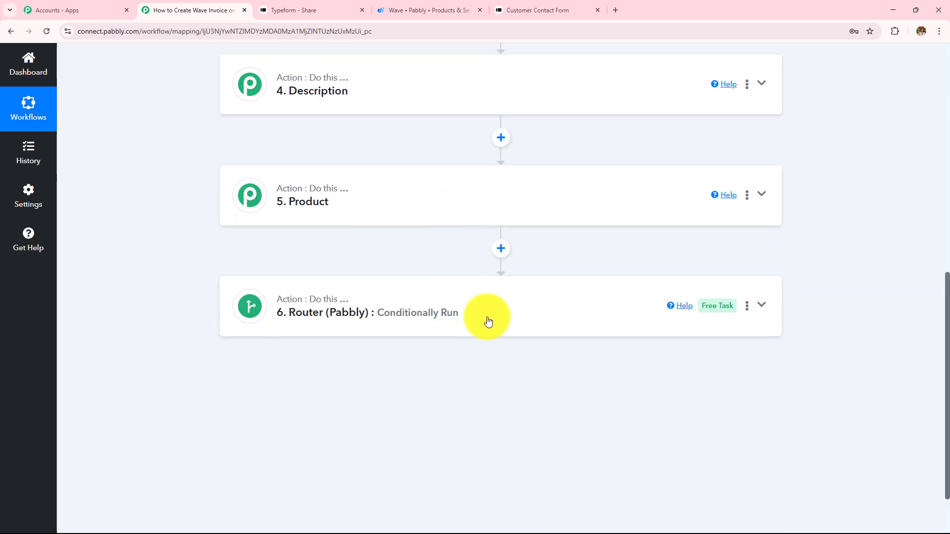
click(488, 322)
scroll(642, 286, down, 2)
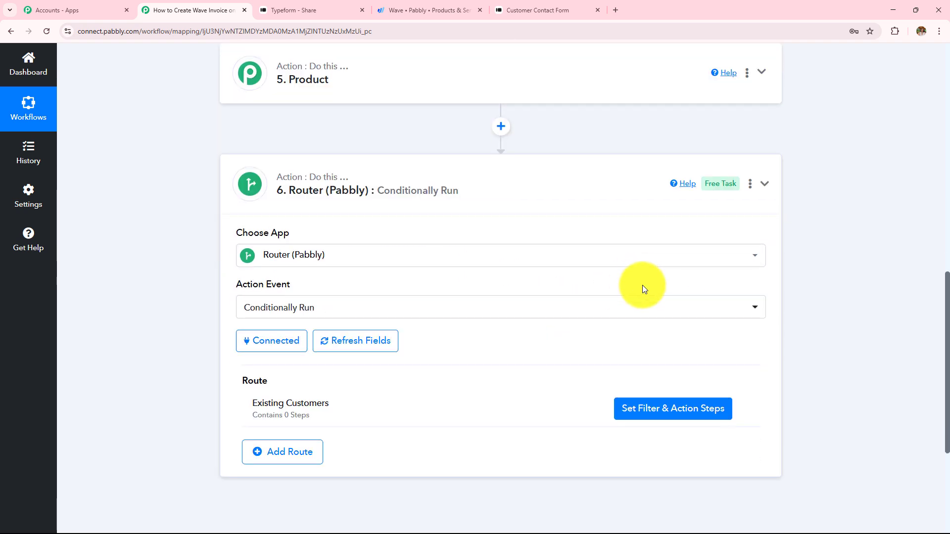
click(644, 417)
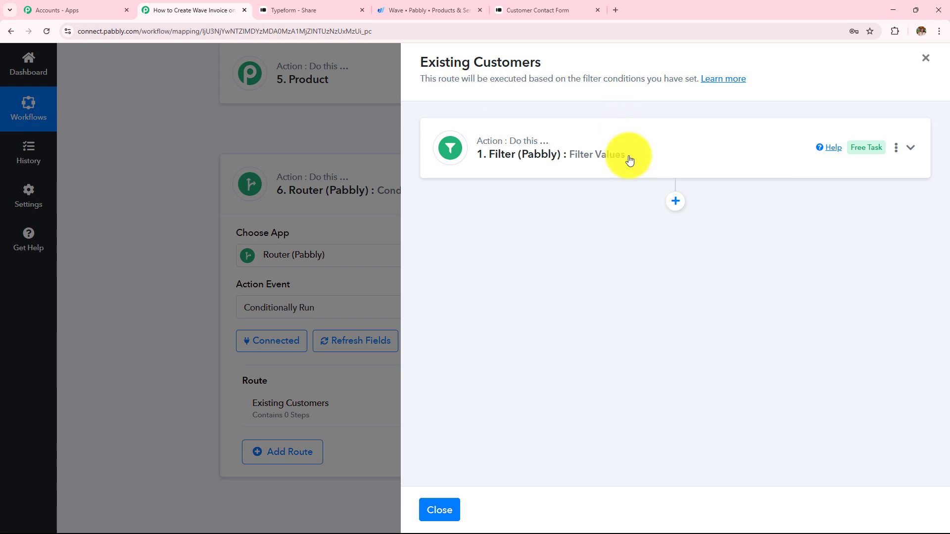
click(627, 159)
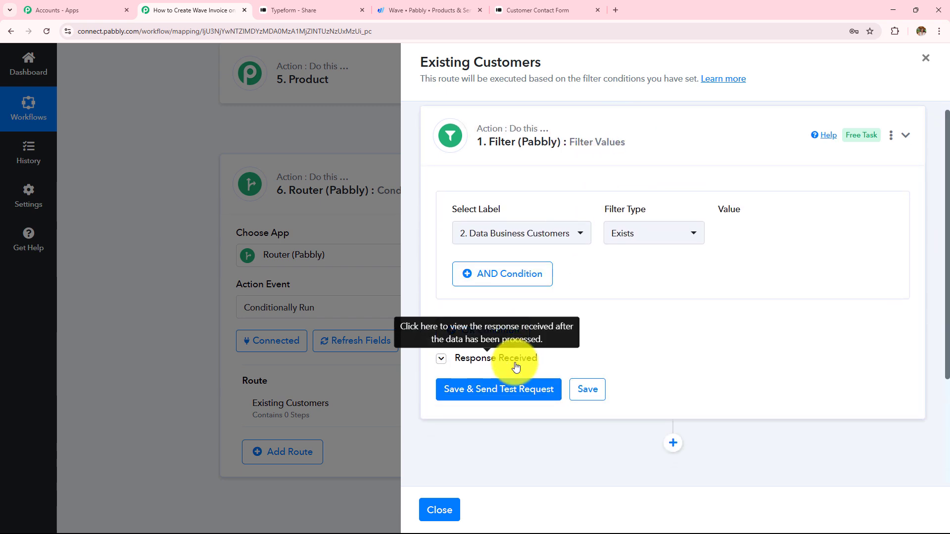
click(515, 364)
scroll(624, 328, down, 3)
scroll(627, 331, down, 2)
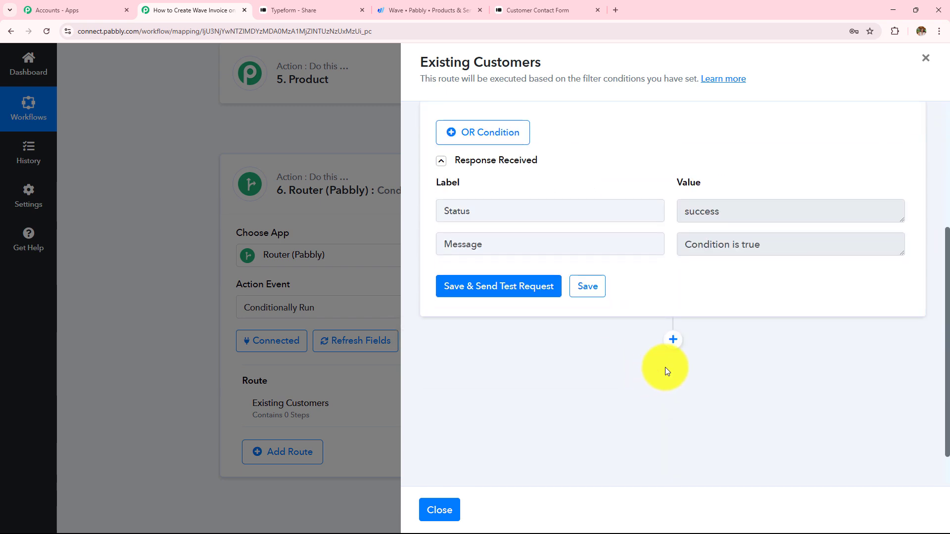
Add a Wave 'Create Invoice with Basic Details' action after the filter, using connection Wave #5
click(673, 340)
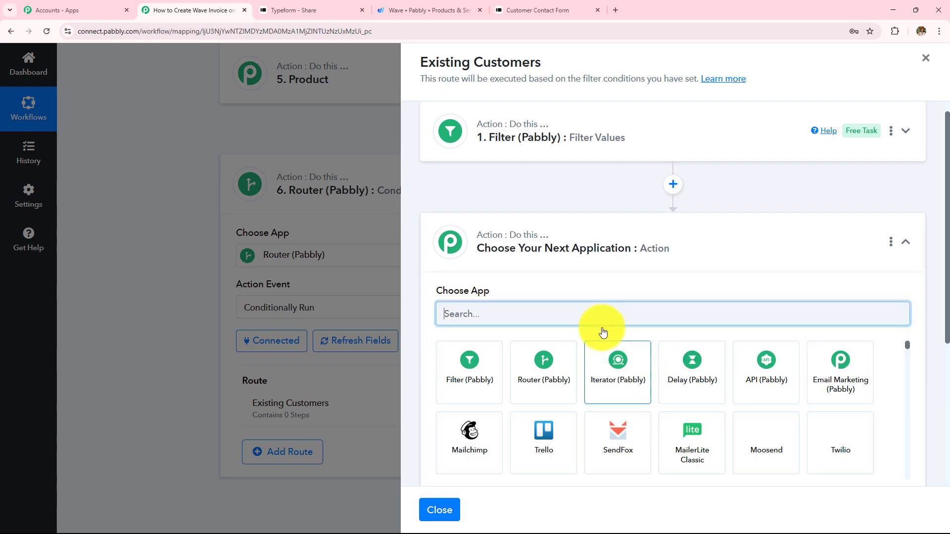
text(Wa)
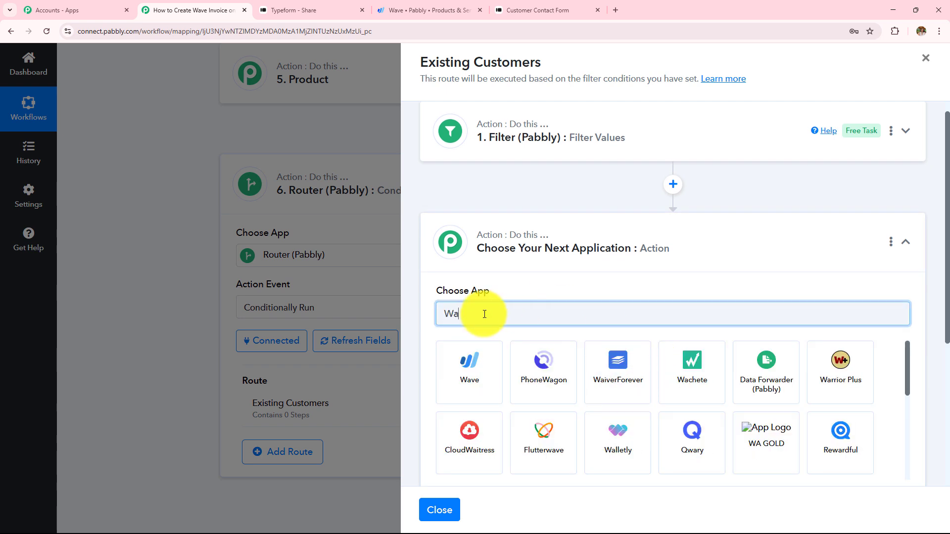
text(ve)
click(474, 394)
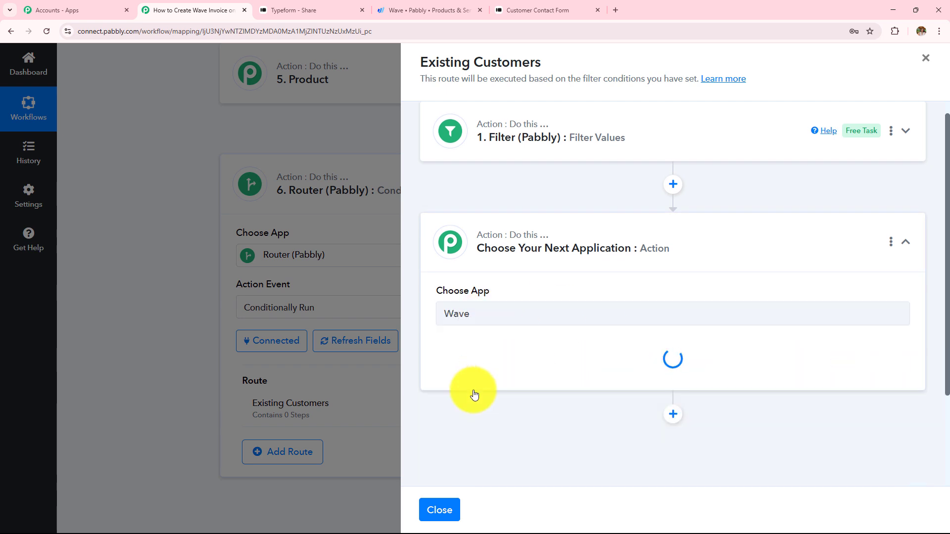
text(inv)
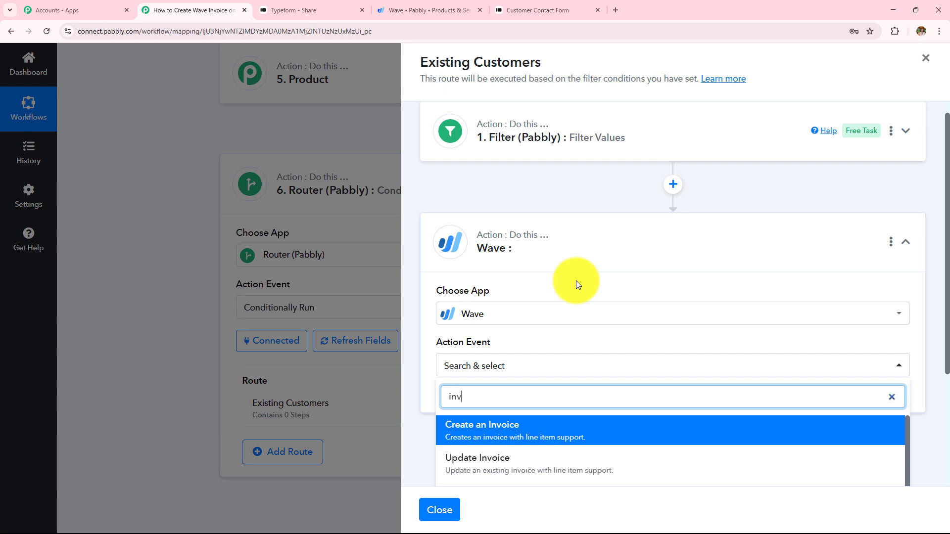
text(o)
scroll(576, 281, down, 3)
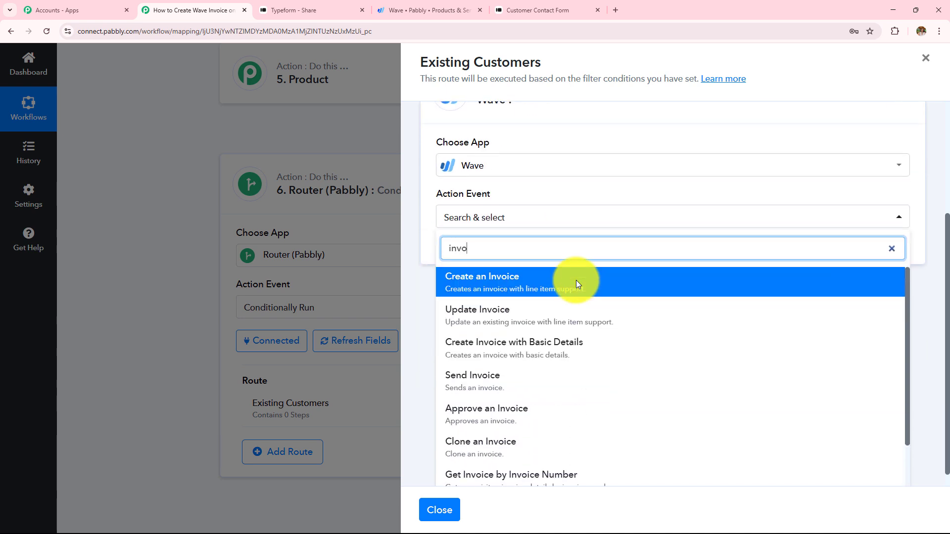
click(538, 358)
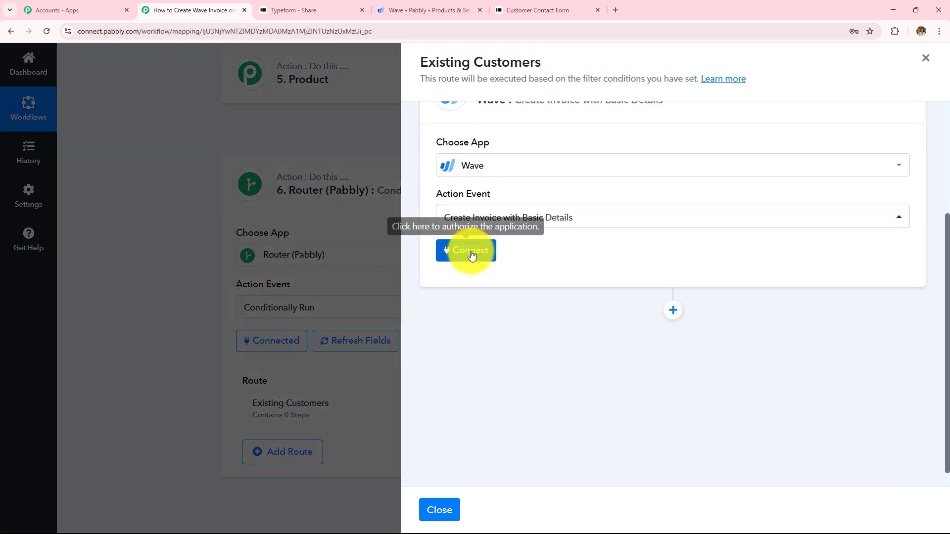
click(471, 256)
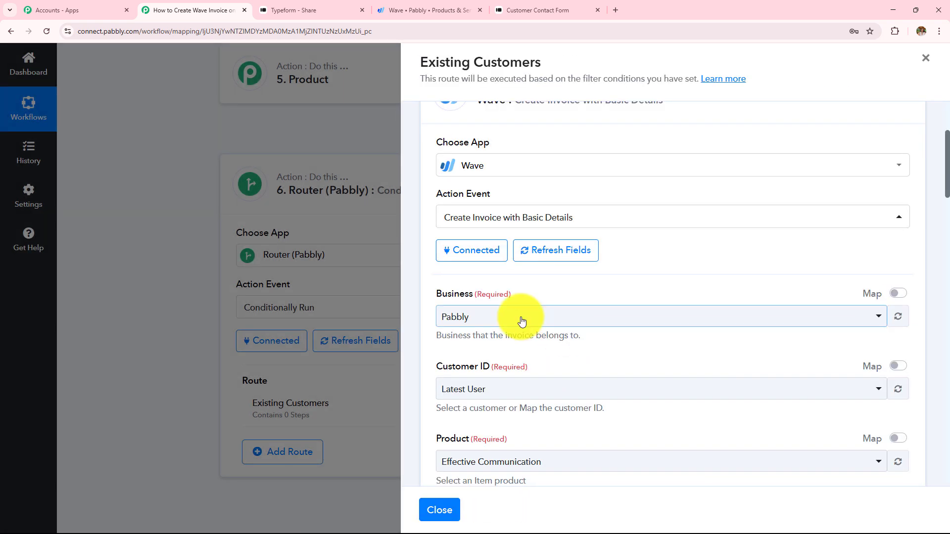
Set the invoice's Business to Pabbly
click(519, 319)
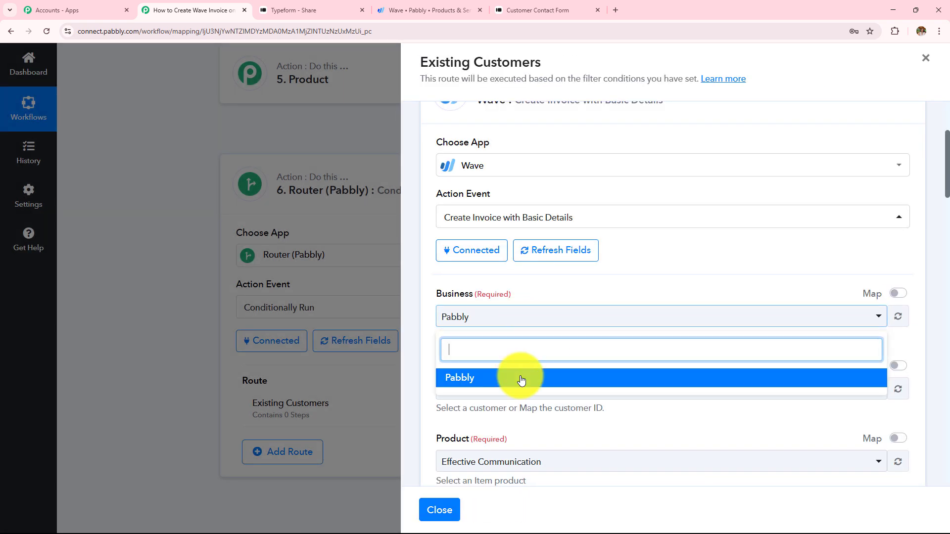
click(520, 379)
scroll(556, 334, down, 2)
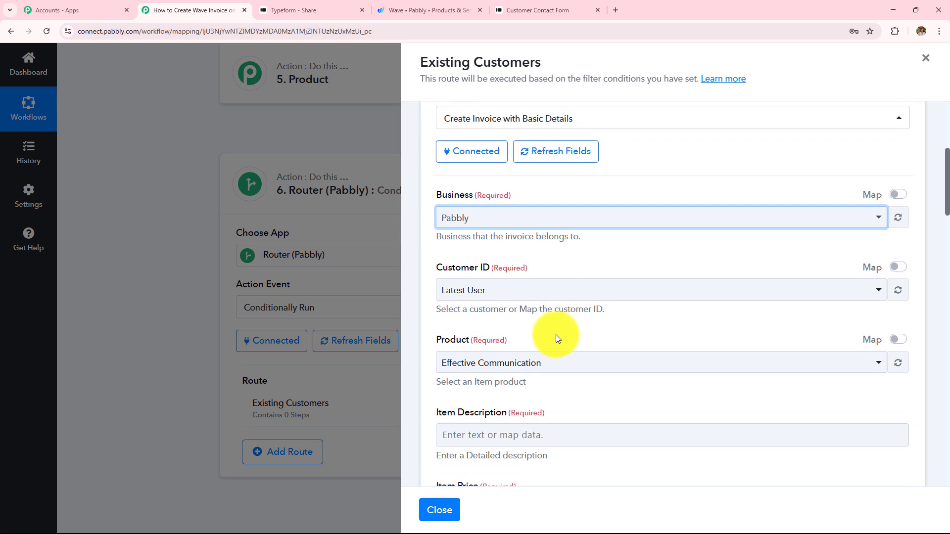
scroll(556, 334, down, 2)
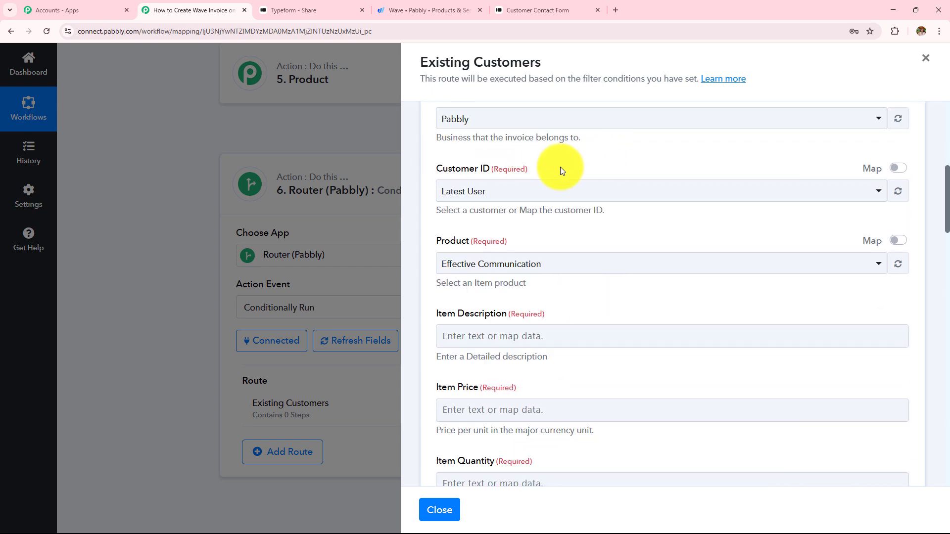
scroll(568, 203, up, 3)
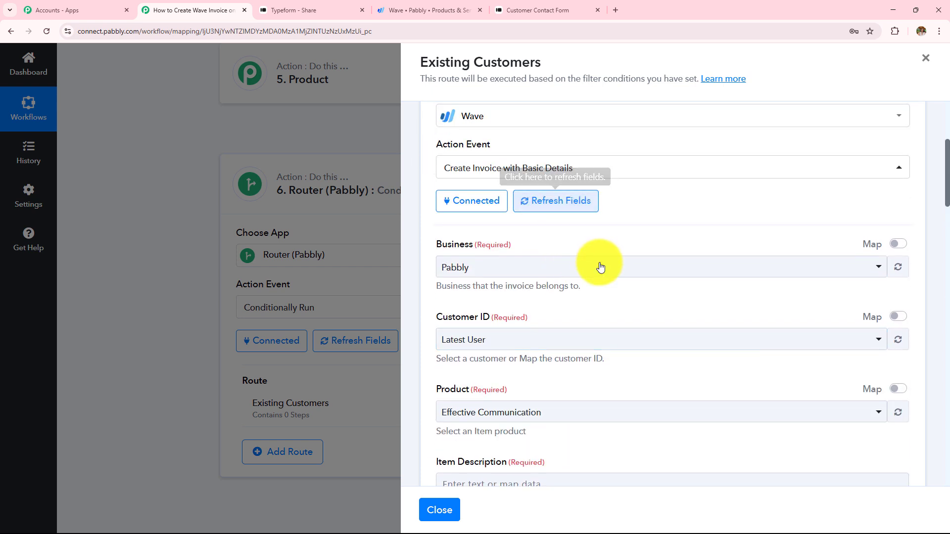
scroll(600, 267, down, 2)
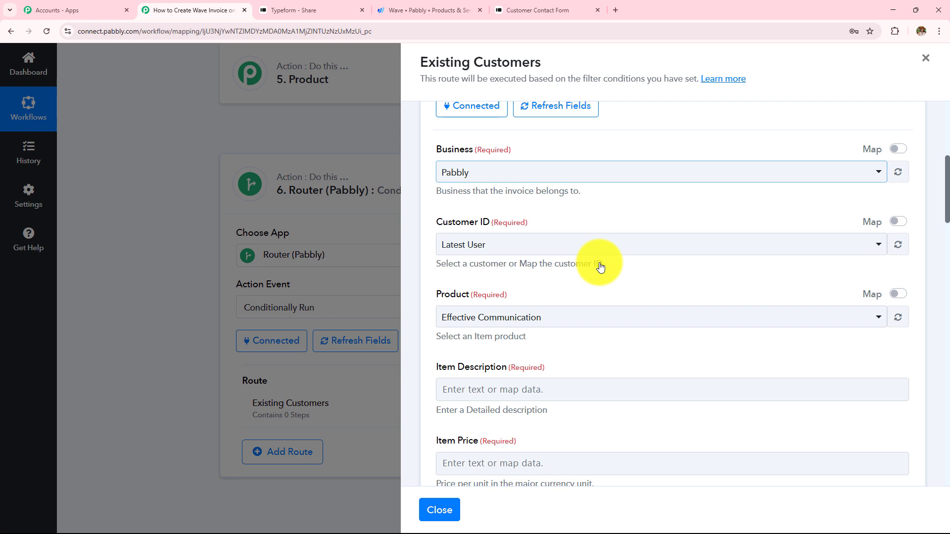
Map Customer ID to the Node Id from Wave: Get Customer by Email
click(896, 218)
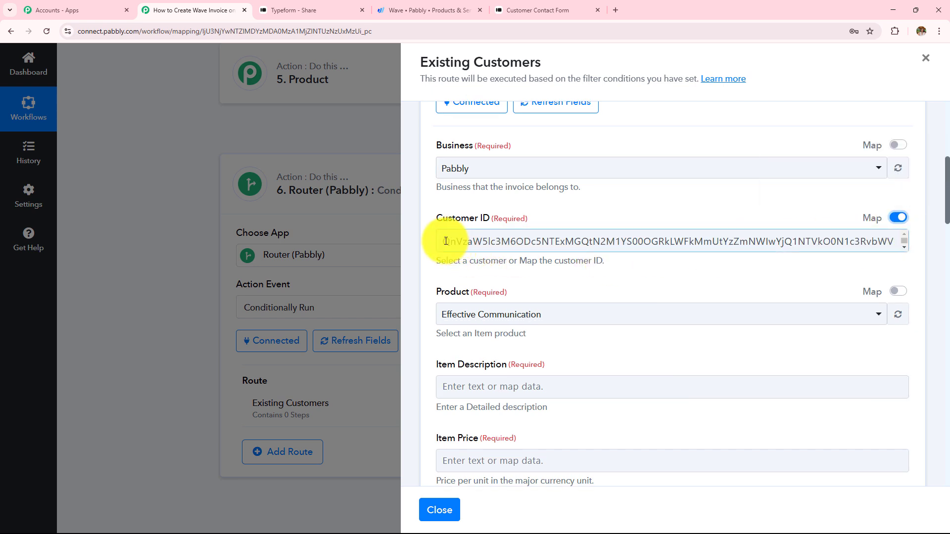
drag(445, 241, 942, 241)
text(yOjkxNjUxNzM4)
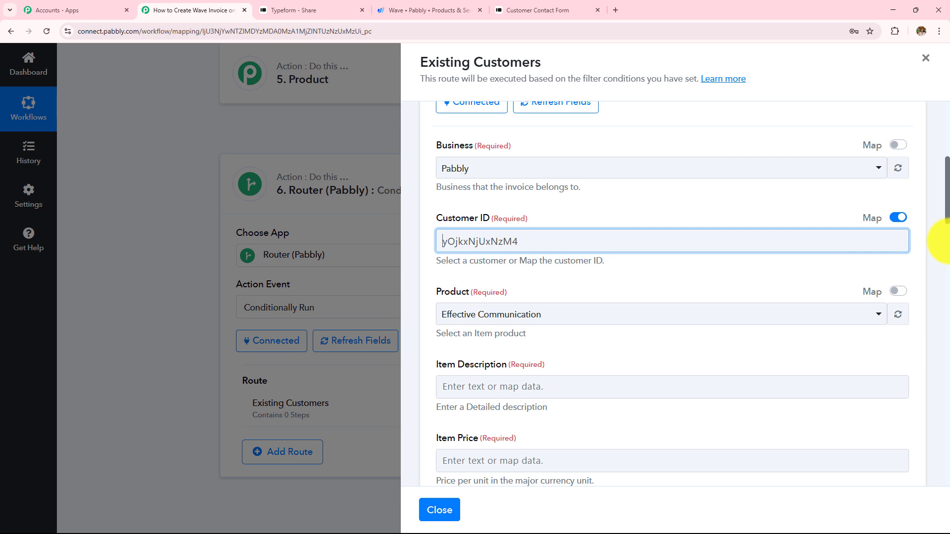
drag(568, 242, 305, 256)
key(BackSpace)
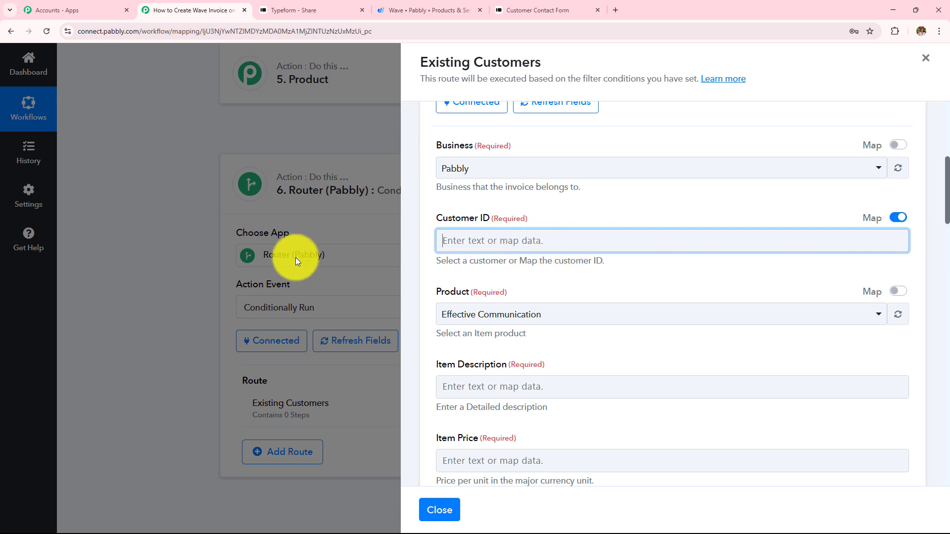
click(526, 246)
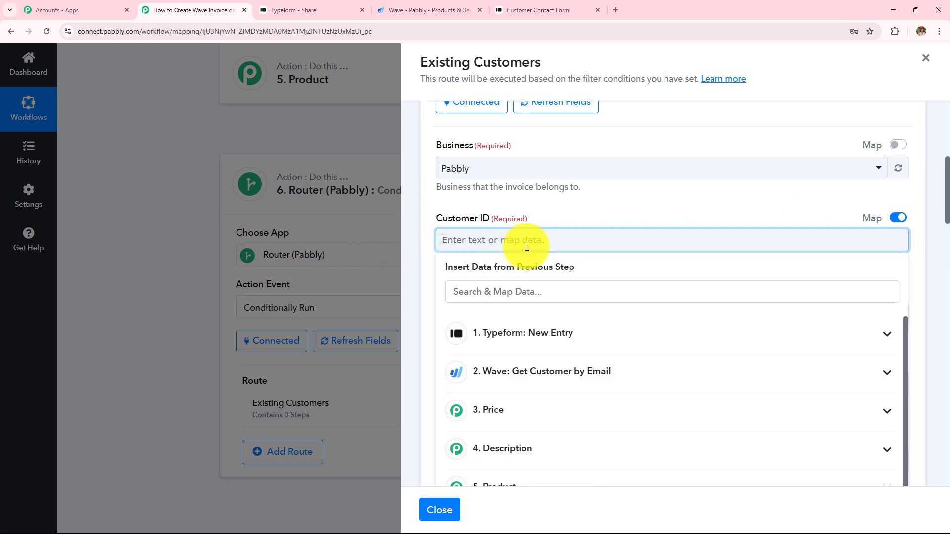
click(520, 386)
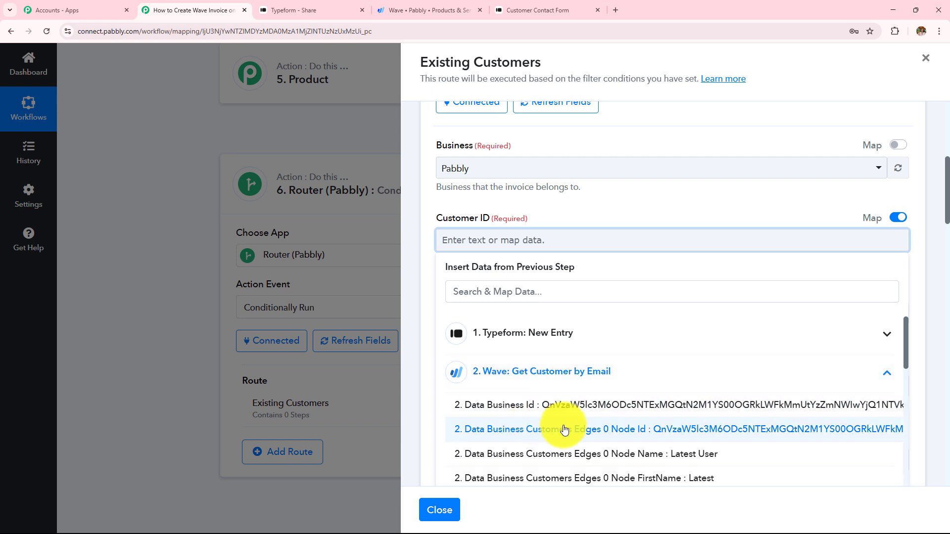
click(627, 432)
click(658, 207)
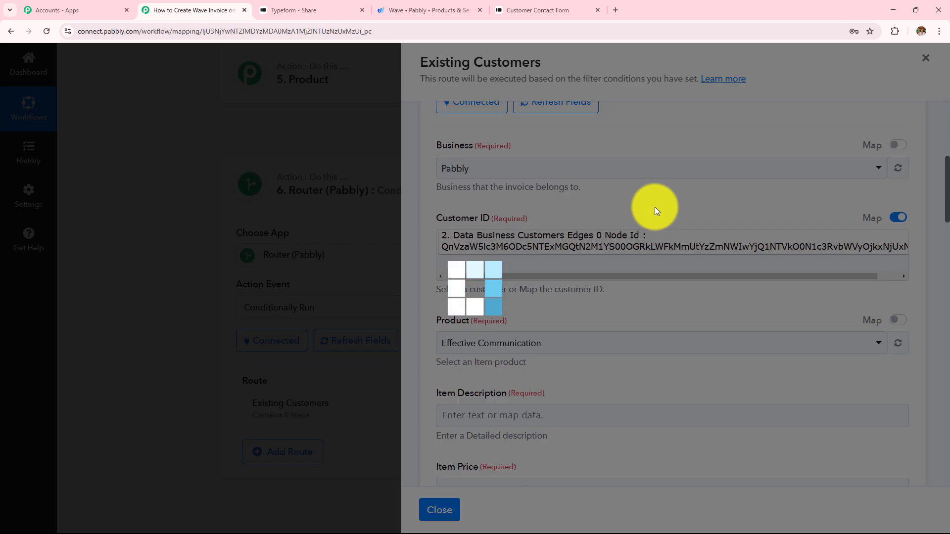
scroll(626, 291, down, 2)
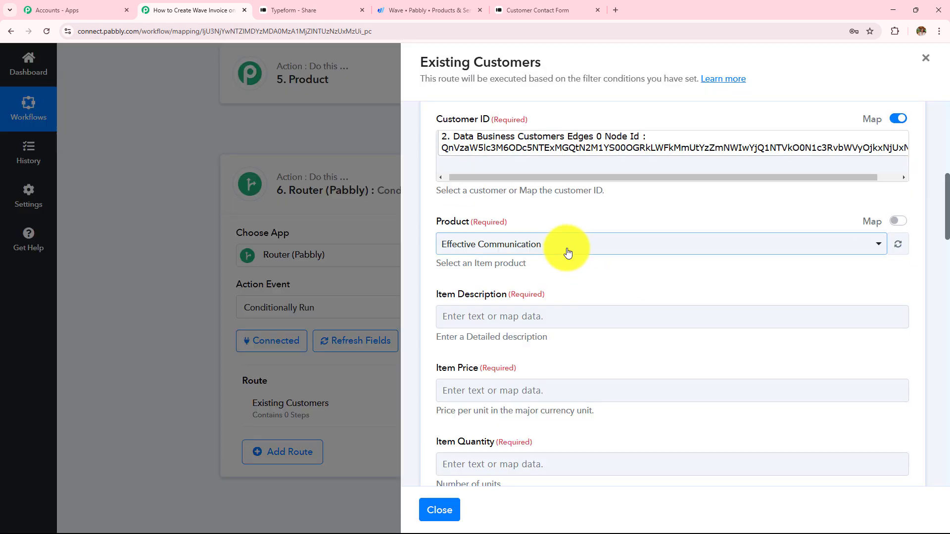
Map Product to the 5. Product step's Result Value
click(900, 222)
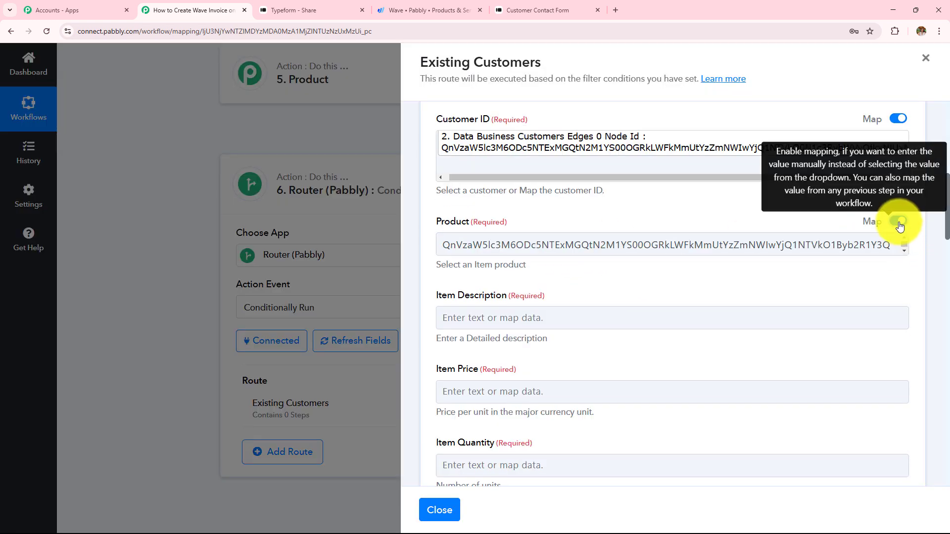
drag(447, 241, 774, 248)
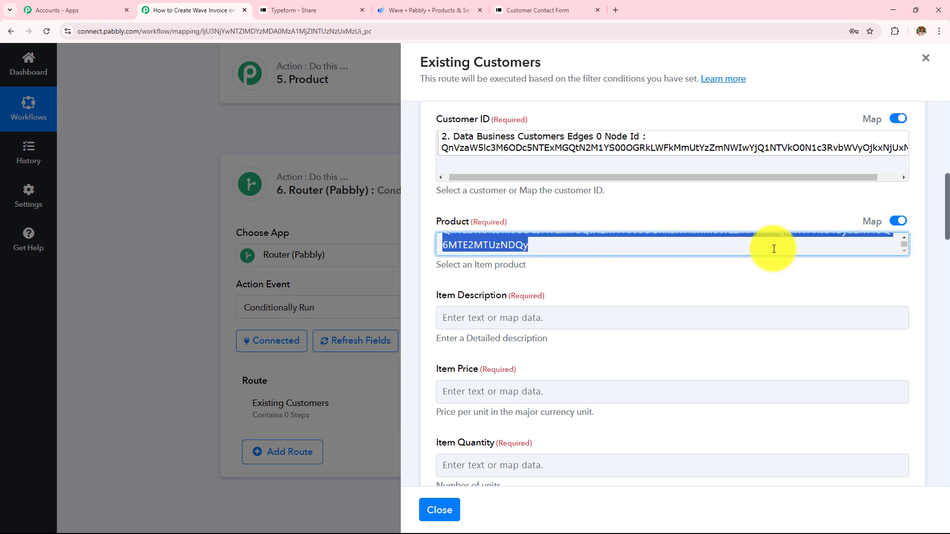
key(BackSpace)
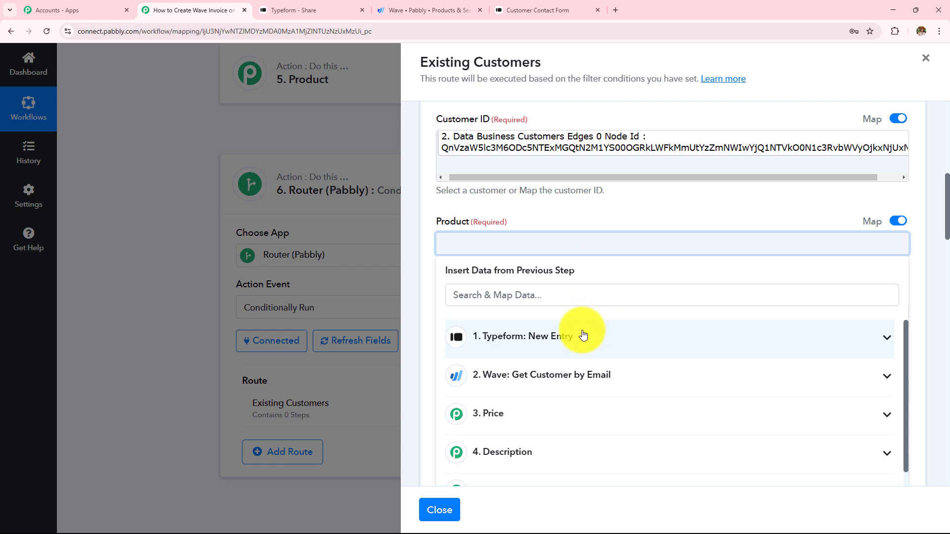
scroll(579, 328, down, 1)
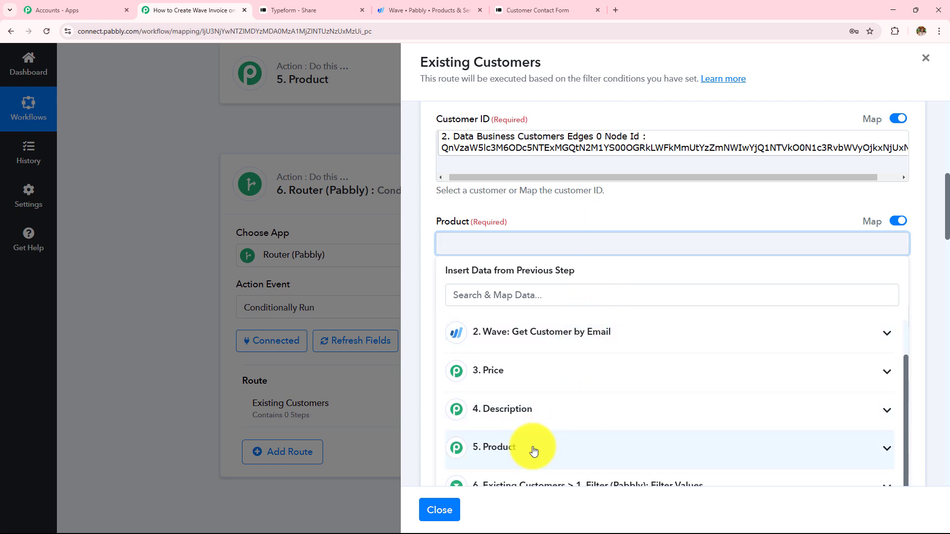
click(505, 451)
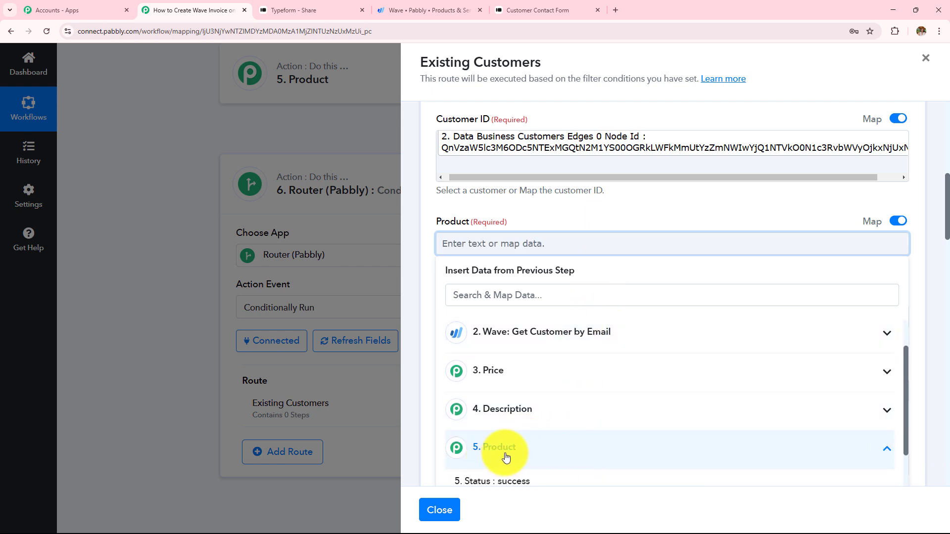
scroll(577, 358, down, 2)
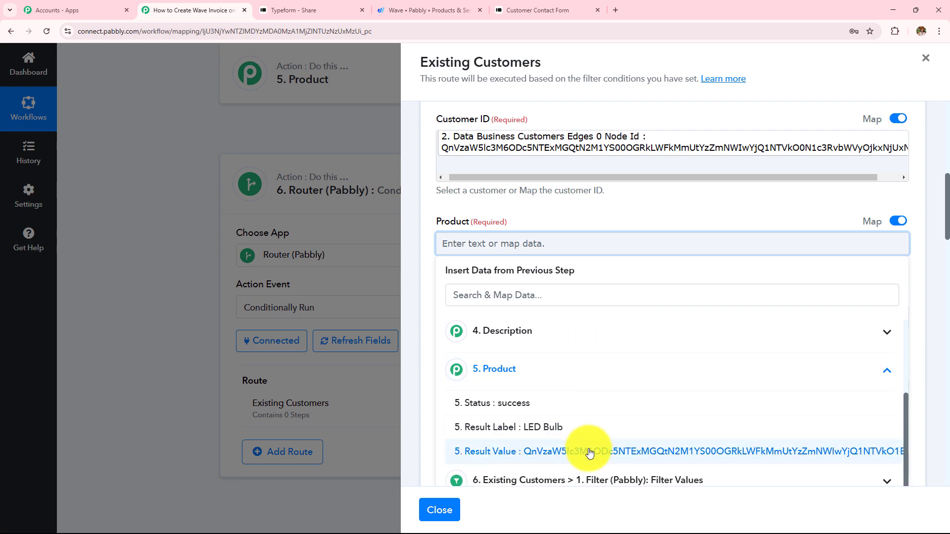
click(617, 453)
click(548, 210)
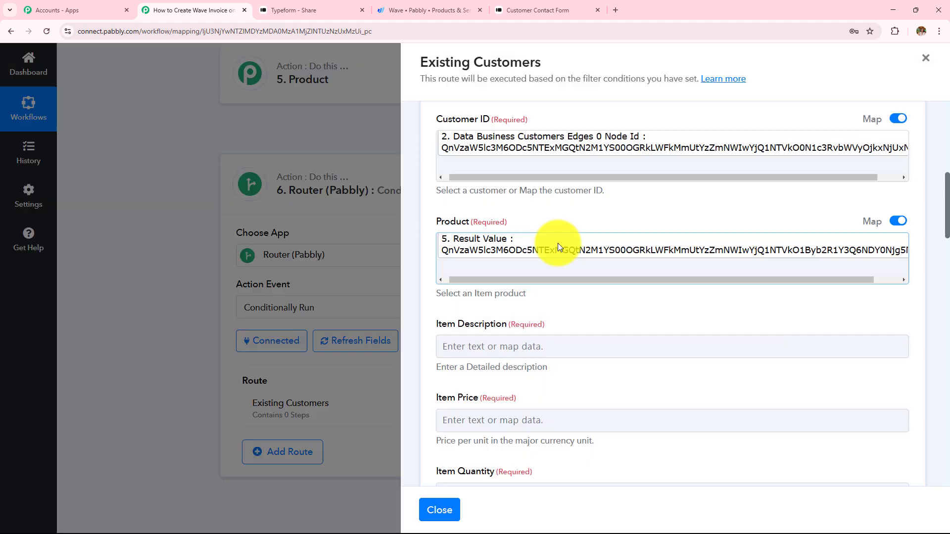
scroll(557, 243, down, 3)
Map Item Description to the 4. Description step's Result Value
click(507, 196)
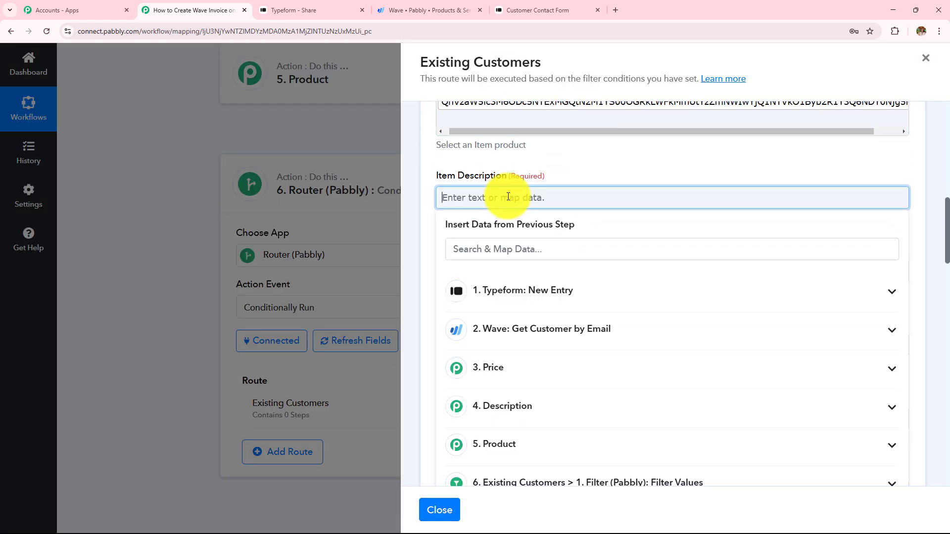
click(492, 411)
scroll(564, 337, down, 2)
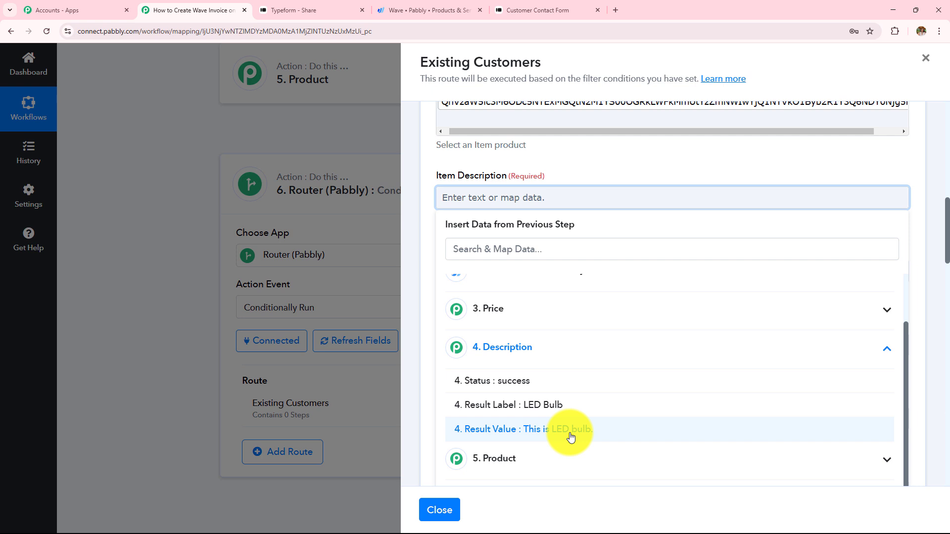
click(570, 437)
Map Item Price to the 3. Price step's Result Value (100)
click(556, 278)
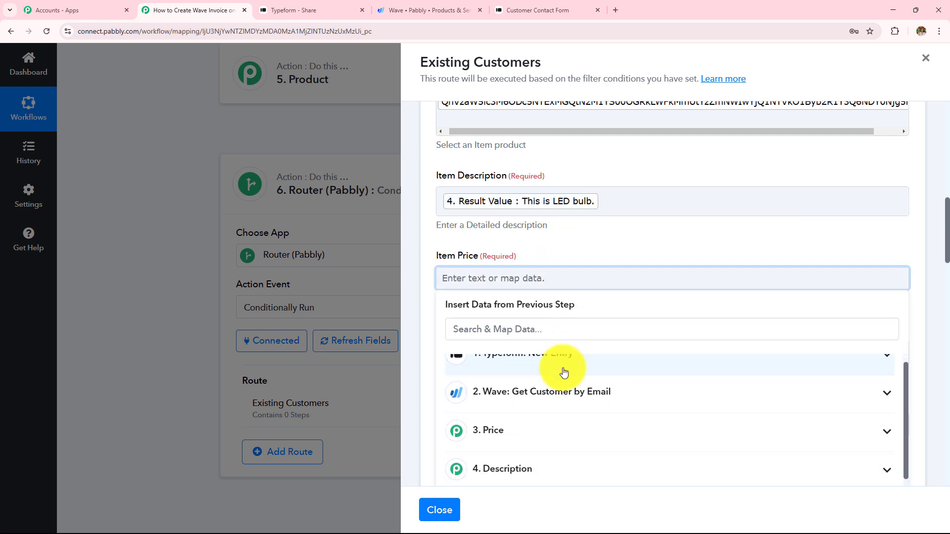
scroll(564, 372, down, 1)
click(547, 382)
scroll(607, 308, down, 2)
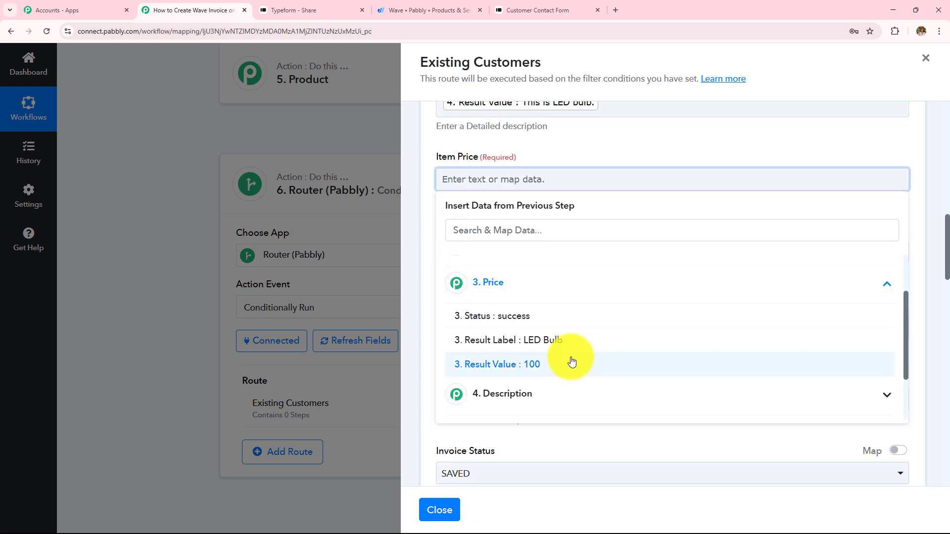
click(571, 362)
click(596, 156)
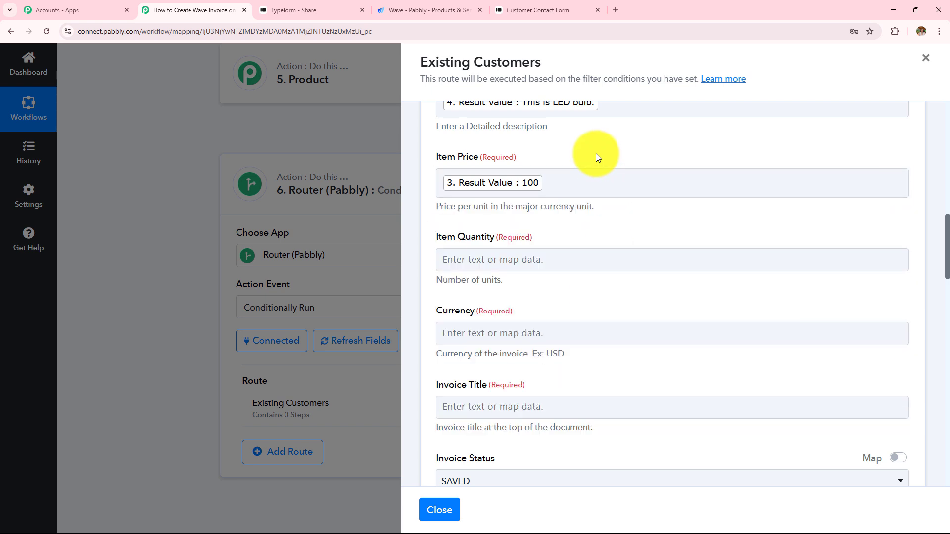
drag(435, 236, 547, 235)
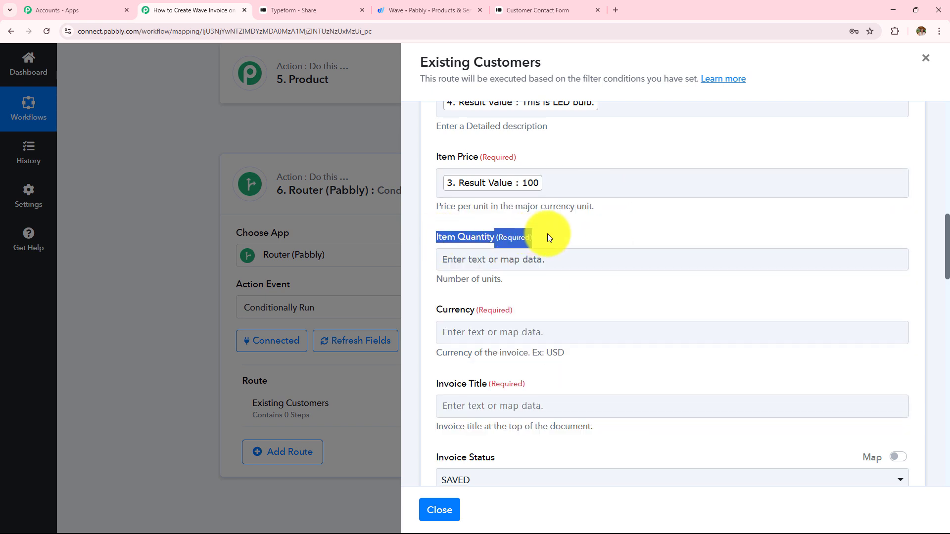
Set Item Quantity to 1
click(548, 259)
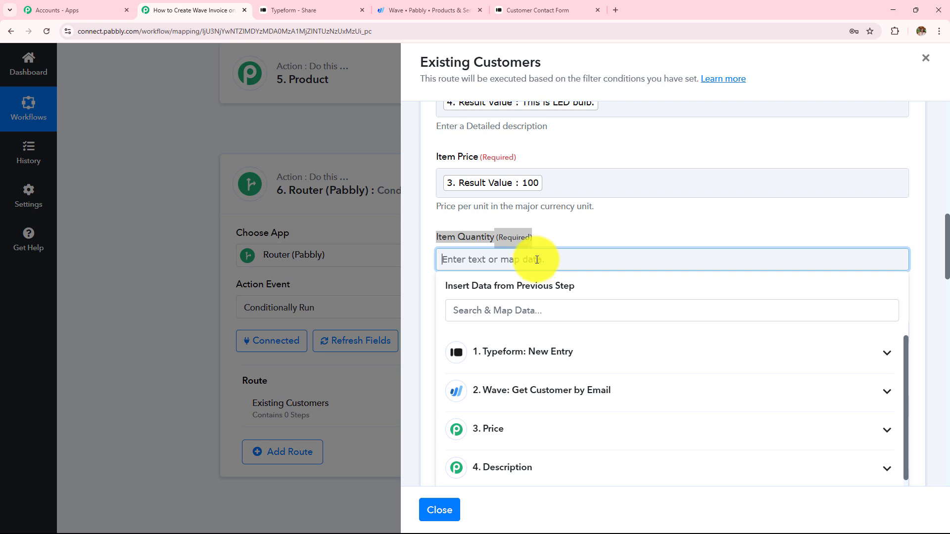
click(548, 10)
click(213, 10)
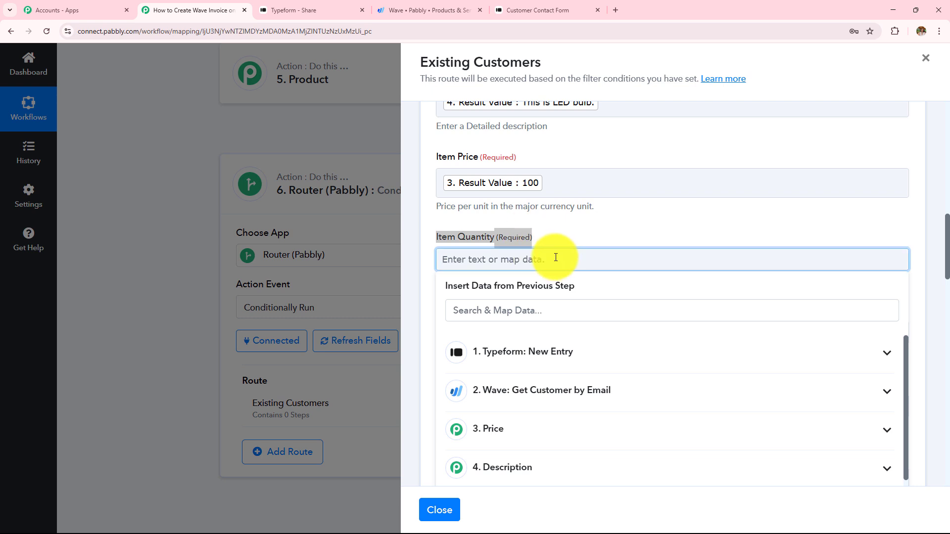
text(1)
Set the invoice currency to INR and start the invoice title with 'Invoice for:'
click(584, 228)
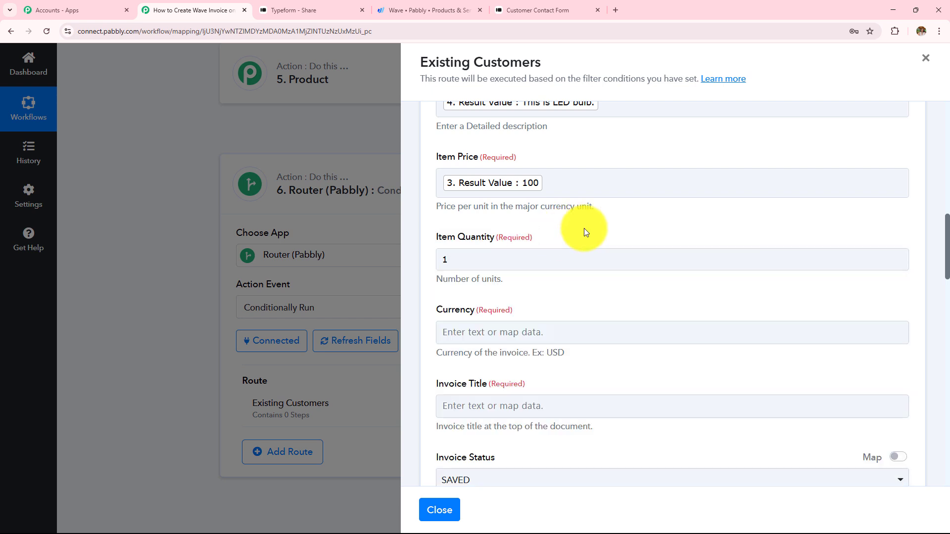
scroll(593, 268, down, 2)
click(557, 235)
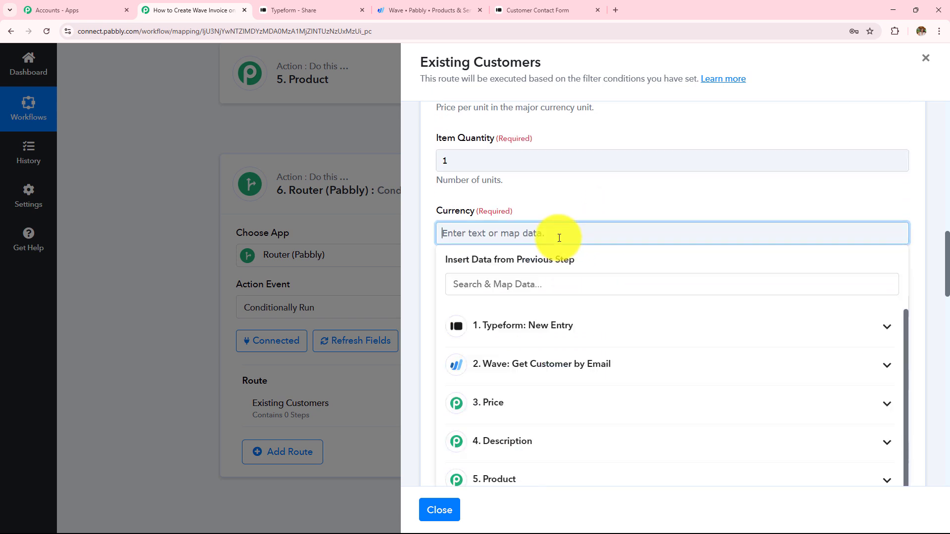
text(INR)
click(549, 305)
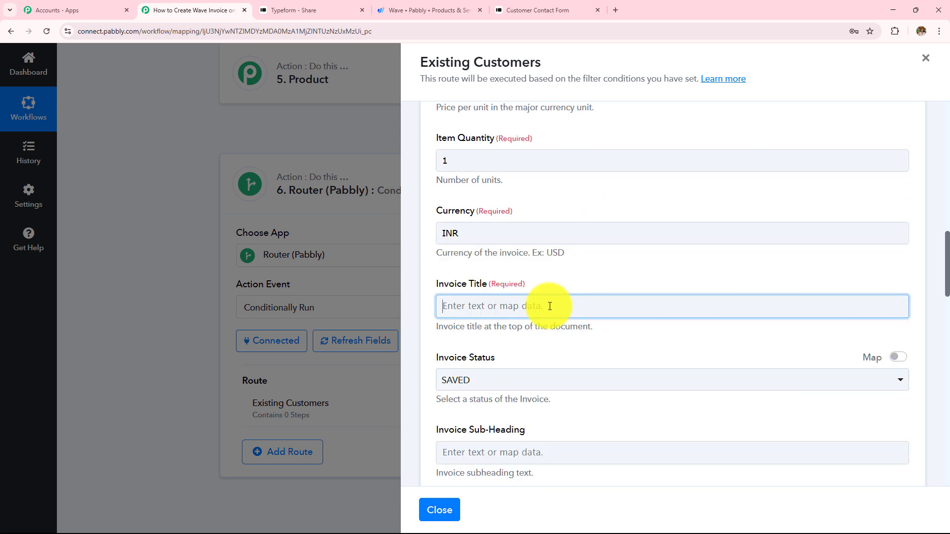
text(In)
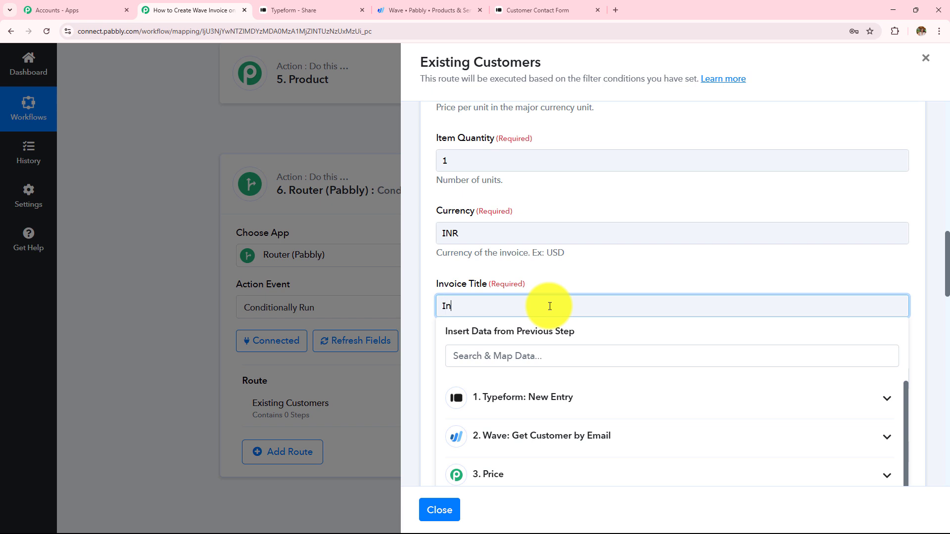
text(voice for:)
Append the respondent's first name, last name and chosen product LED Bulb to the title
click(575, 392)
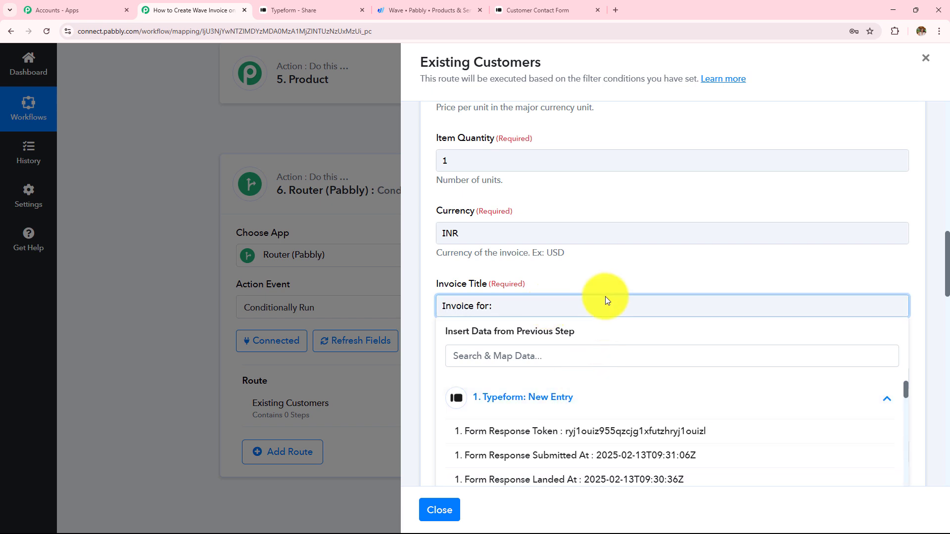
scroll(604, 402, down, 10)
scroll(607, 413, down, 15)
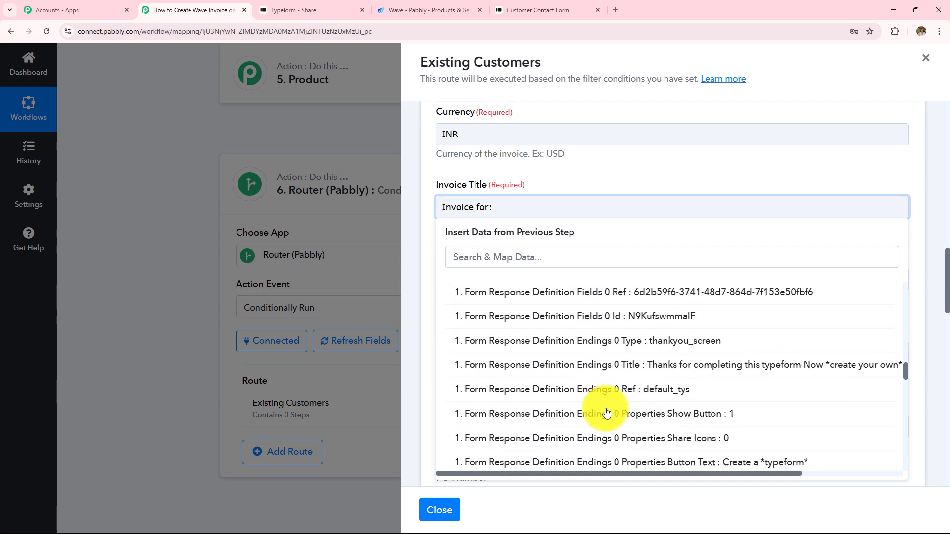
scroll(606, 410, down, 5)
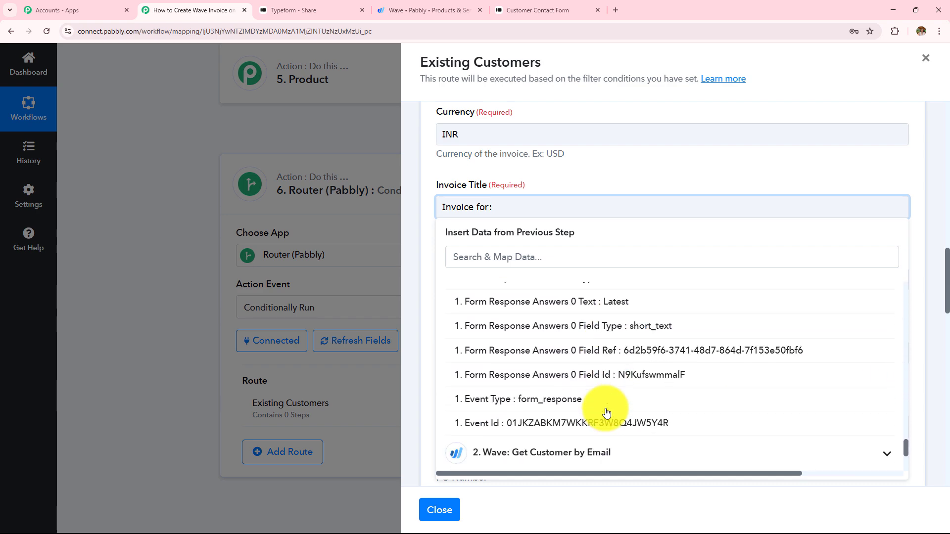
scroll(604, 408, up, 3)
click(606, 408)
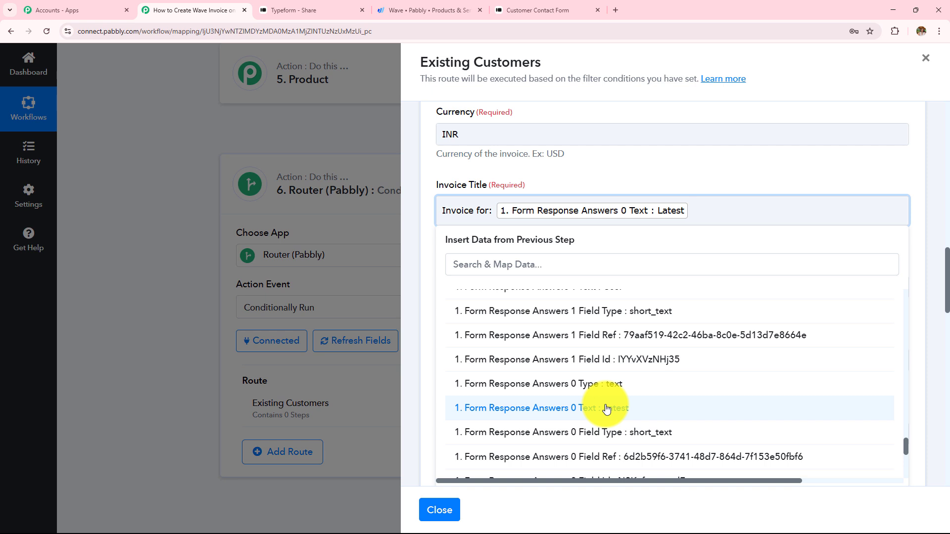
scroll(618, 382, up, 2)
click(625, 384)
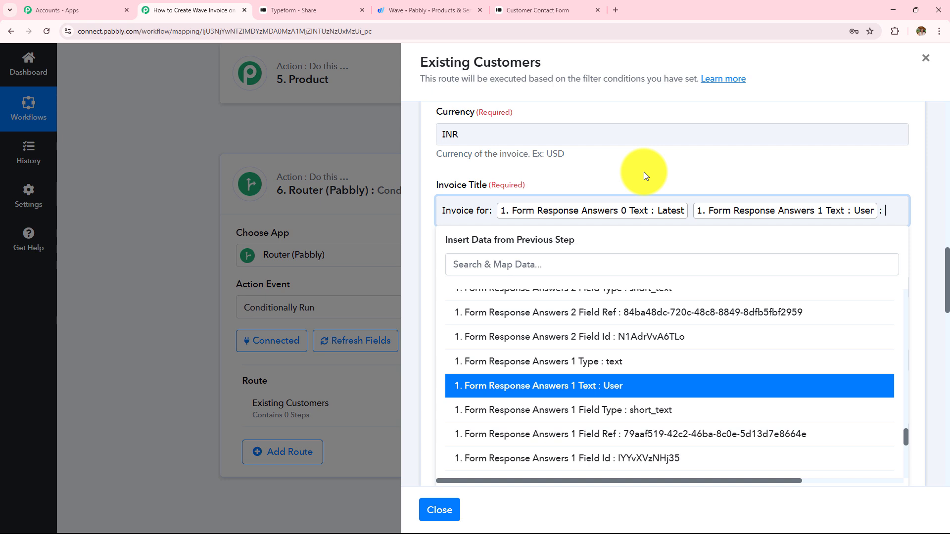
scroll(695, 353, up, 5)
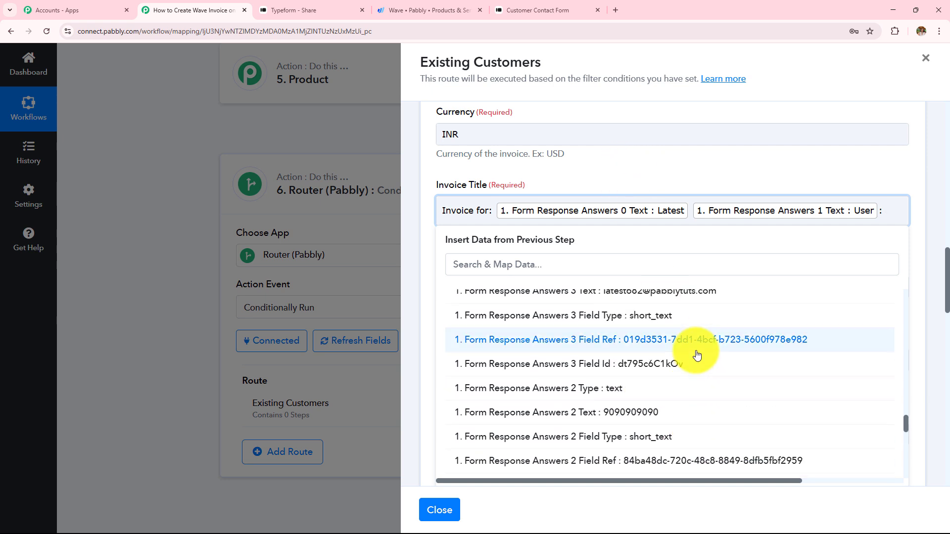
scroll(696, 354, up, 4)
click(669, 419)
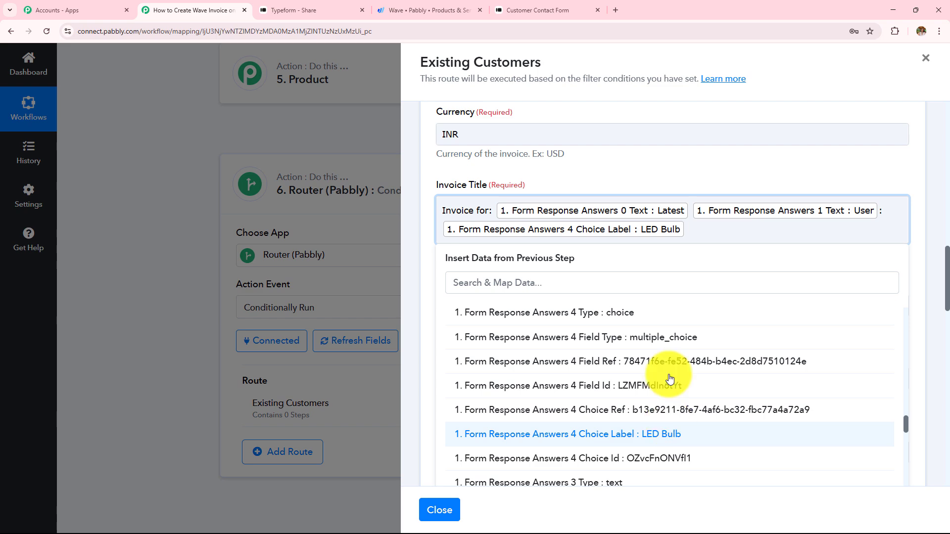
click(617, 162)
Keep the invoice status as SAVED and leave the remaining optional fields blank
click(536, 304)
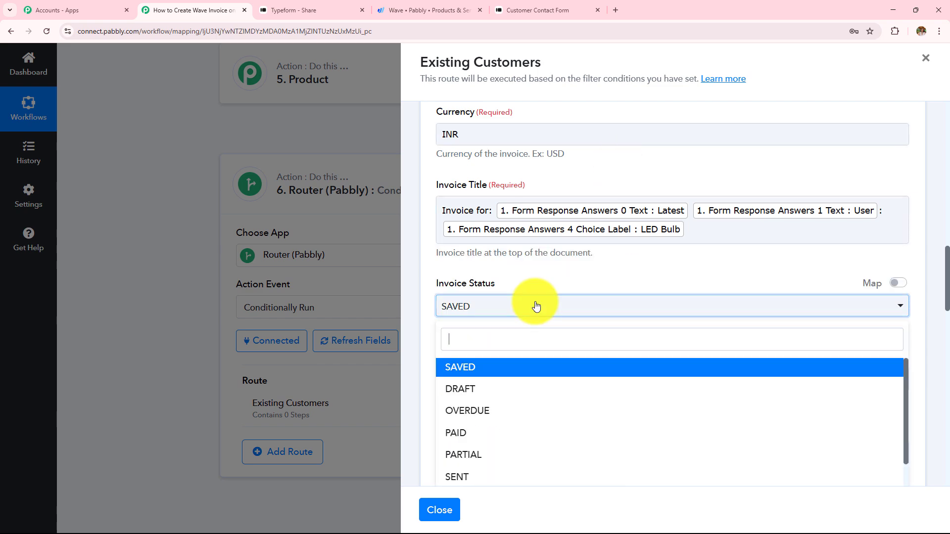
click(548, 363)
scroll(579, 283, down, 3)
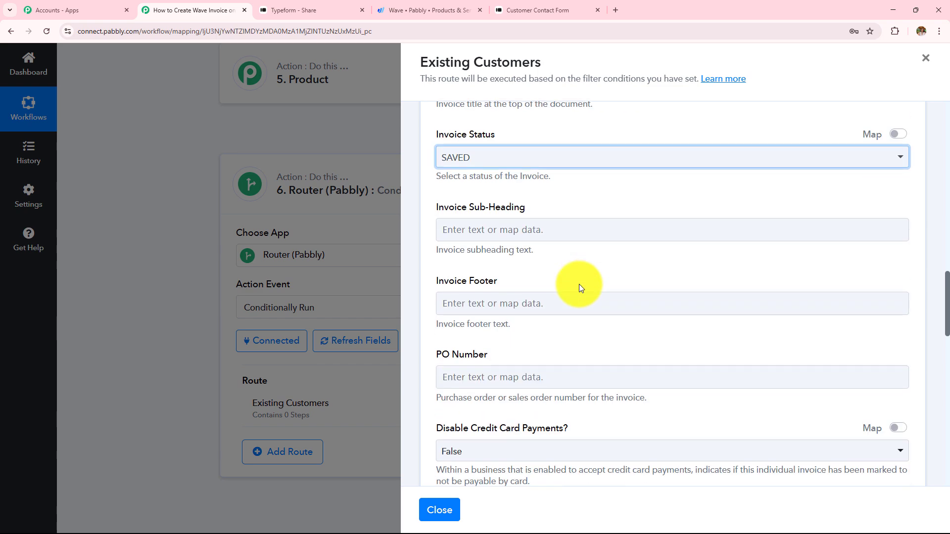
scroll(494, 222, down, 1)
drag(440, 155, 554, 429)
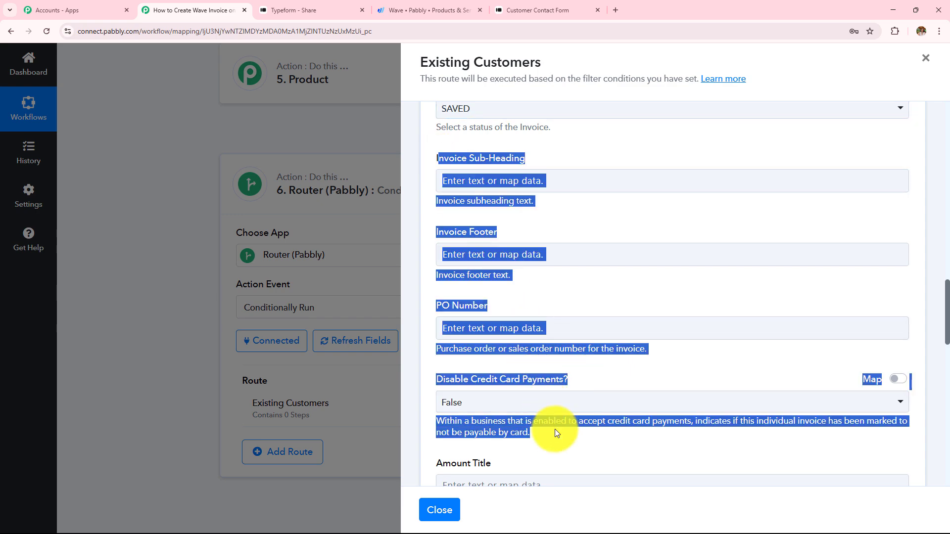
scroll(619, 294, down, 1)
scroll(620, 295, down, 3)
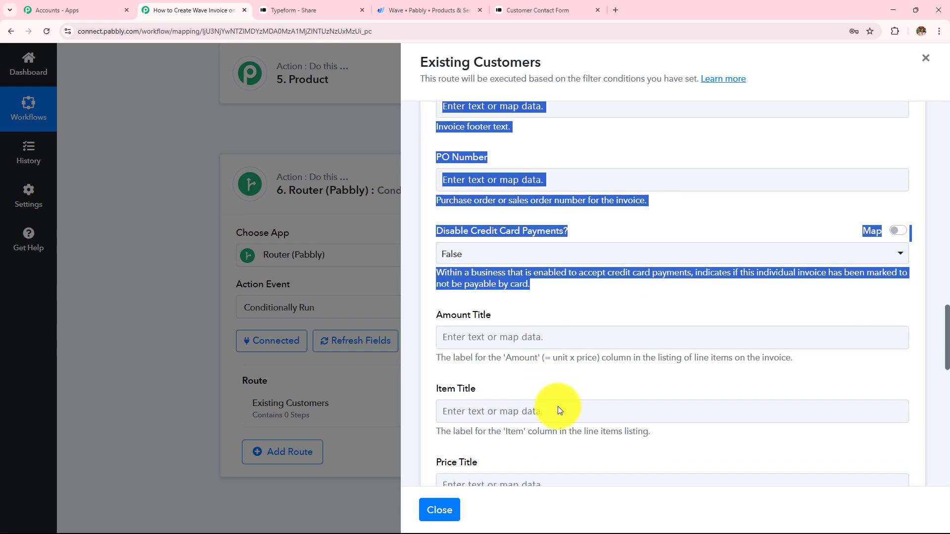
click(638, 390)
scroll(618, 297, down, 3)
scroll(440, 238, down, 2)
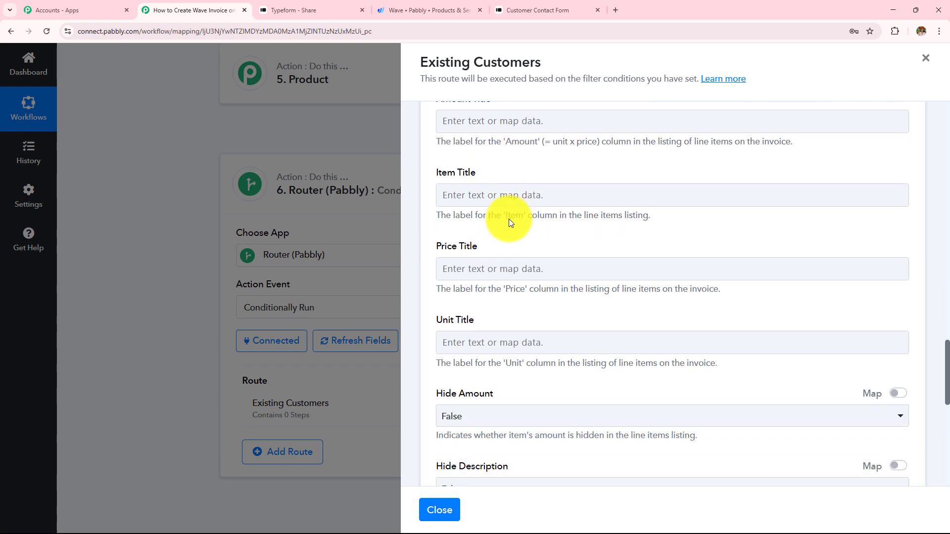
drag(443, 142, 577, 471)
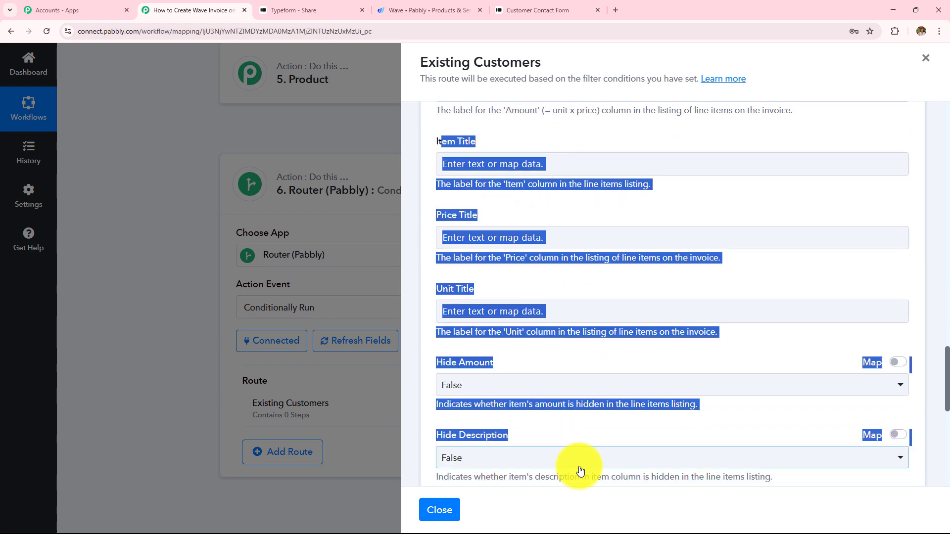
click(677, 275)
scroll(650, 270, up, 4)
scroll(649, 269, down, 10)
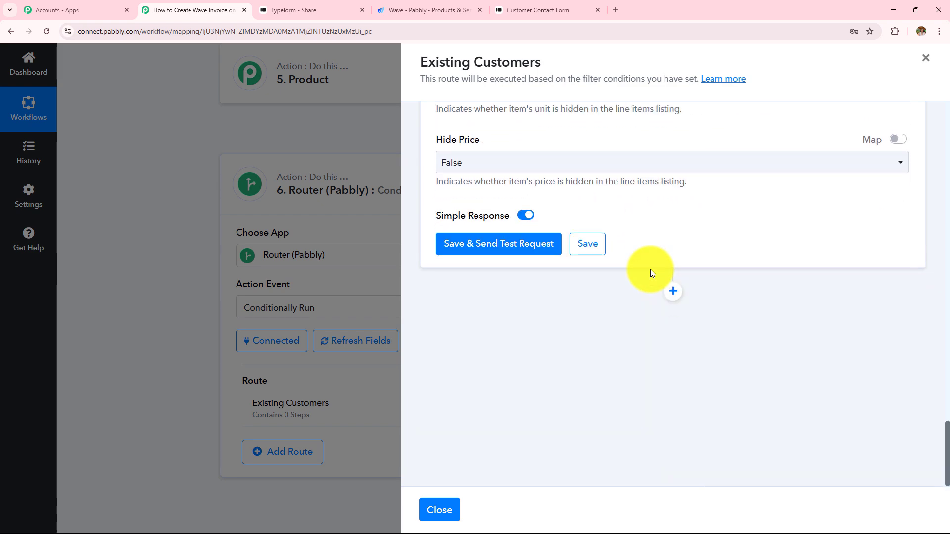
Save and test the Wave invoice step, confirming the response shows DidSucceed 1
click(512, 237)
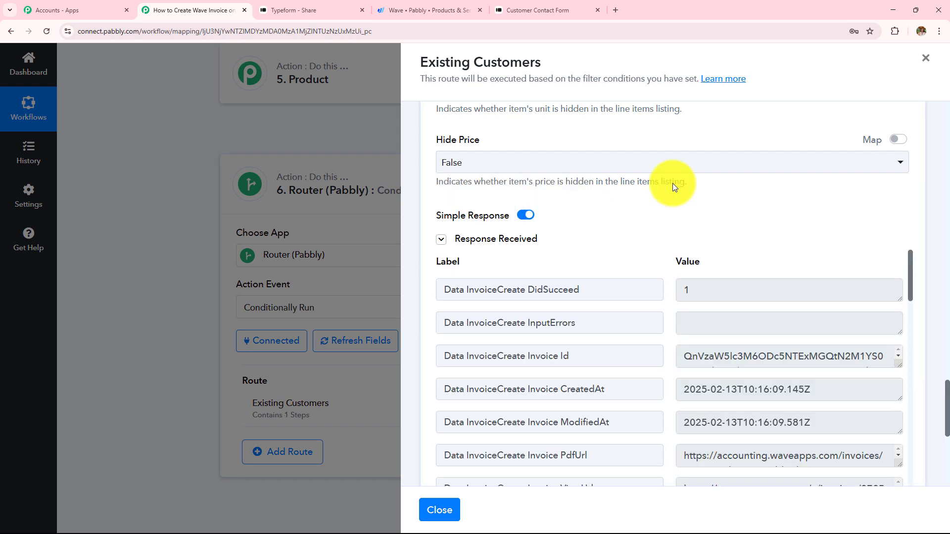
drag(573, 290, 452, 289)
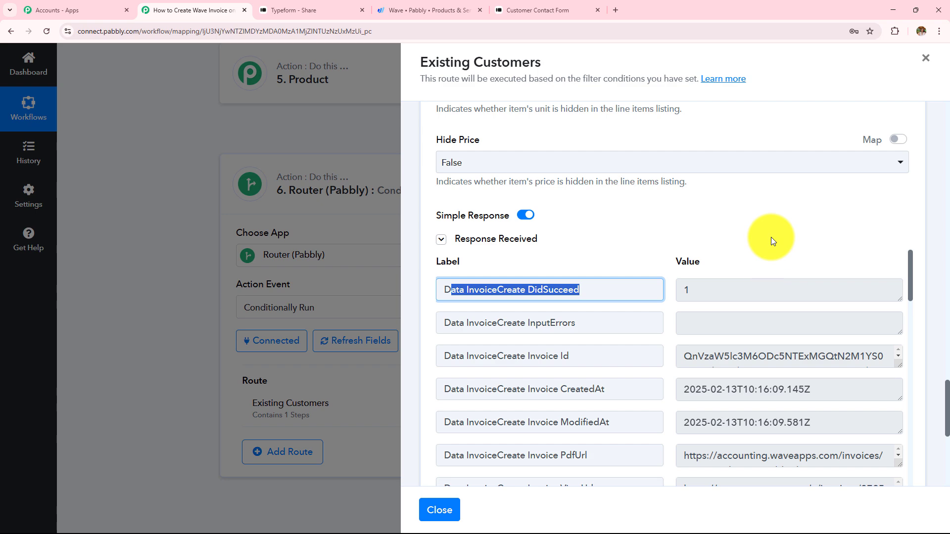
In Wave, open the newly created invoice from the invoice list filtered to the test customer
click(426, 10)
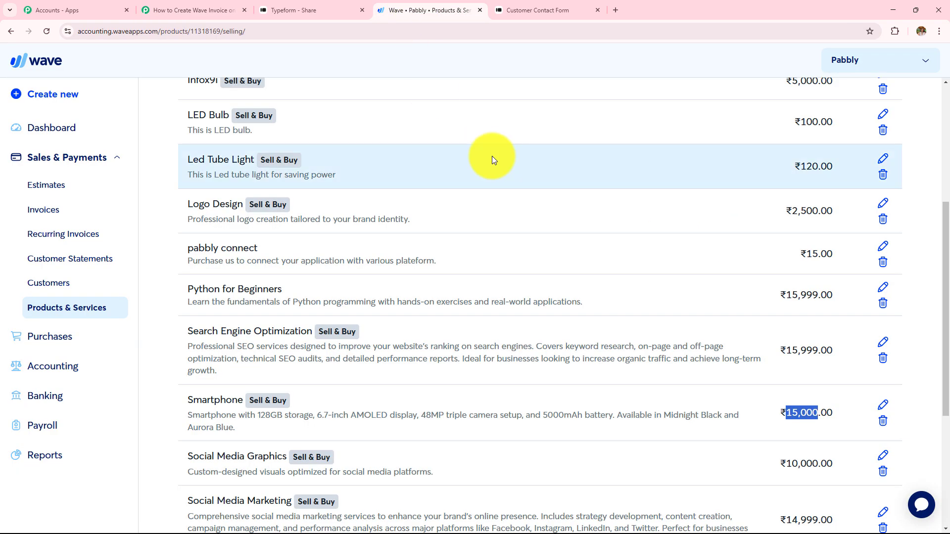
click(44, 215)
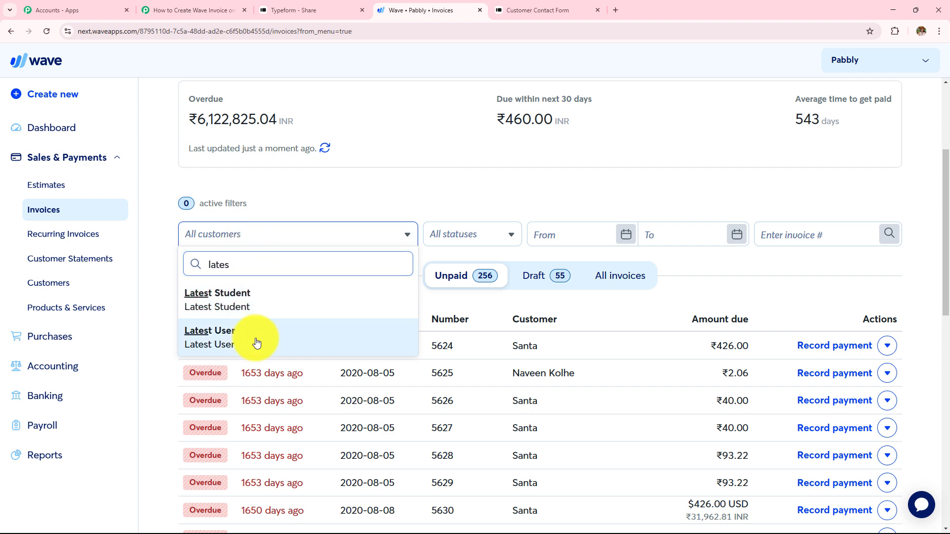
click(256, 343)
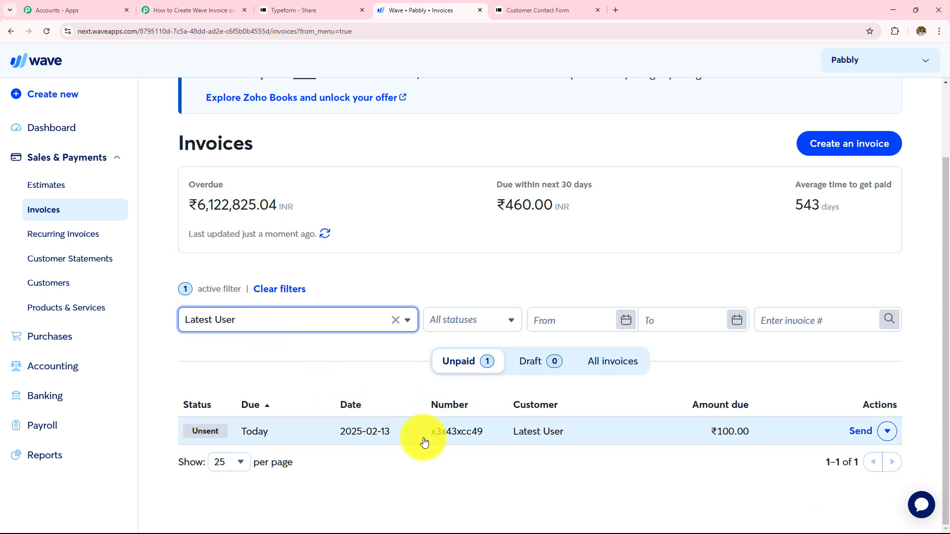
click(435, 440)
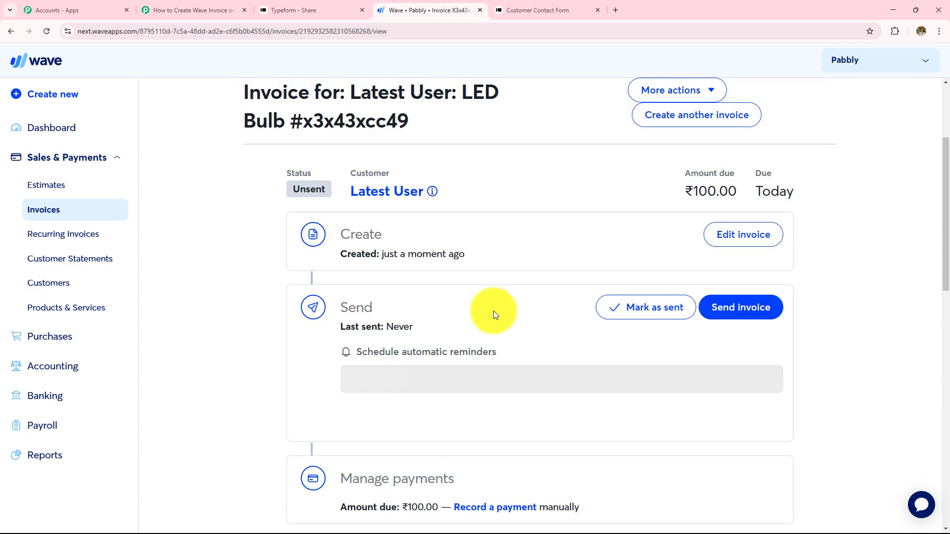
Verify the invoice title, billing details, one LED Bulb line item and ₹100.00 amount due
scroll(492, 310, down, 10)
scroll(493, 311, up, 3)
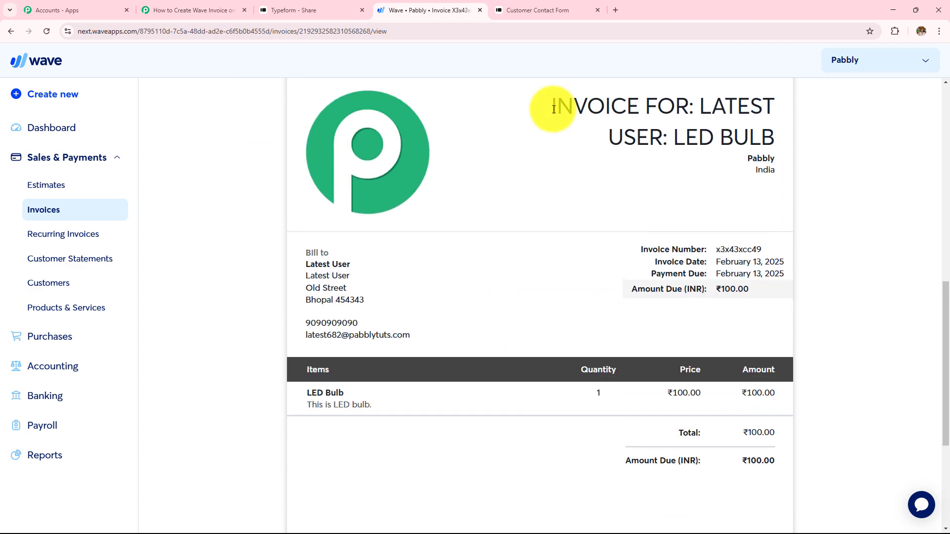
drag(554, 109, 770, 149)
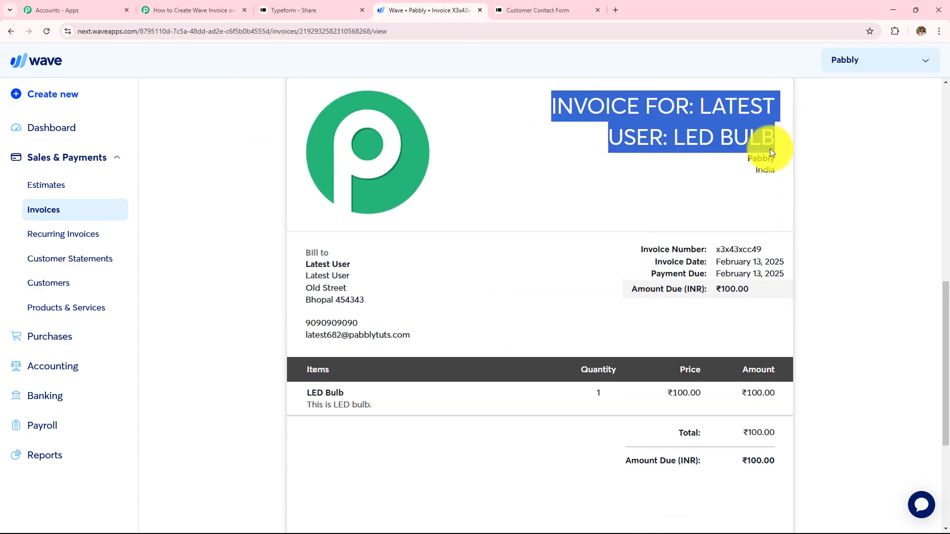
drag(304, 249, 700, 301)
click(723, 323)
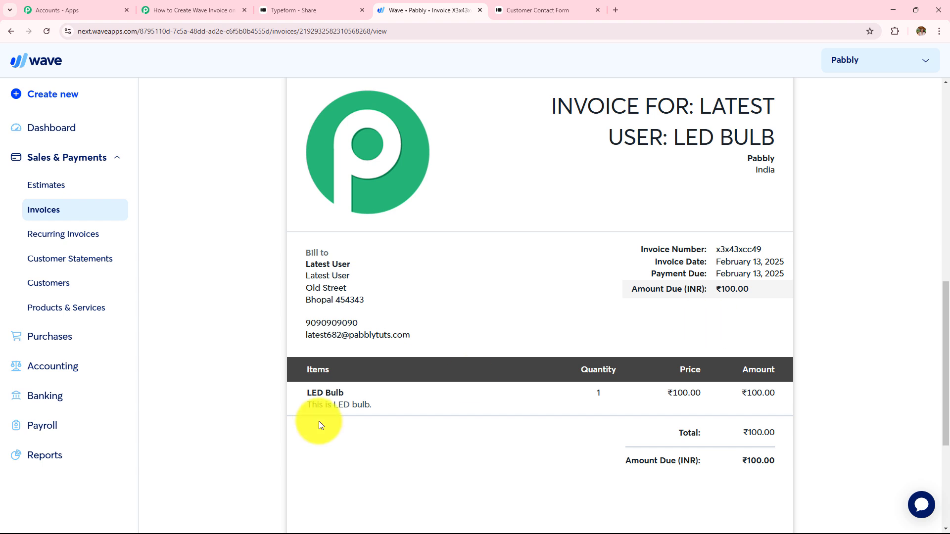
drag(305, 388, 684, 437)
drag(731, 461, 818, 462)
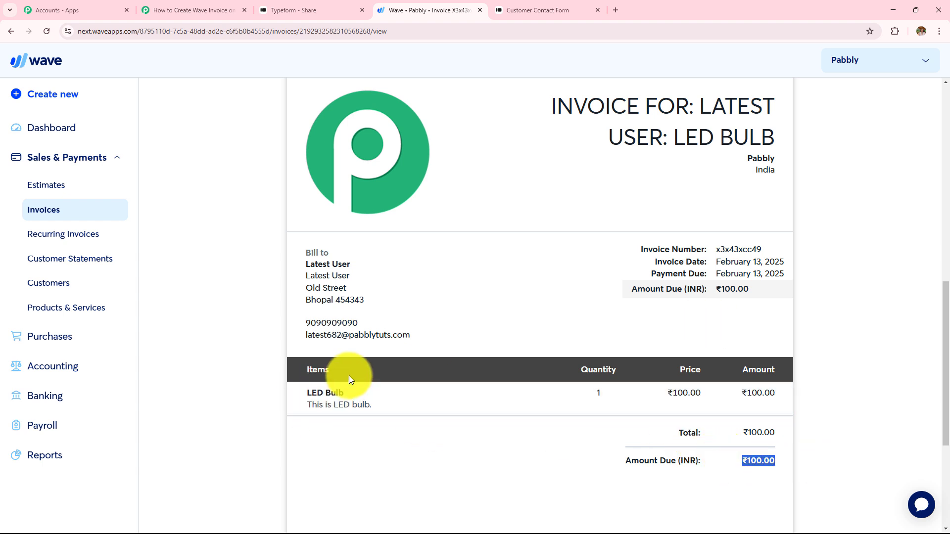
drag(308, 333, 504, 337)
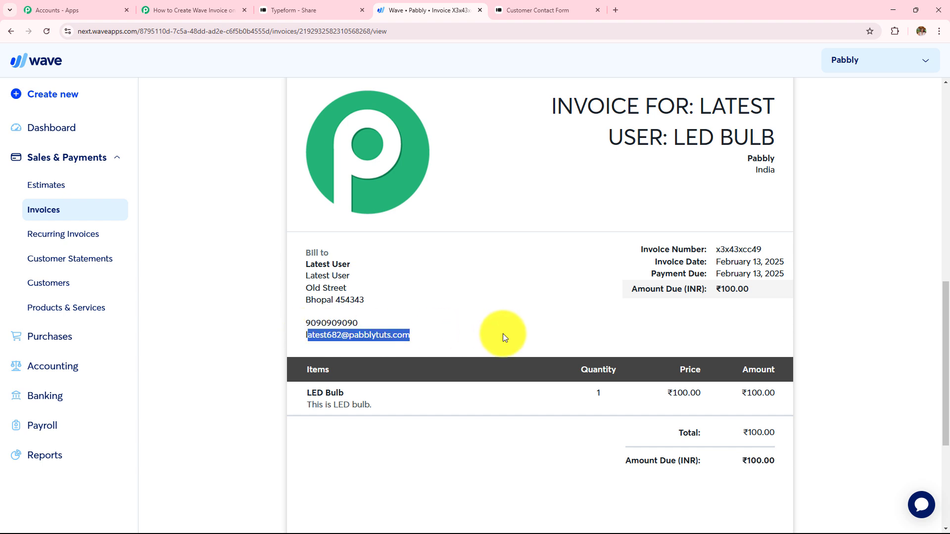
click(568, 335)
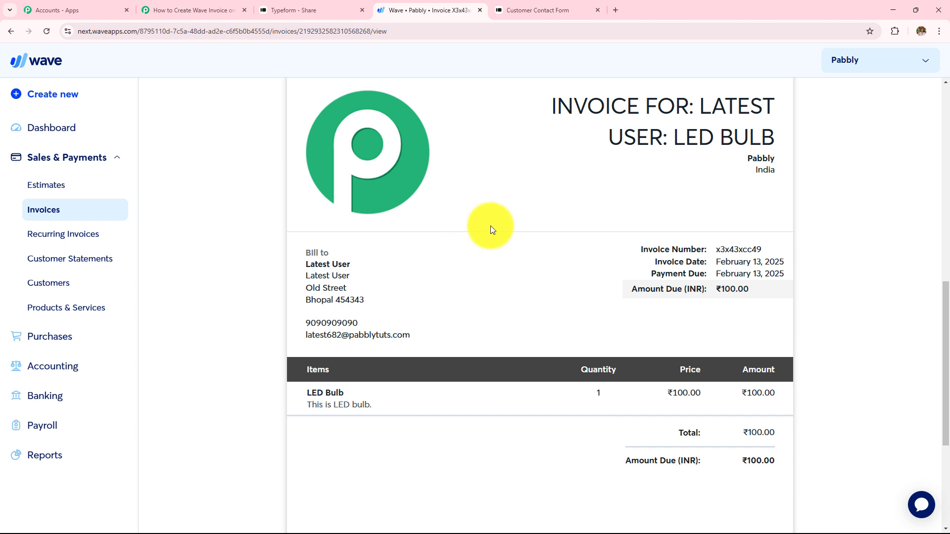
drag(699, 105, 762, 137)
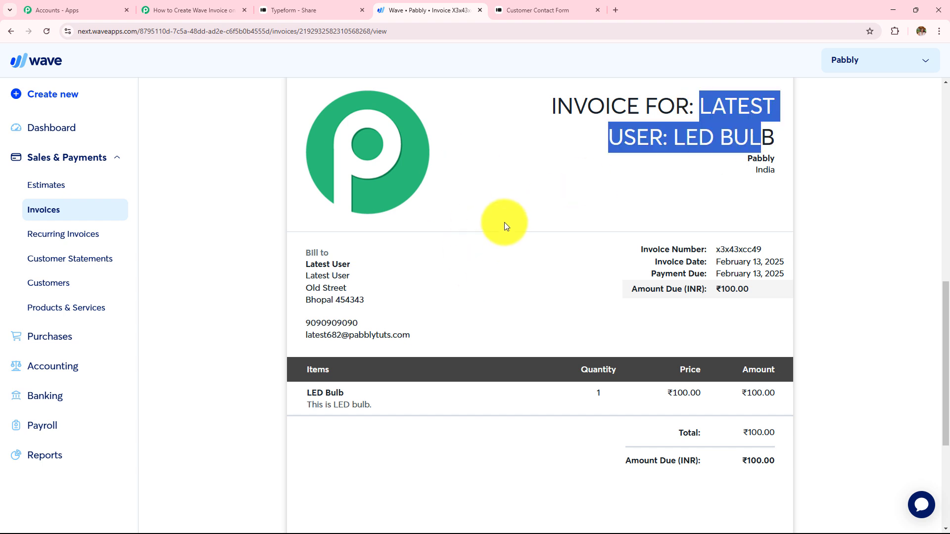
click(505, 226)
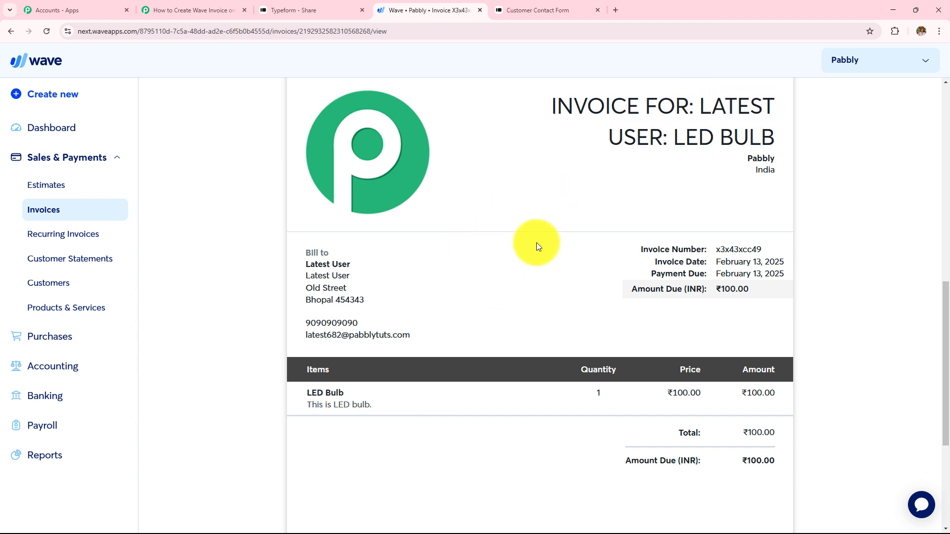
drag(538, 245, 722, 323)
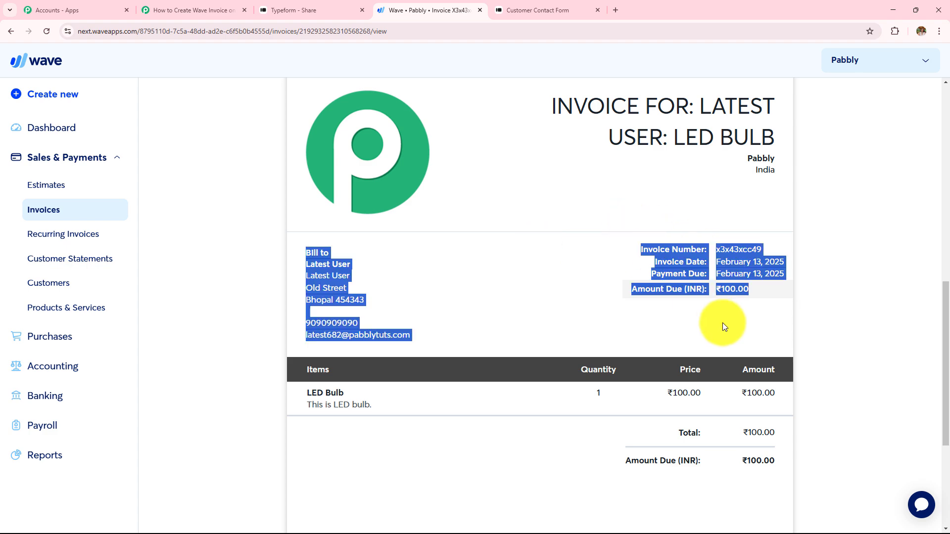
Back in the workflow, close the Existing Customers panel and add a second router route
click(207, 6)
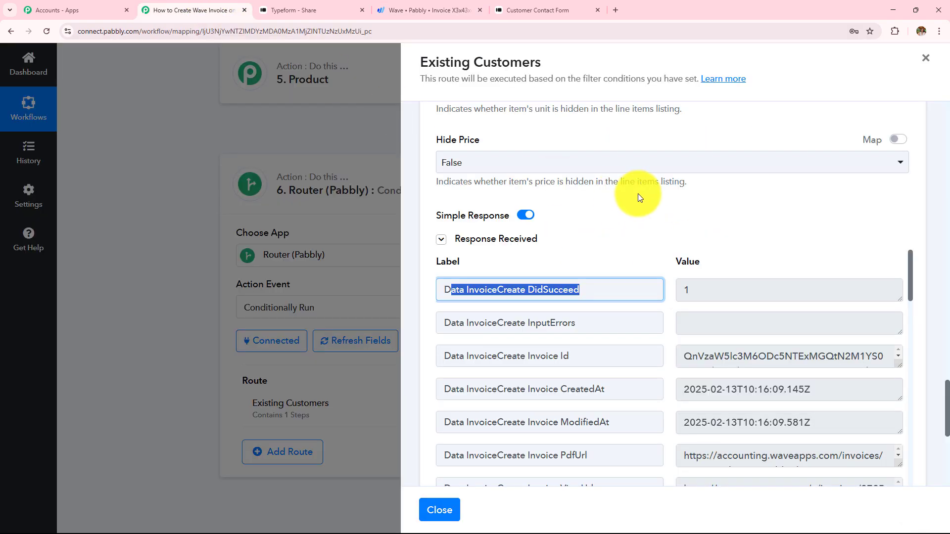
click(439, 510)
scroll(421, 333, down, 2)
click(285, 357)
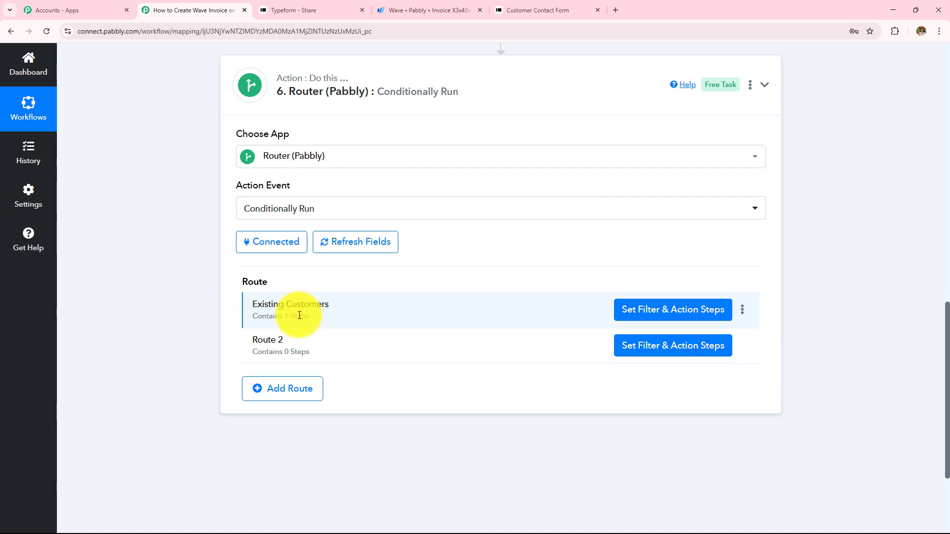
Rename Route 2 to 'New Customers' and open its filter and action setup
click(743, 354)
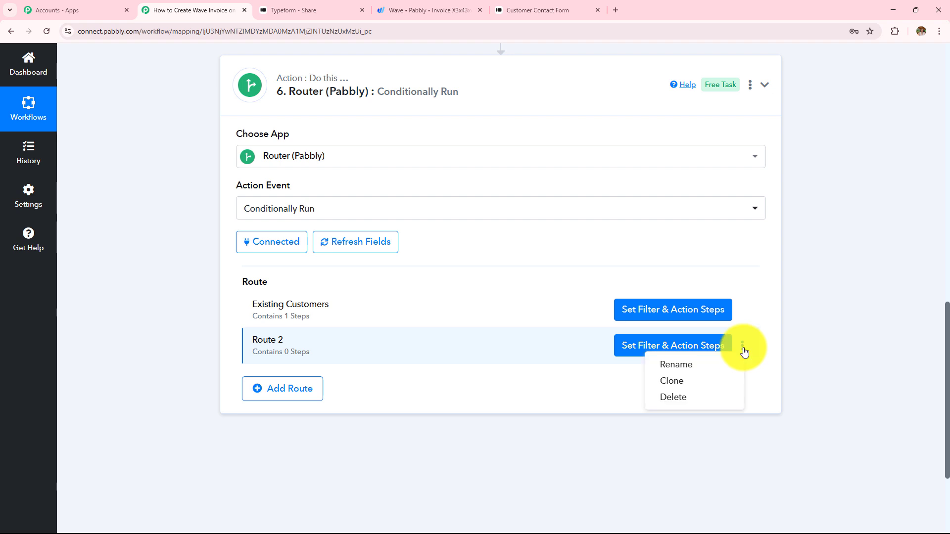
click(689, 365)
drag(415, 303, 209, 299)
key(BackSpace)
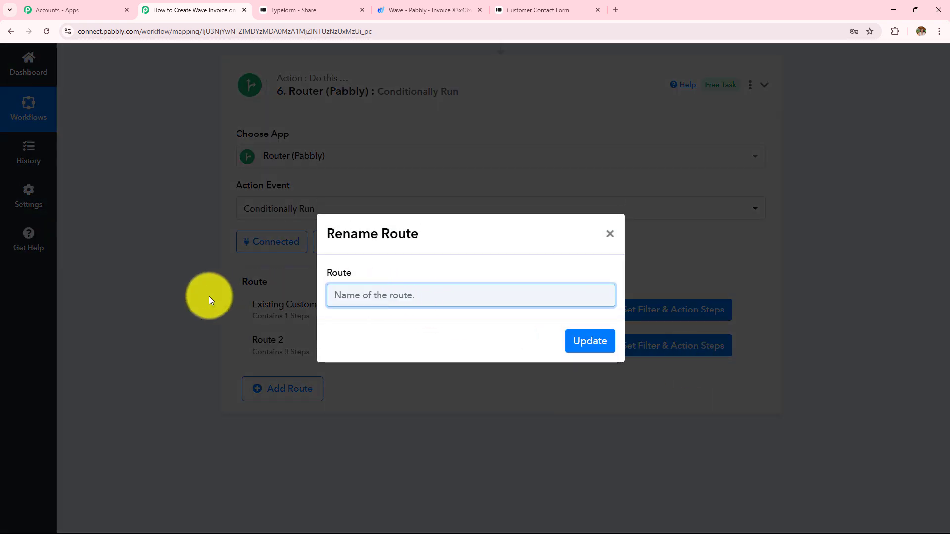
text(New)
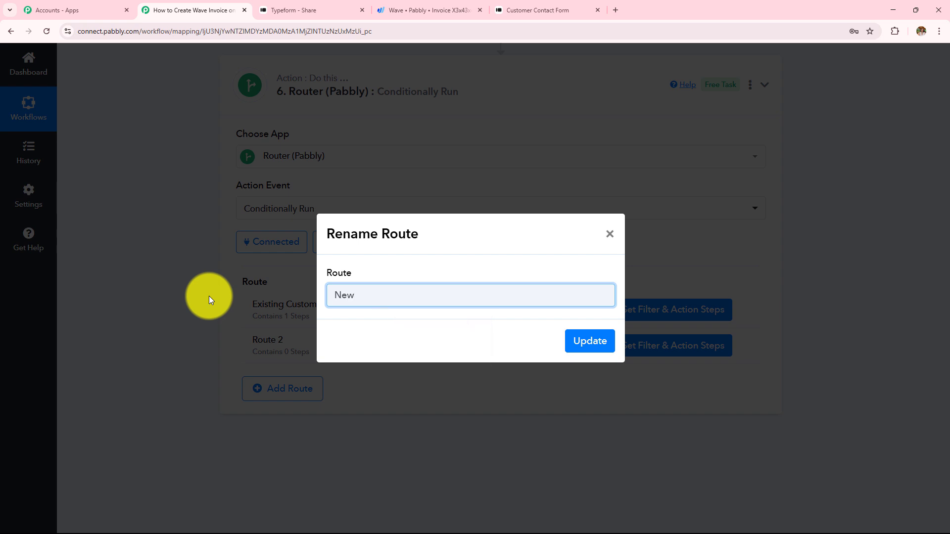
text( Customers)
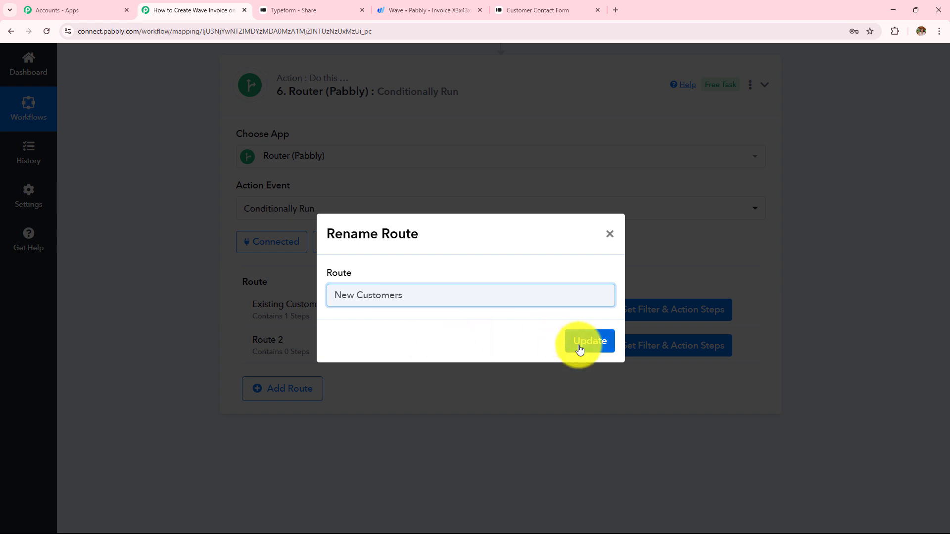
click(578, 347)
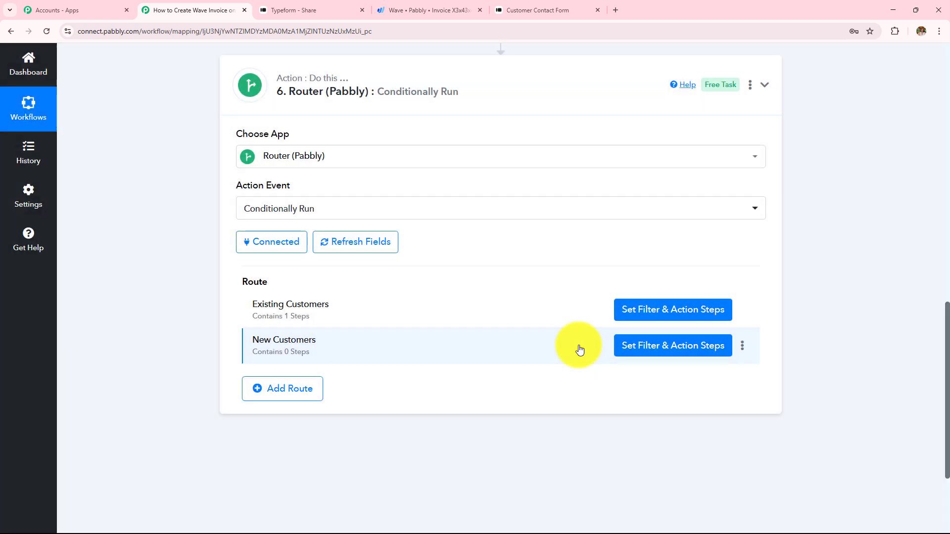
click(675, 352)
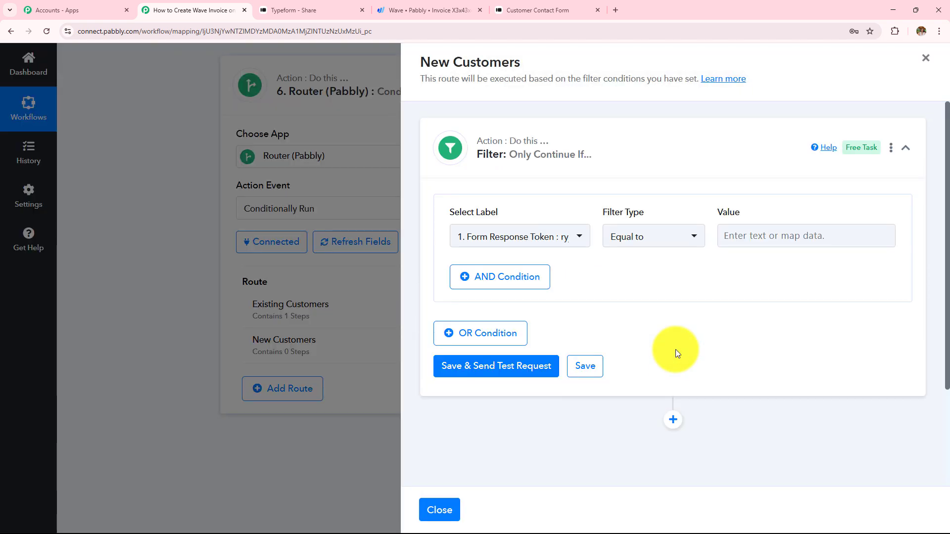
Filter on the Wave Get Customer by Email Node Id field with condition Does not exist
click(555, 242)
click(573, 326)
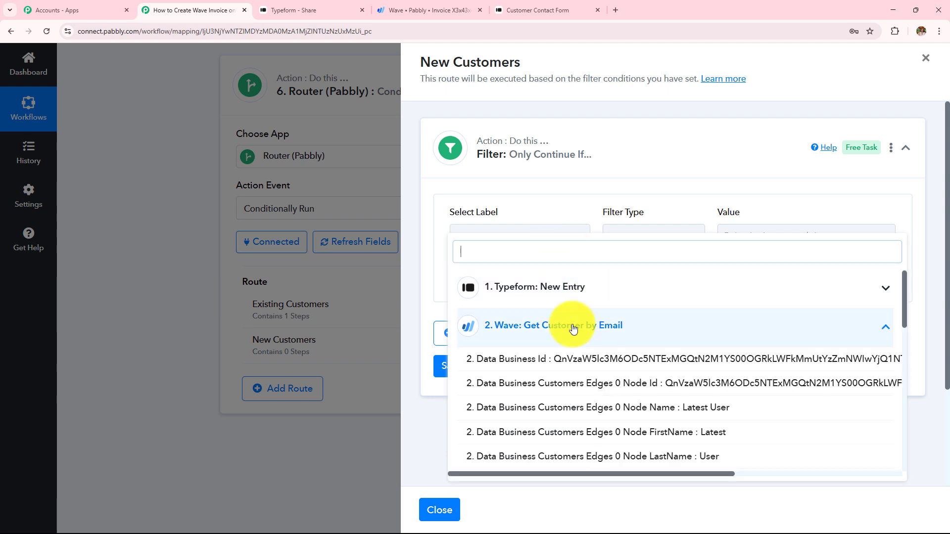
click(582, 384)
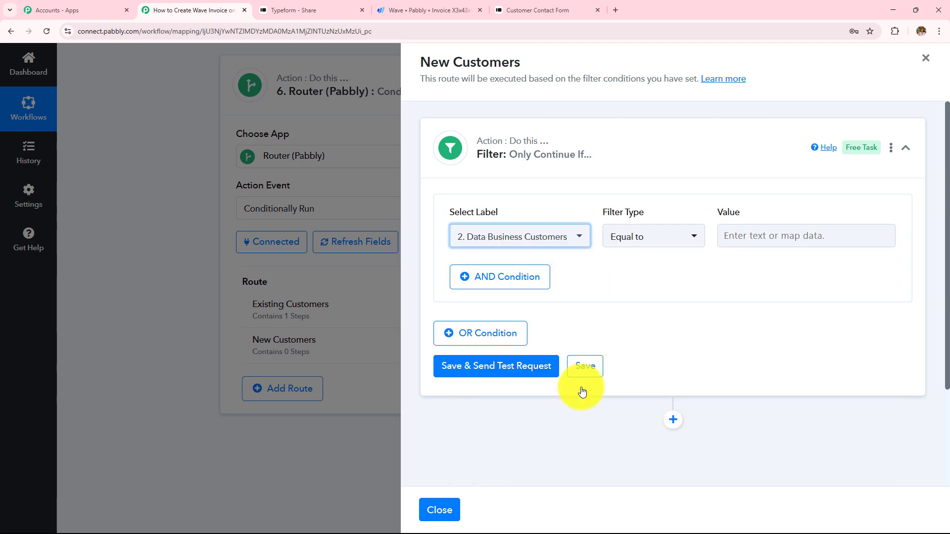
click(646, 242)
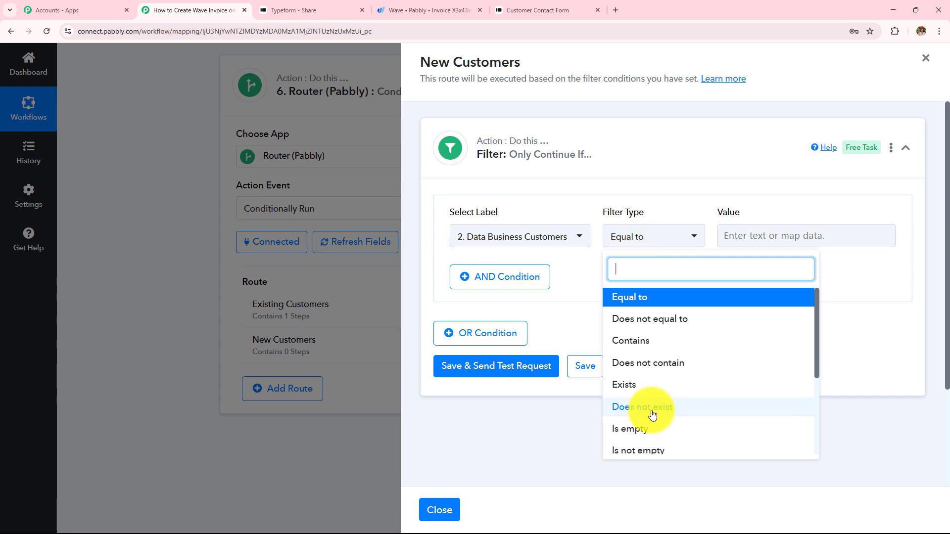
click(636, 413)
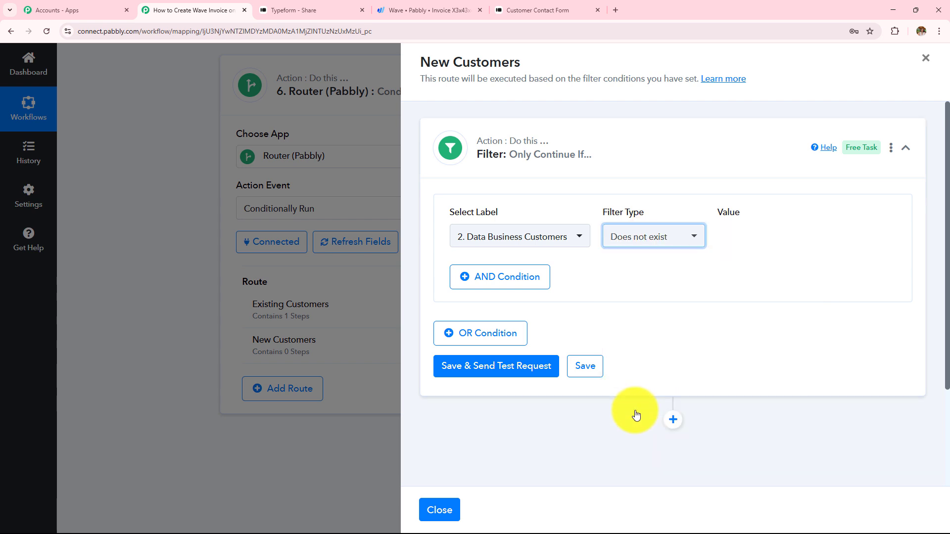
click(559, 246)
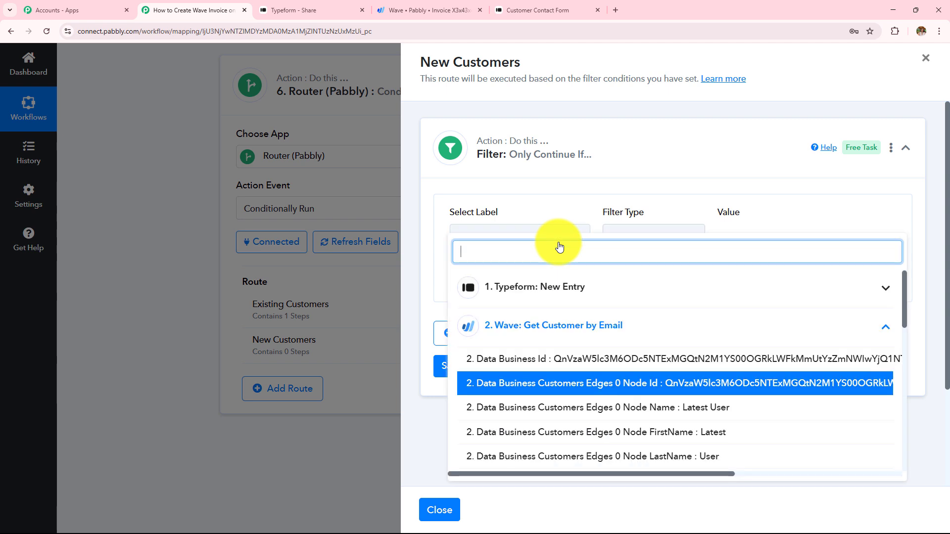
click(566, 198)
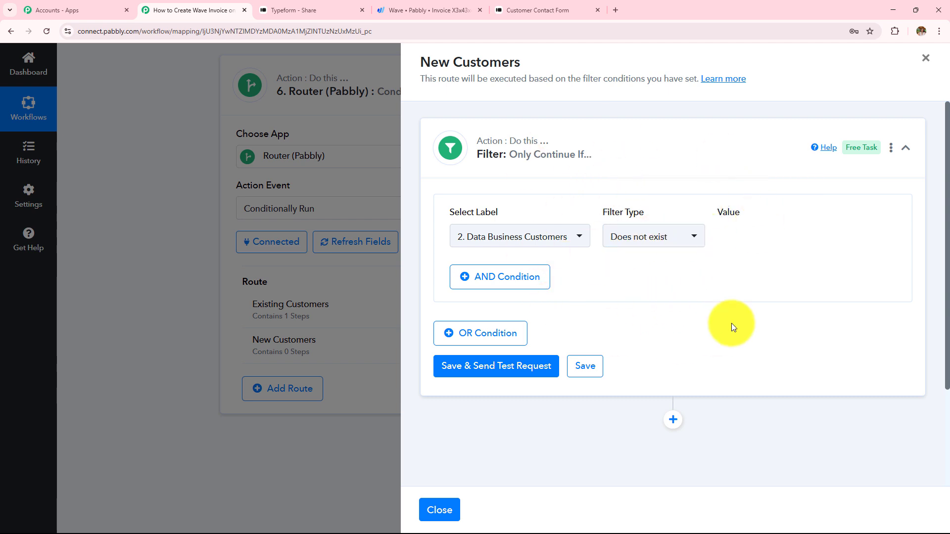
Save and test the filter, which returns Condition is false
click(534, 360)
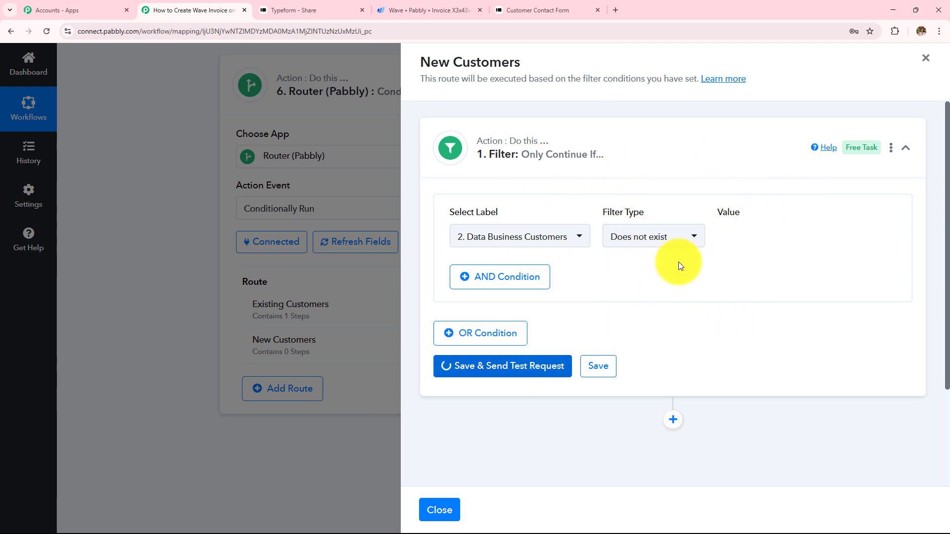
scroll(677, 262, down, 4)
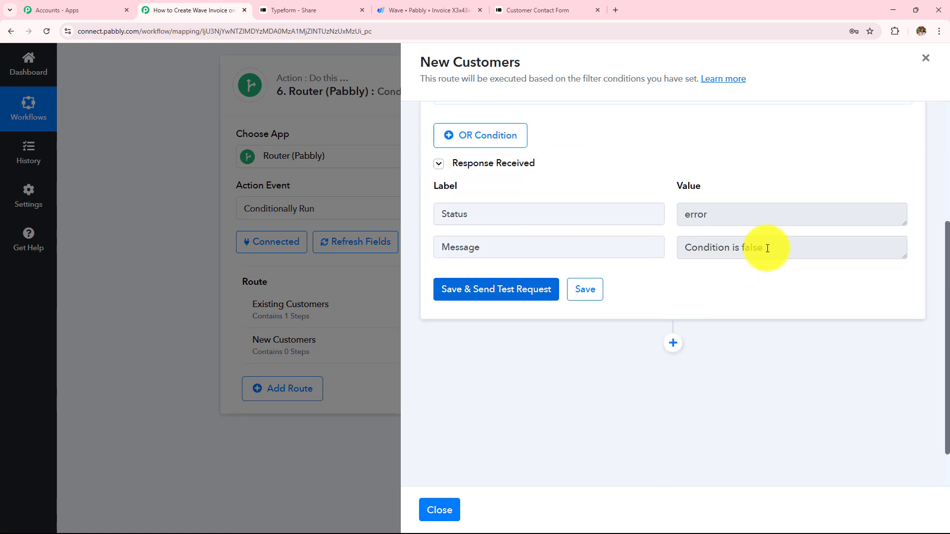
drag(764, 247, 602, 255)
scroll(602, 255, up, 3)
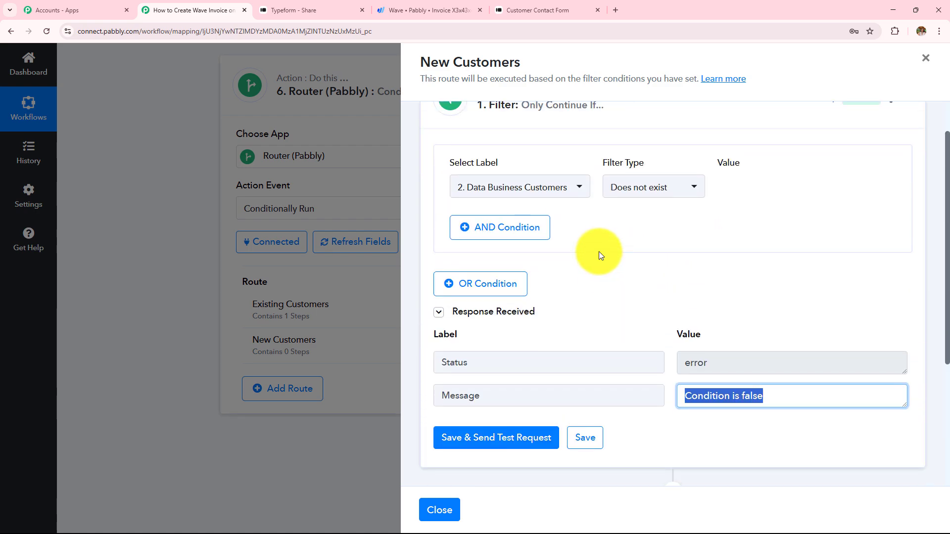
click(547, 189)
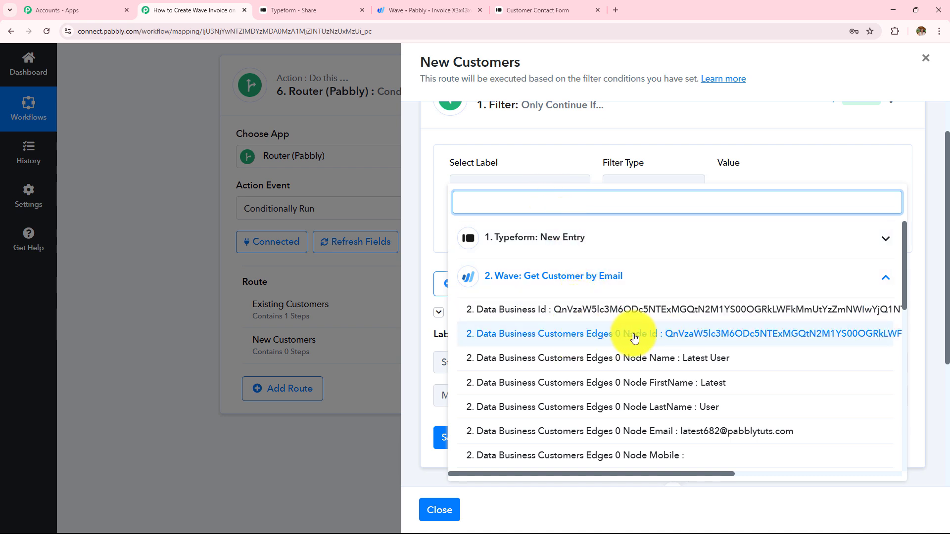
click(553, 166)
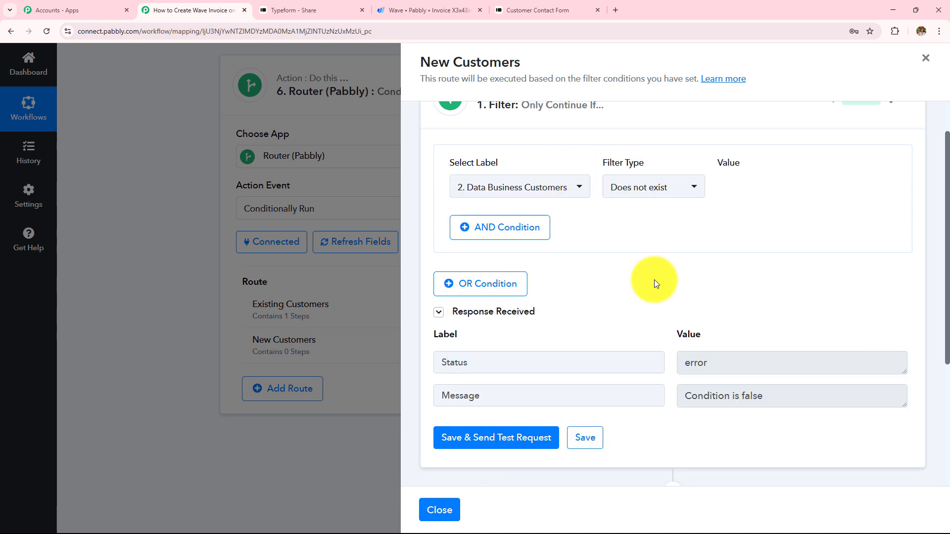
scroll(651, 278, down, 3)
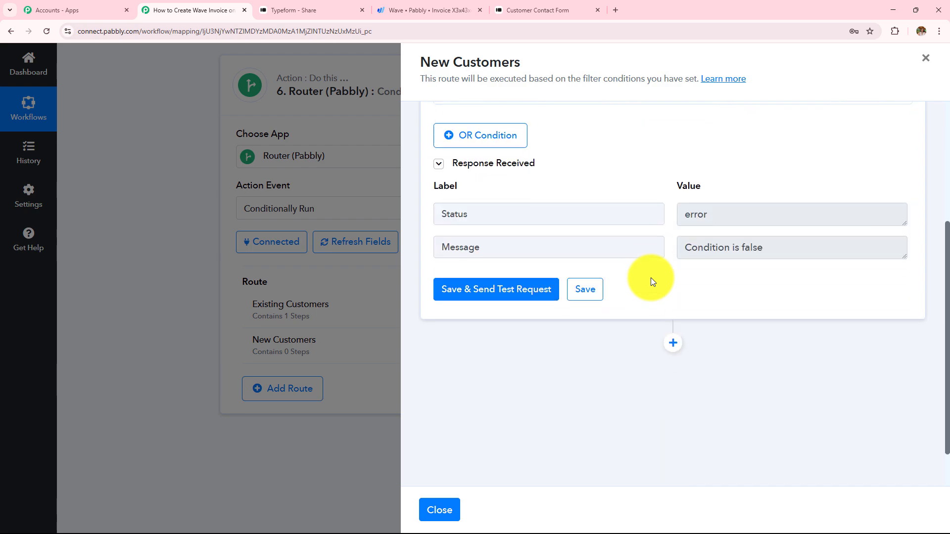
Add a Wave 'Create a Customer' action after the filter and connect the Wave account
click(674, 342)
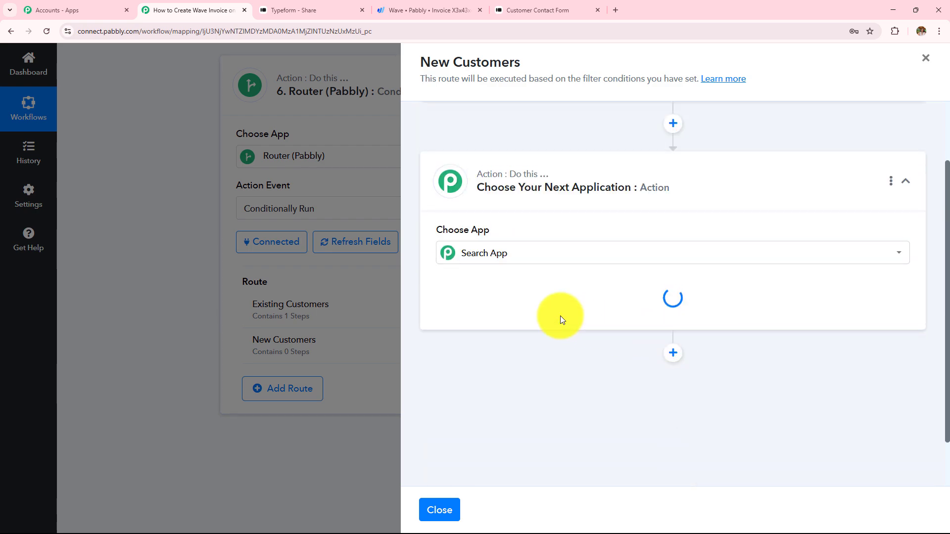
text(W)
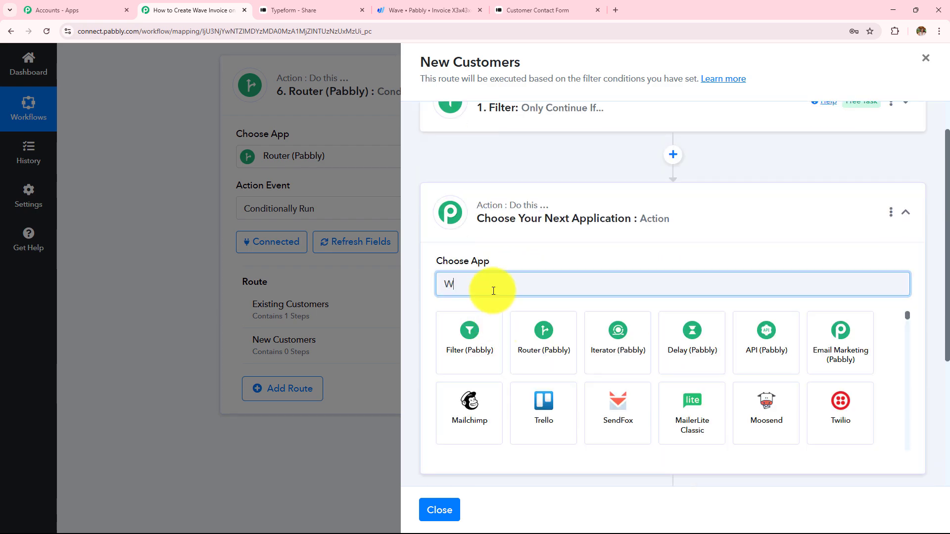
text(av)
click(477, 358)
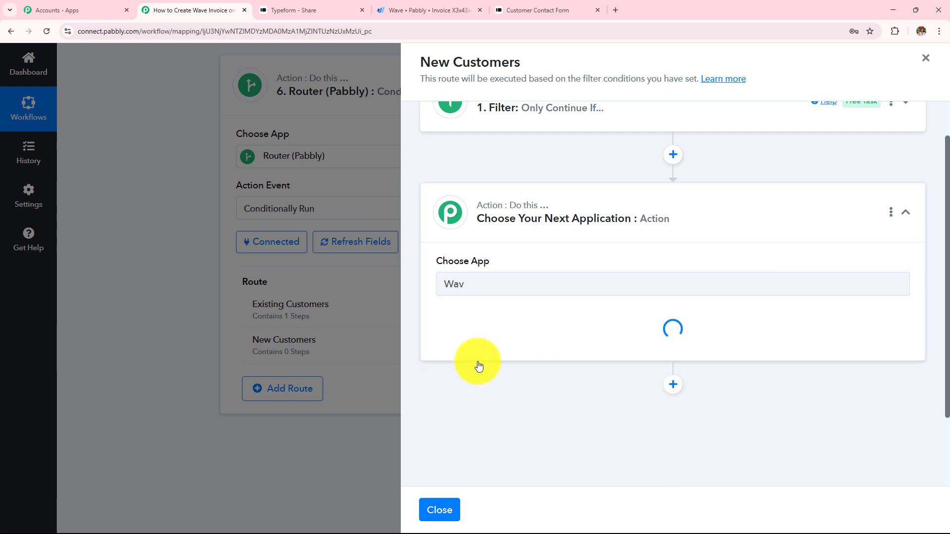
scroll(541, 276, up, 1)
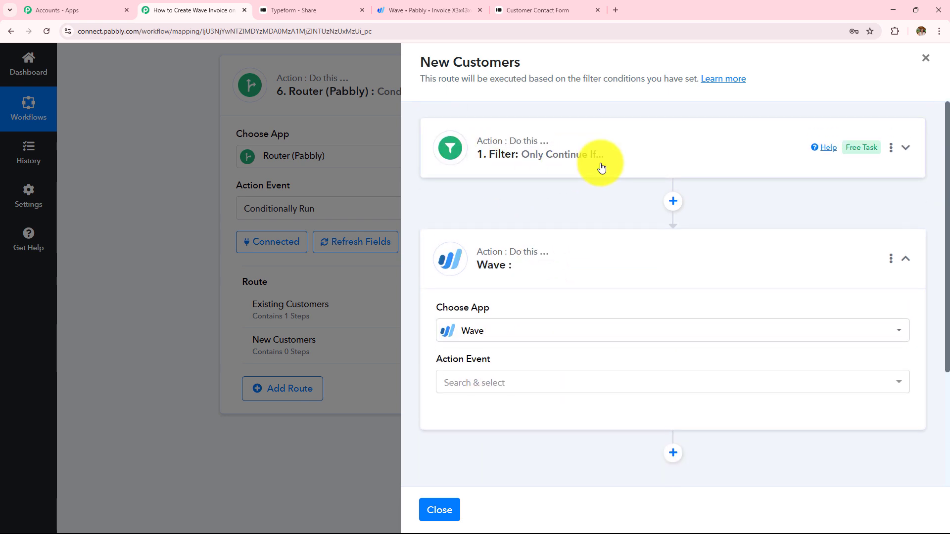
scroll(556, 221, down, 2)
click(553, 279)
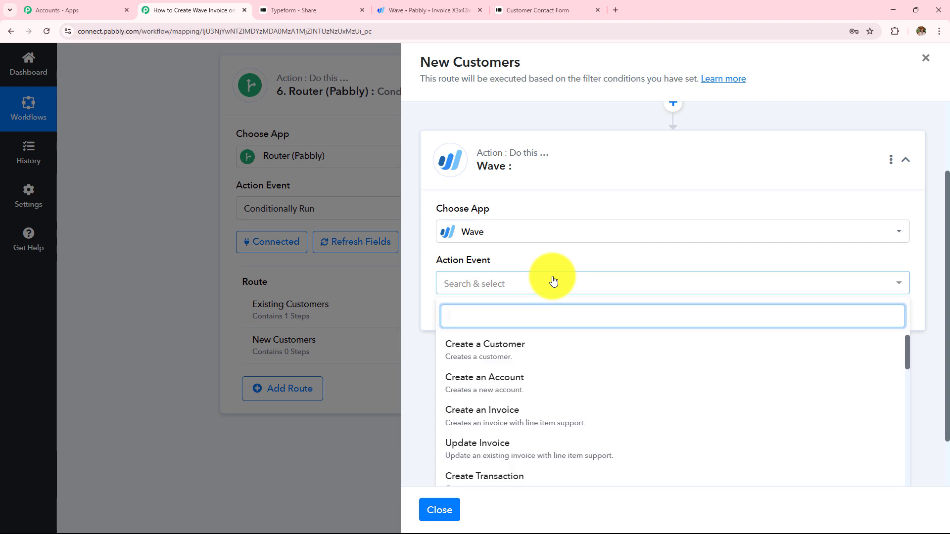
click(512, 354)
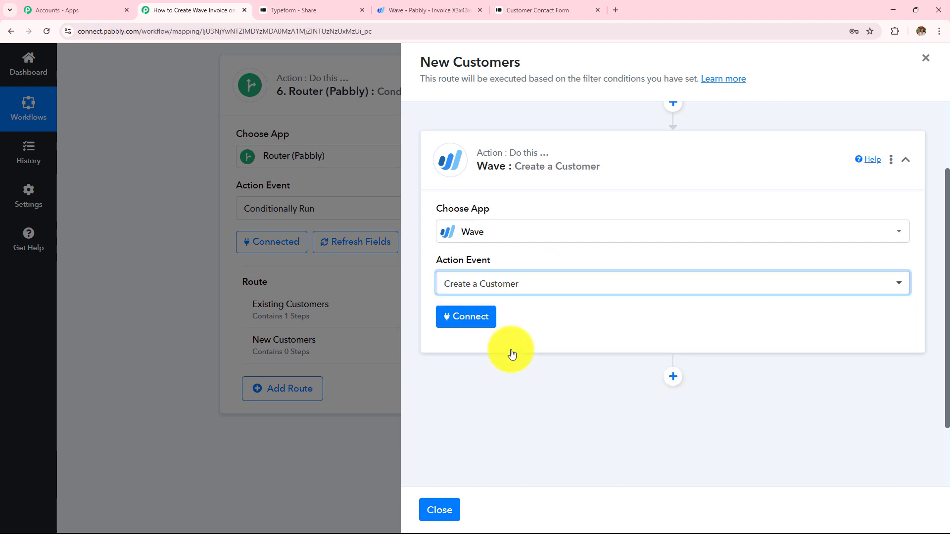
click(471, 318)
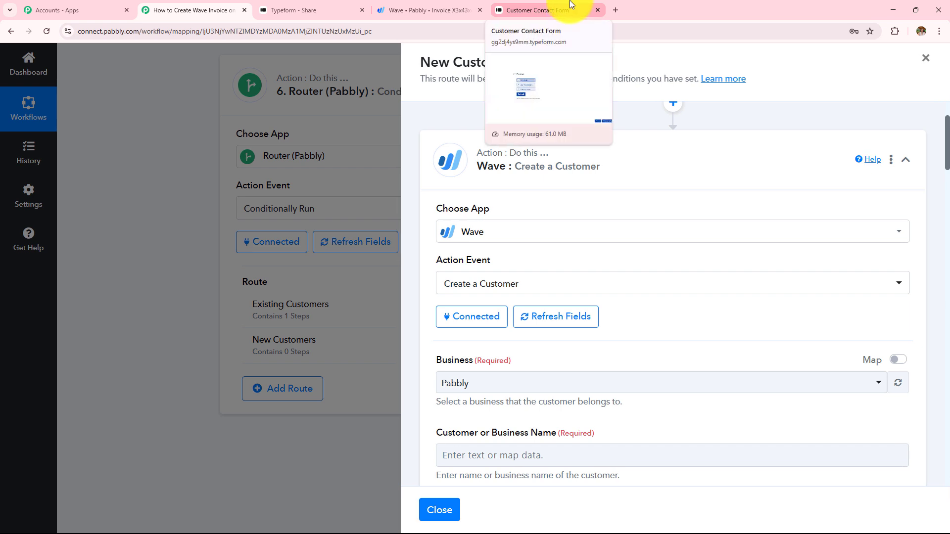
Choose Pabbly as the business and map Customer Name to the Typeform Latest and User answers
scroll(569, 299, down, 4)
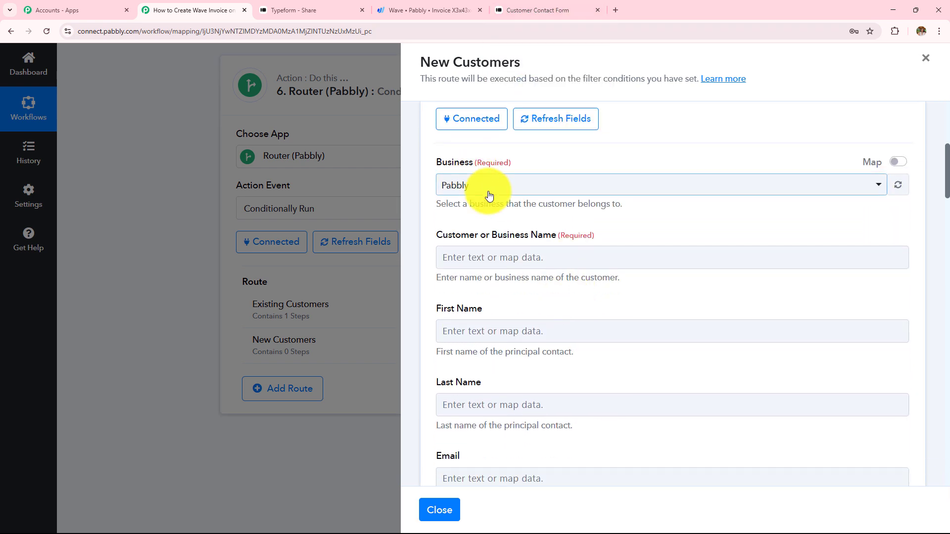
click(489, 196)
click(486, 242)
scroll(500, 238, down, 1)
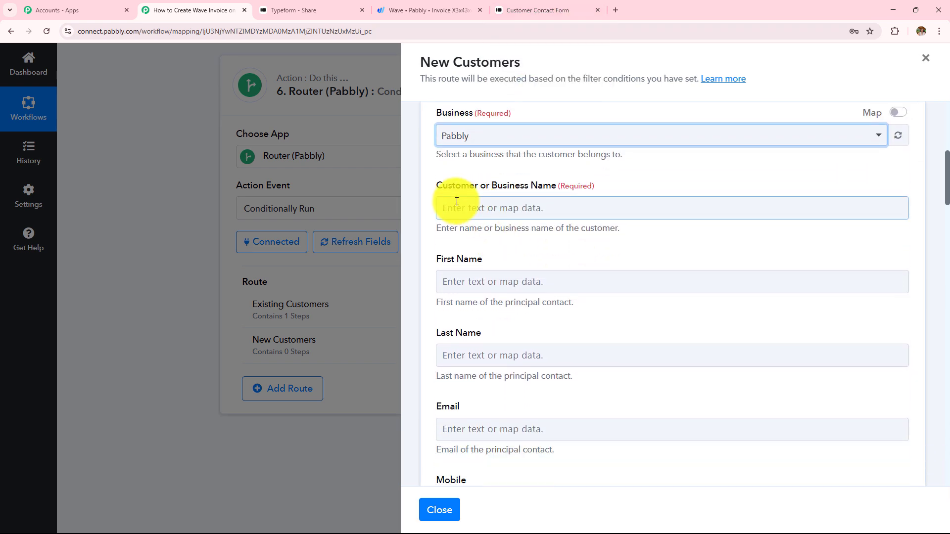
click(566, 207)
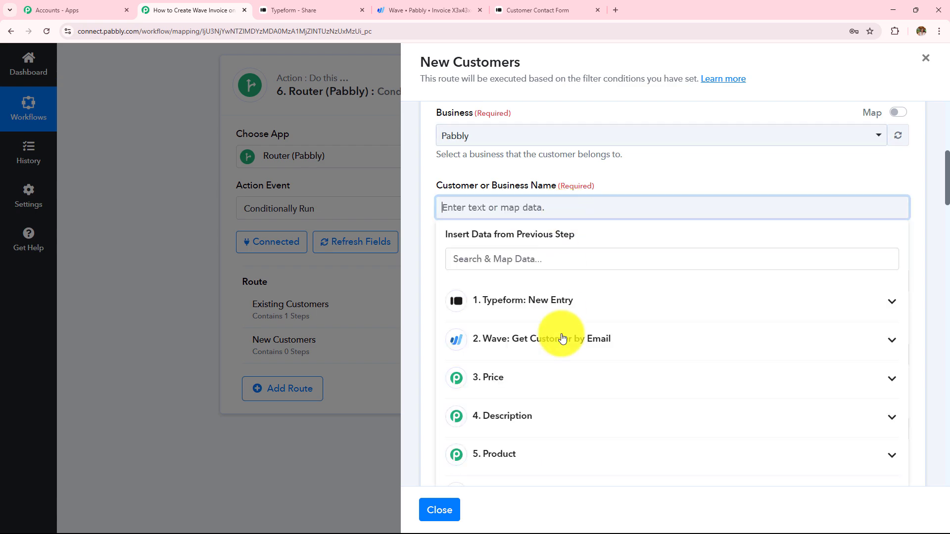
click(547, 303)
scroll(583, 387, down, 3)
scroll(582, 388, down, 3)
scroll(578, 325, up, 2)
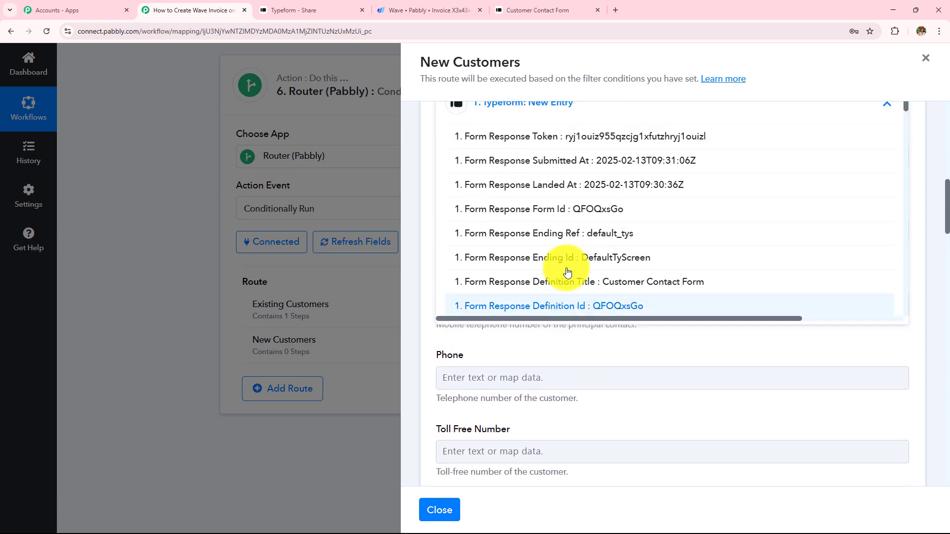
scroll(569, 267, down, 6)
scroll(560, 248, down, 8)
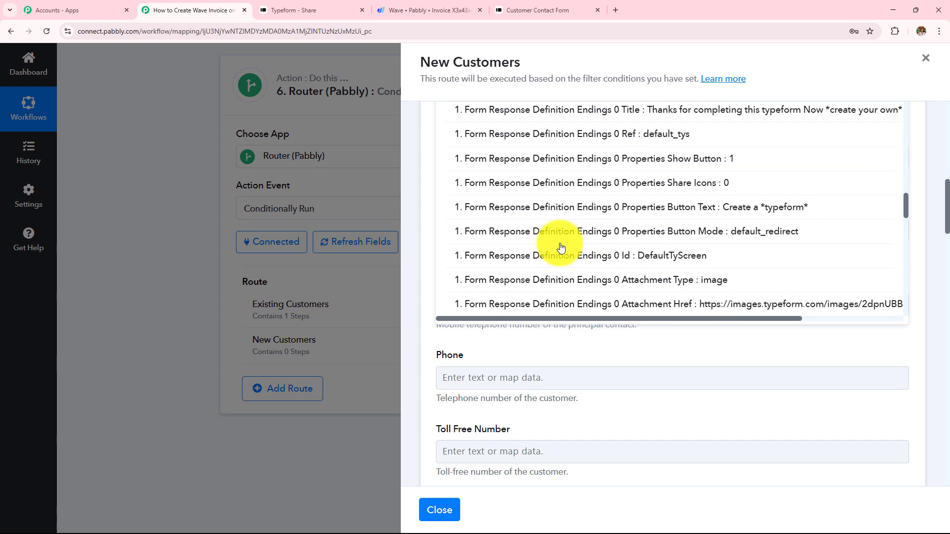
click(558, 252)
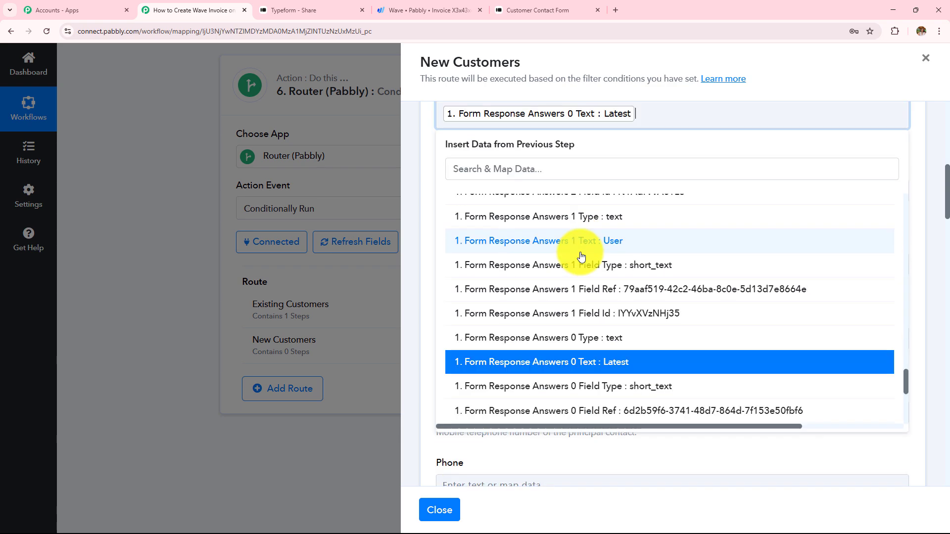
click(606, 250)
click(421, 169)
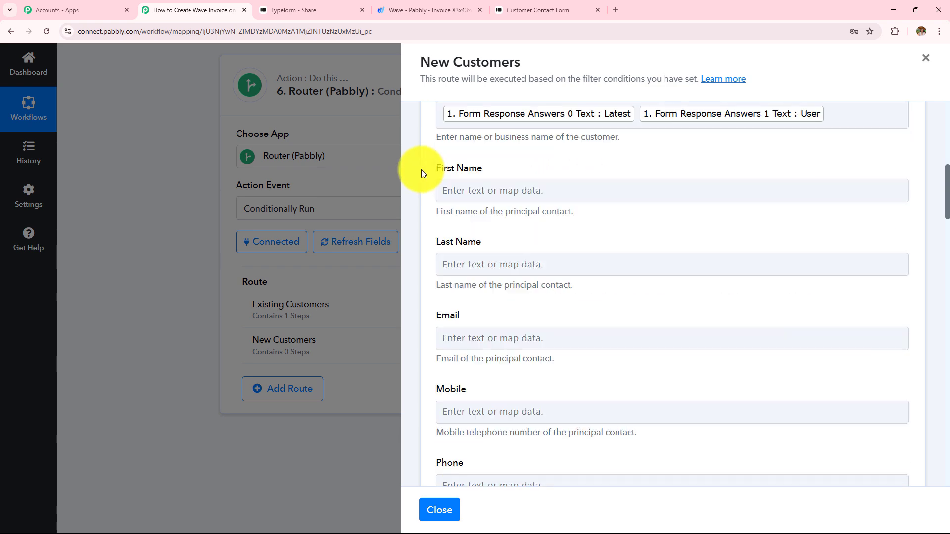
Map First Name to the Latest answer and Last Name to the User answer
click(498, 196)
click(550, 282)
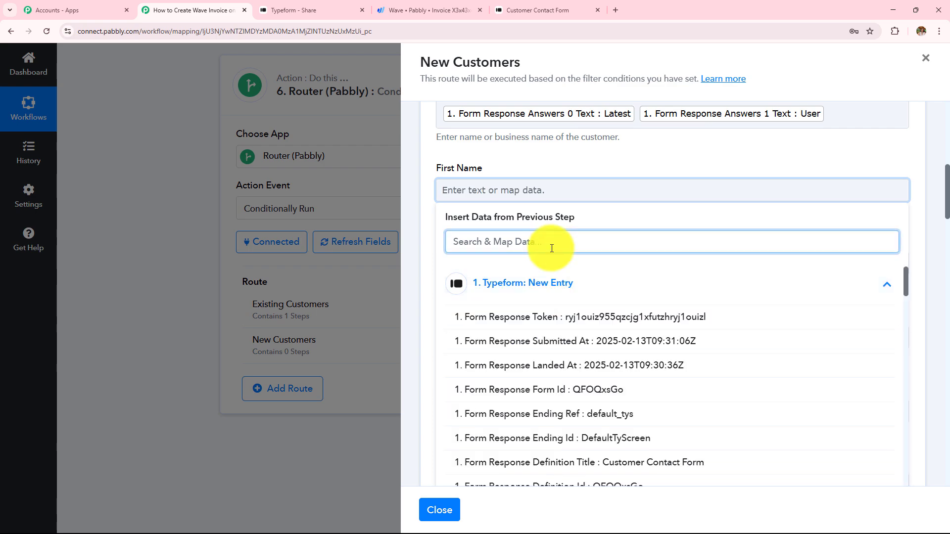
text(la)
key(Down)
key(Down)
key(Down)
key(Down)
key(Down)
key(Down)
key(Down)
key(Down)
key(Return)
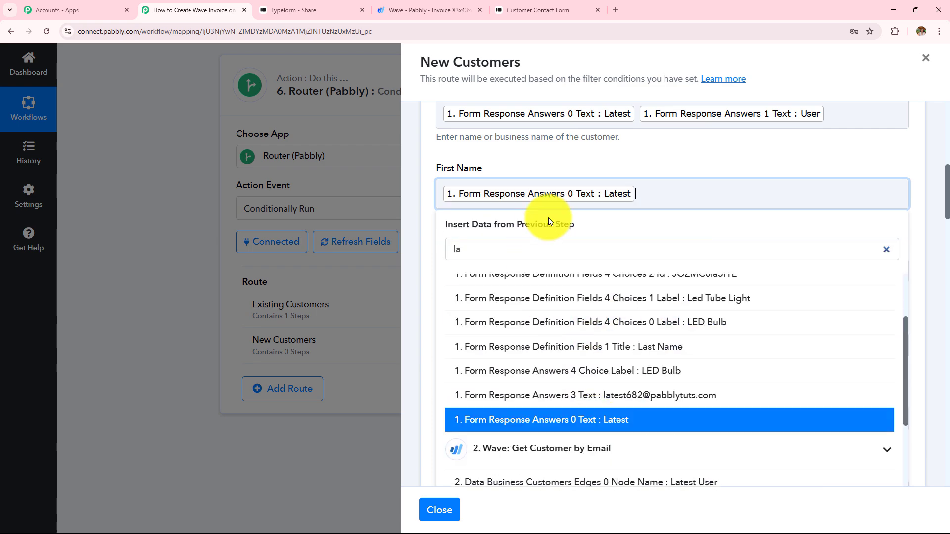
click(519, 271)
click(547, 362)
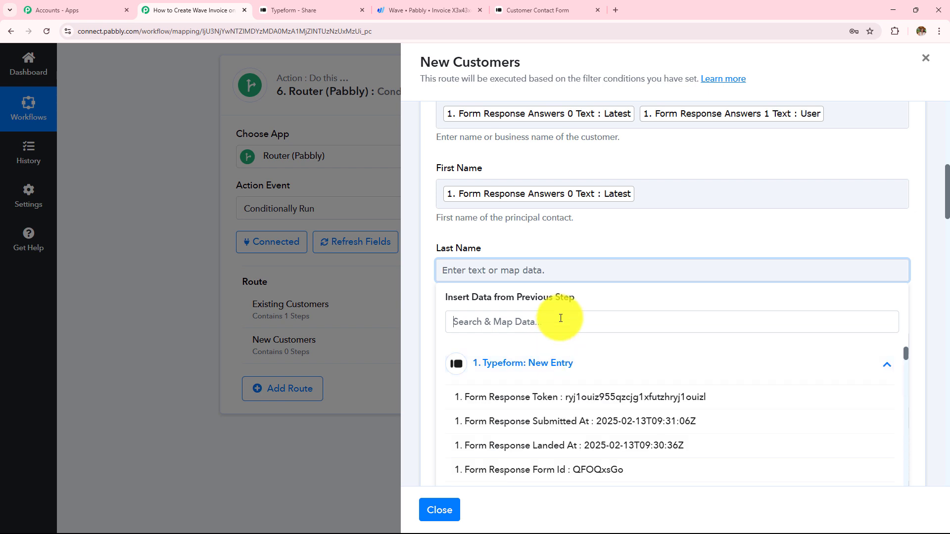
text(use)
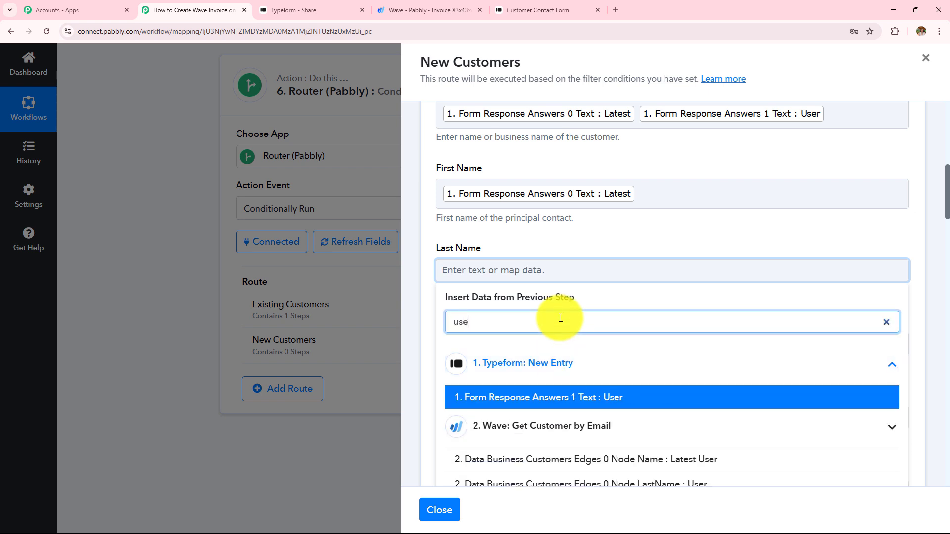
key(Return)
Map Email to the submitted email answer and Mobile to the phone number answer
click(566, 346)
click(567, 305)
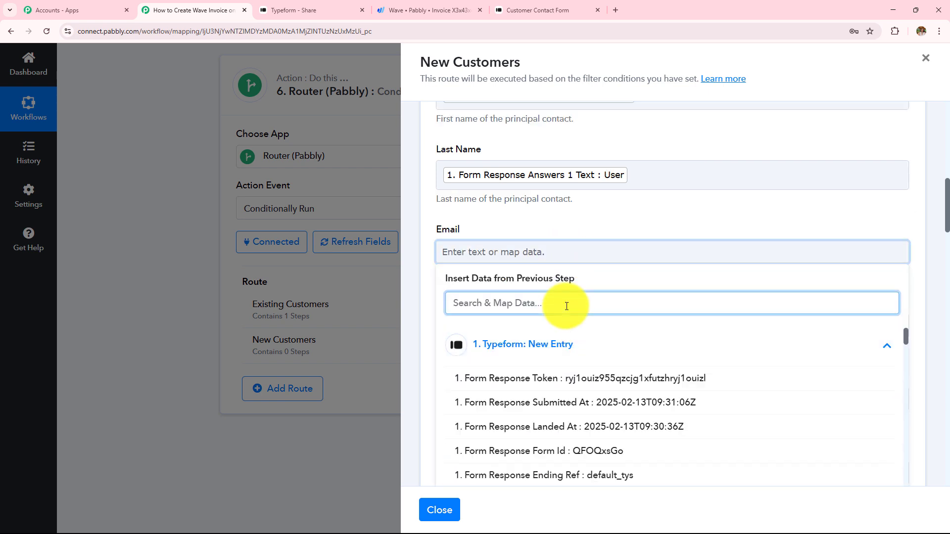
text(lates)
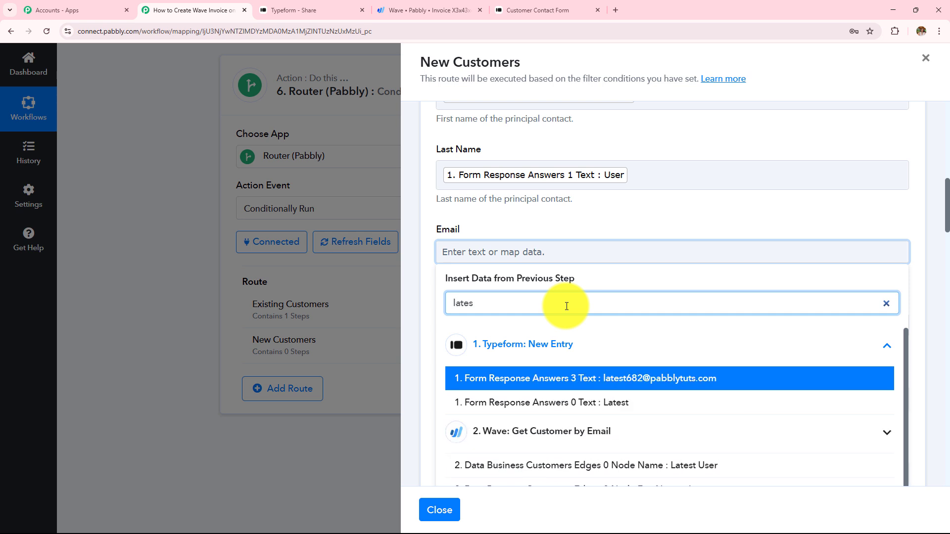
text(t)
click(647, 379)
click(564, 228)
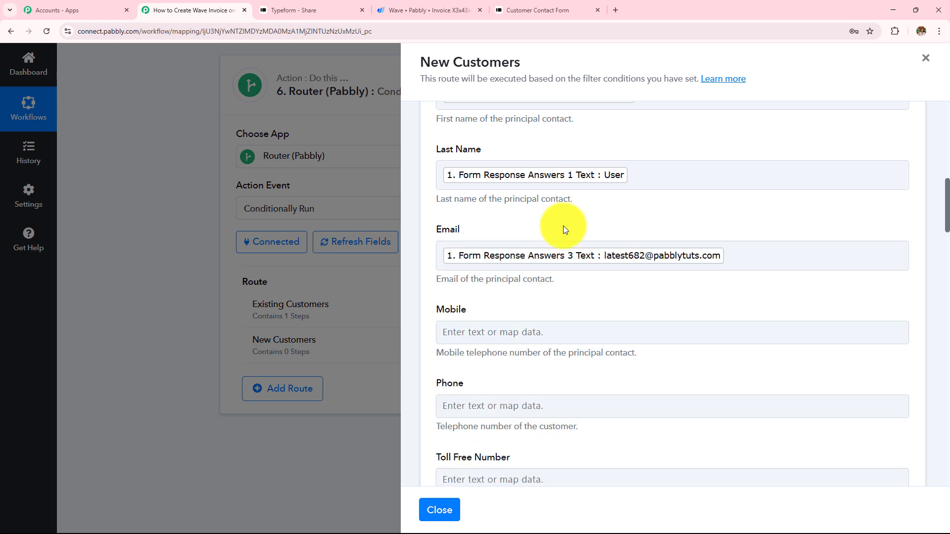
click(568, 332)
click(582, 382)
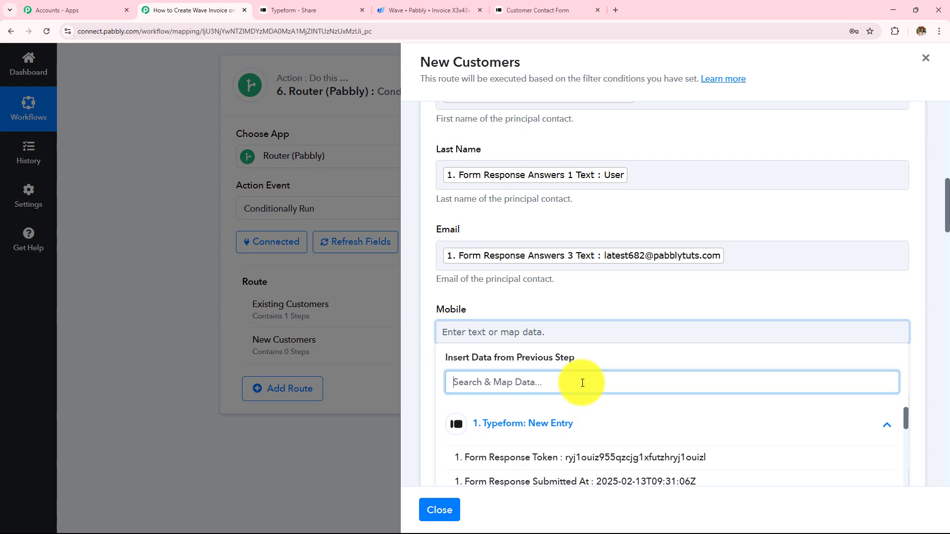
text(90)
click(615, 451)
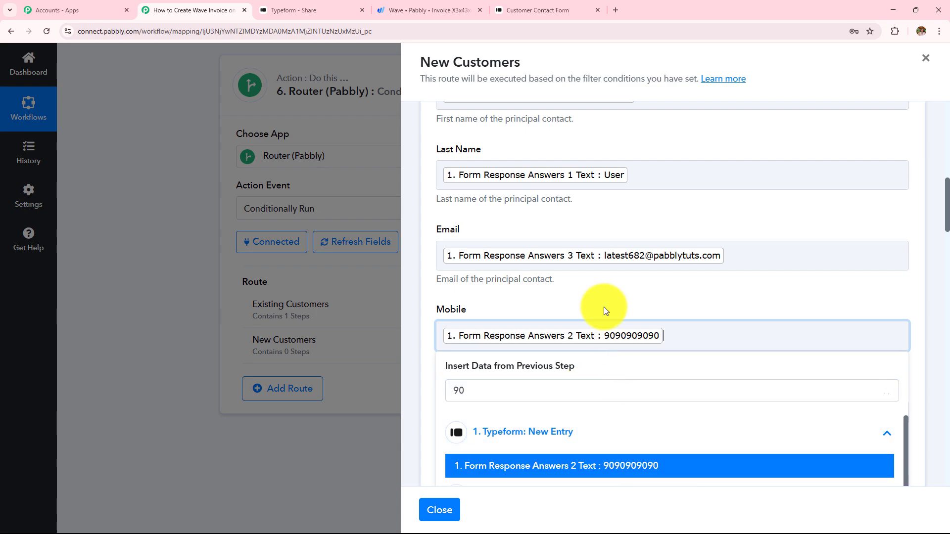
click(603, 309)
scroll(605, 281, down, 6)
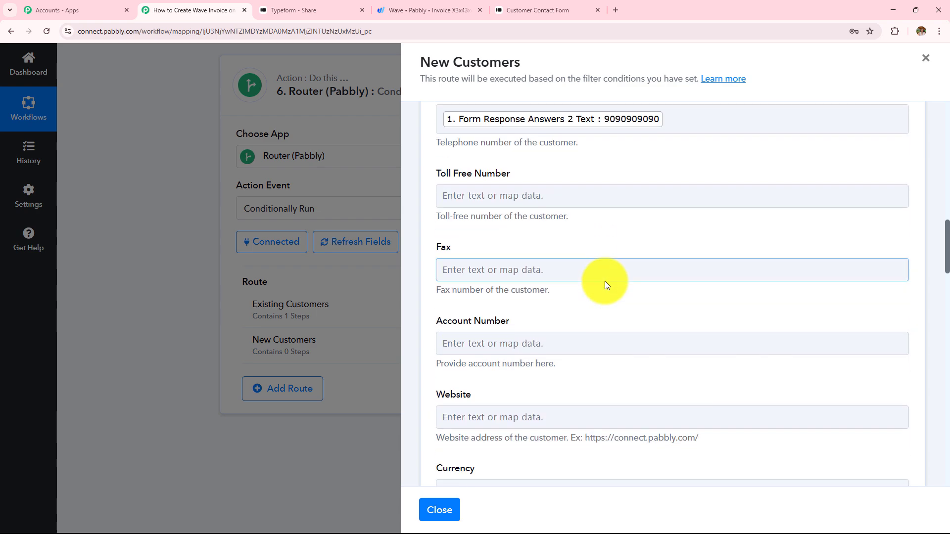
Save the Create a Customer step and send a test request
scroll(605, 281, down, 2)
scroll(605, 280, down, 1)
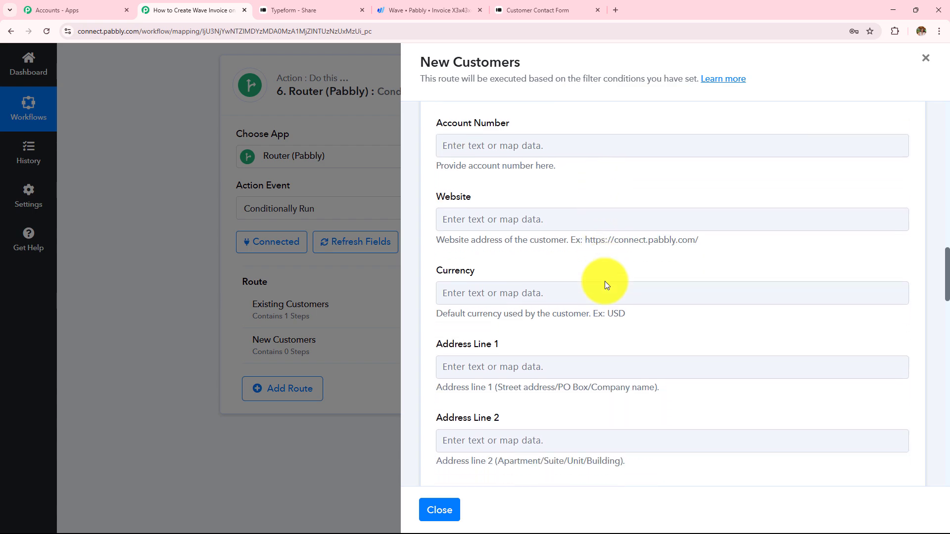
scroll(604, 281, down, 6)
scroll(605, 281, down, 14)
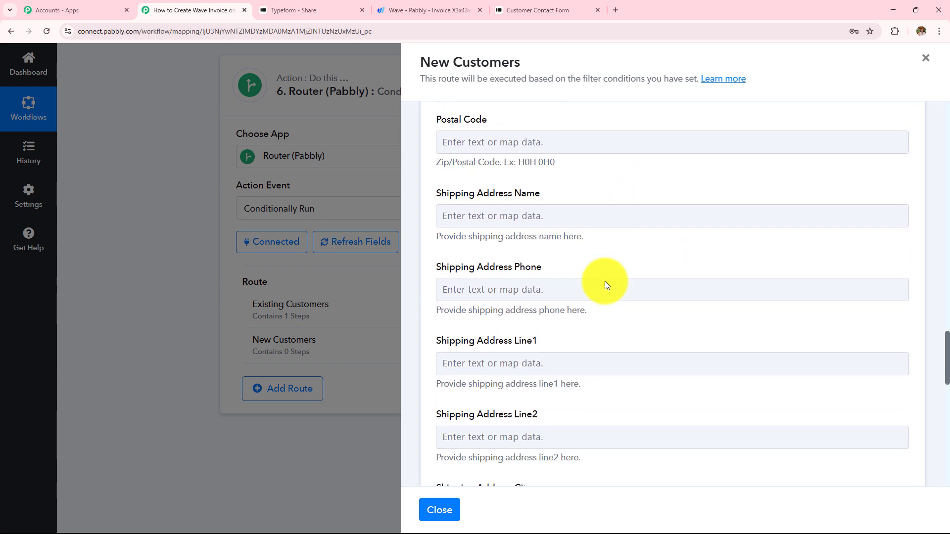
scroll(605, 281, down, 7)
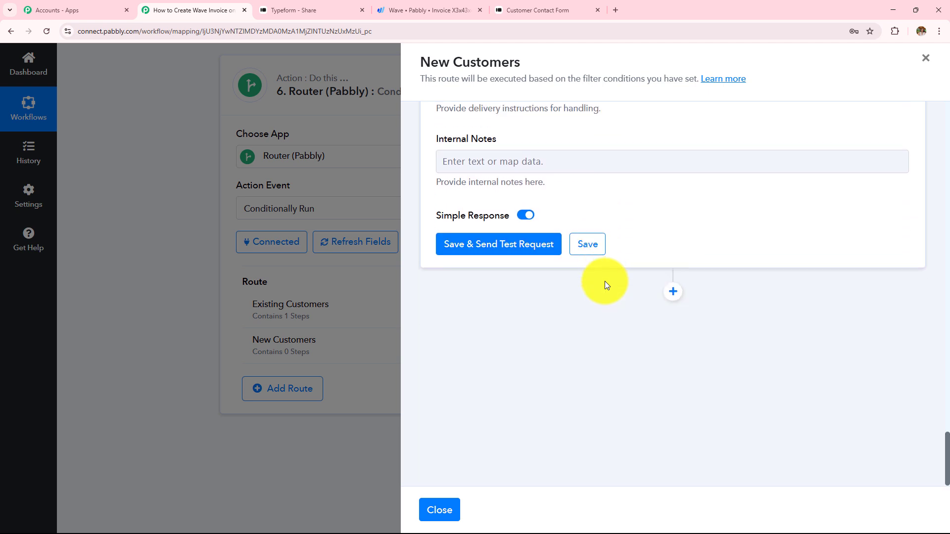
click(485, 252)
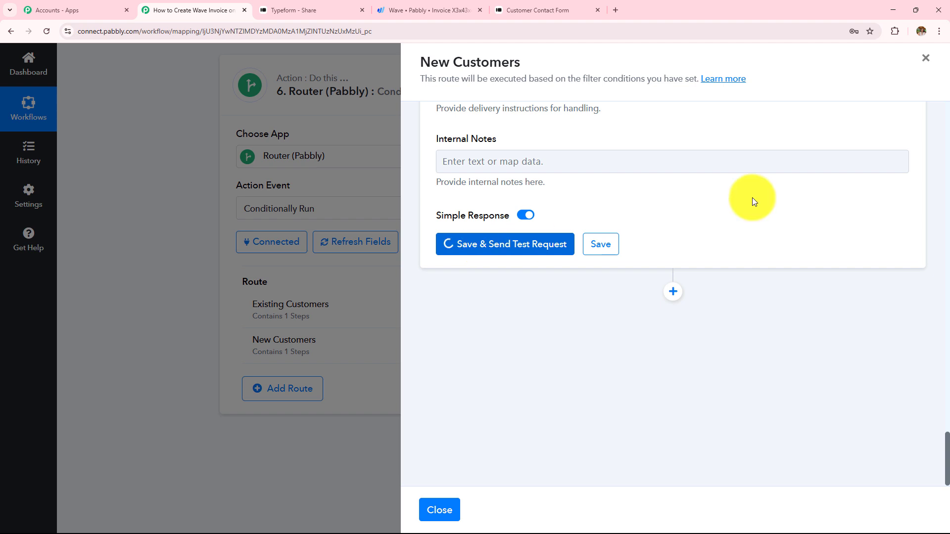
Check the response's DidSucceed value and the returned customer name, first and last name
click(719, 142)
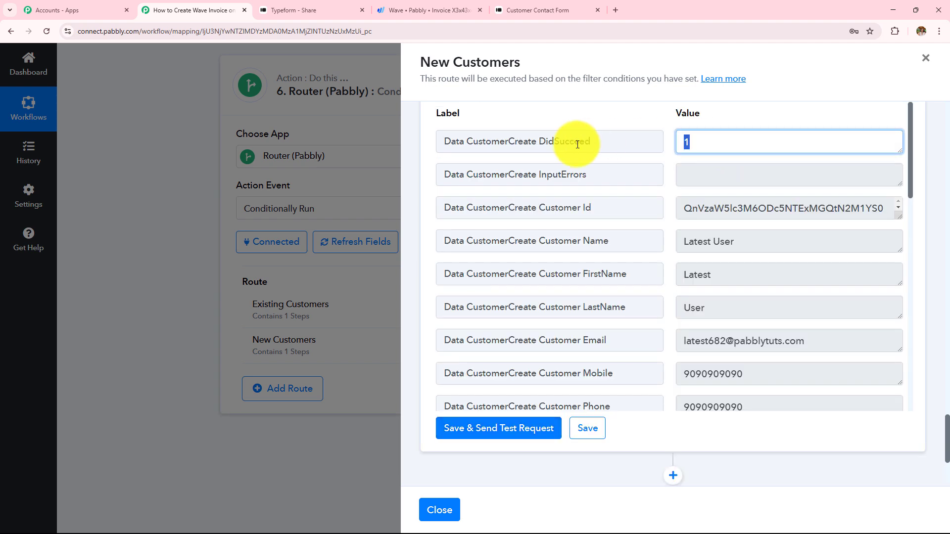
click(708, 240)
click(721, 281)
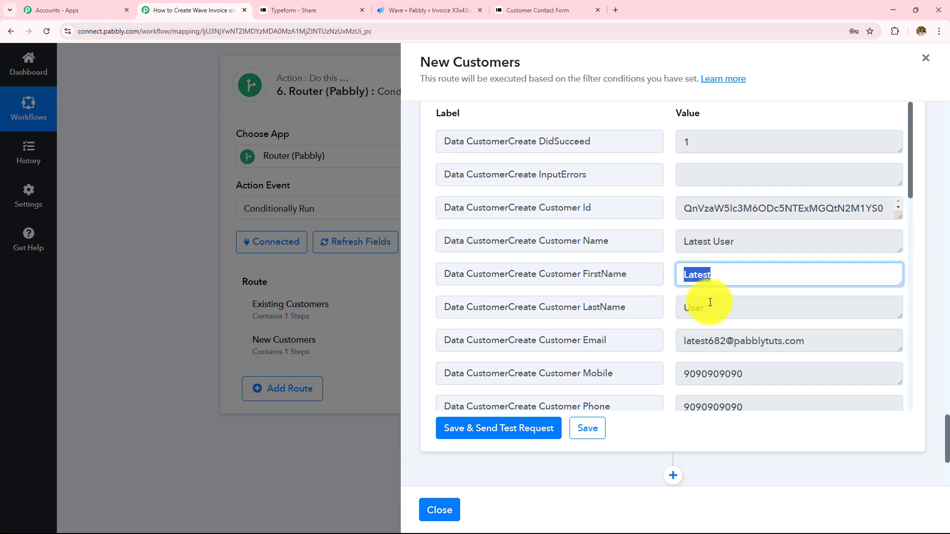
click(712, 310)
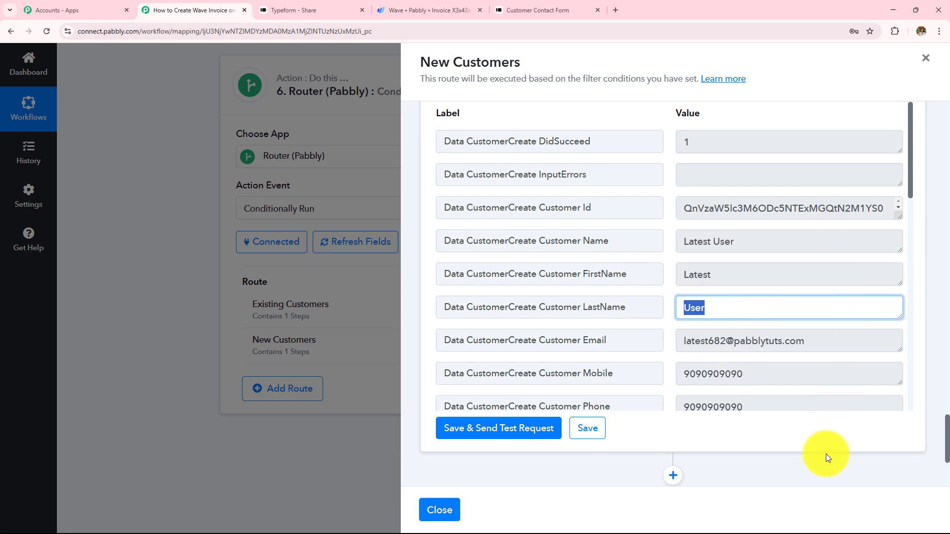
scroll(732, 445, down, 3)
click(673, 327)
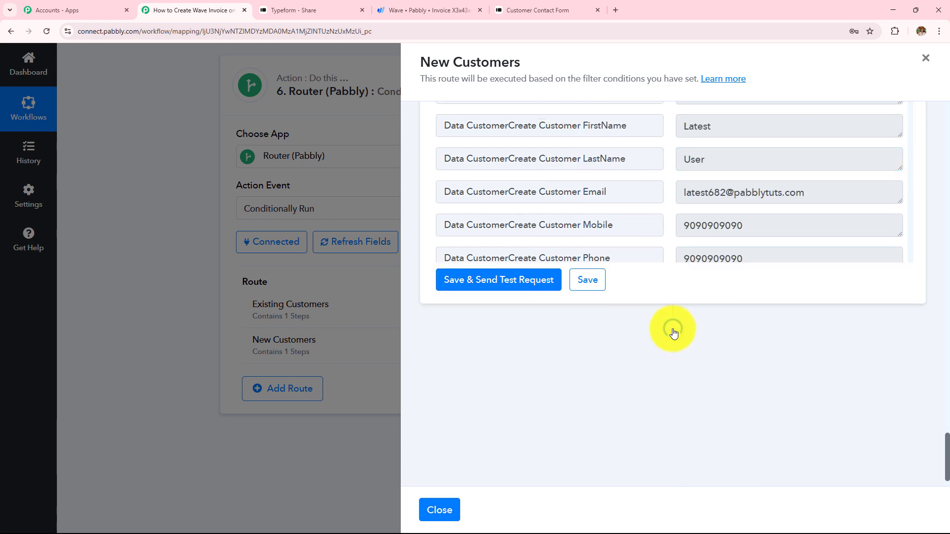
Add a Wave 'Create Invoice with Basic Details' step connected to the existing Wave account
click(478, 309)
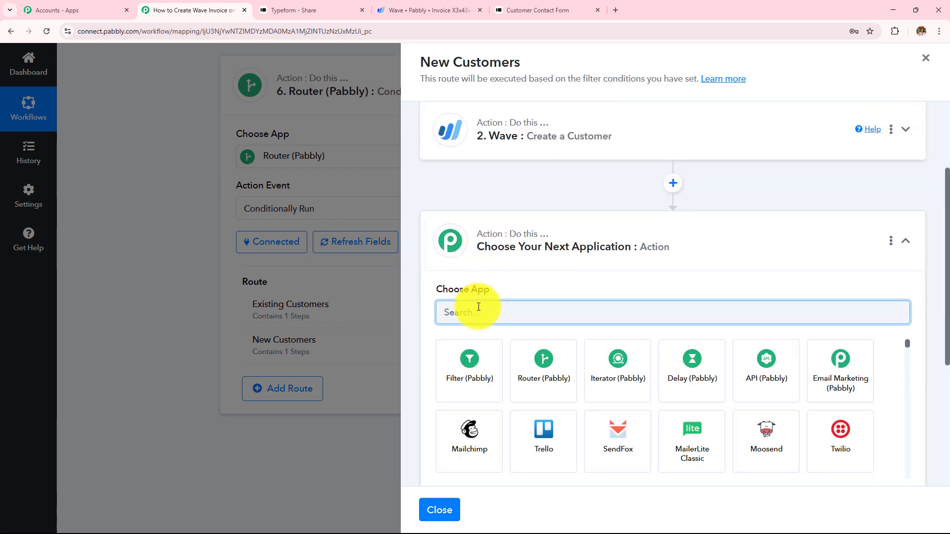
text(Wav)
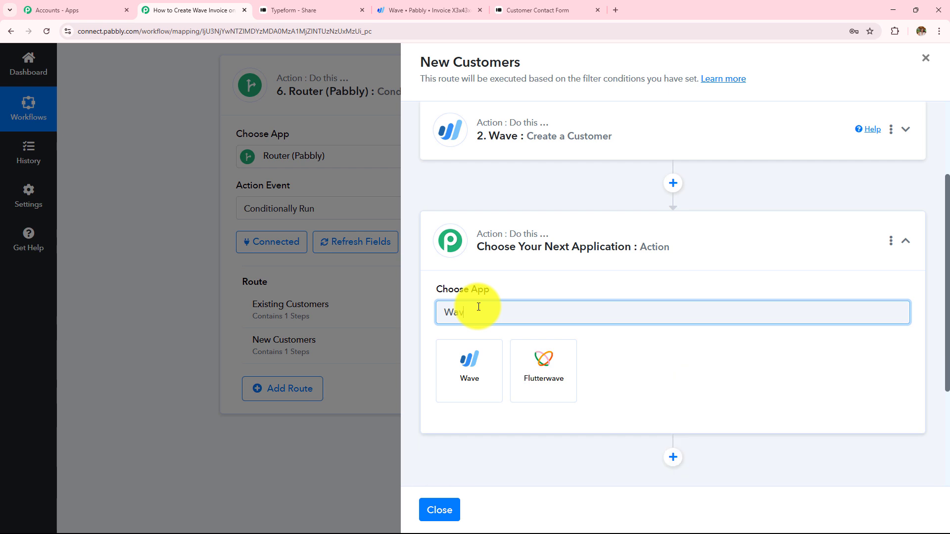
click(484, 368)
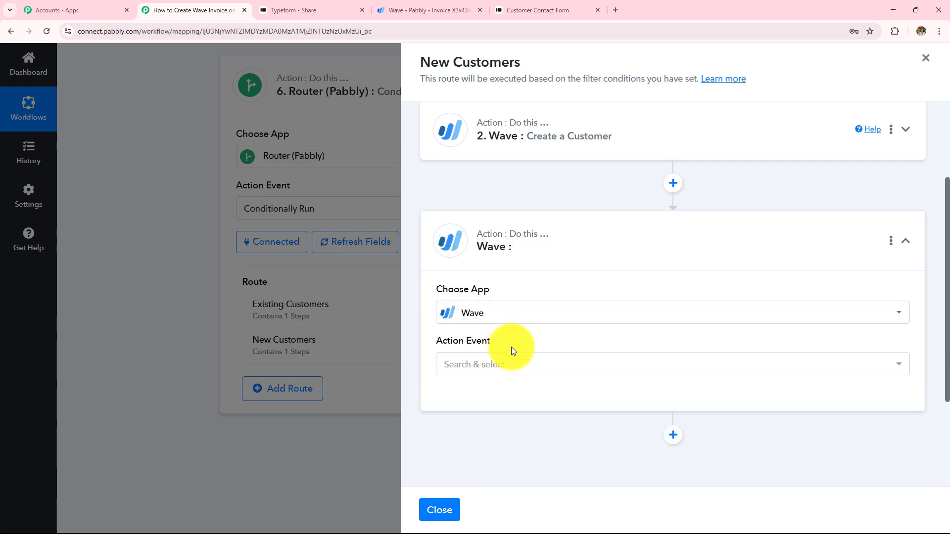
click(509, 364)
text(inv)
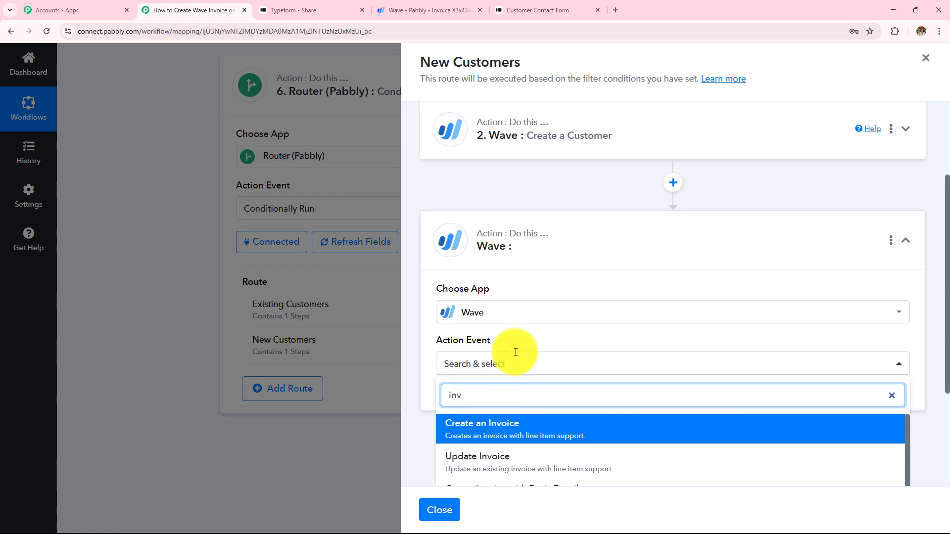
scroll(514, 354, down, 3)
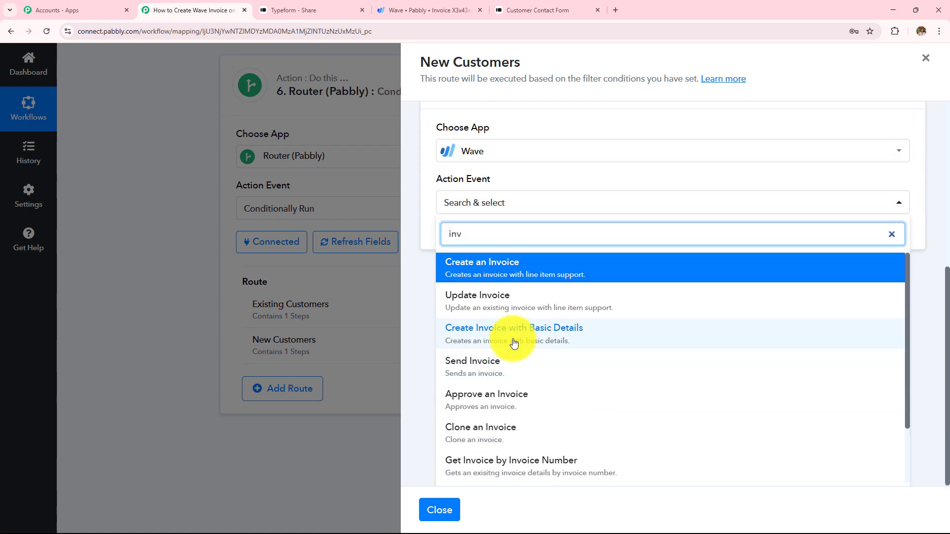
click(514, 336)
click(476, 236)
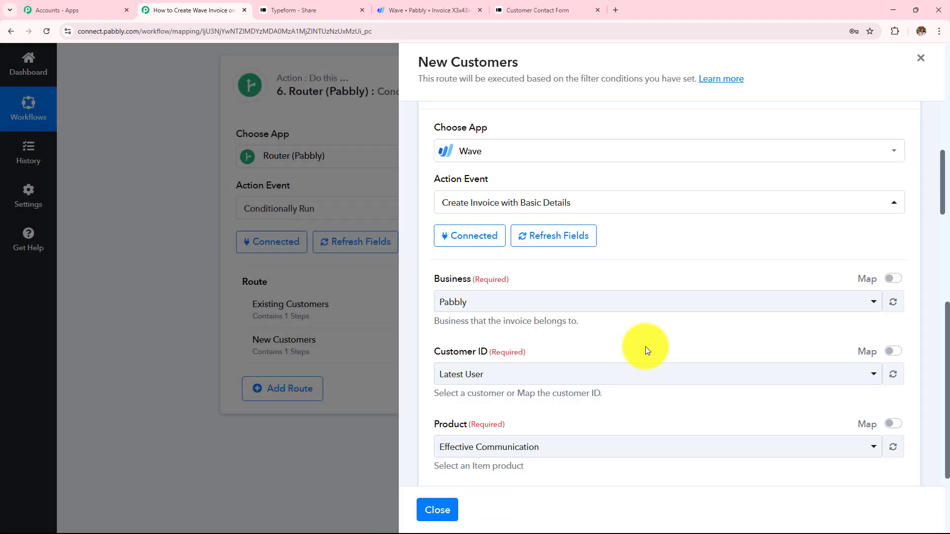
scroll(447, 186, down, 2)
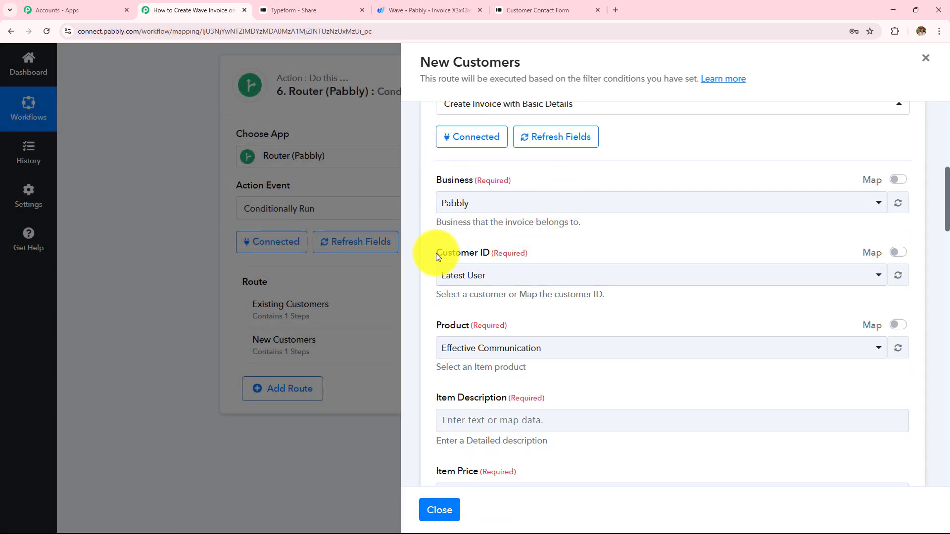
Switch Customer ID to mapped mode and map the Create a Customer step's Customer Id
click(549, 263)
click(898, 254)
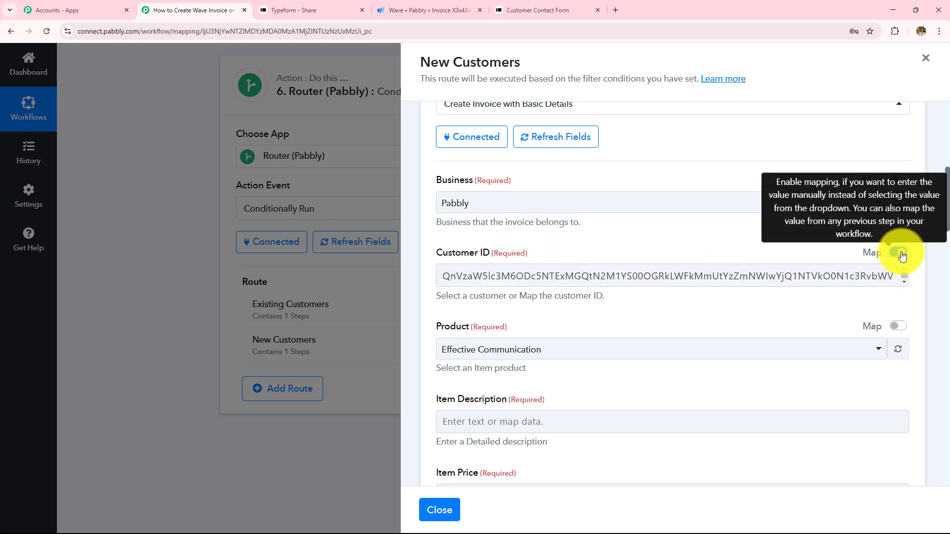
drag(441, 275, 902, 275)
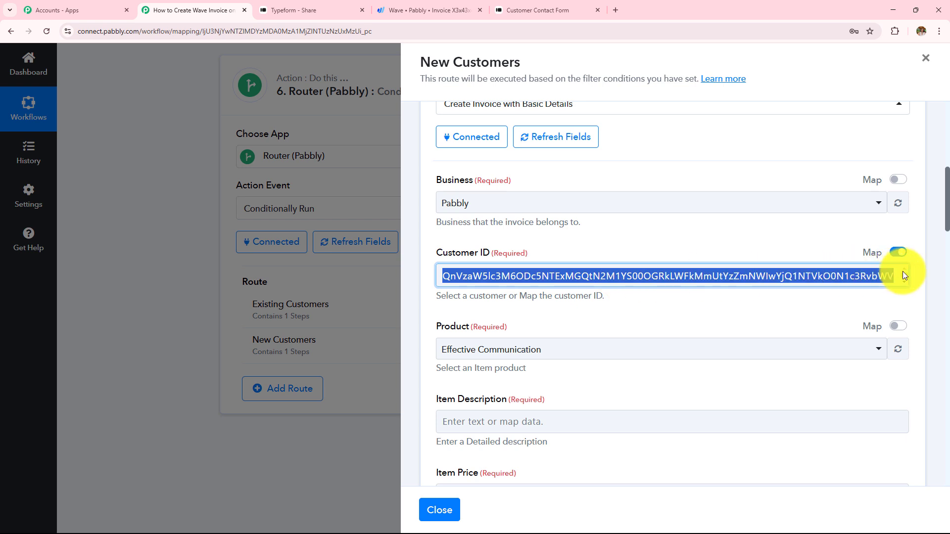
key(BackSpace)
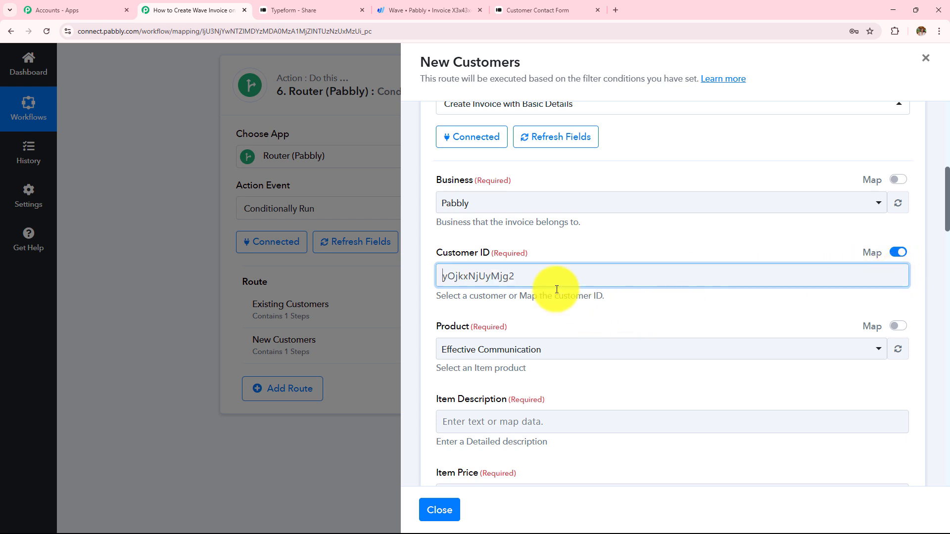
drag(555, 282, 334, 292)
key(BackSpace)
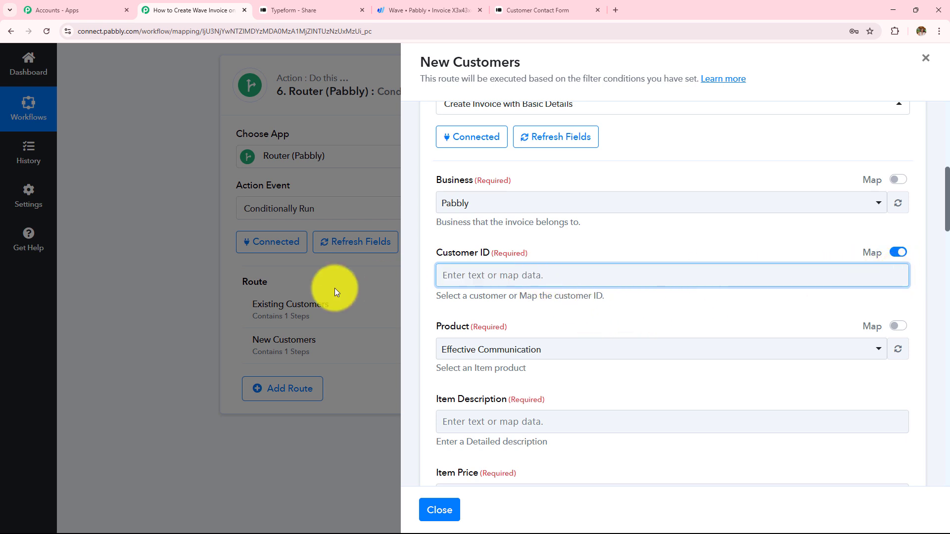
click(500, 279)
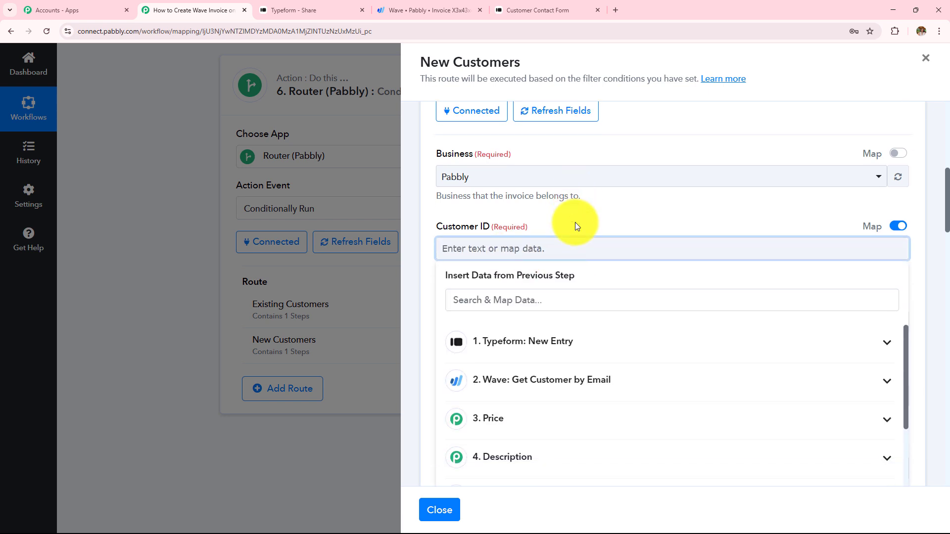
scroll(575, 226, down, 4)
scroll(562, 269, down, 3)
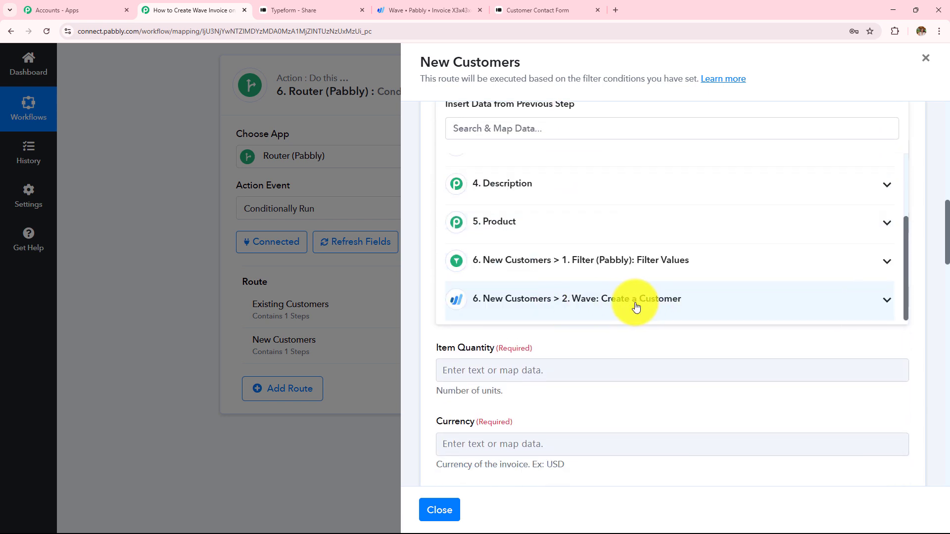
click(618, 301)
scroll(611, 287, down, 4)
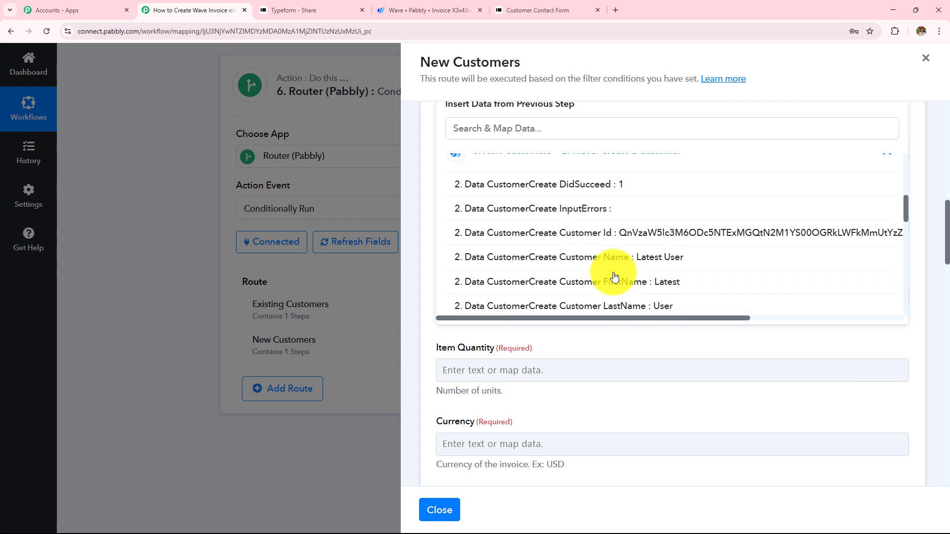
click(609, 241)
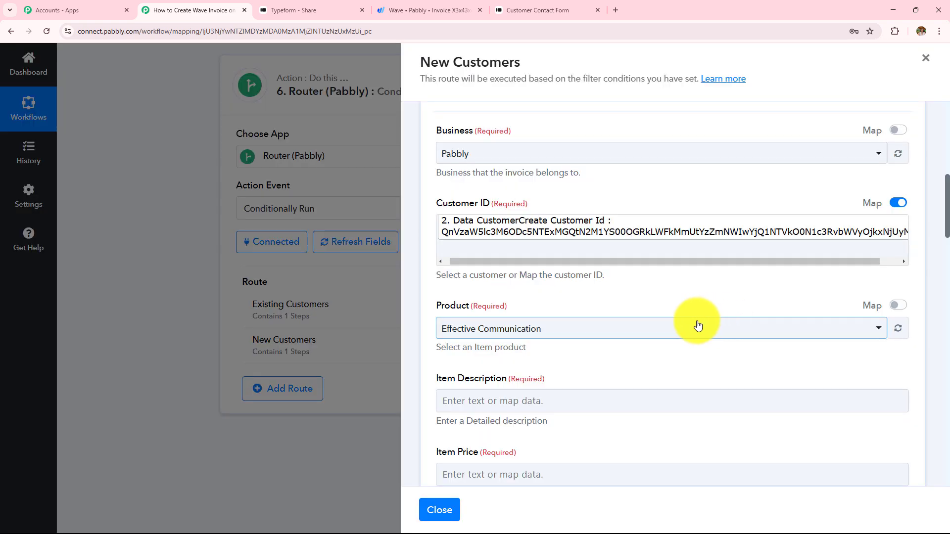
Switch Product to mapped mode and map the Product step's Result Value
click(897, 305)
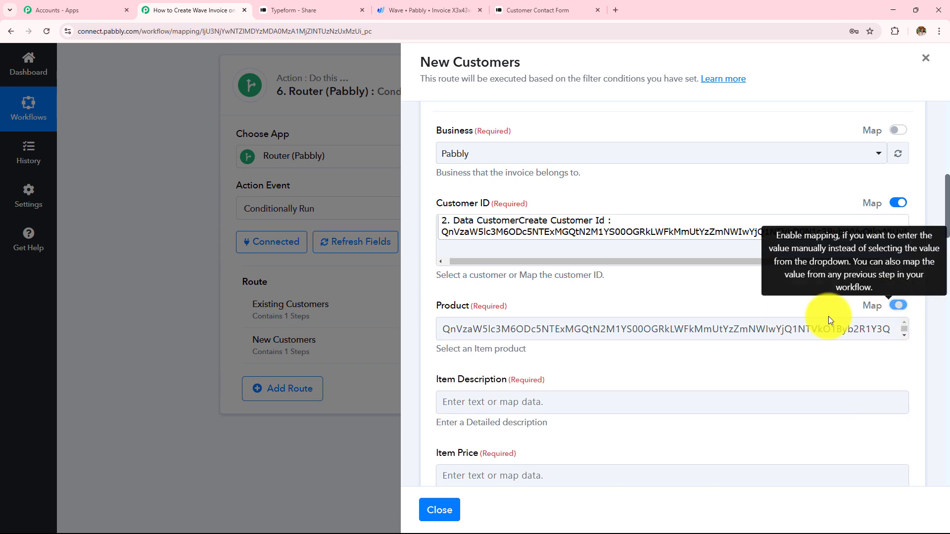
drag(438, 333, 946, 359)
key(BackSpace)
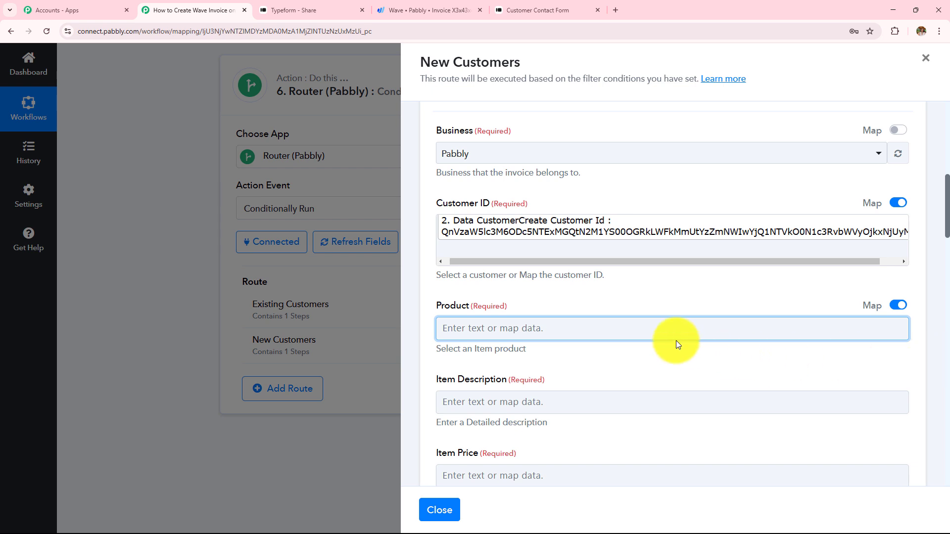
click(629, 319)
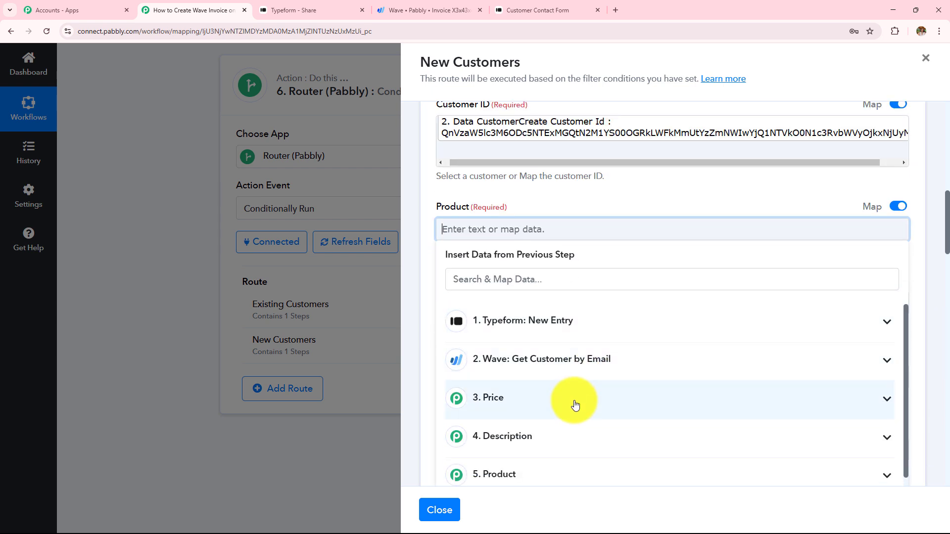
click(576, 470)
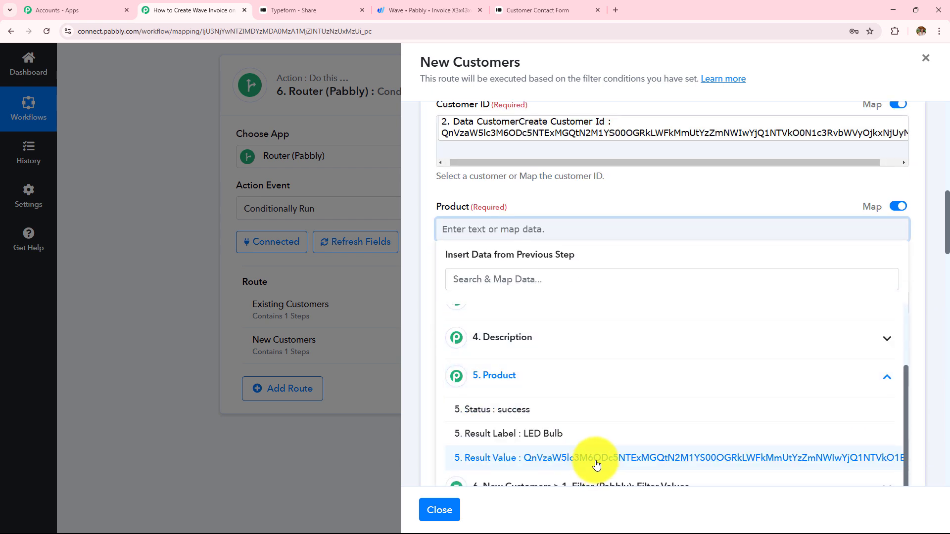
click(600, 459)
Map the item description ('This is LED bulb') and price (100) from earlier step results
click(559, 331)
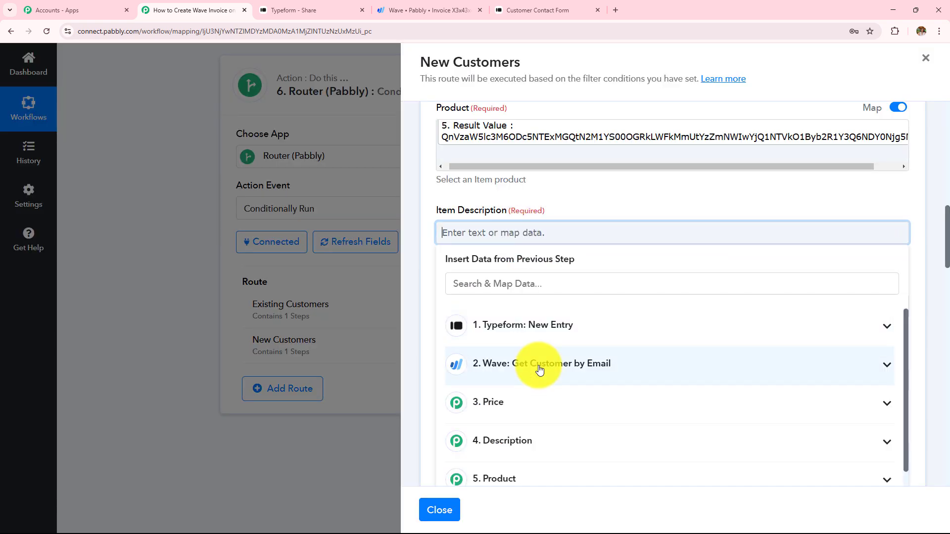
scroll(549, 369, down, 1)
click(558, 390)
scroll(618, 312, down, 3)
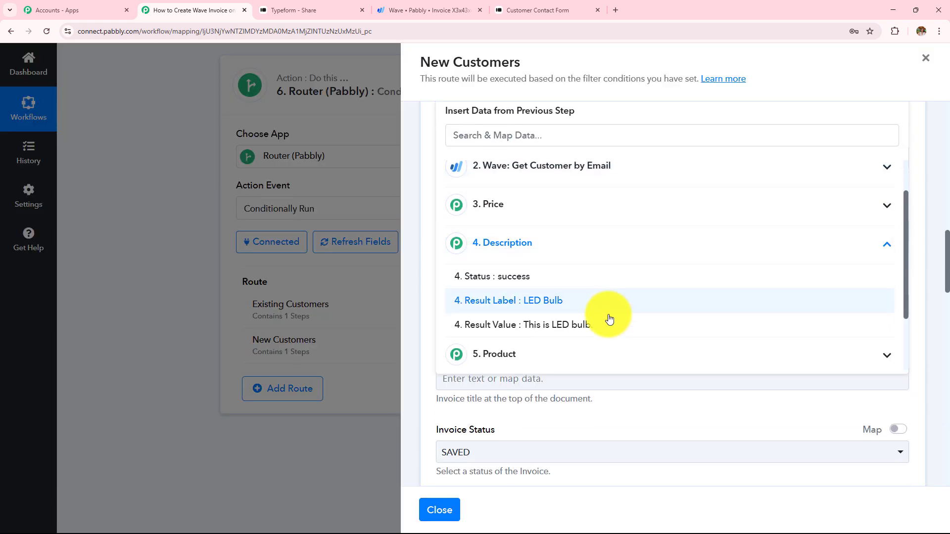
click(607, 331)
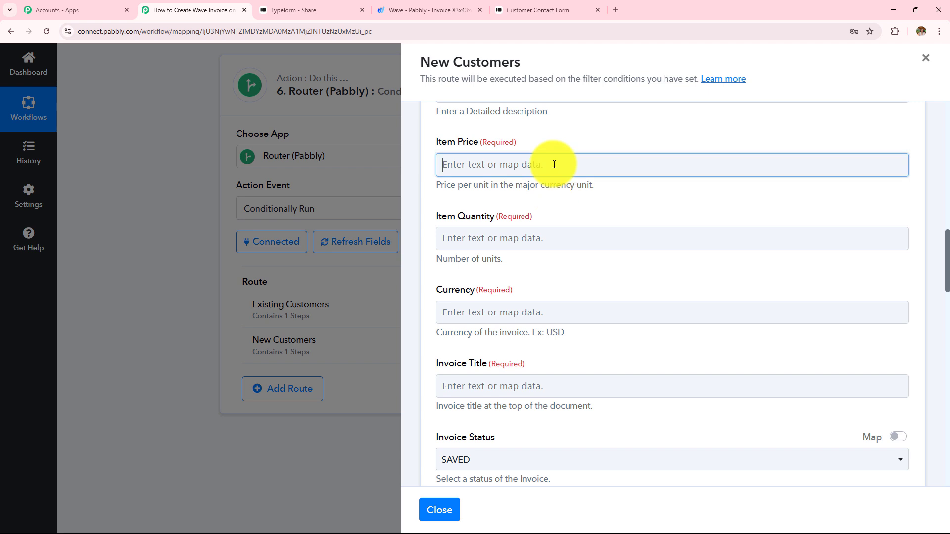
click(554, 165)
click(587, 341)
click(571, 415)
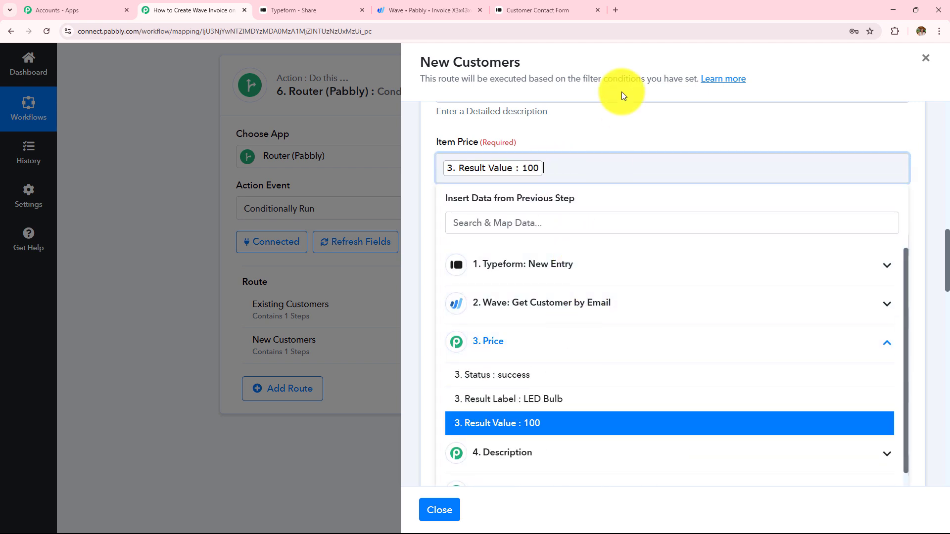
scroll(600, 205, down, 2)
Set the item quantity to 1 and the currency to INR
click(512, 145)
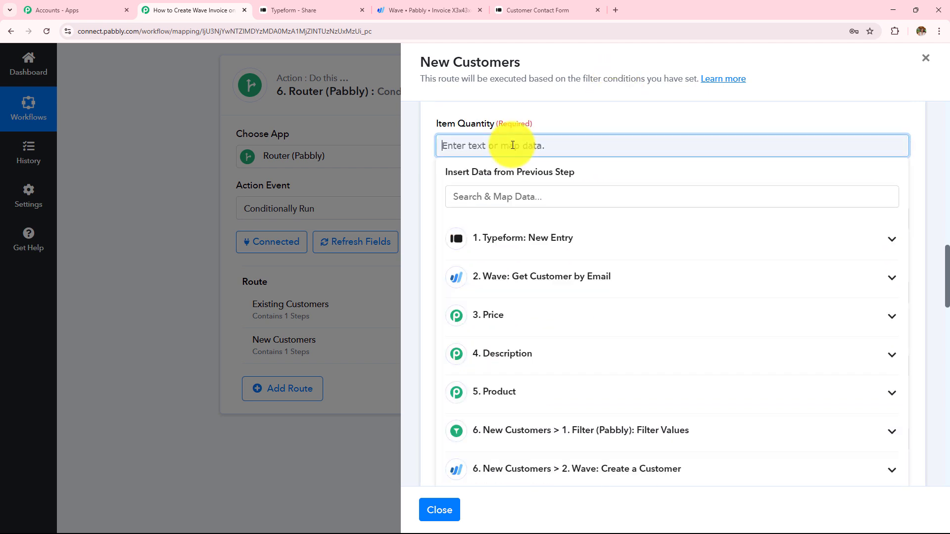
text(1)
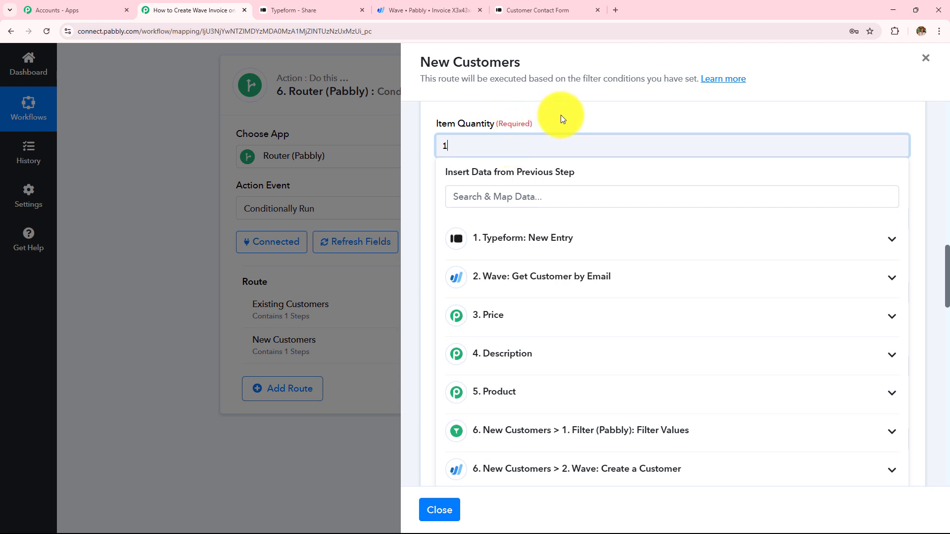
click(559, 115)
scroll(548, 194, down, 1)
click(550, 177)
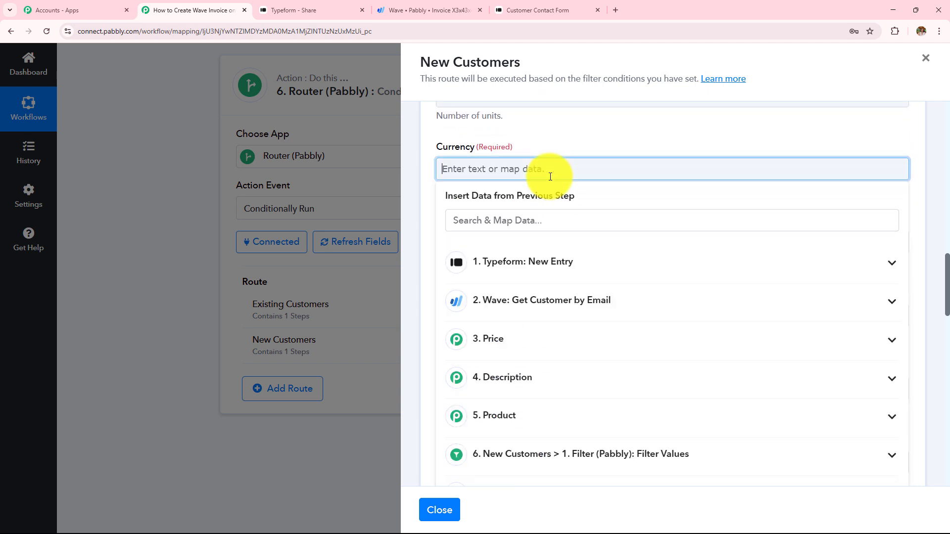
text(INR)
Build the invoice title 'Invoice for:' followed by the LED Bulb choice label
click(546, 236)
text(Invoi)
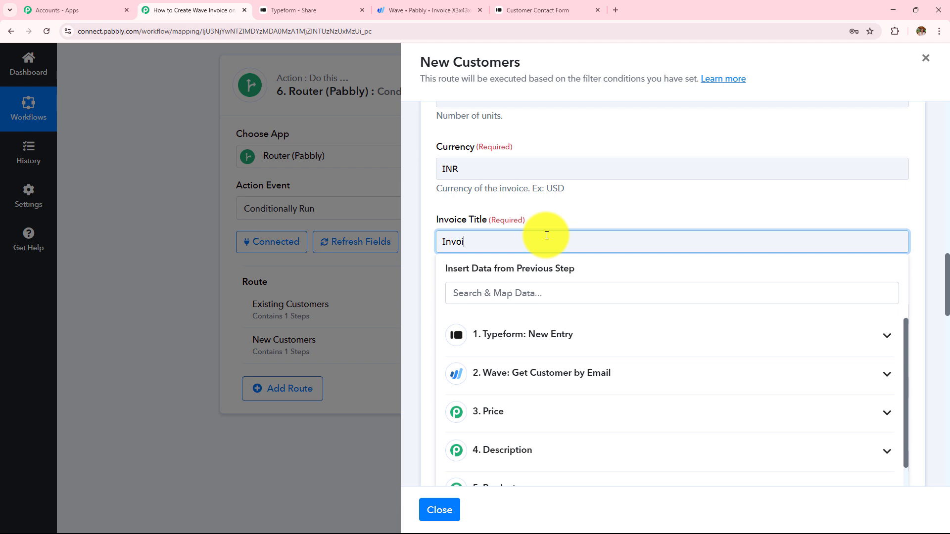
text(ve)
key(BackSpace)
key(BackSpace)
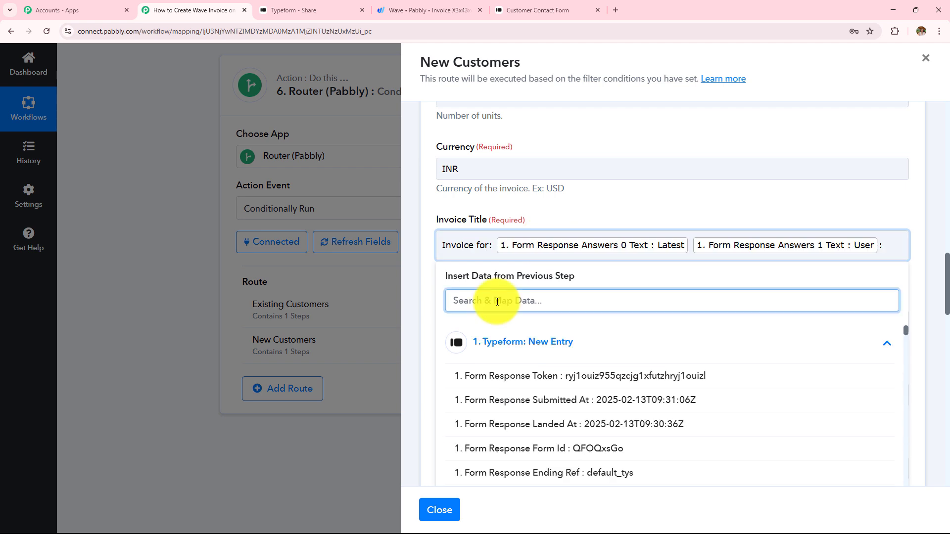
text(led)
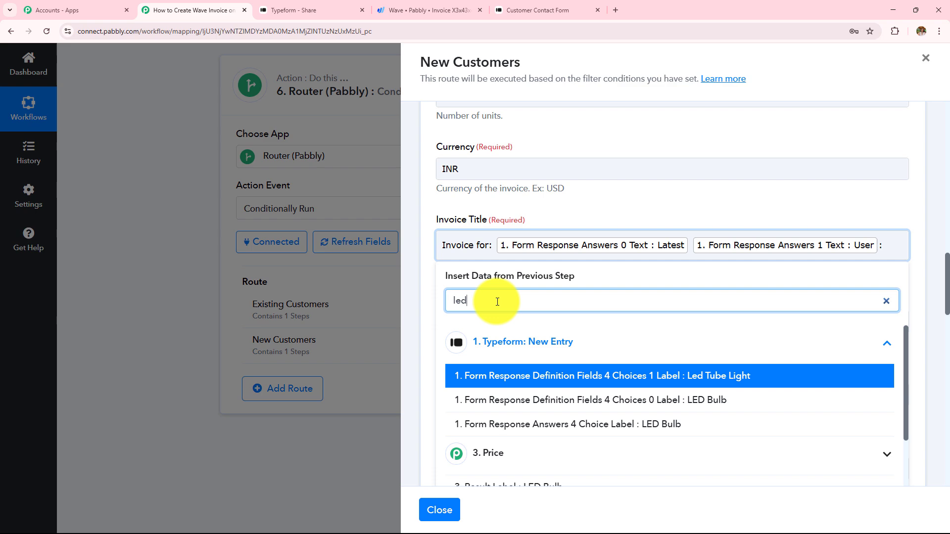
click(609, 424)
click(647, 218)
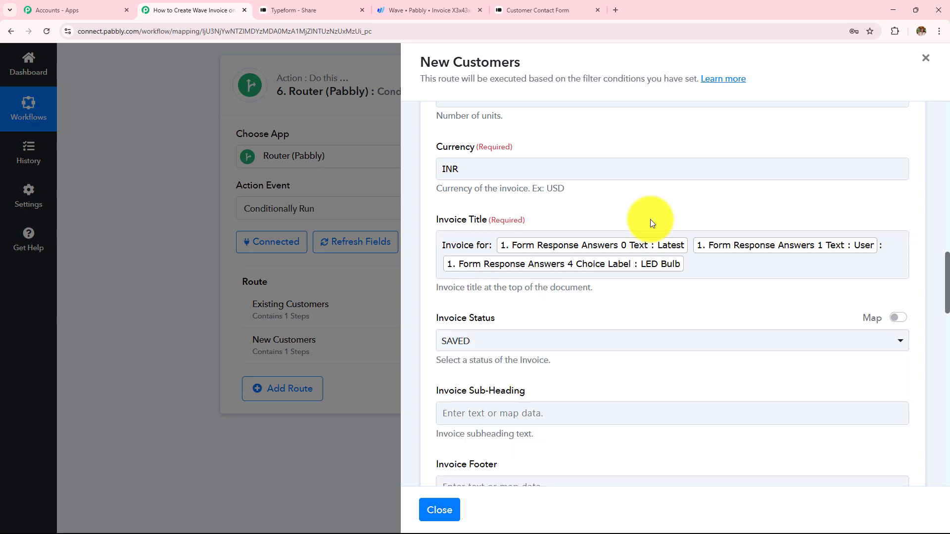
Keep the invoice status set to SAVED
scroll(618, 339, down, 2)
click(452, 243)
click(483, 301)
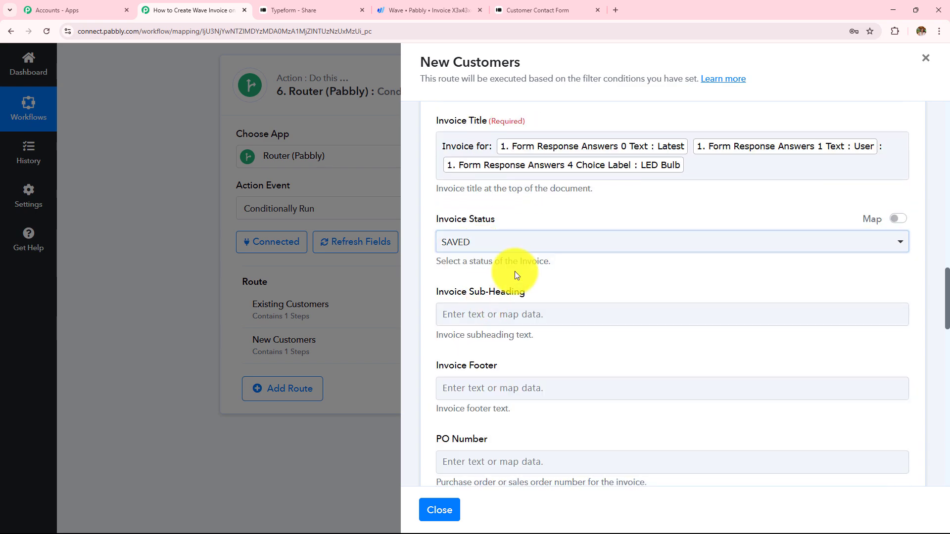
scroll(536, 256, down, 5)
scroll(536, 256, down, 13)
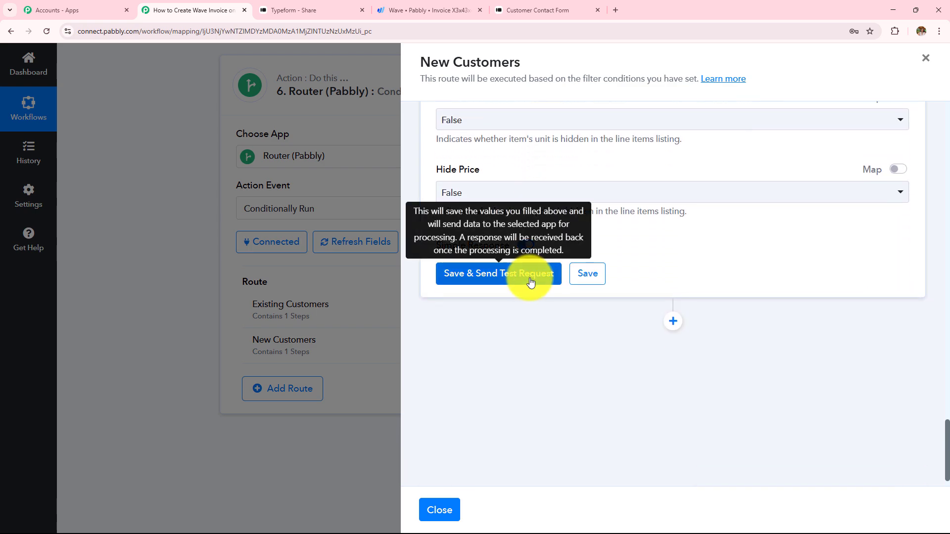
Attempt a test, dismiss the missing customer ID warning, and refresh the Wave invoice fields
click(478, 274)
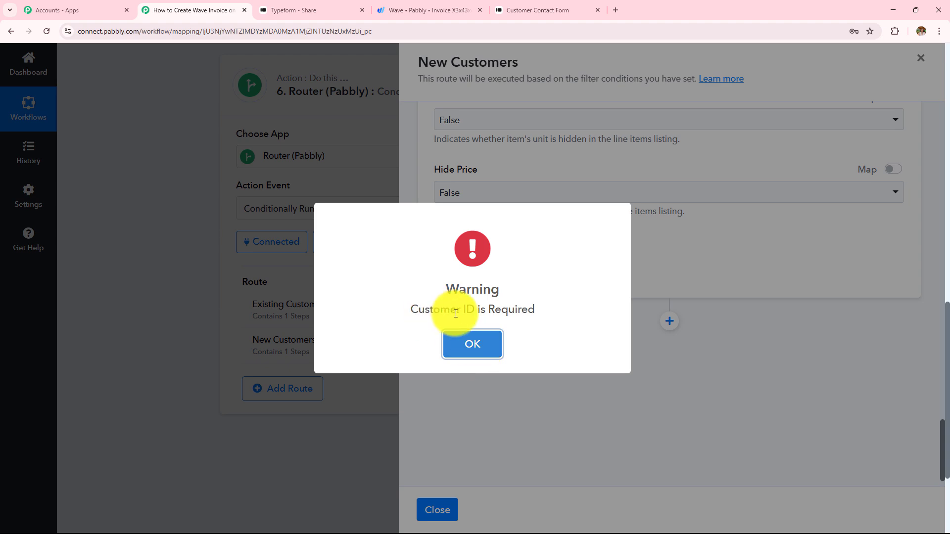
click(487, 343)
scroll(566, 313, up, 15)
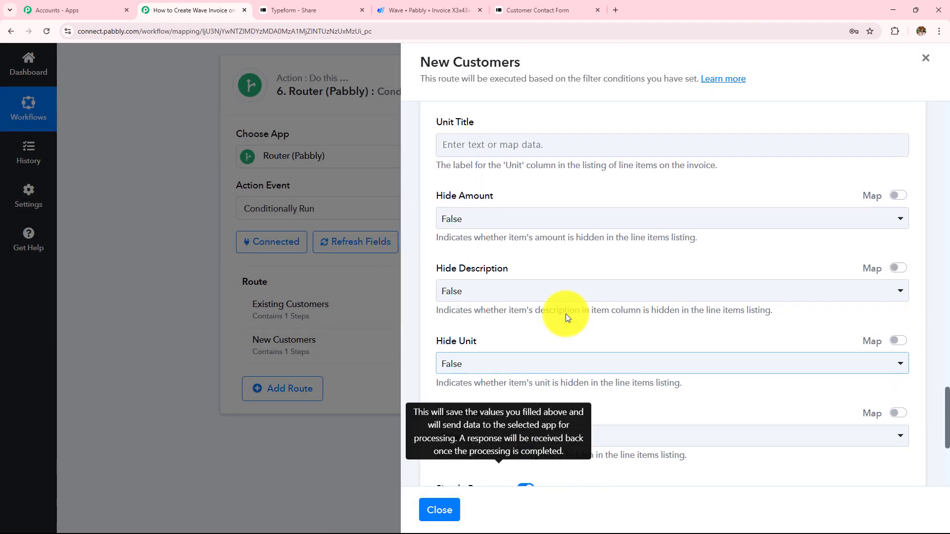
scroll(566, 314, up, 10)
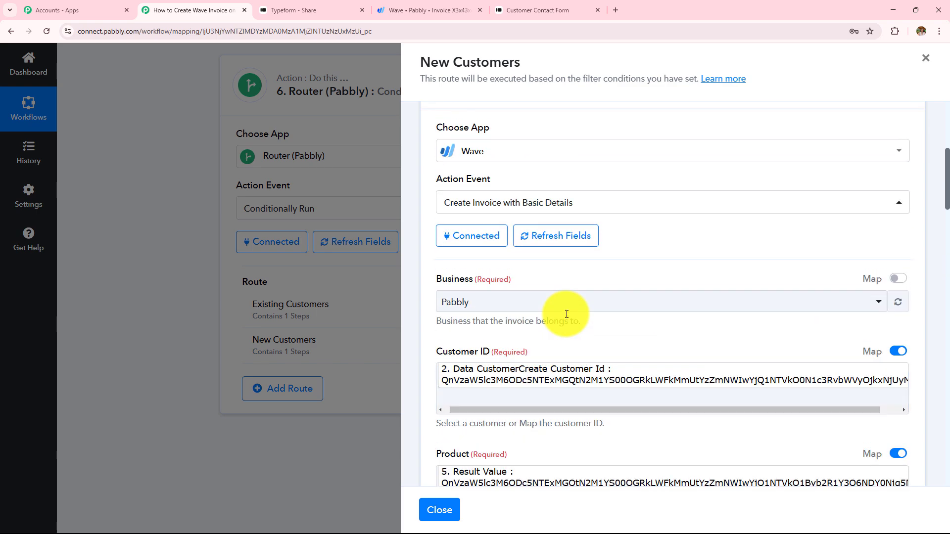
click(547, 239)
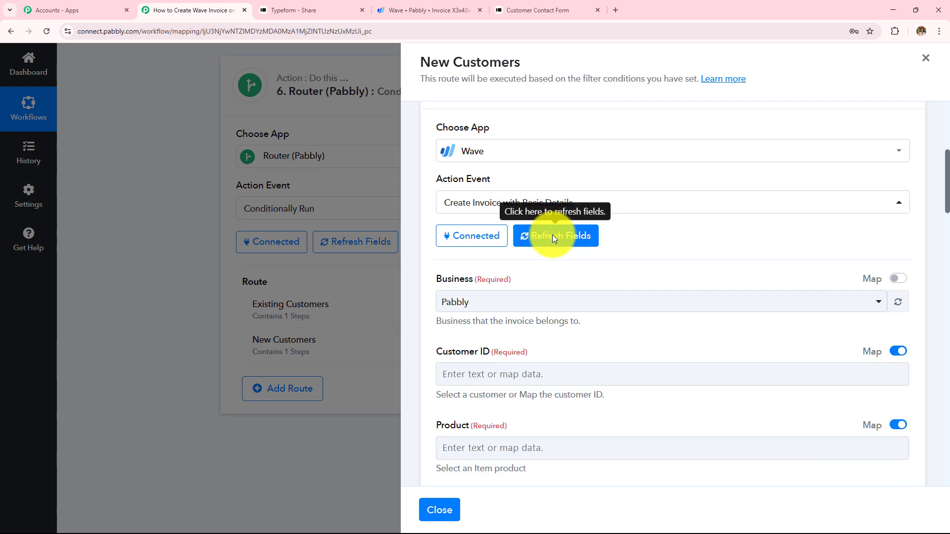
Remap Customer ID to the created customer's Customer Id and Product to the Product Result Value
scroll(552, 234, down, 4)
click(499, 175)
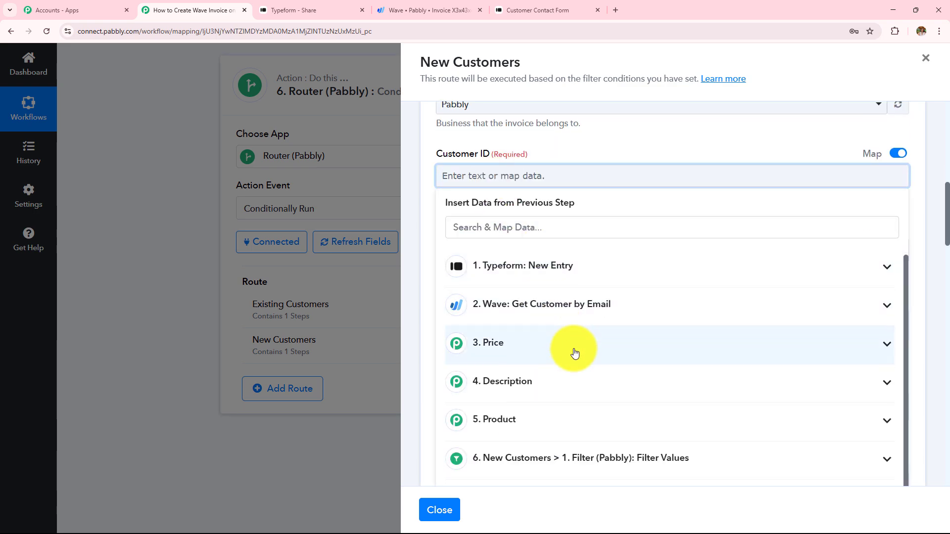
scroll(615, 322, down, 6)
scroll(525, 255, up, 2)
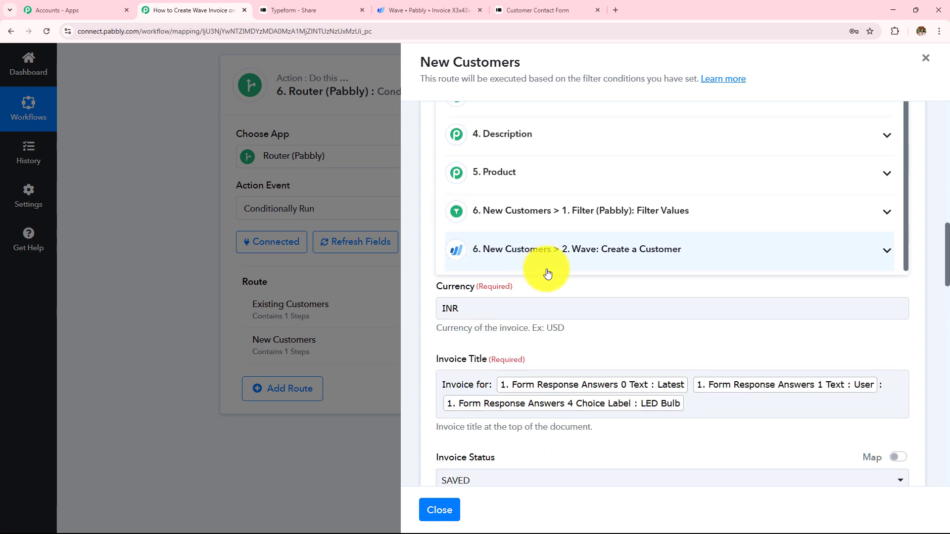
click(643, 259)
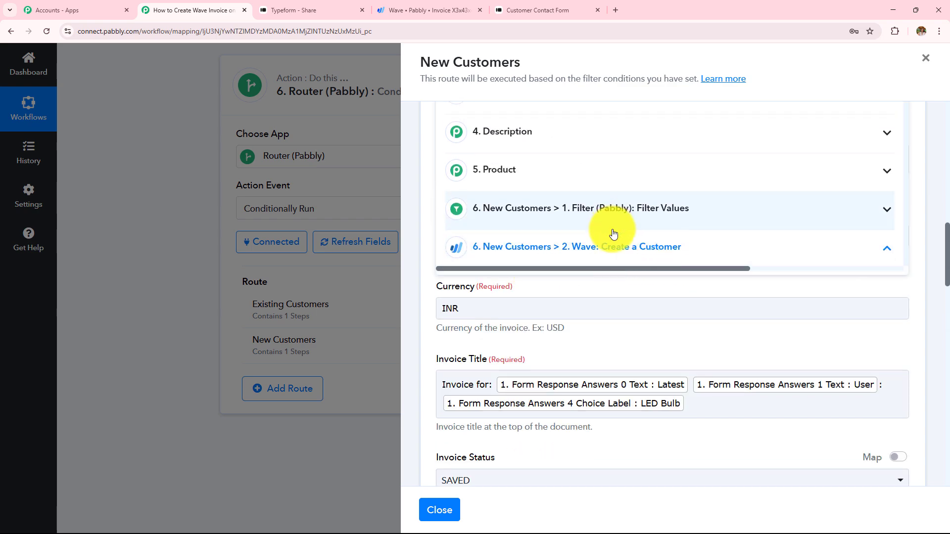
scroll(615, 237, down, 3)
click(604, 184)
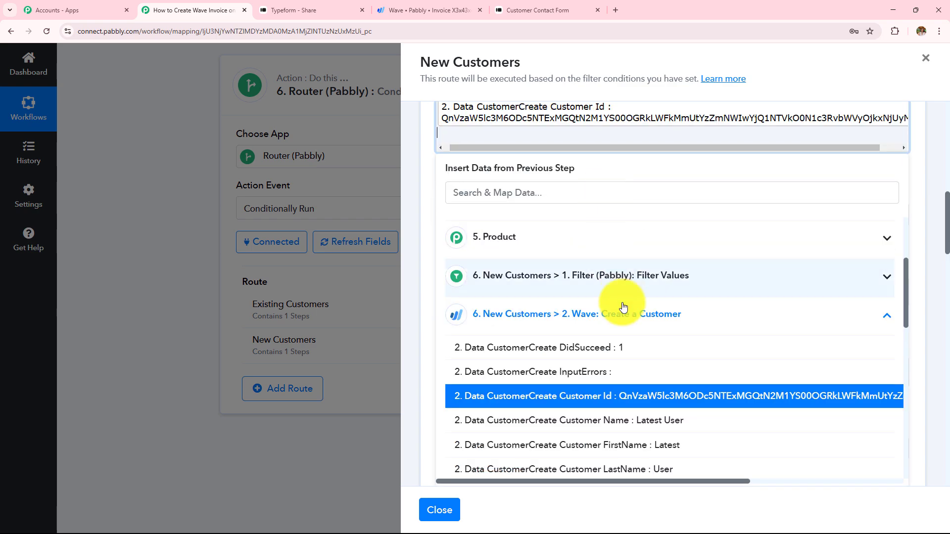
click(549, 215)
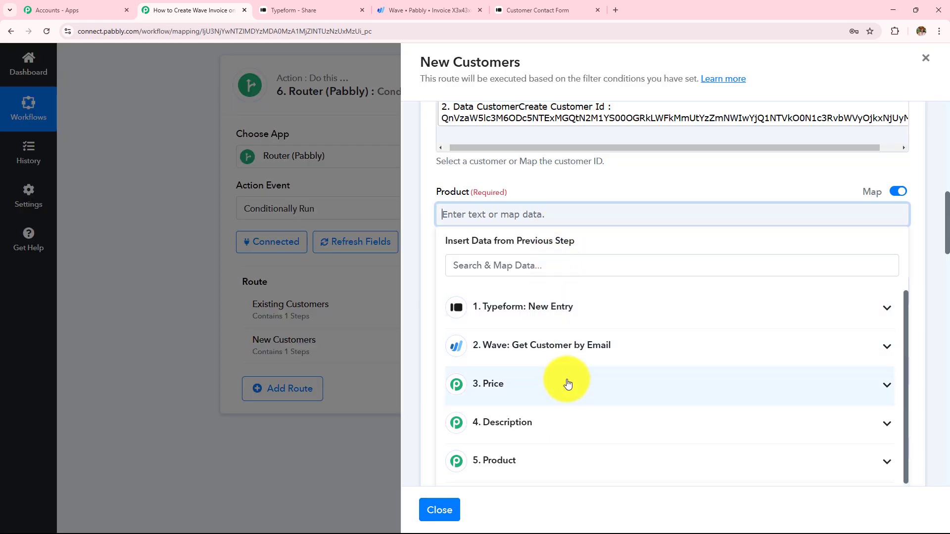
click(562, 463)
scroll(594, 396, down, 2)
click(574, 424)
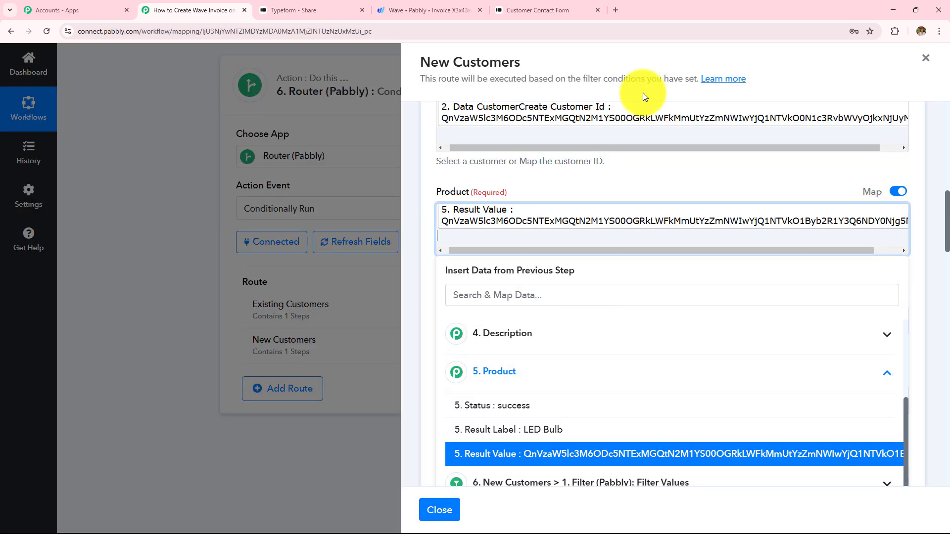
Save the invoice step and send a test request, which succeeds with DidSucceed 1
scroll(611, 224, down, 5)
scroll(578, 358, down, 15)
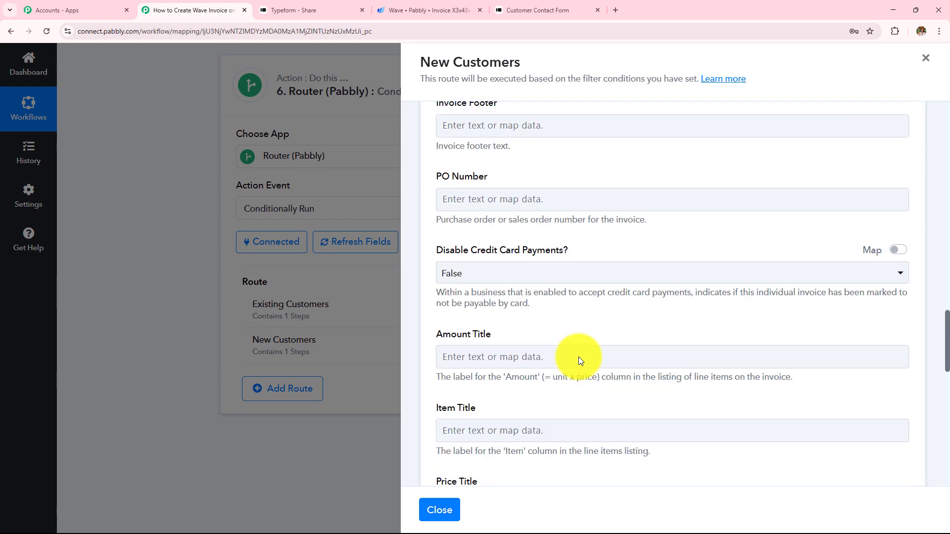
click(486, 247)
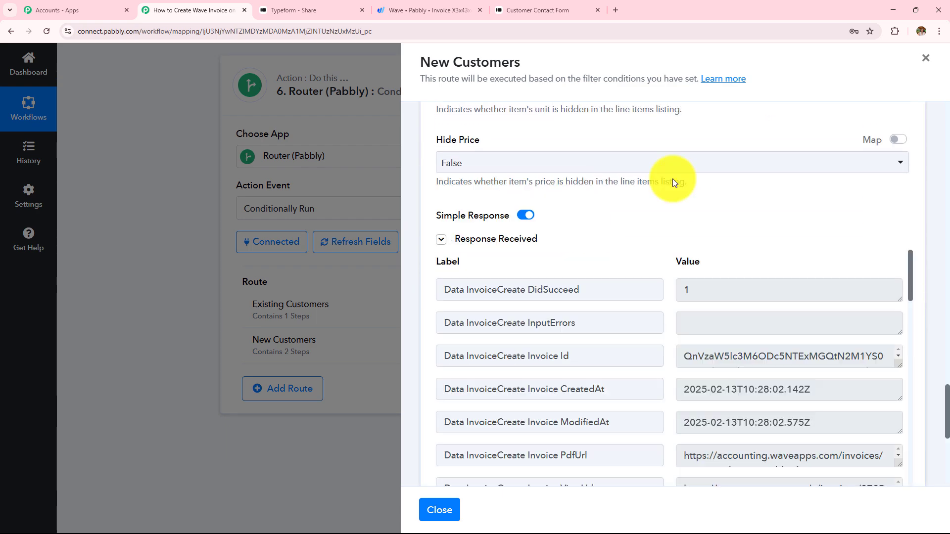
scroll(732, 245, down, 3)
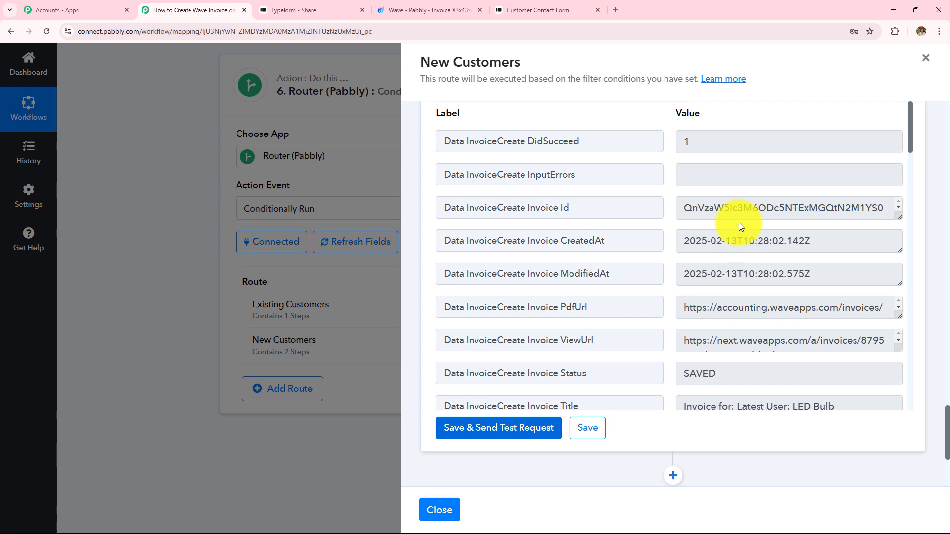
click(425, 10)
Filter Wave's invoice list to the test customer
scroll(405, 129, up, 1)
scroll(400, 140, up, 5)
click(11, 31)
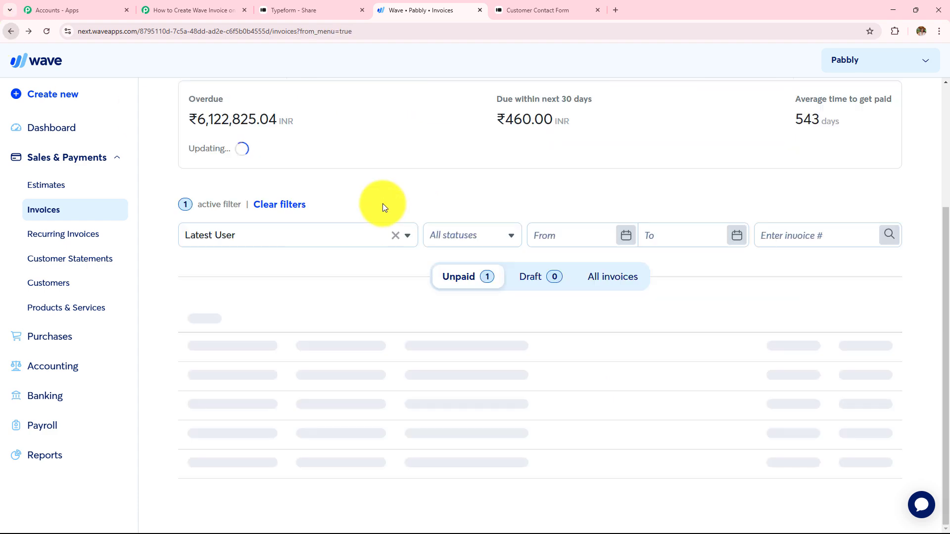
click(250, 236)
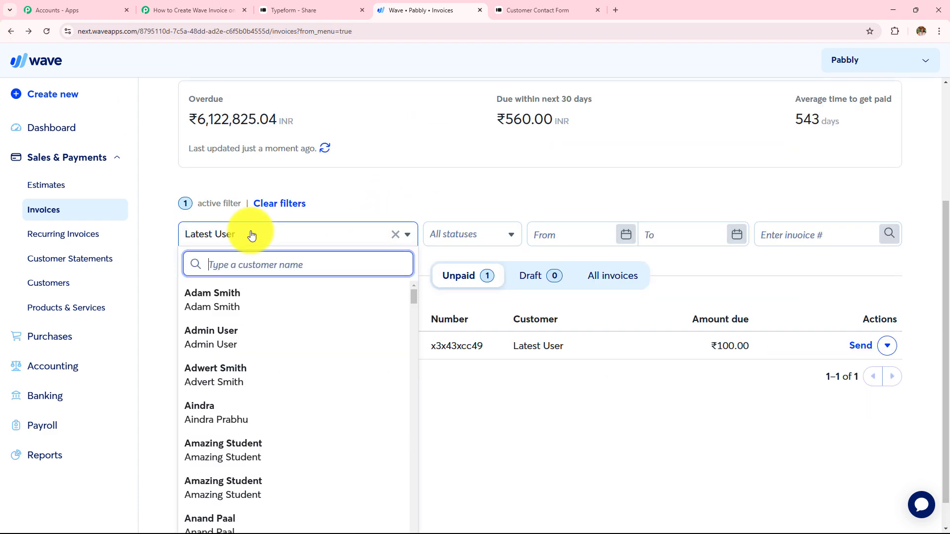
scroll(249, 233, up, 2)
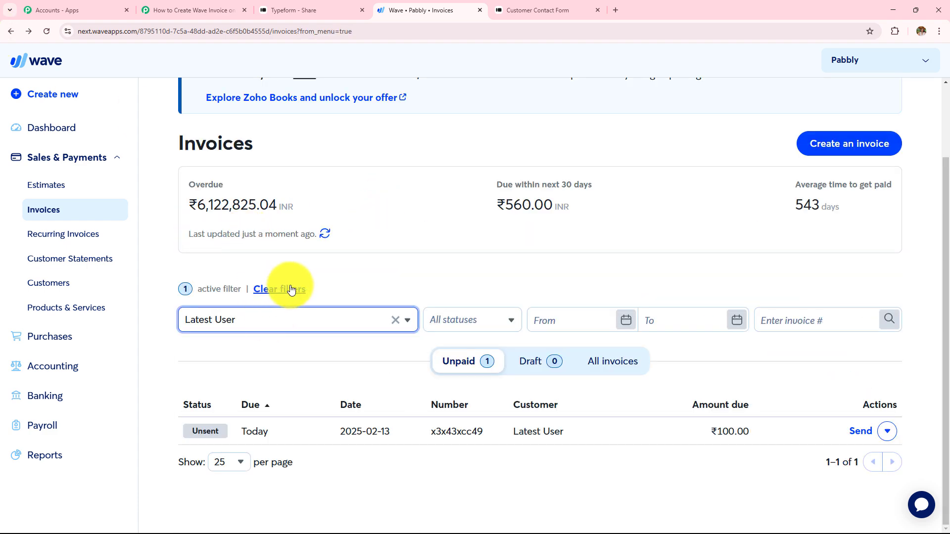
text(la)
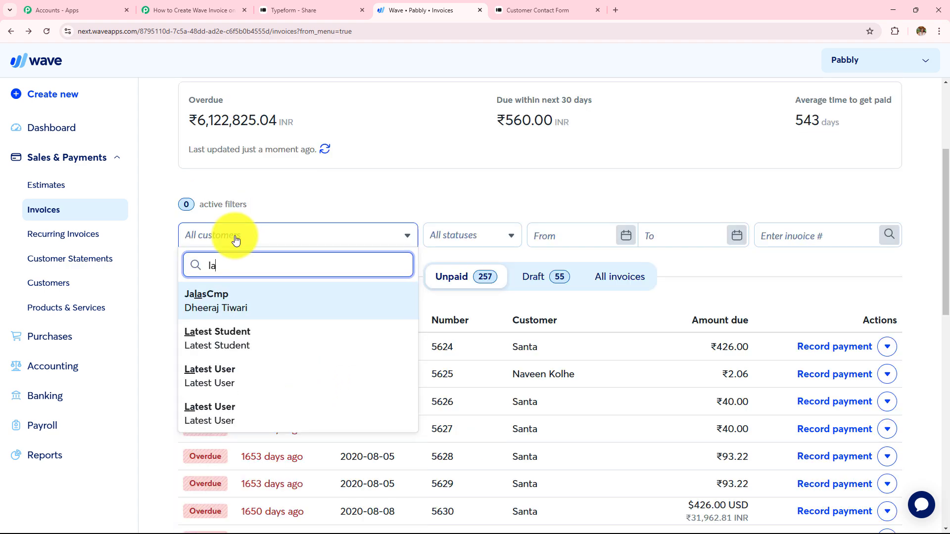
text(t)
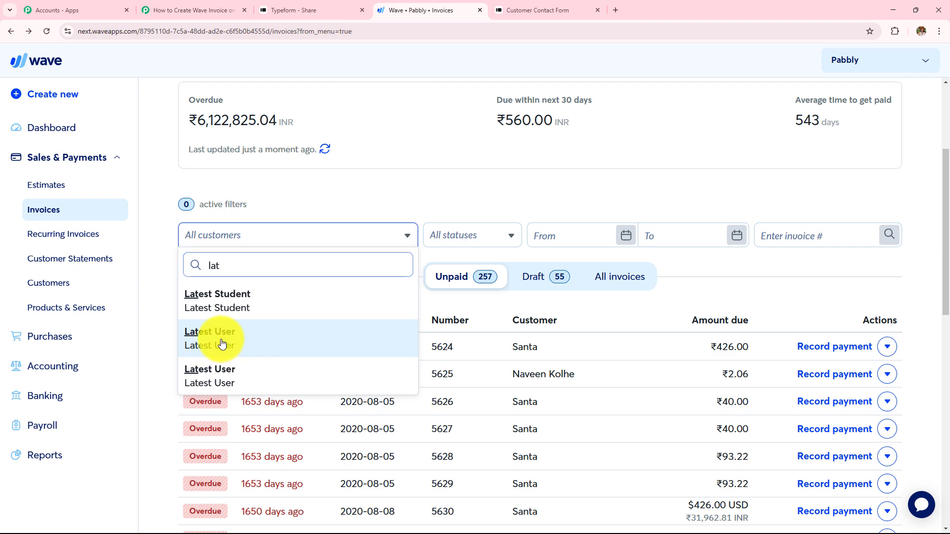
click(222, 343)
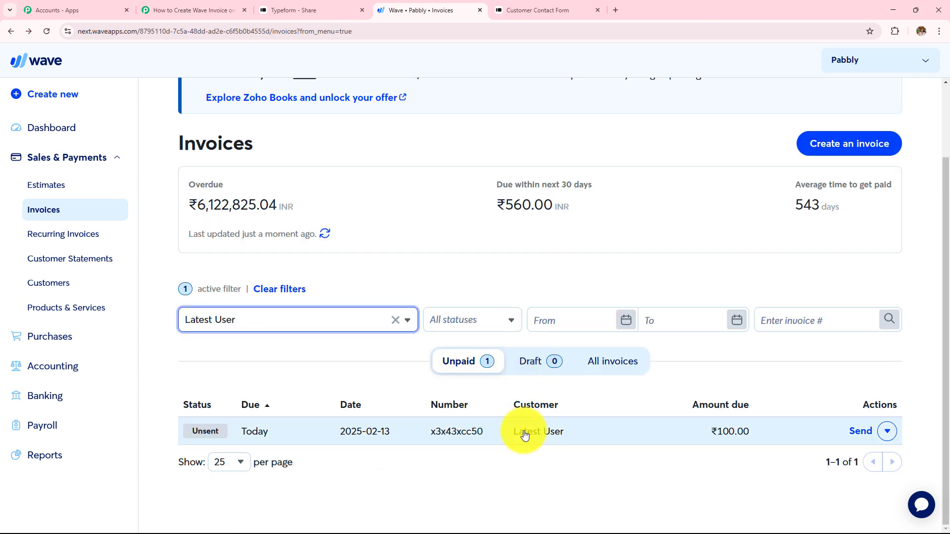
Open the newest invoice and confirm one LED Bulb at ₹100.00, then return to Pabbly Connect
click(526, 433)
drag(288, 234, 717, 417)
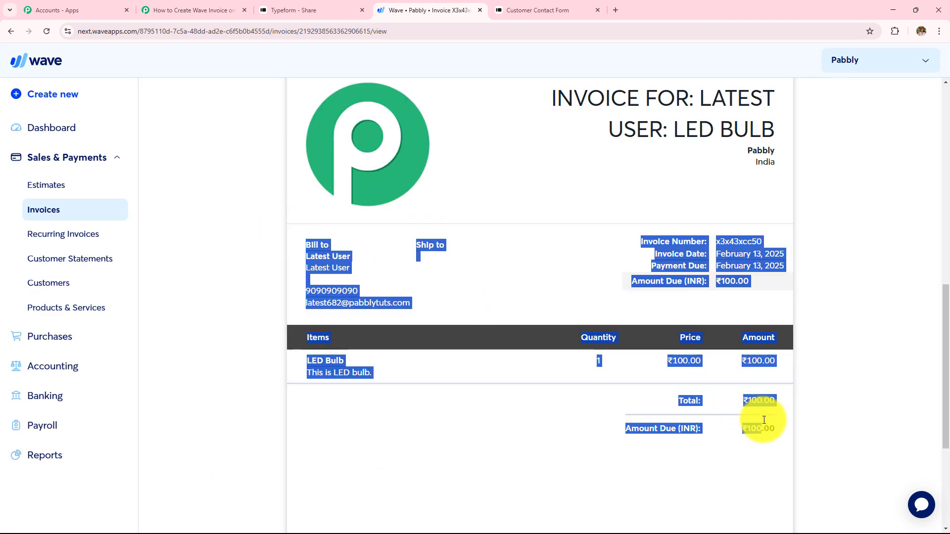
click(842, 344)
scroll(841, 344, up, 3)
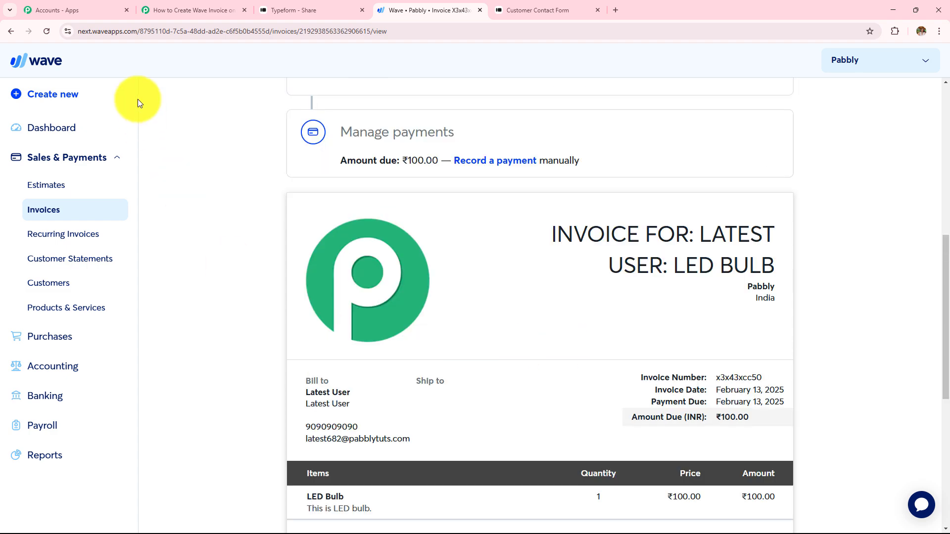
click(191, 9)
scroll(558, 305, down, 1)
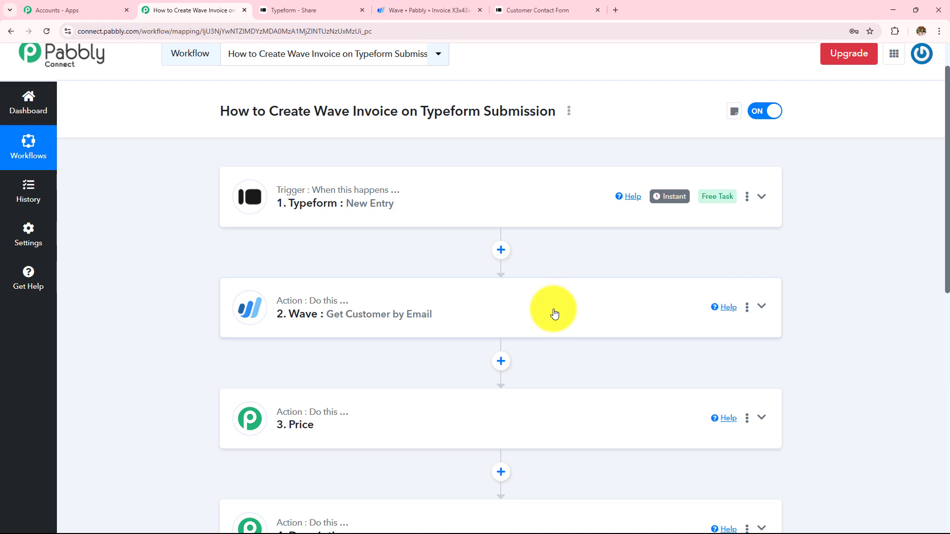
scroll(856, 305, down, 4)
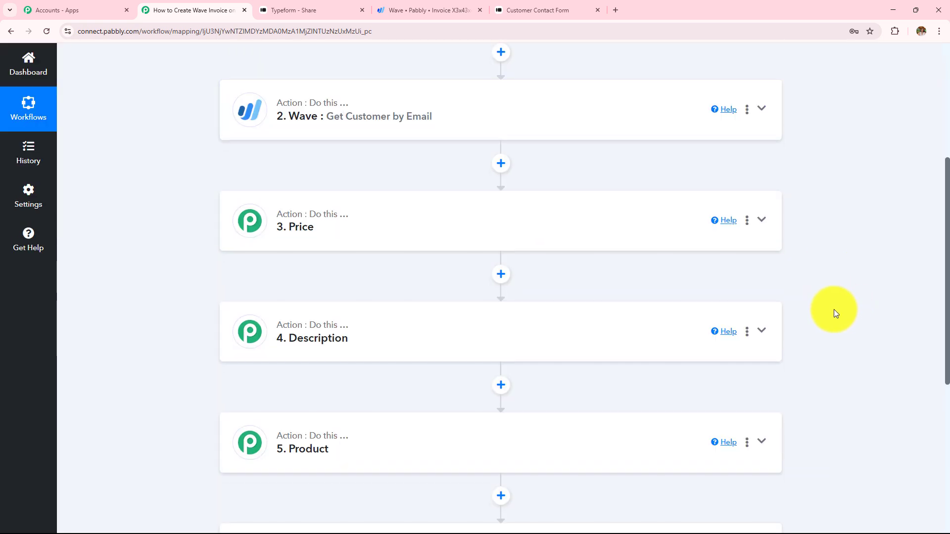
scroll(830, 307, down, 4)
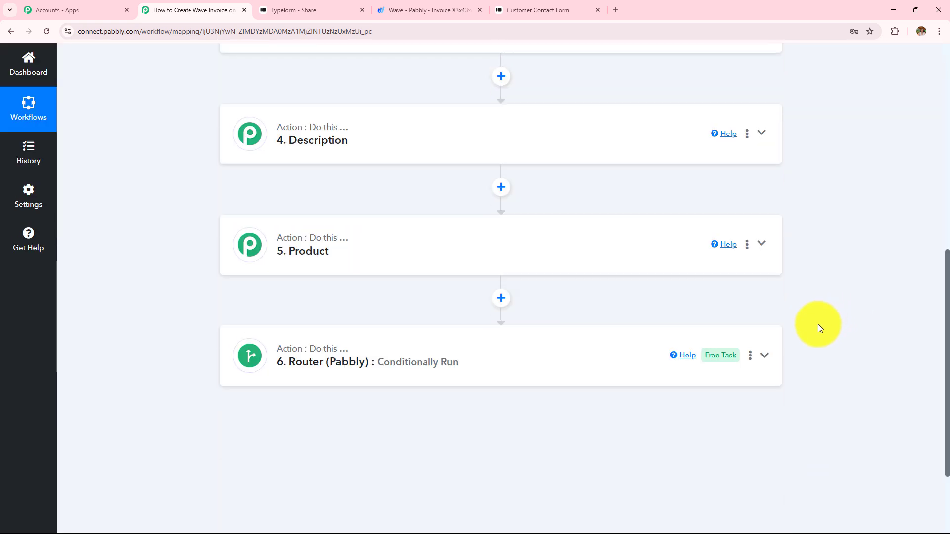
scroll(816, 324, down, 2)
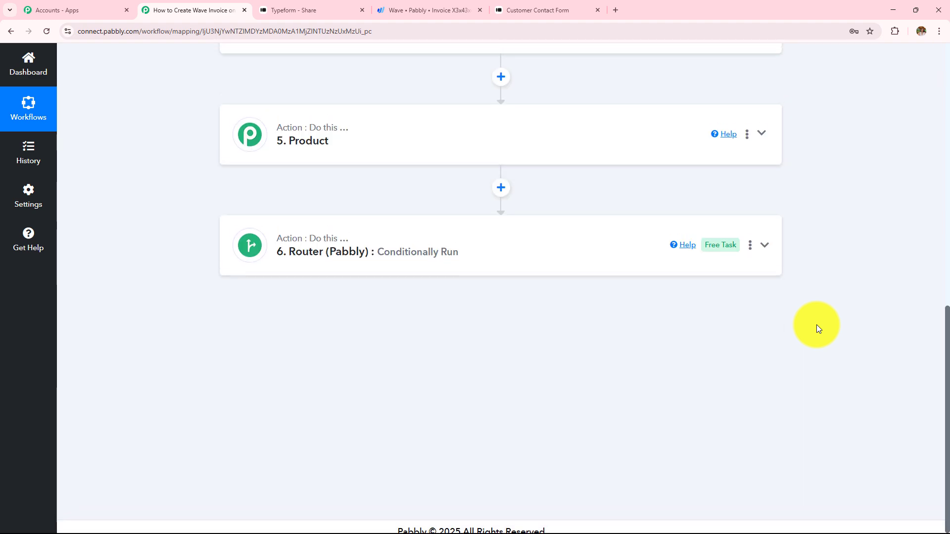
scroll(816, 324, up, 10)
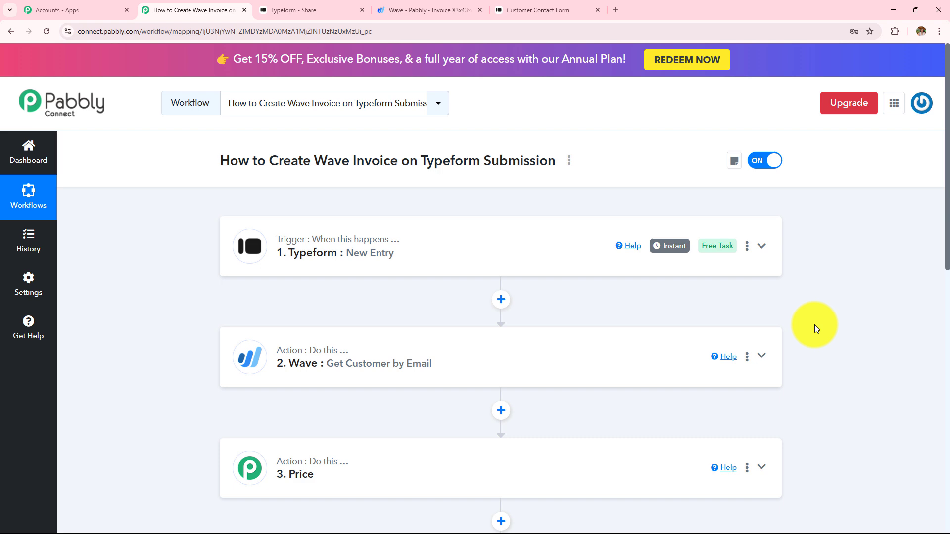
scroll(814, 325, down, 2)
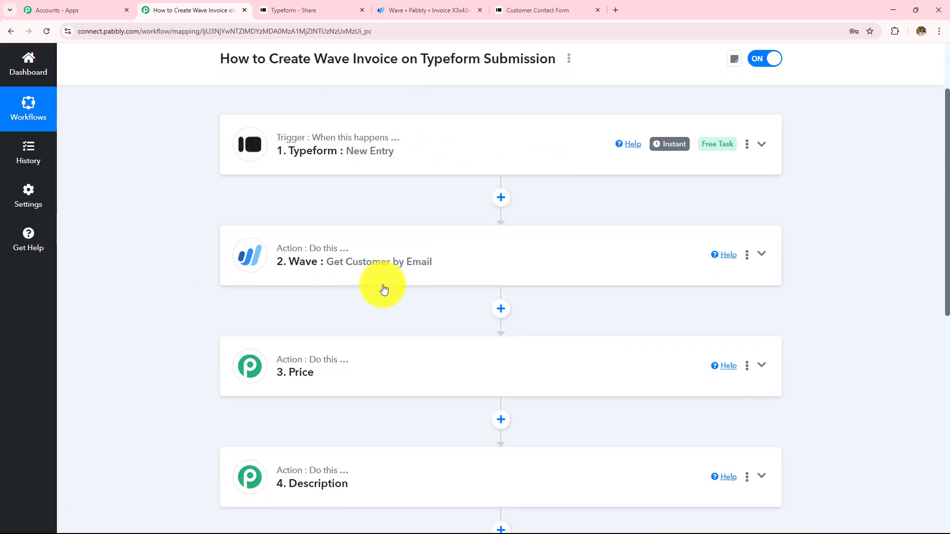
scroll(382, 286, down, 6)
scroll(381, 286, up, 5)
scroll(384, 289, up, 3)
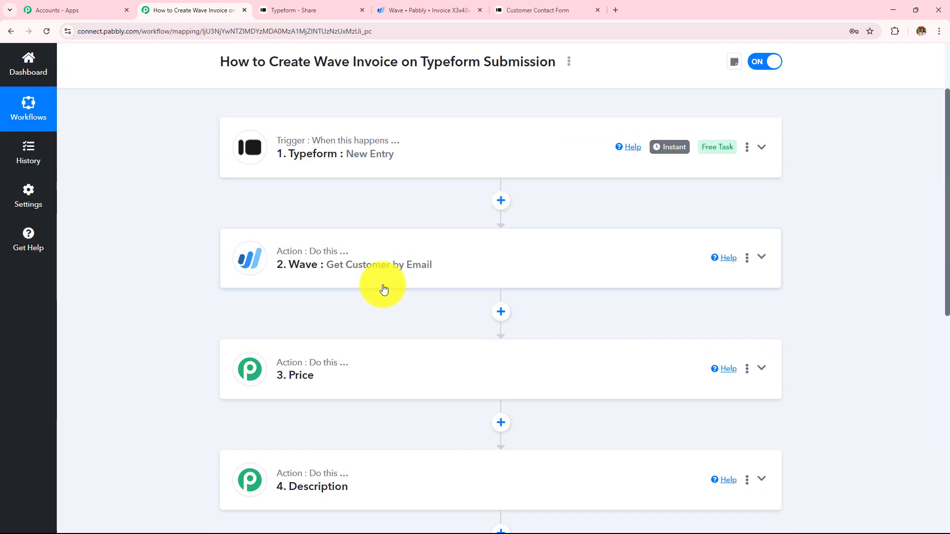